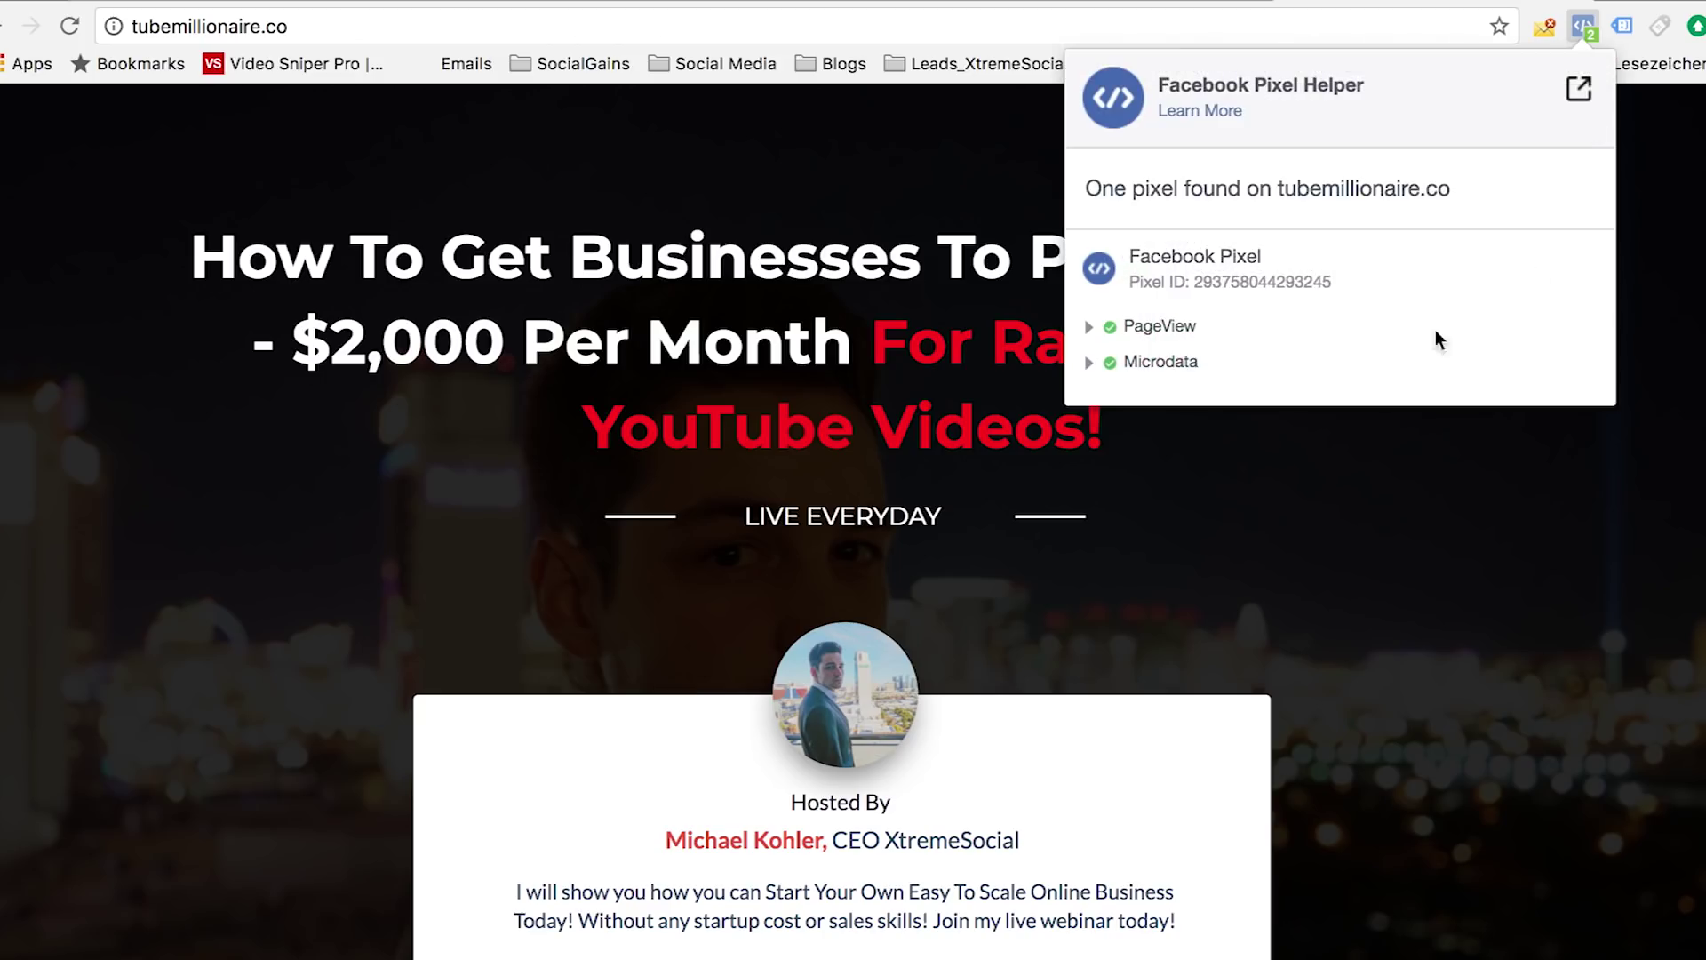
Step: Inspect the pixel and its events reported by Facebook Pixel Helper on tubemillionaire.co, and review the landing page headline
drag(1194, 282, 1262, 365)
click(1337, 511)
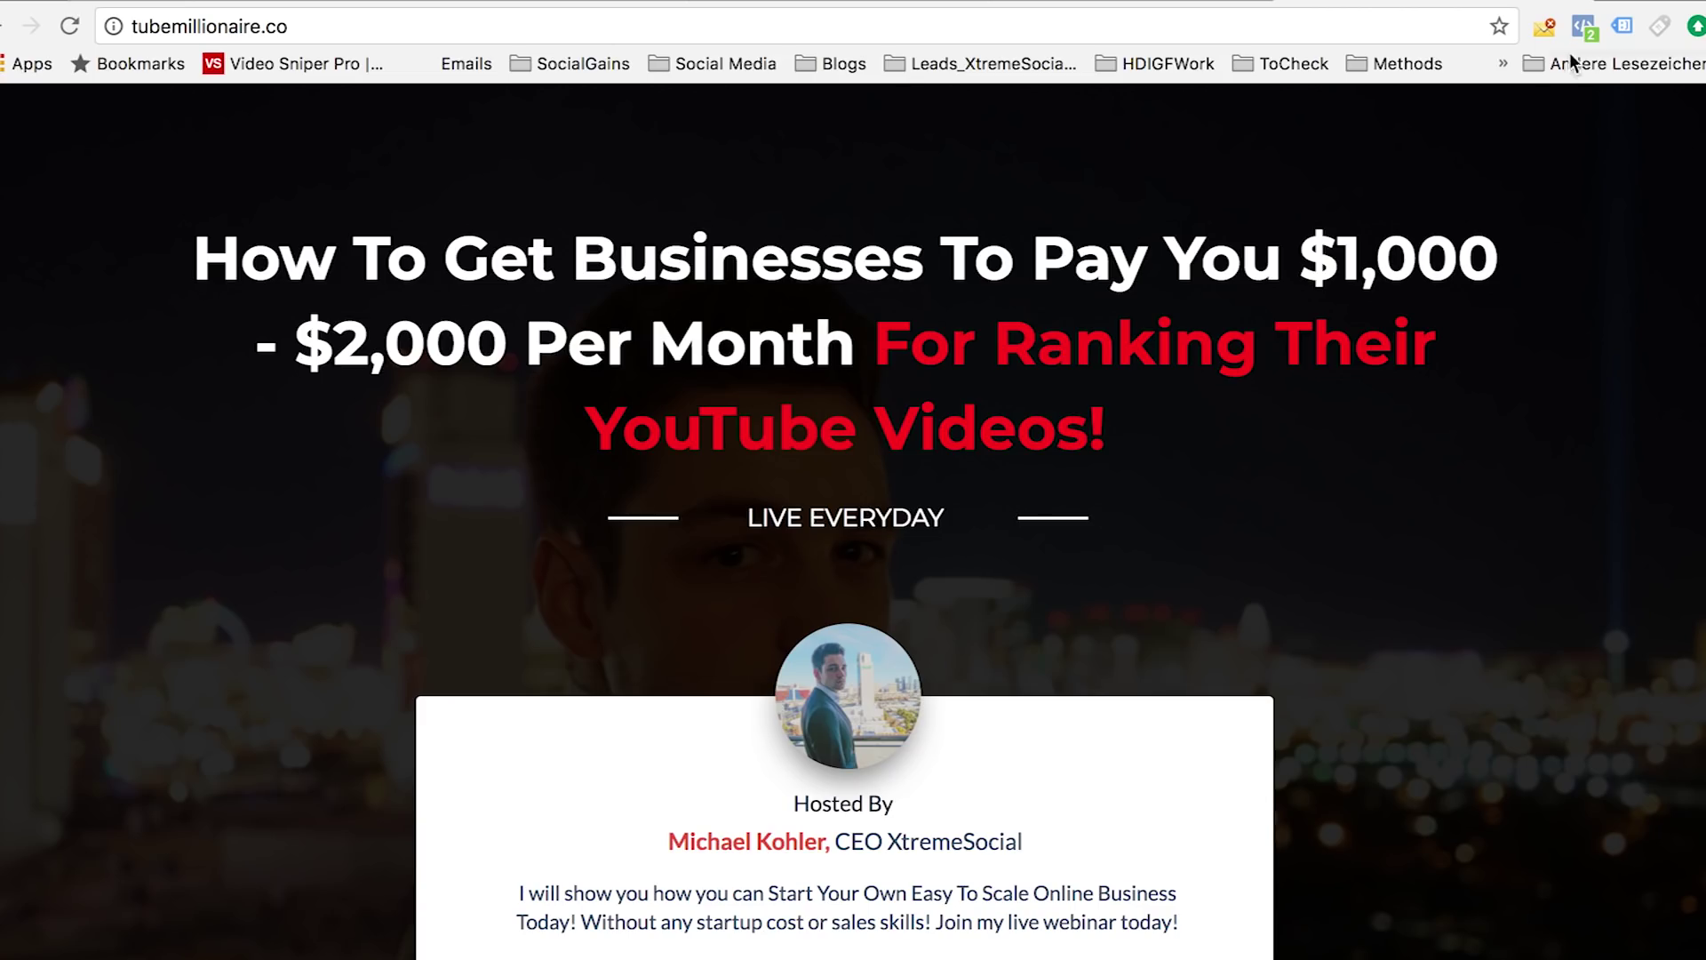
click(1579, 27)
drag(1157, 88, 1432, 178)
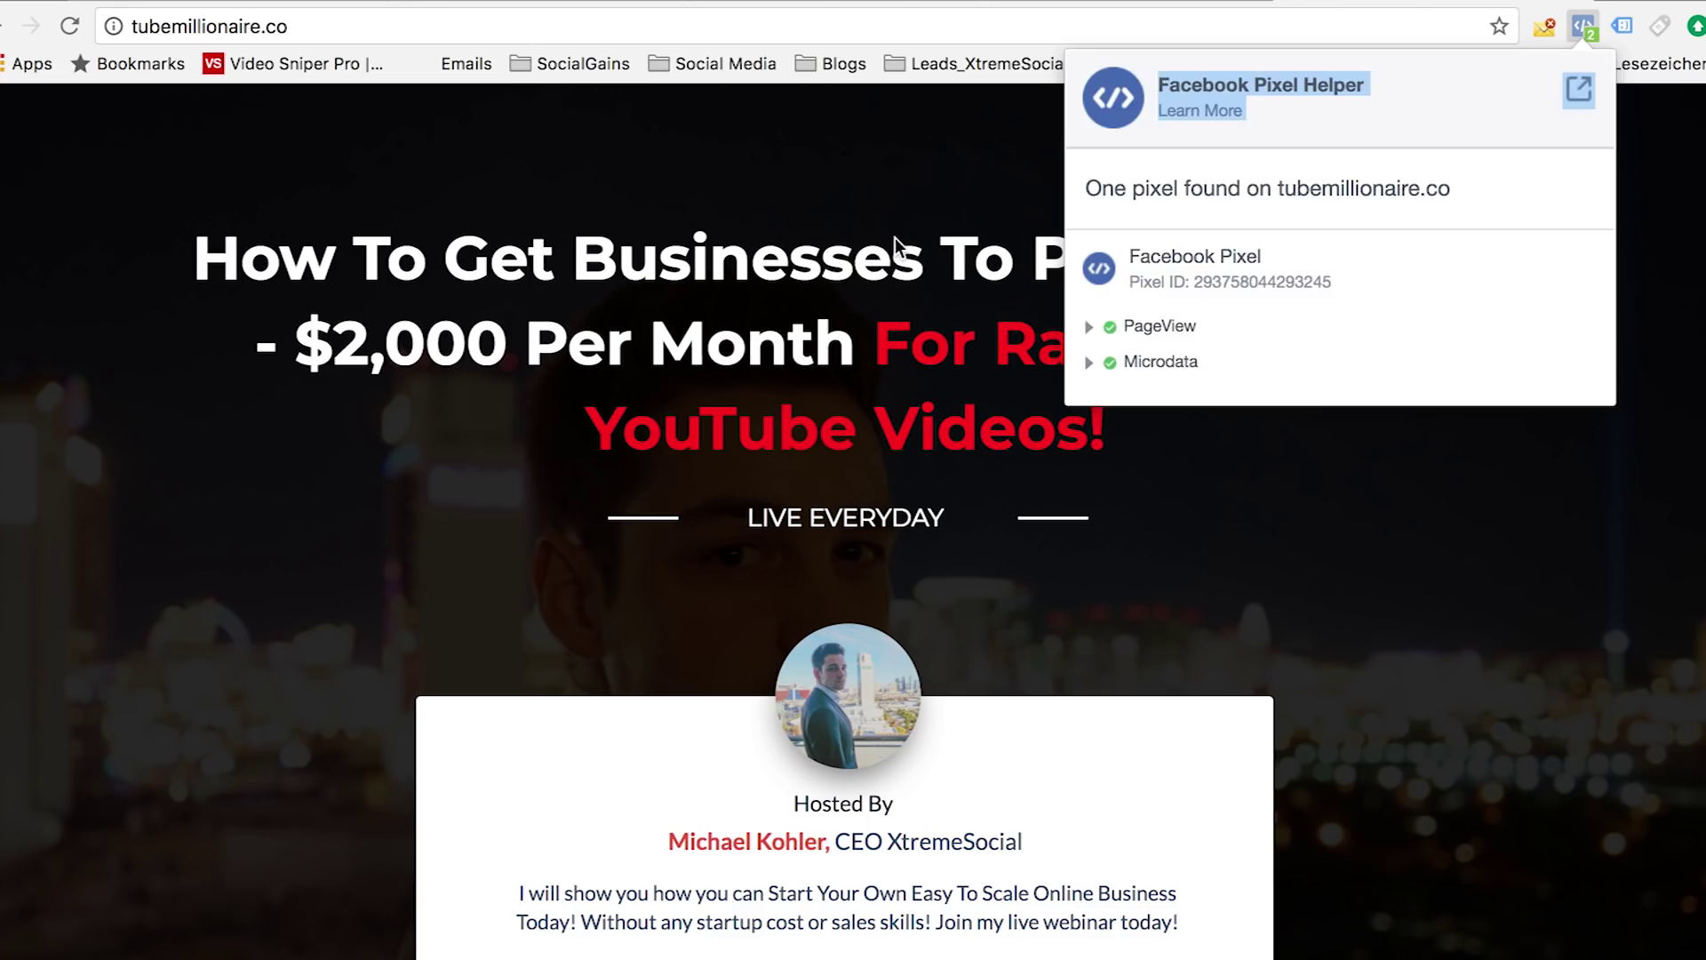
click(849, 181)
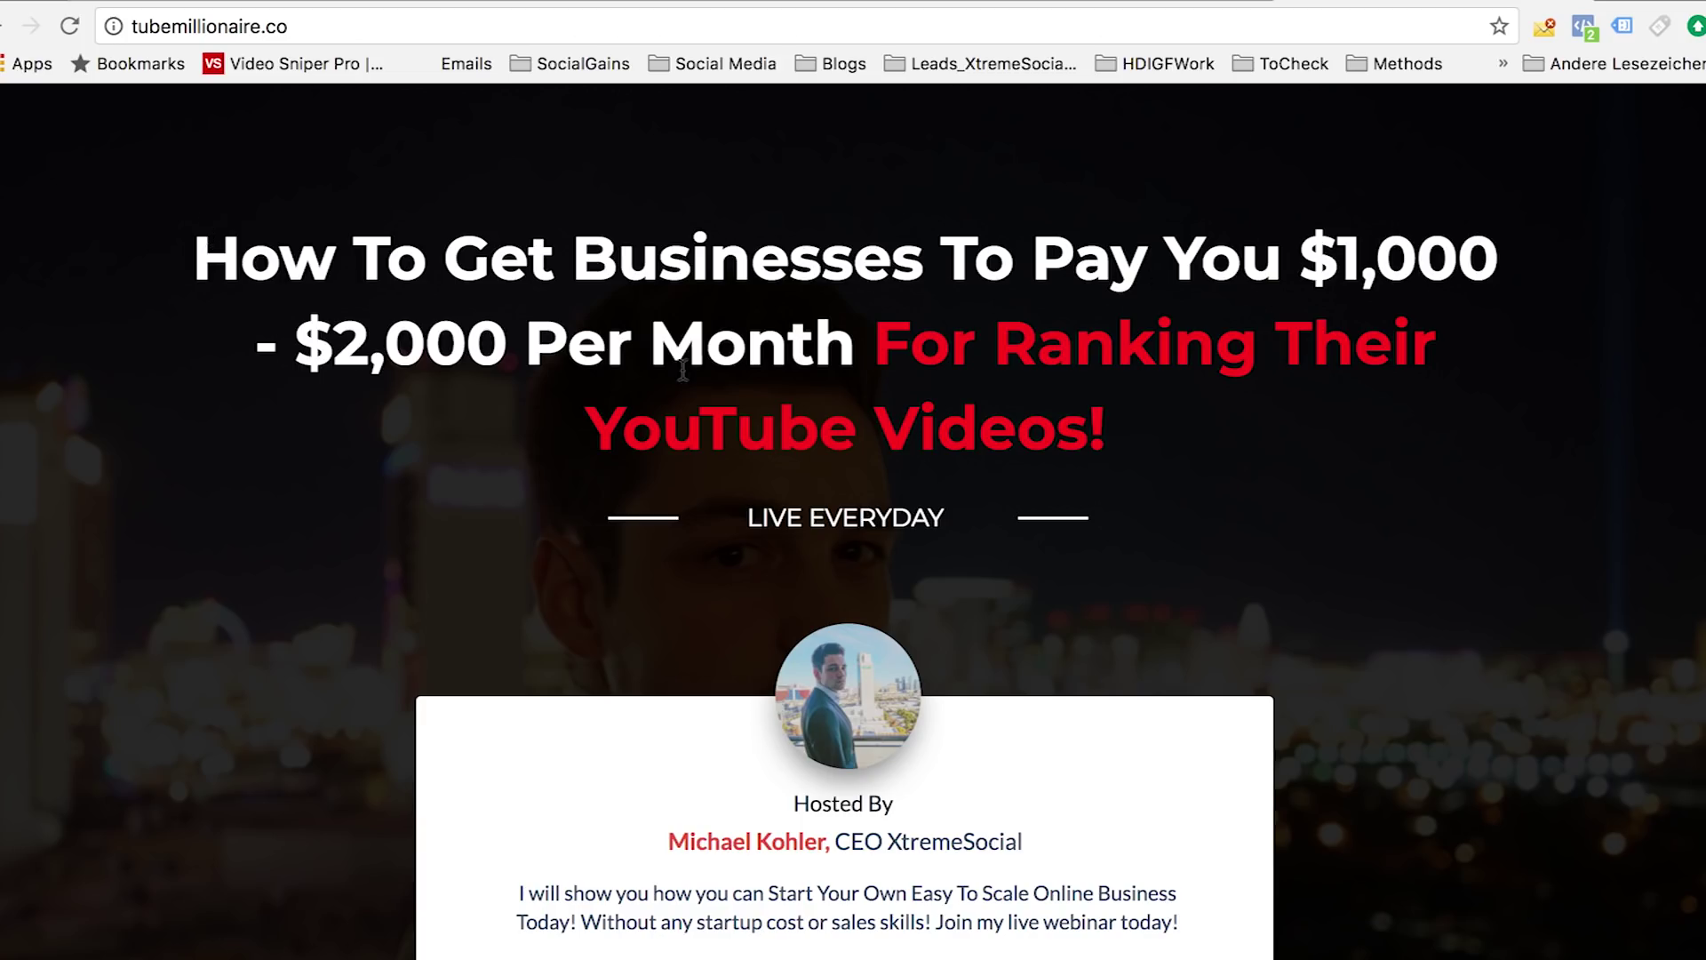
drag(184, 260, 1181, 517)
click(1207, 393)
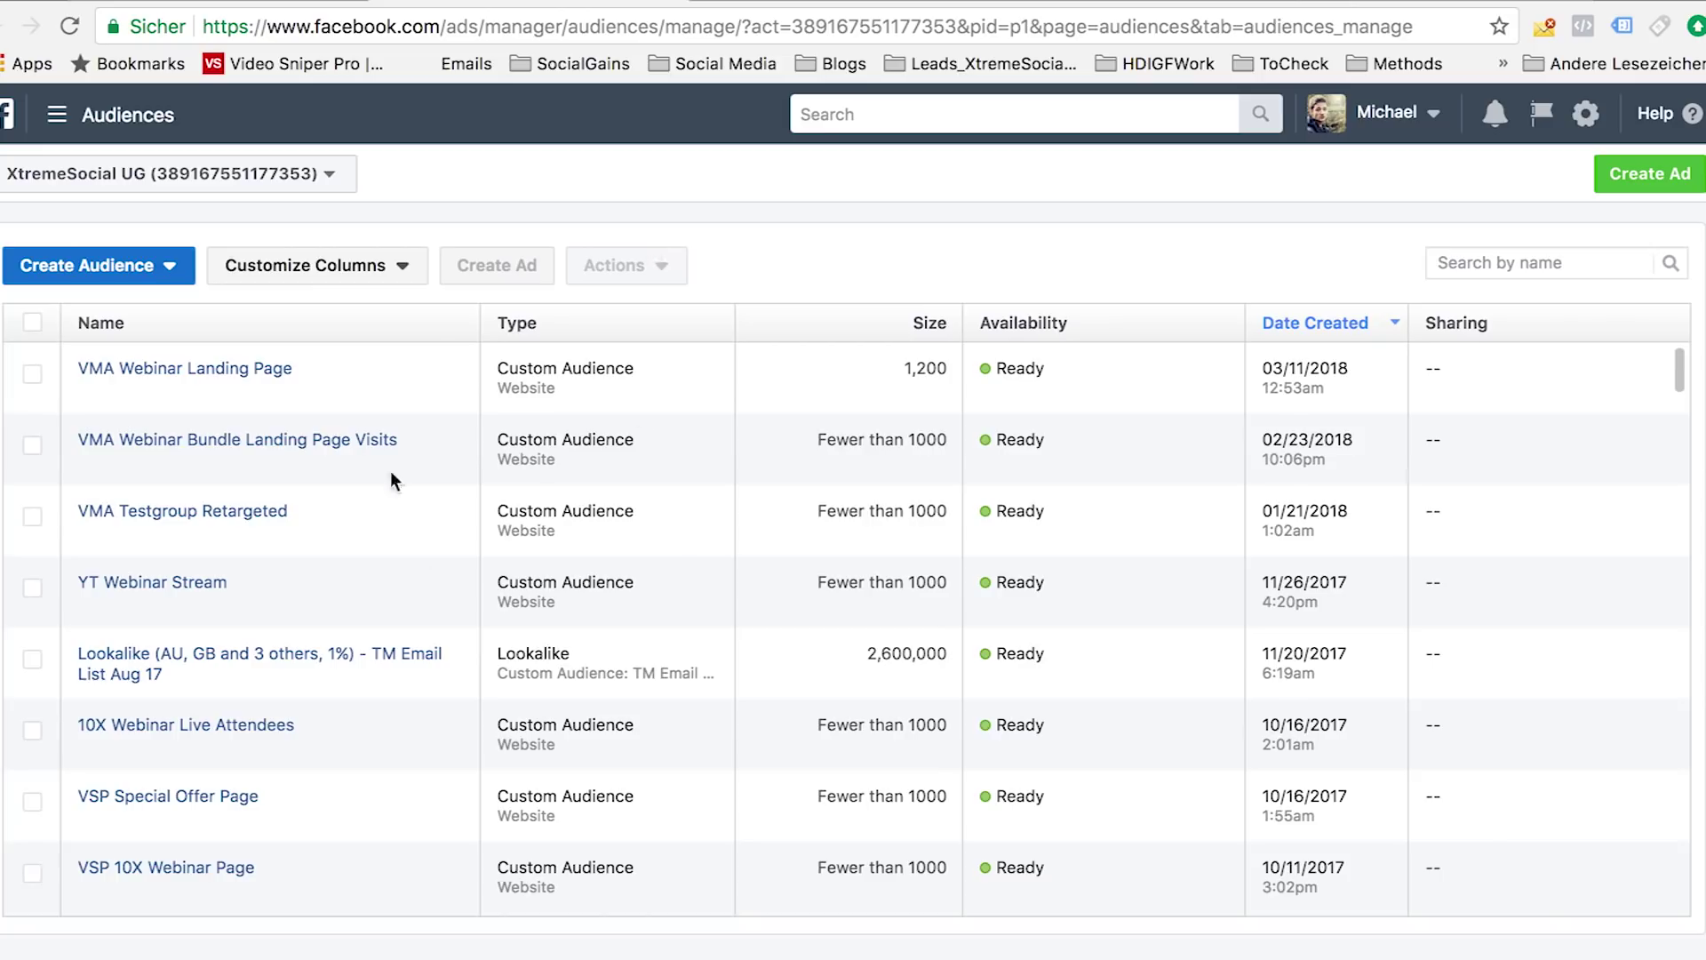
Step: Look through the existing audiences in Facebook Ads Manager and return to the headline on the tubemillionaire.co landing page
scroll(622, 657, down, 3)
scroll(530, 643, up, 4)
scroll(770, 658, down, 7)
scroll(769, 657, down, 2)
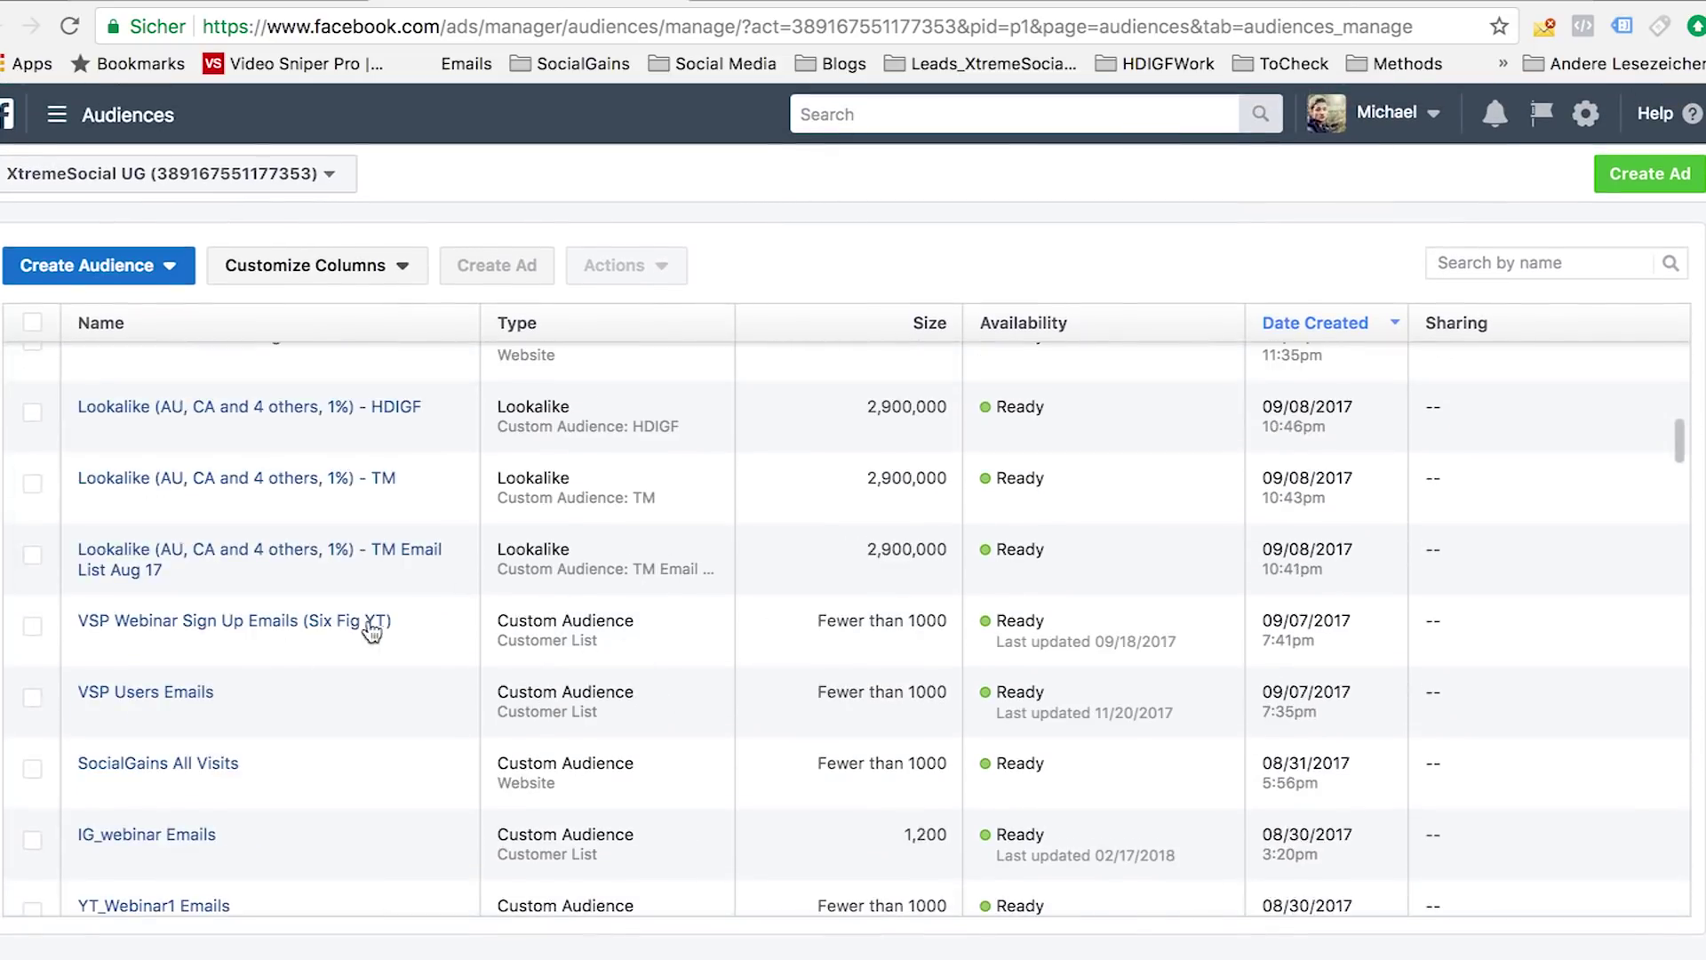
scroll(503, 690, down, 3)
scroll(503, 689, up, 5)
click(1541, 261)
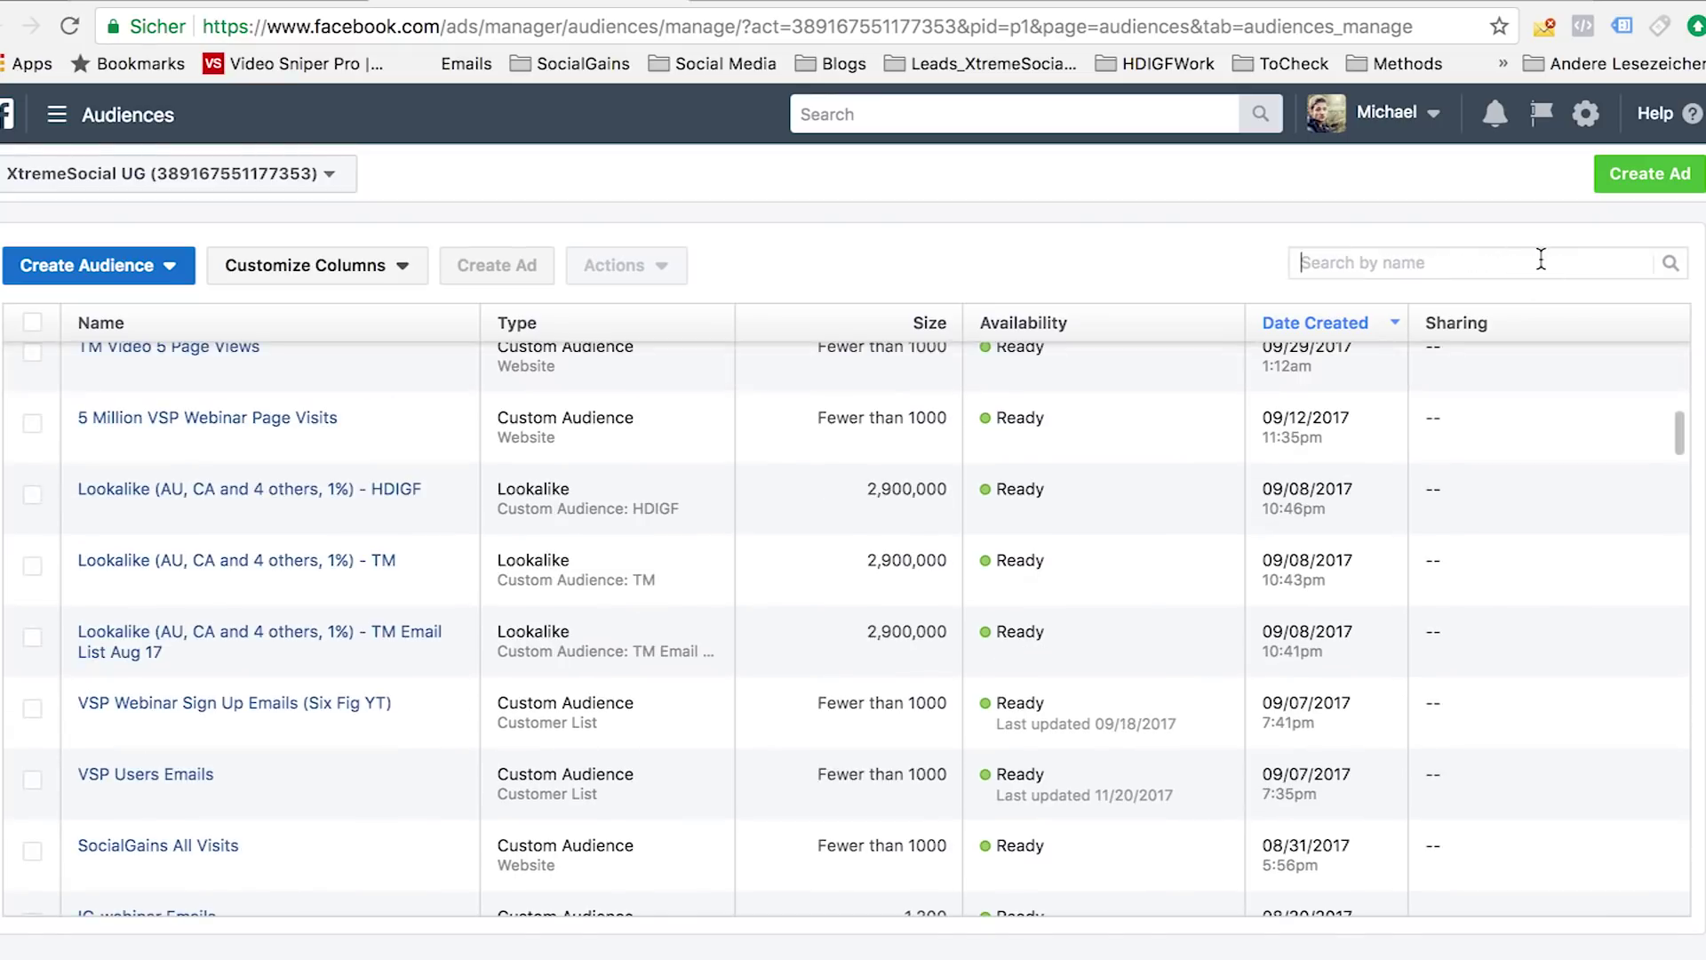
click(1444, 4)
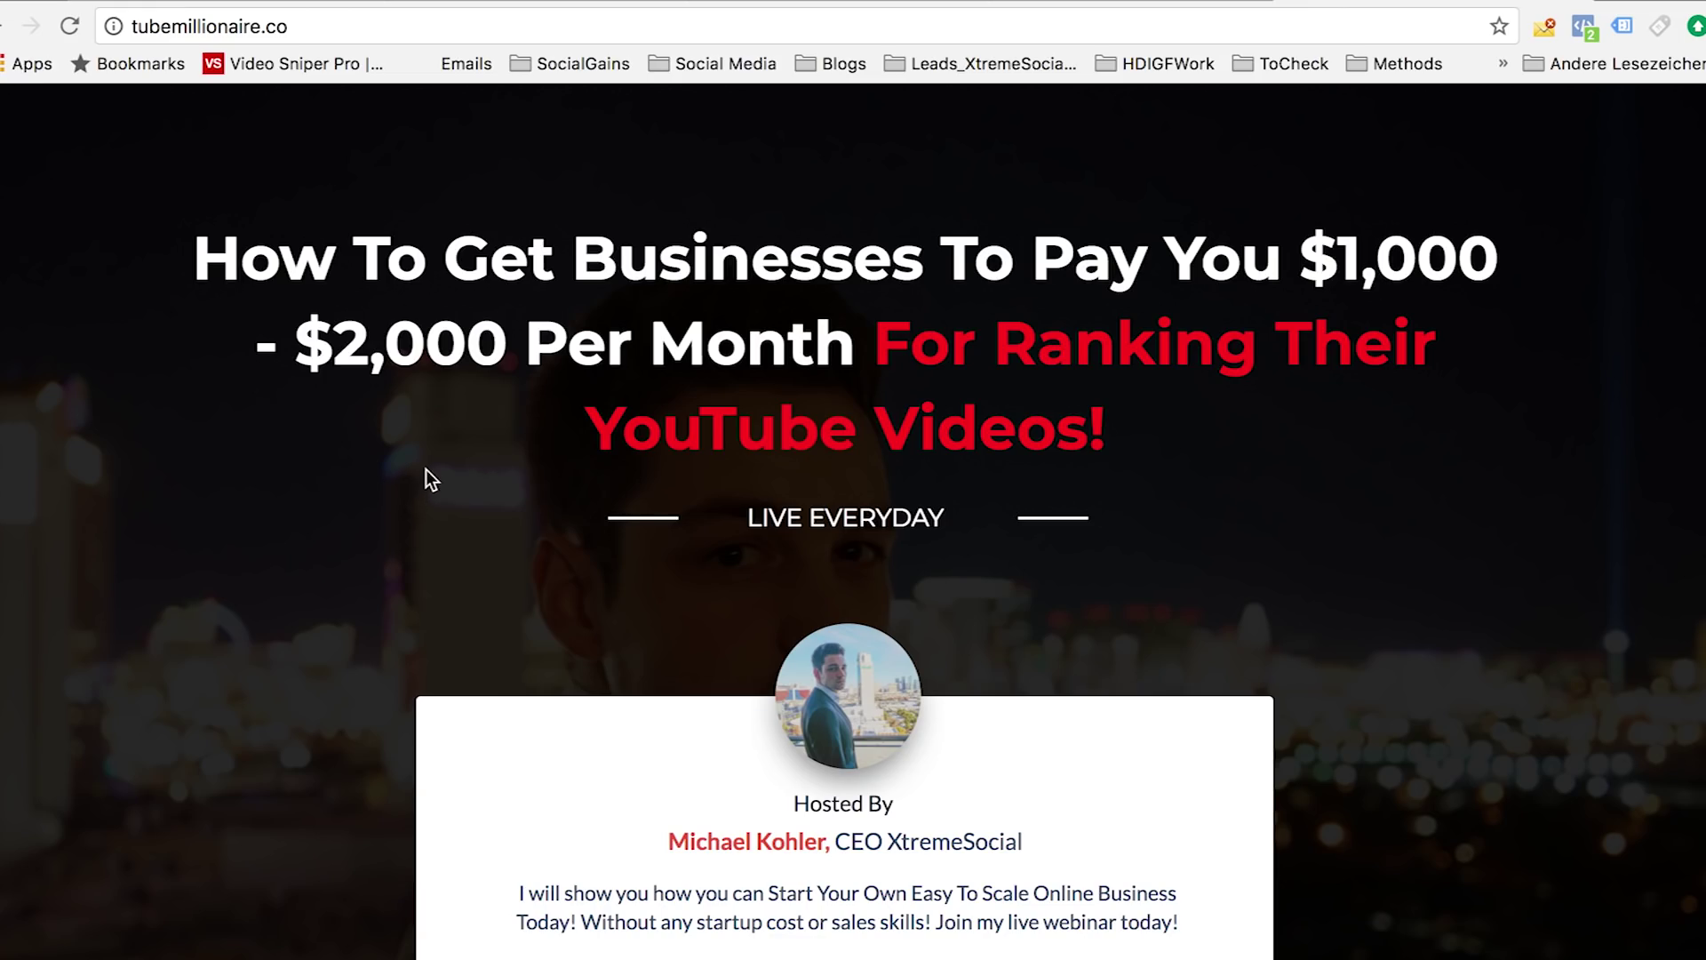
drag(210, 255, 1261, 408)
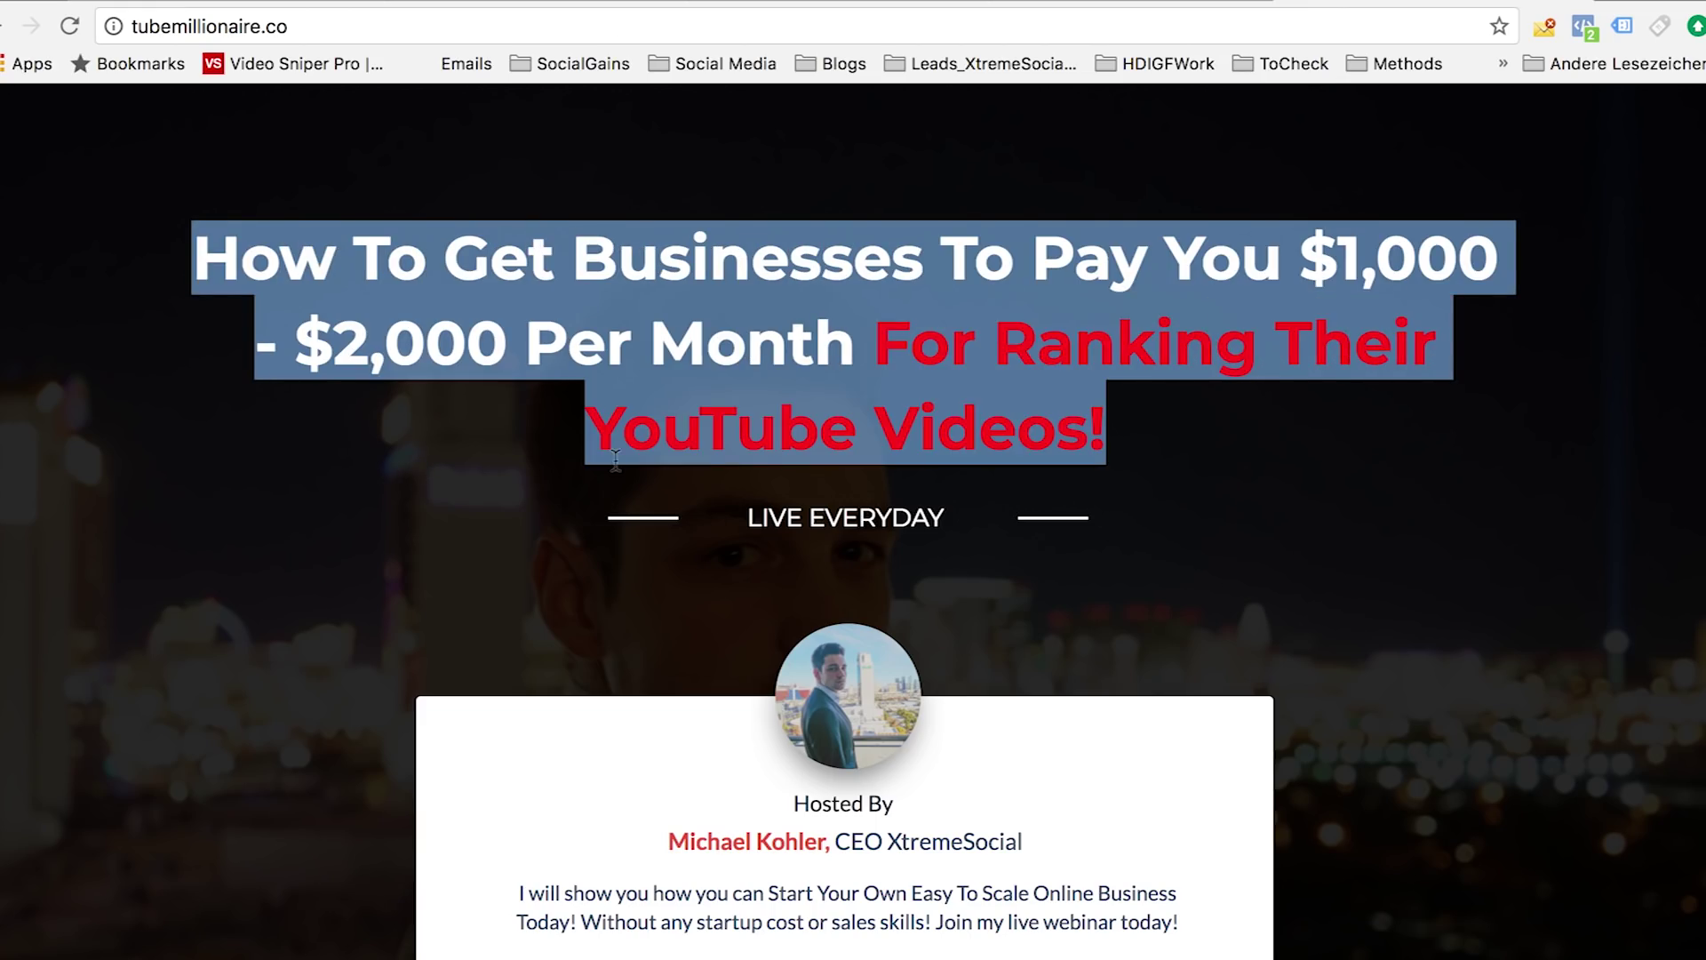
Step: Start a new custom audience based on Website Traffic in the Facebook Audiences page
click(573, 7)
scroll(664, 638, up, 10)
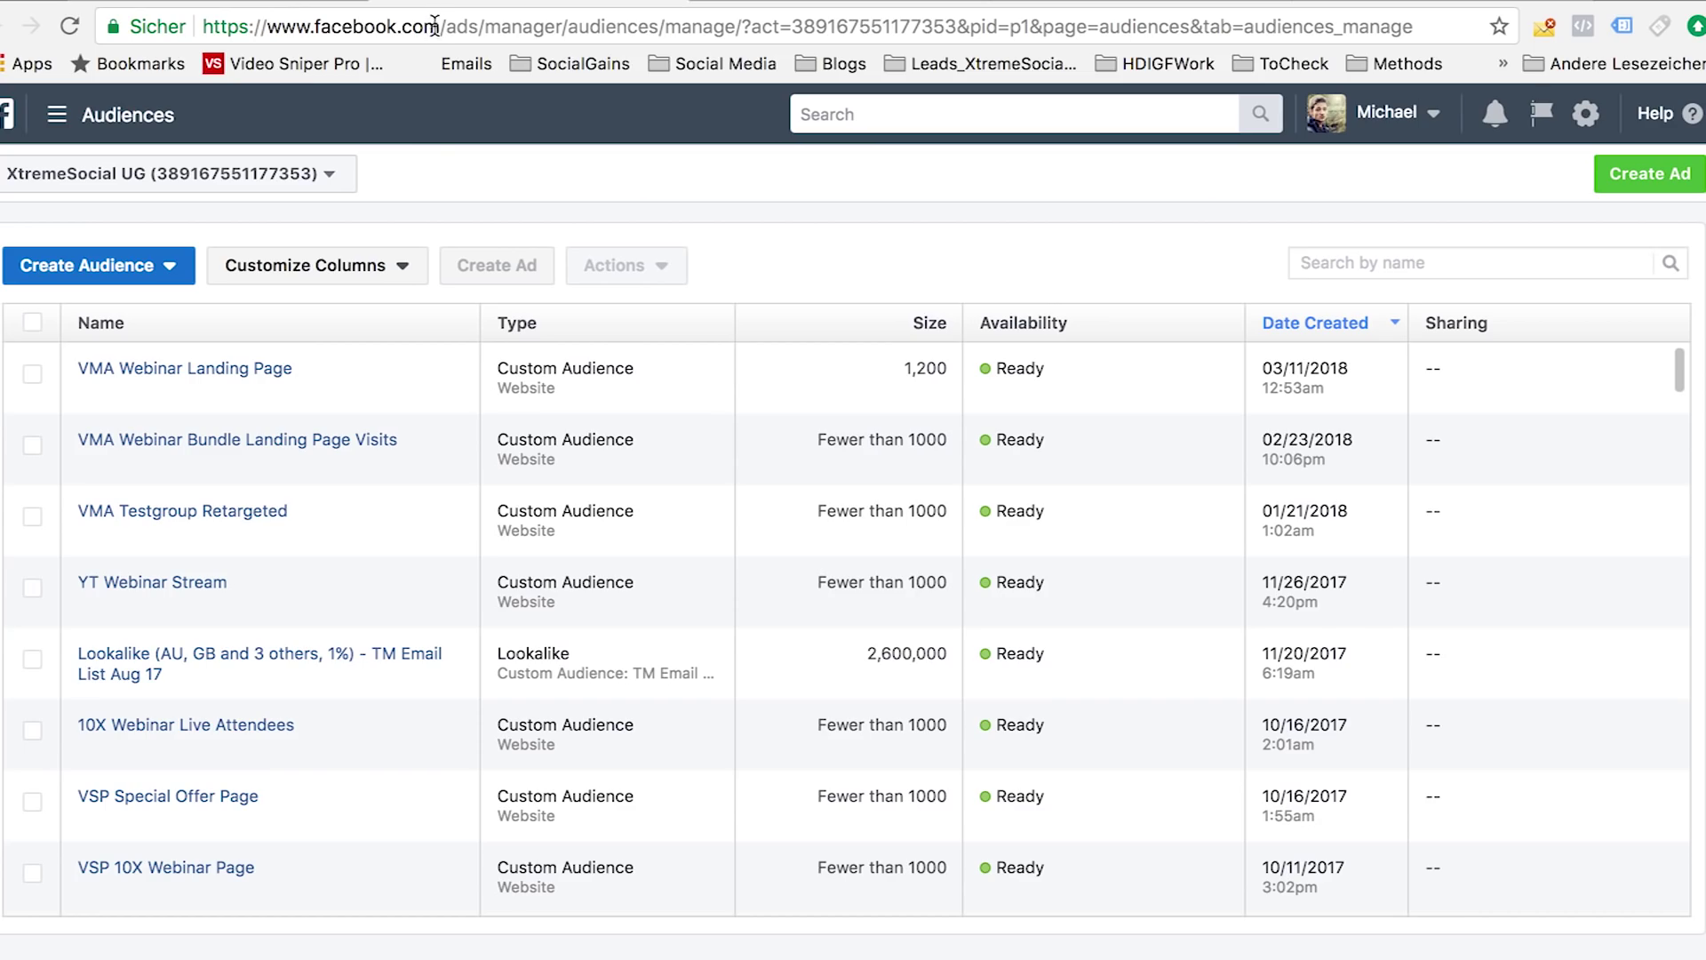
click(135, 271)
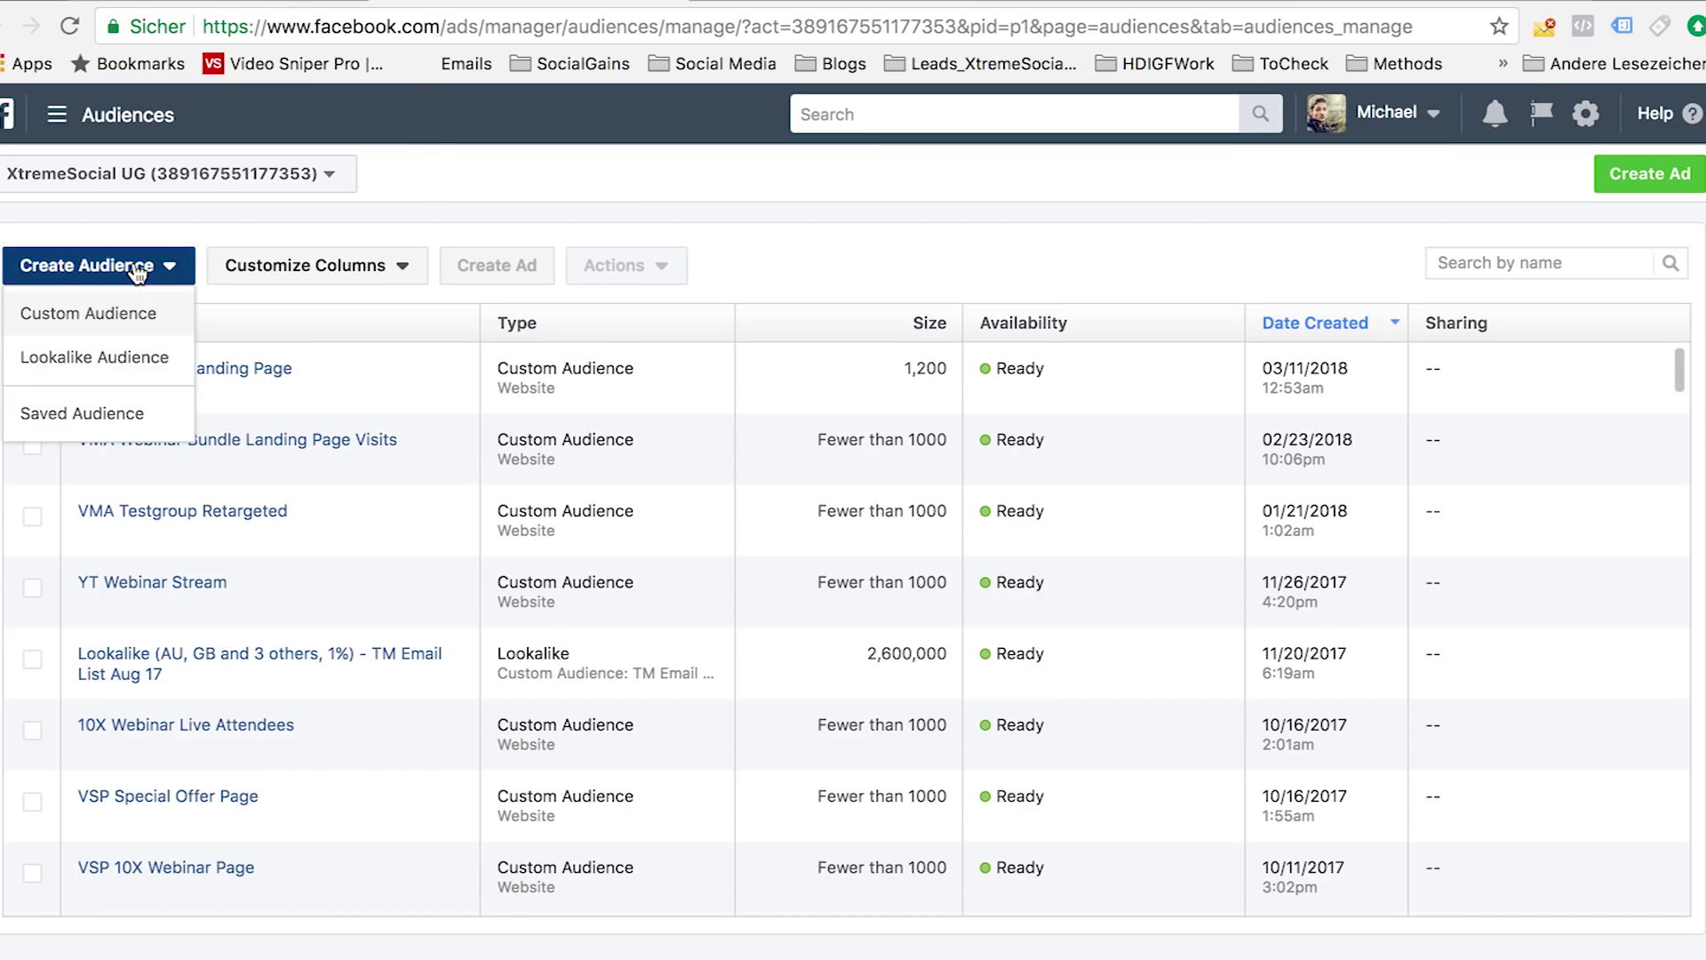
click(114, 321)
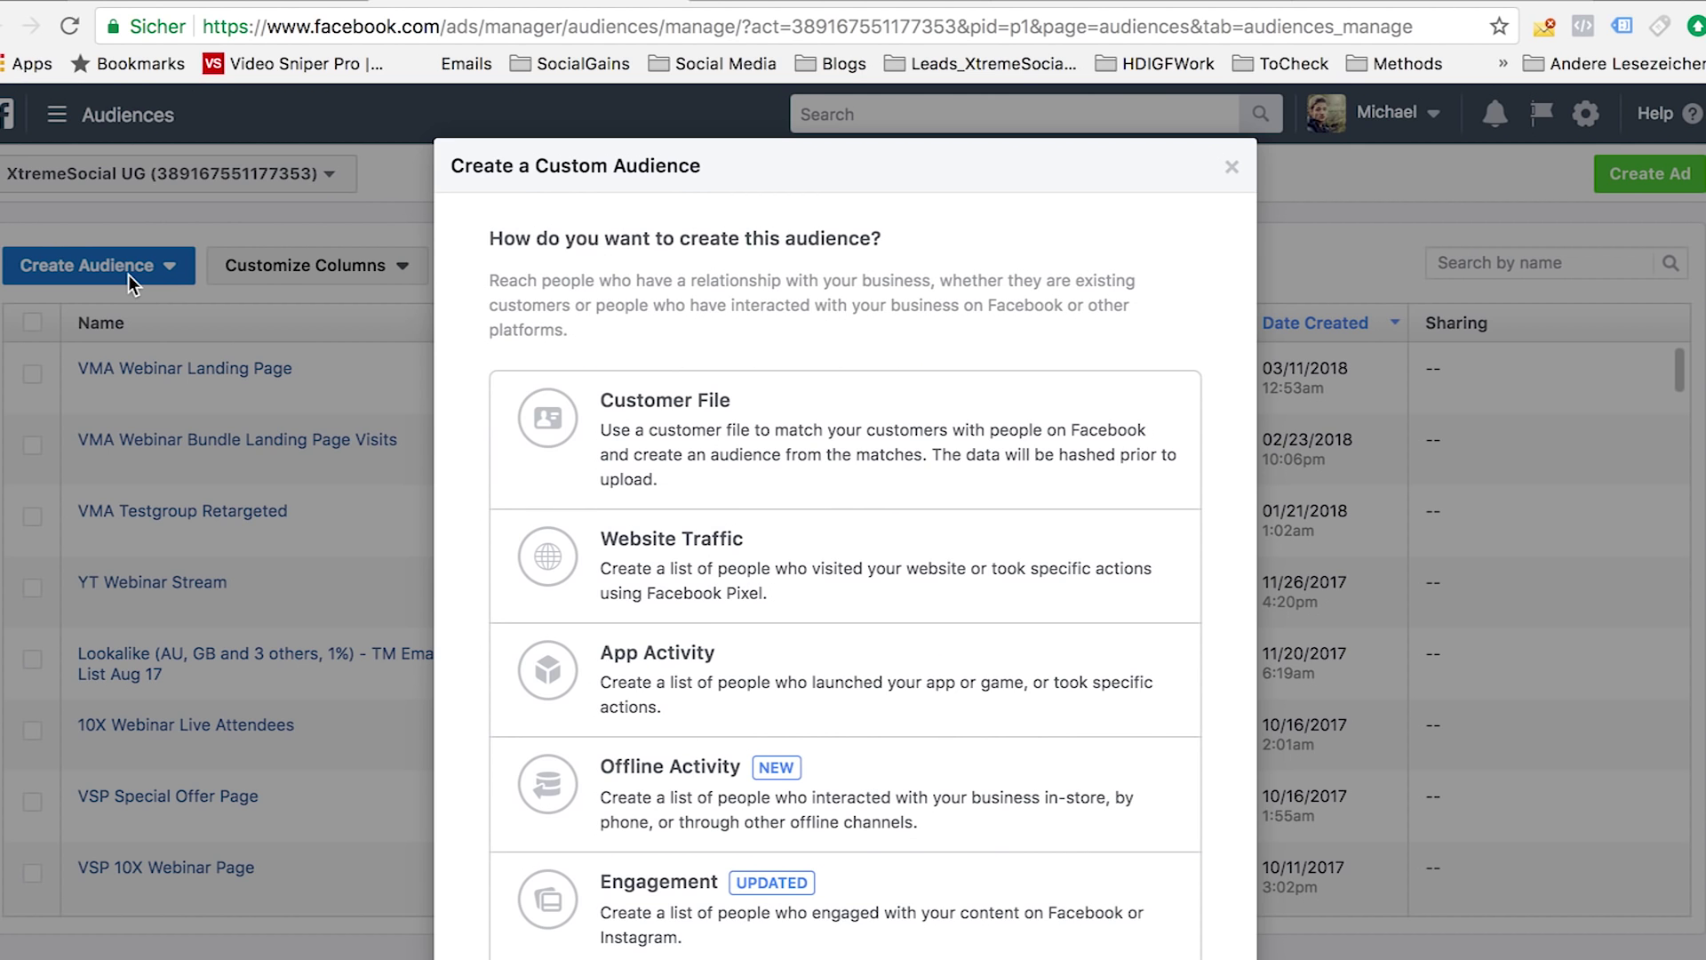
click(698, 569)
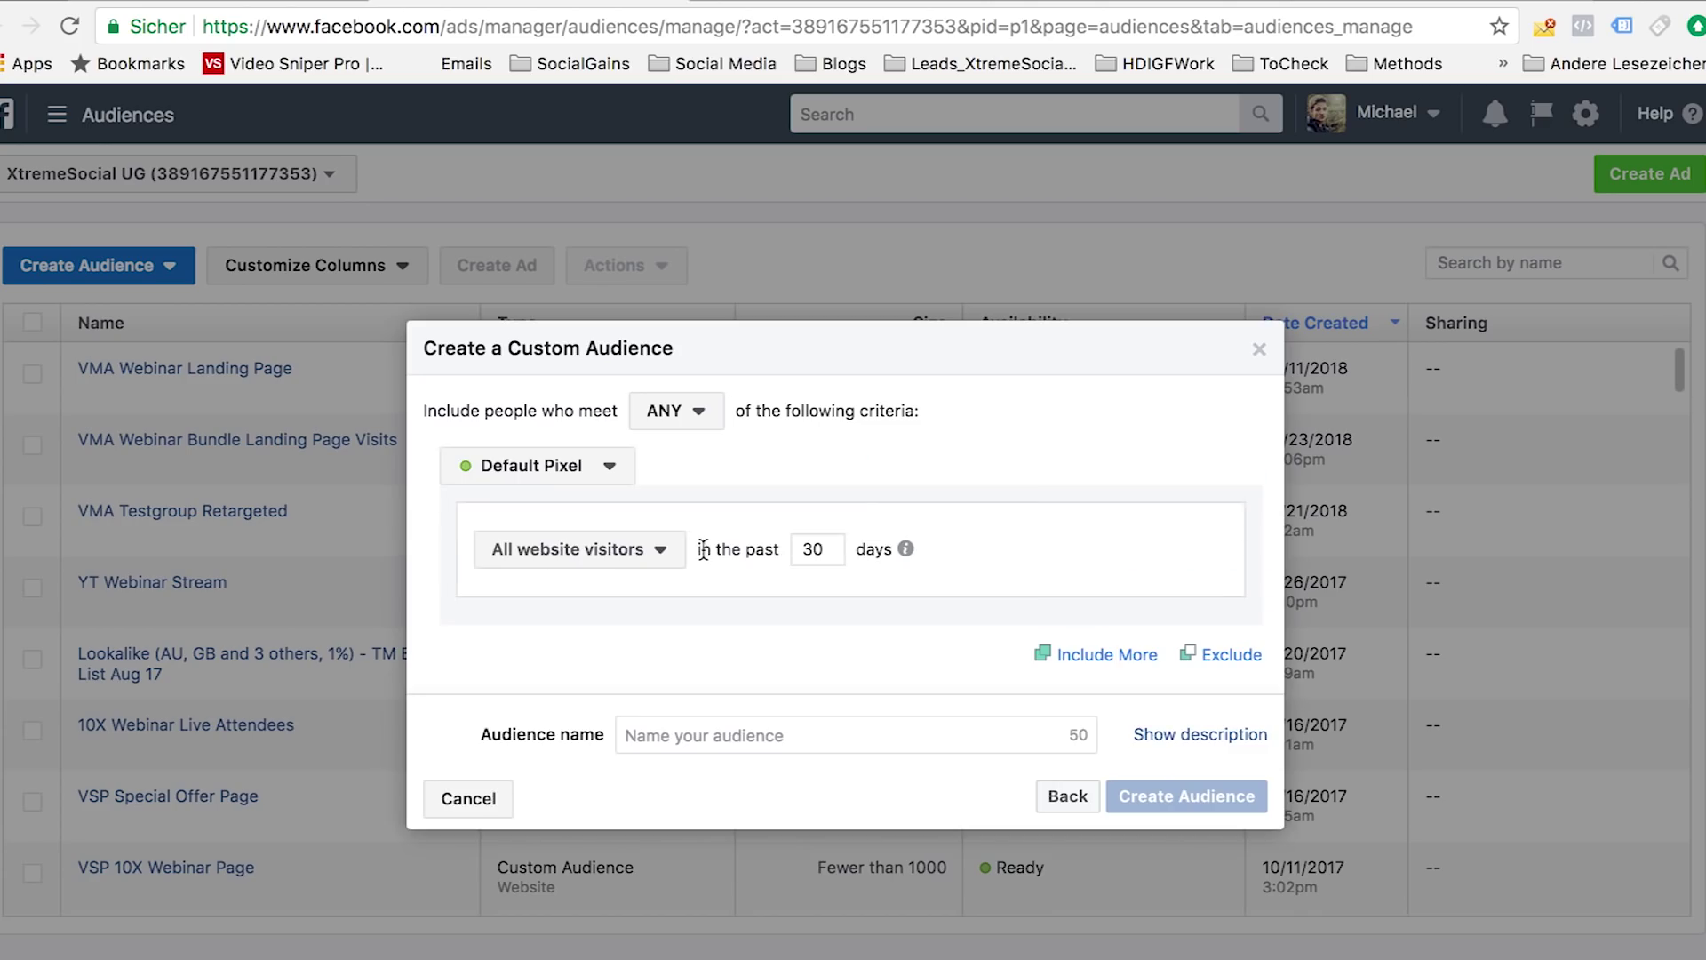
Step: Set the audience criteria to people who visited specific web pages in the past 180 days
click(813, 549)
key(BackSpace)
key(BackSpace)
text(180)
click(626, 558)
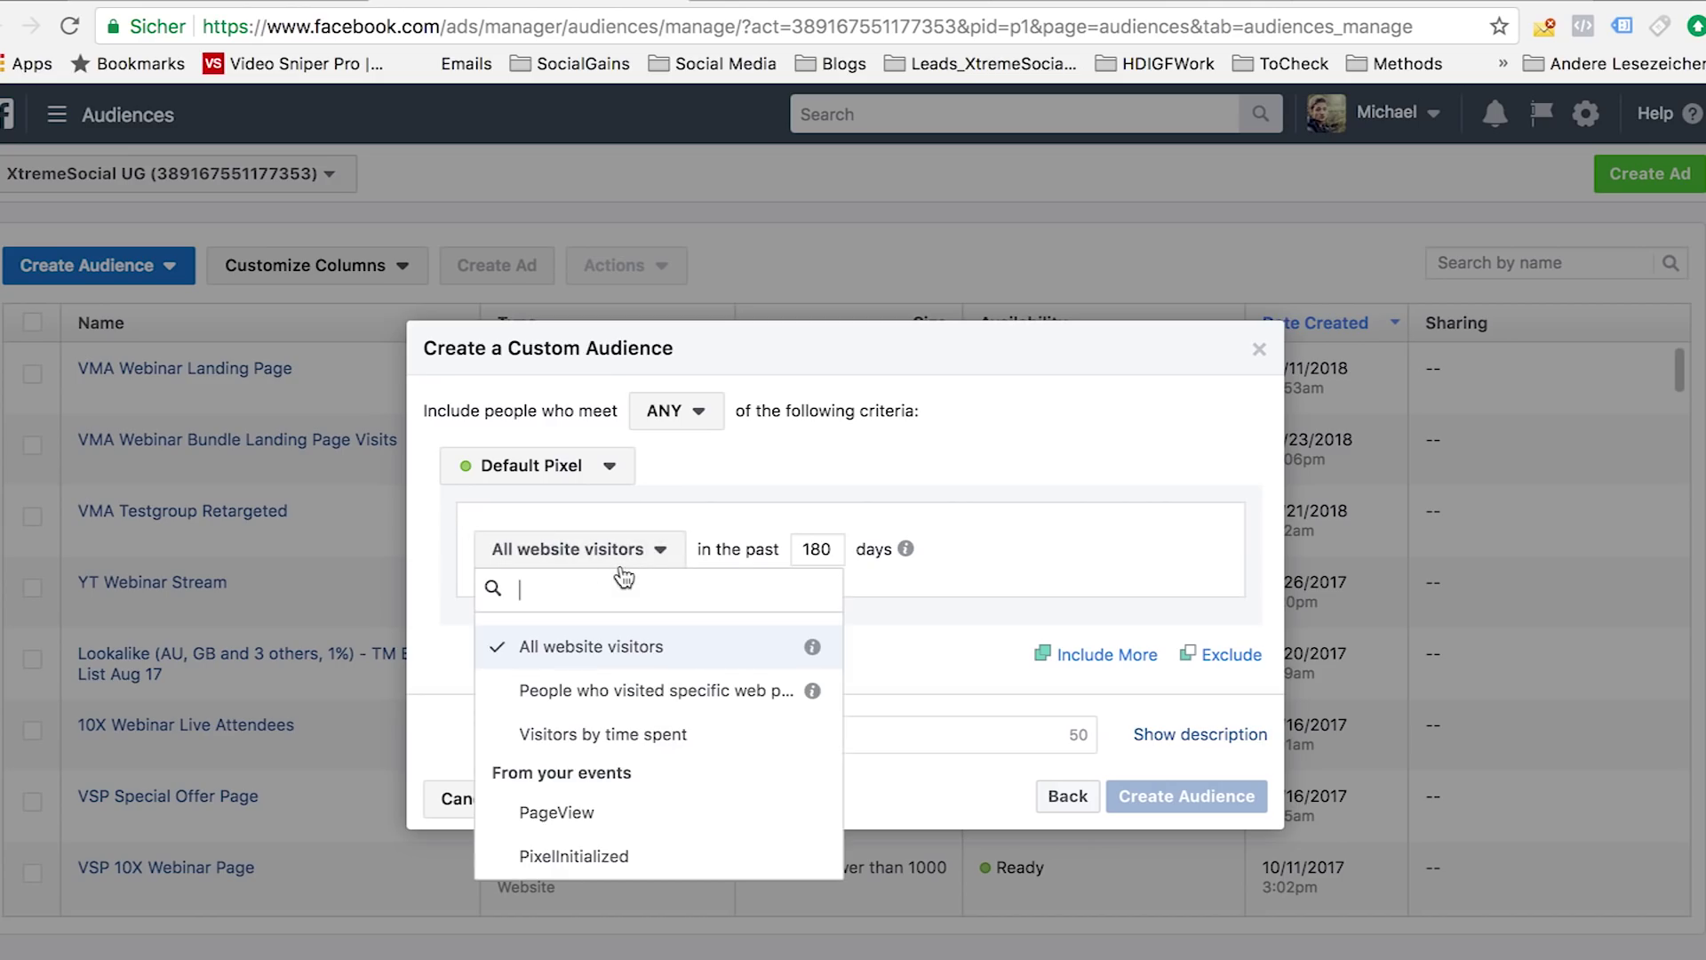
click(608, 702)
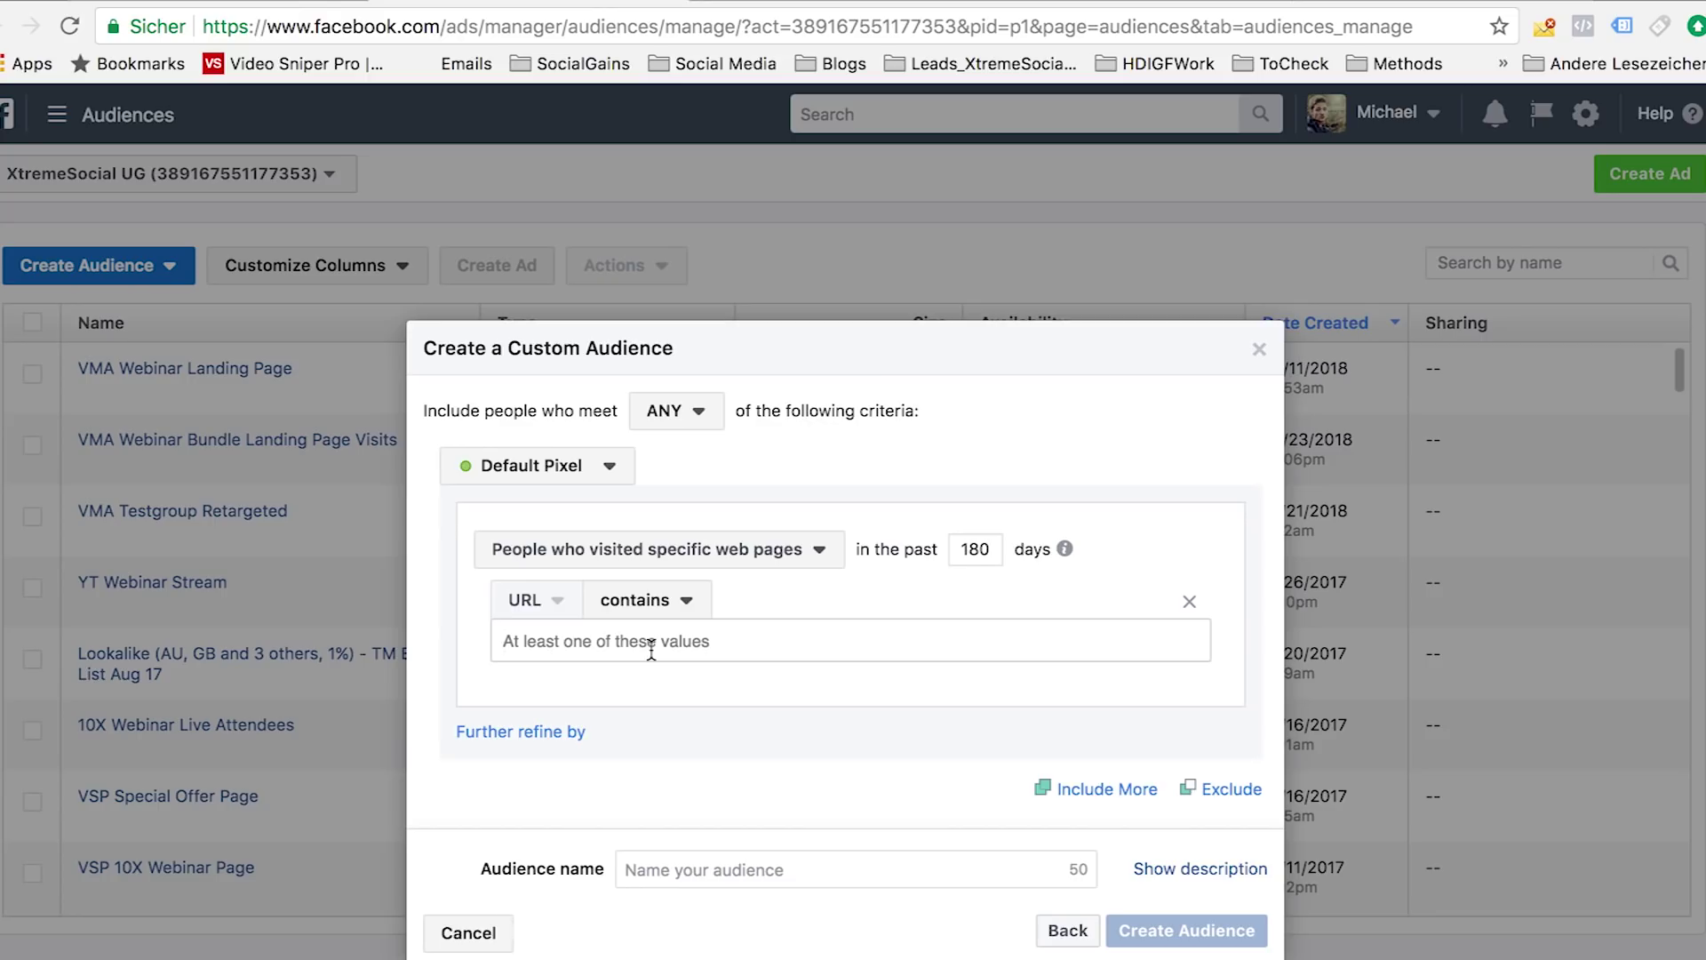
Step: Check the tubemillionaire.co landing page and discard the unfinished website-traffic custom audience
click(754, 4)
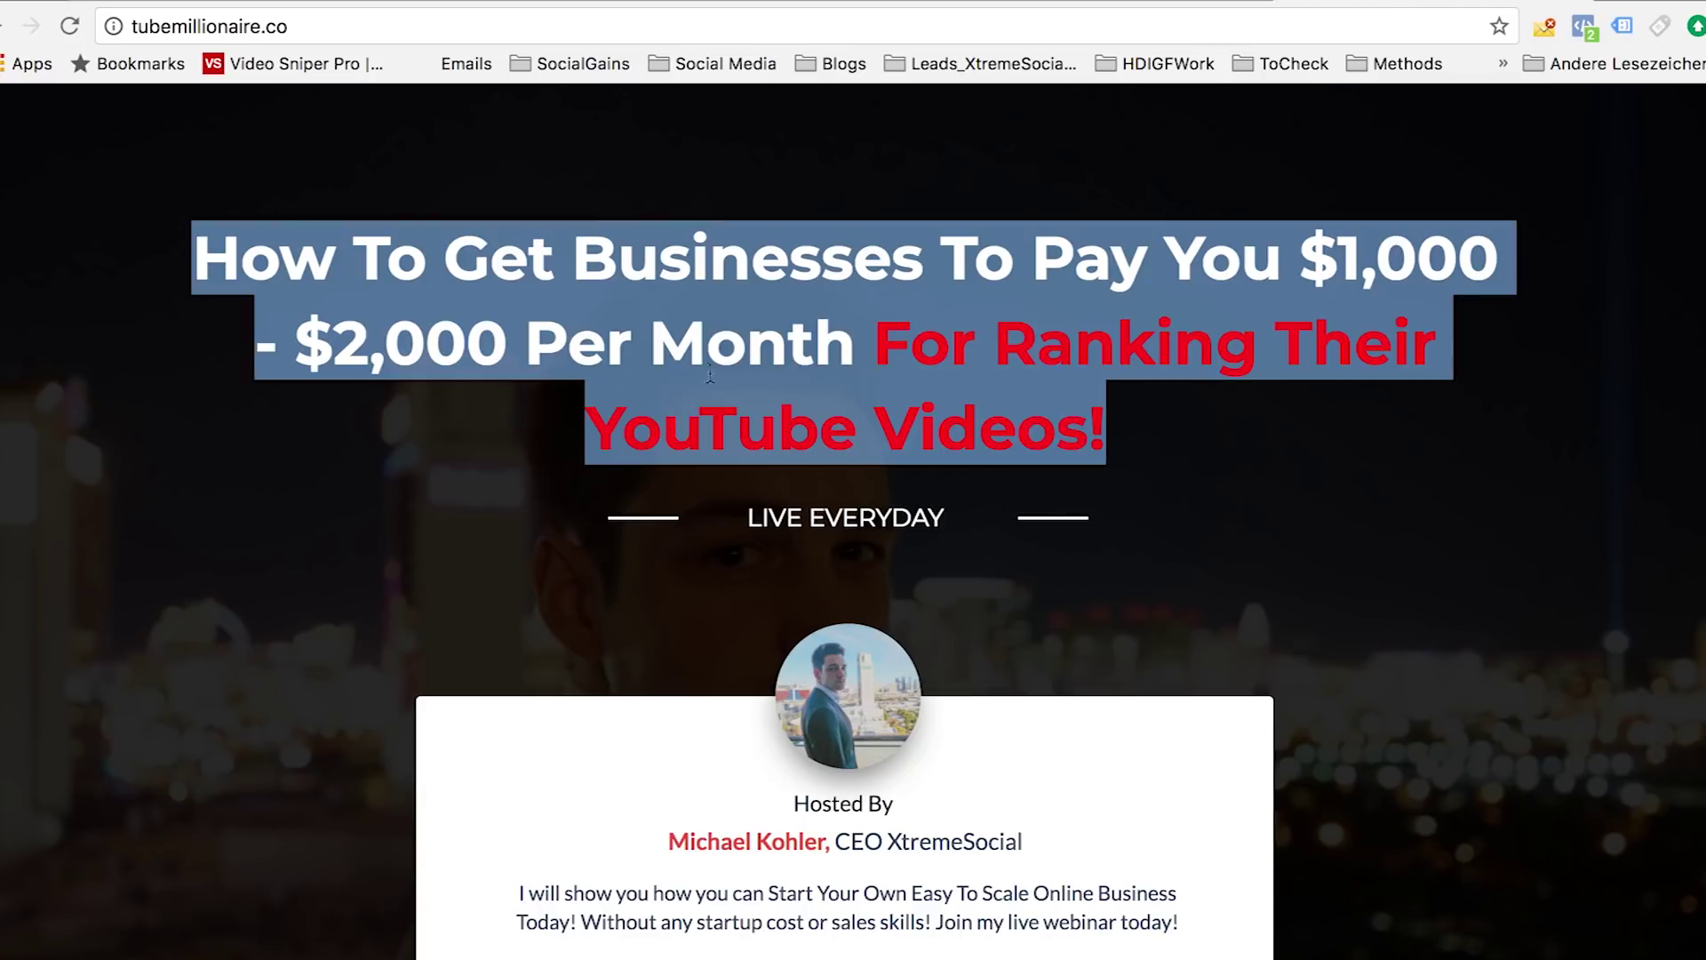
click(471, 391)
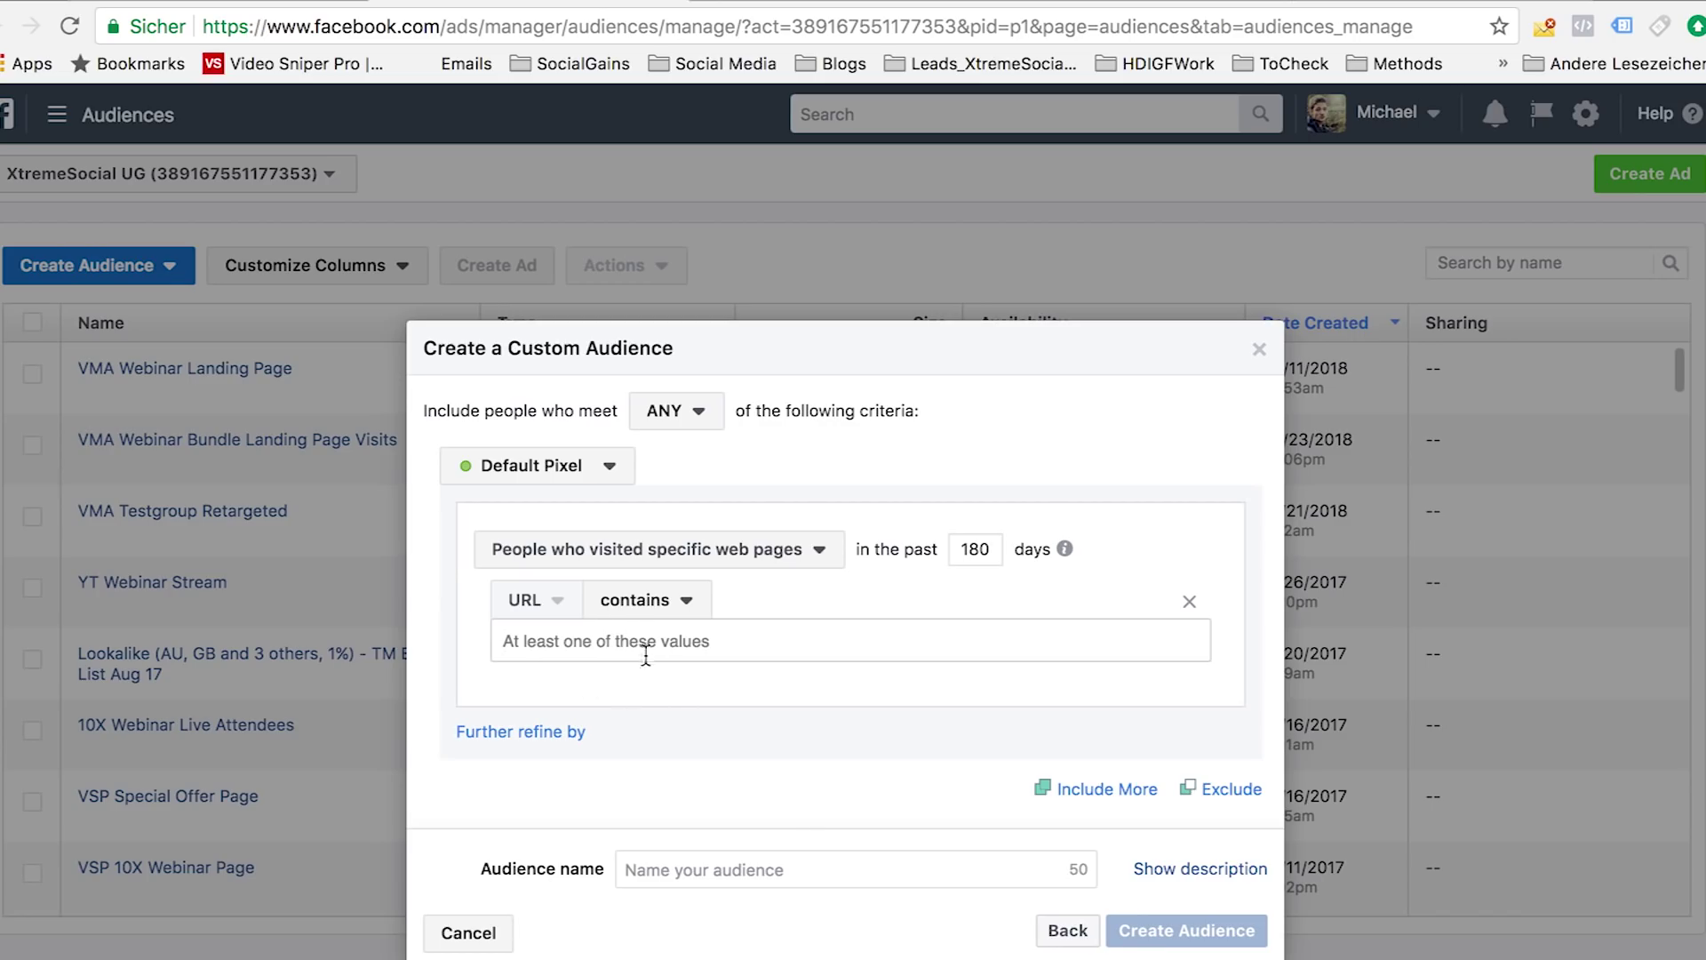
click(1259, 348)
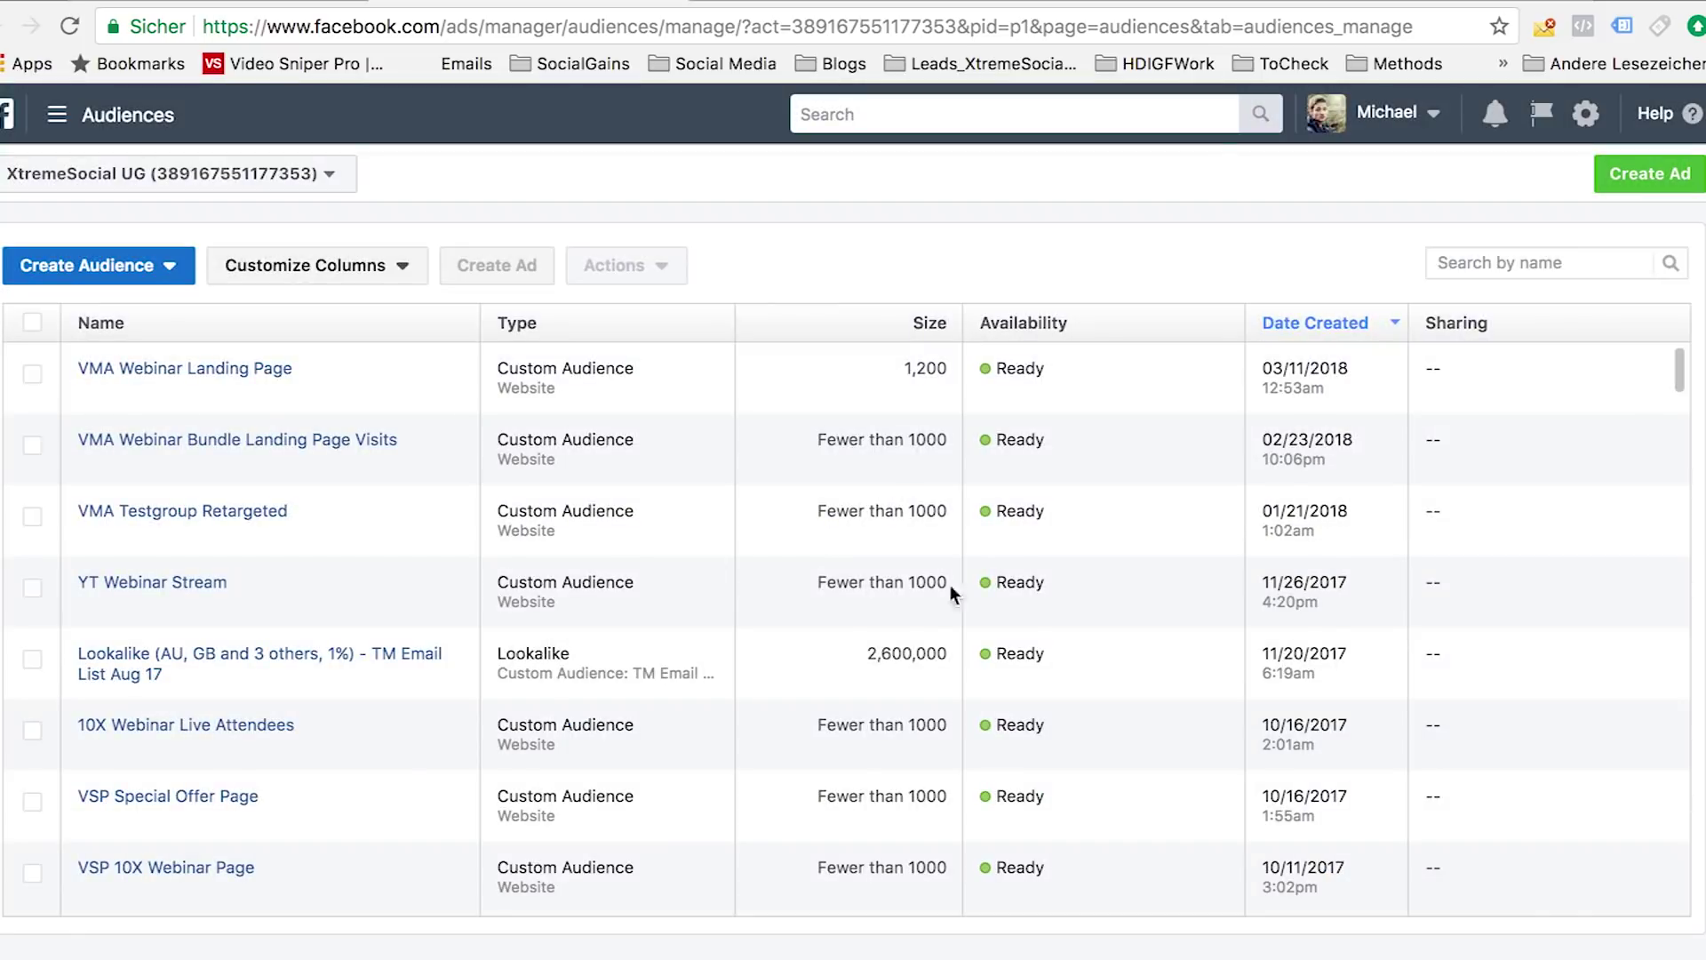
Step: Switch to the Keynote presentation and review the points on Facebook Pixel & Retargeting and on Custom Audiences in the outline slide
click(1324, 5)
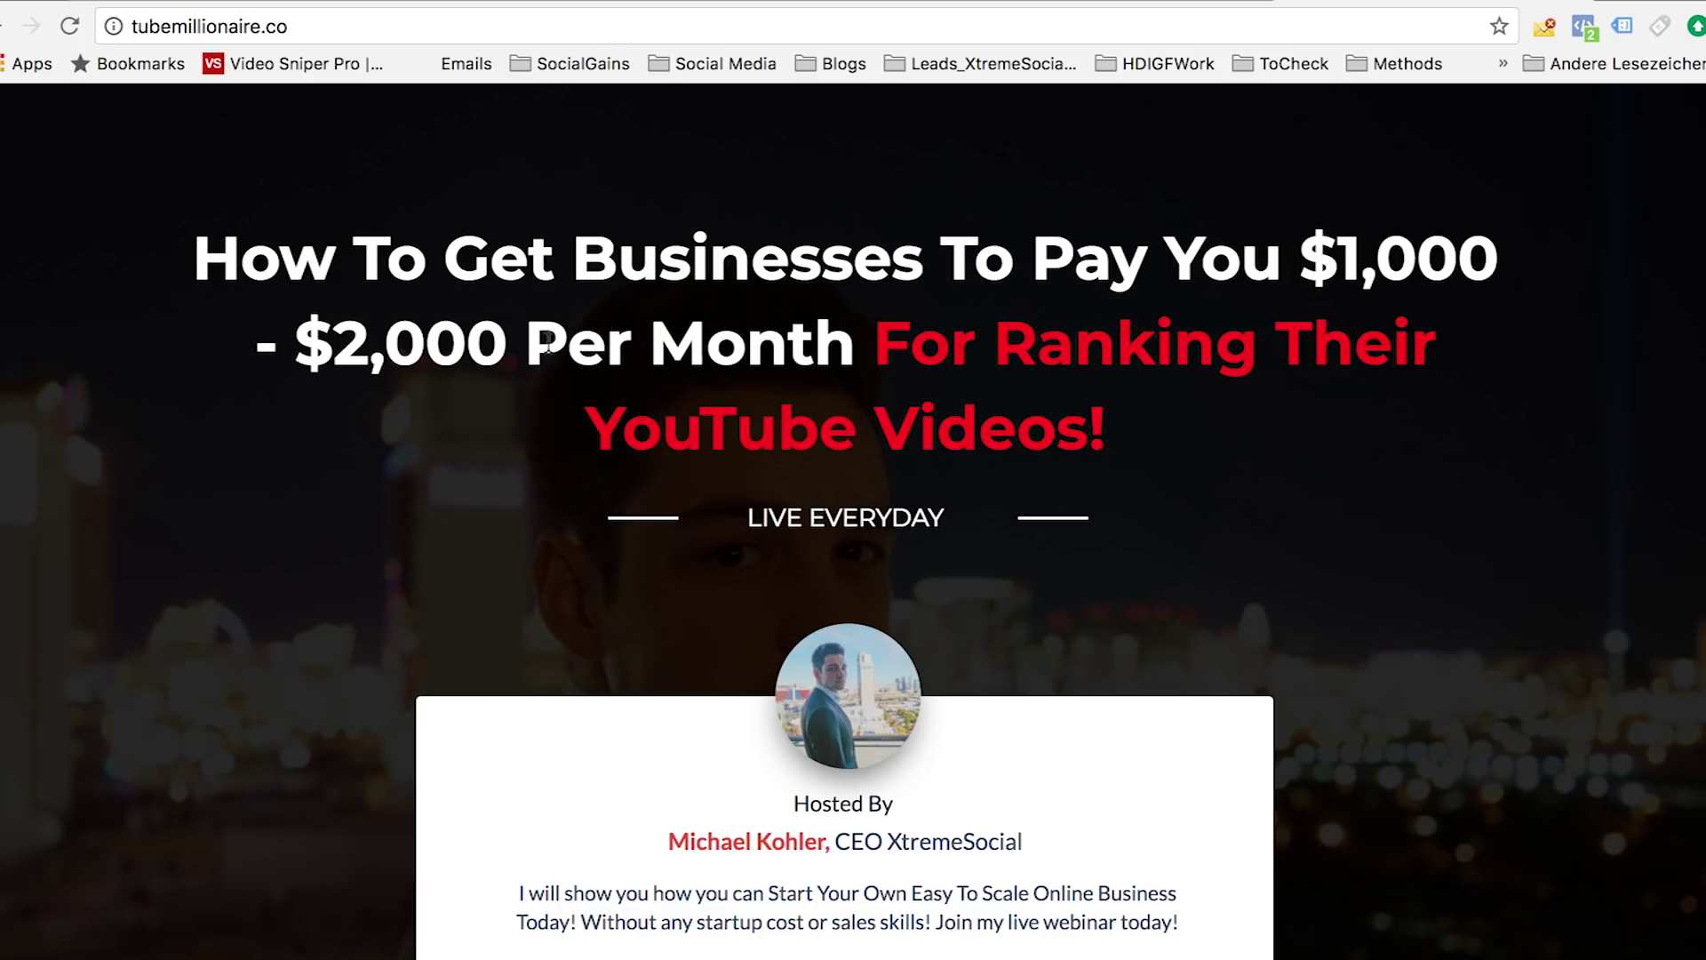
key(ctrl+Left)
double_click(532, 391)
drag(423, 406, 1175, 395)
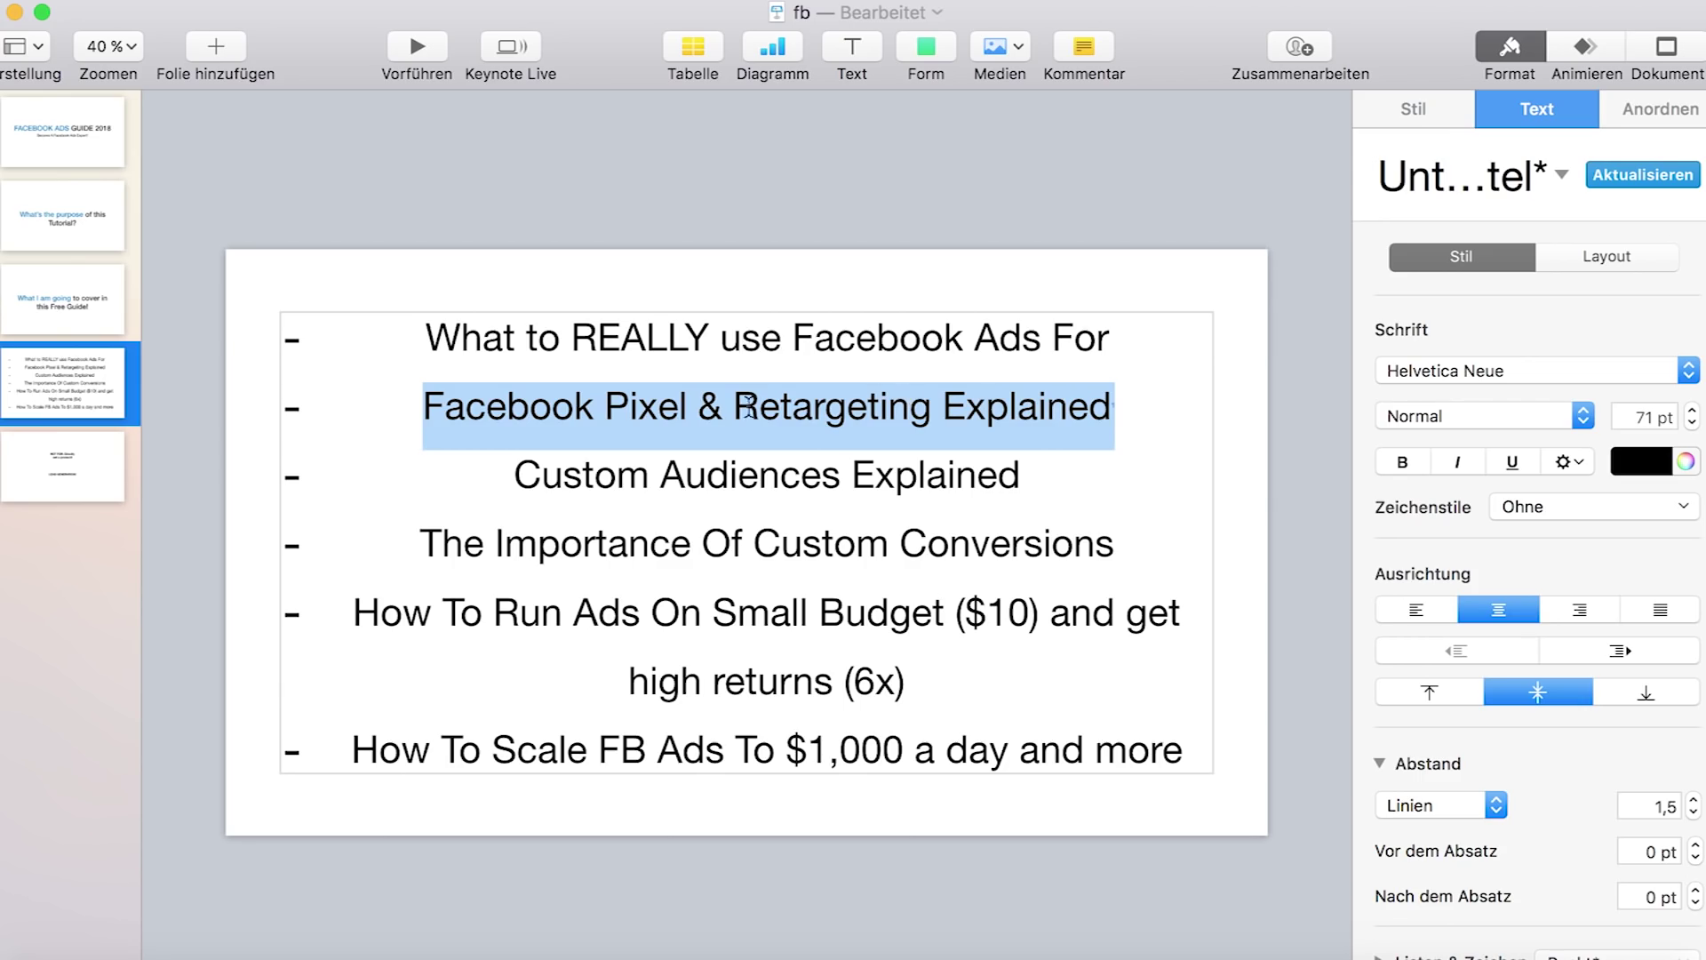
click(427, 404)
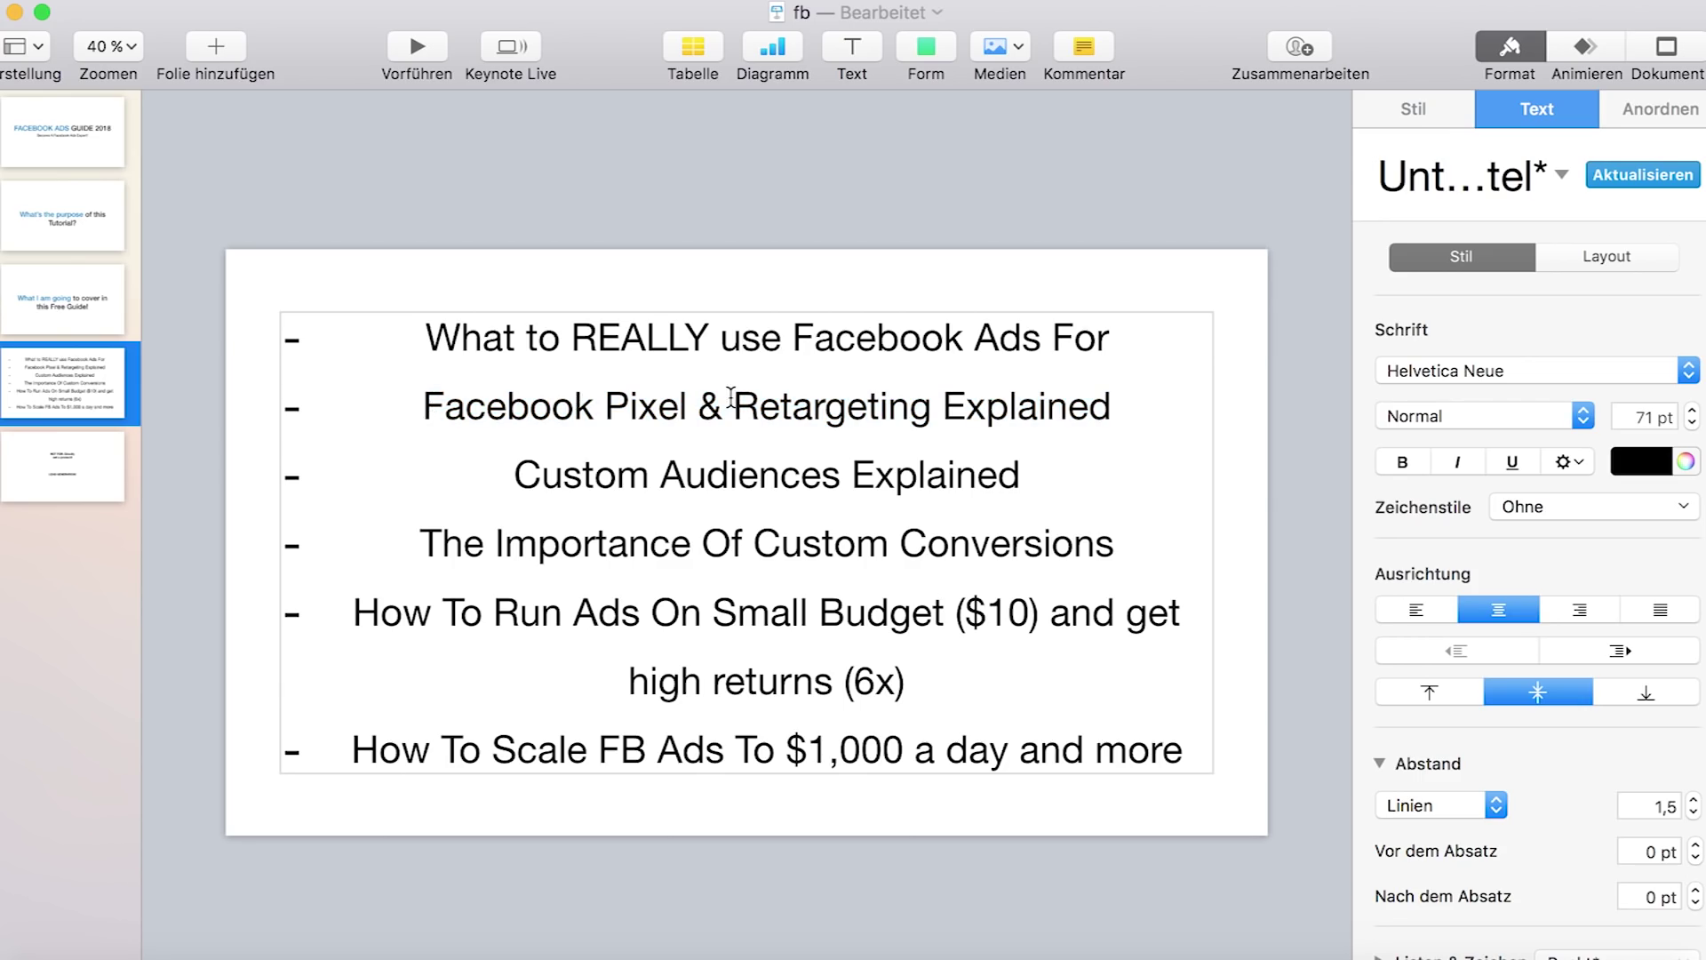
drag(735, 400, 1022, 401)
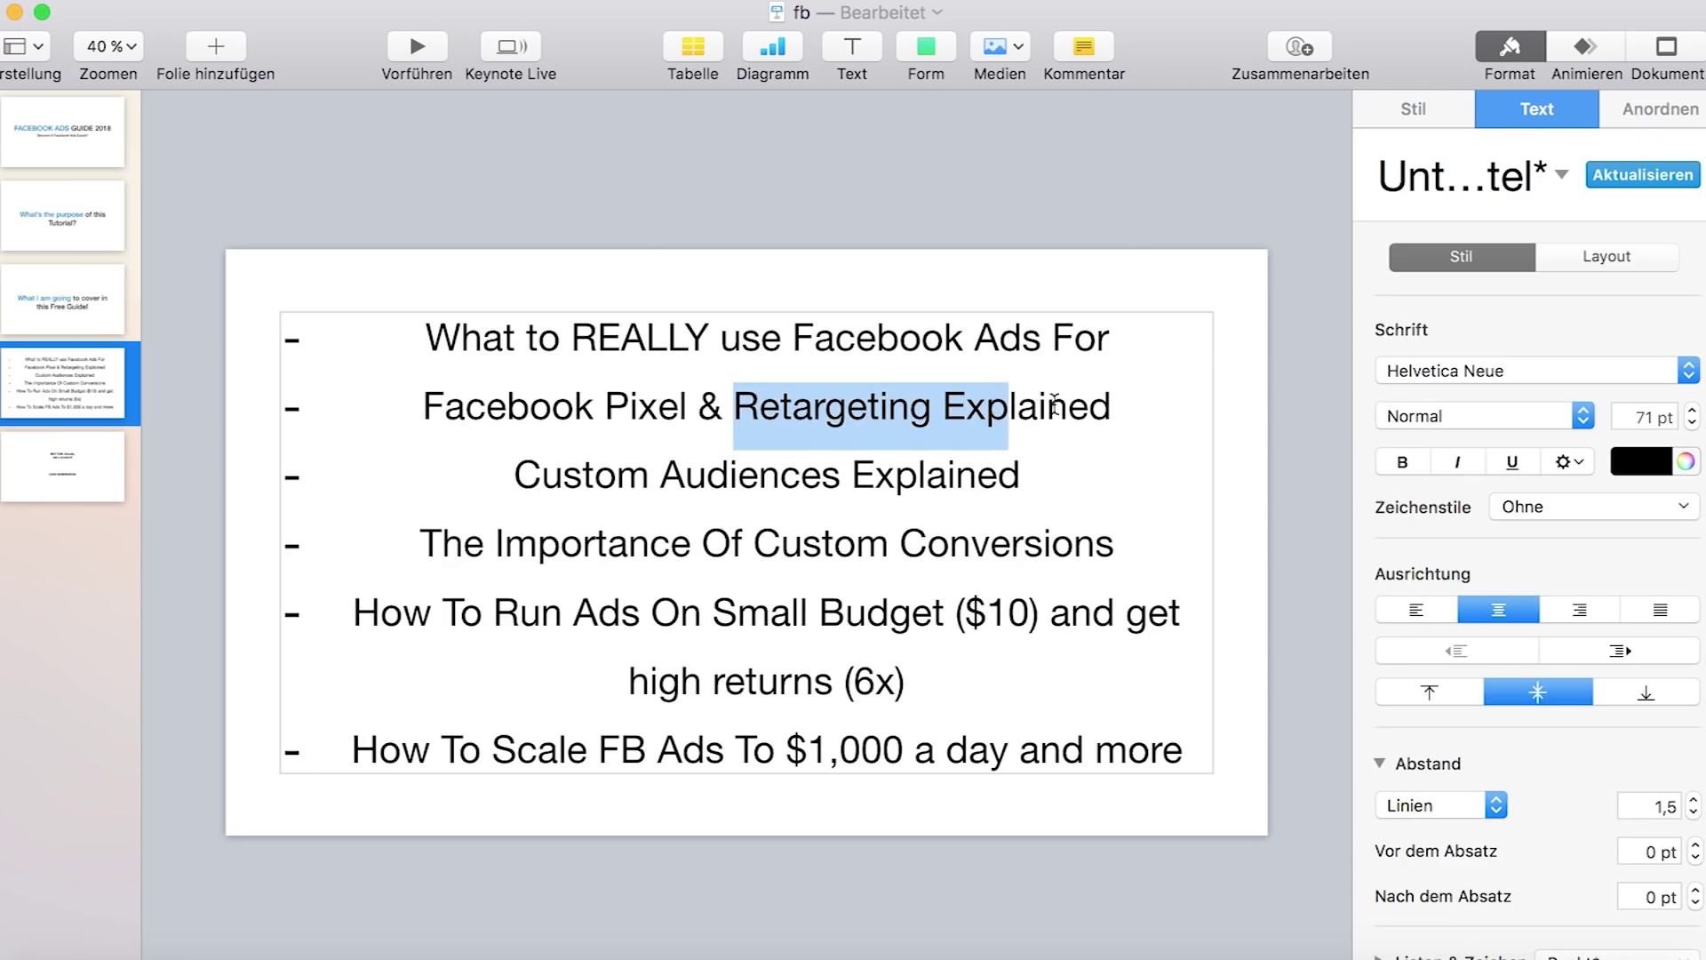
double_click(1100, 404)
drag(814, 397, 385, 419)
click(387, 419)
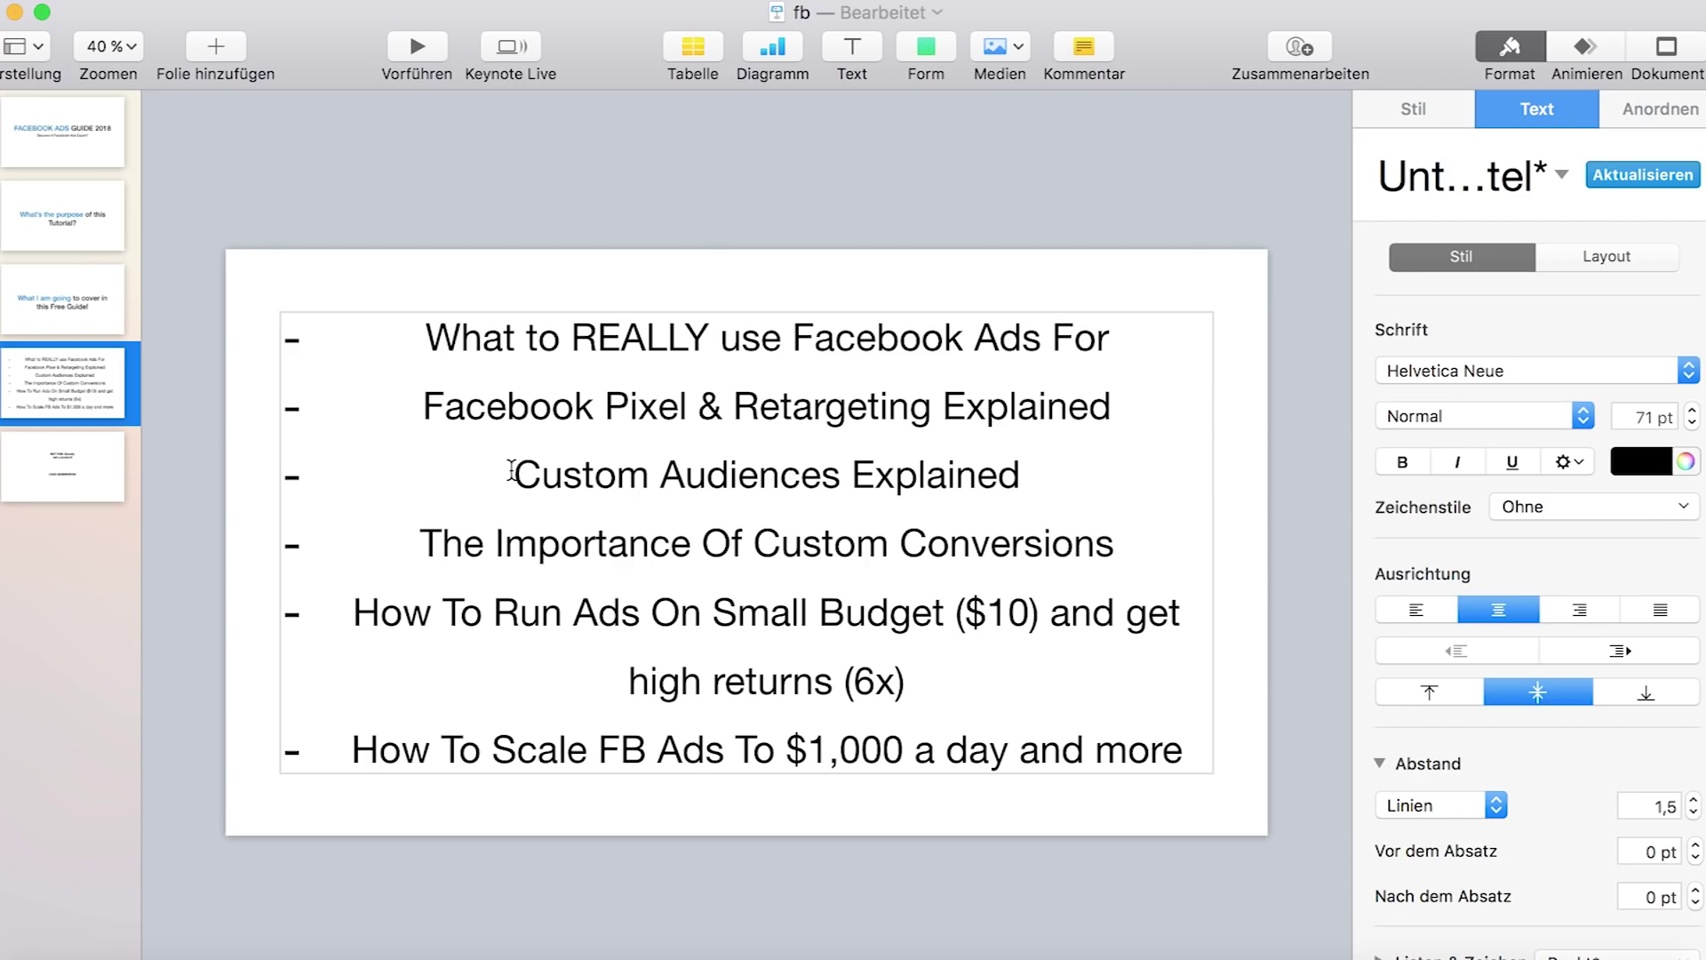
drag(516, 475, 1036, 465)
click(1027, 476)
Step: Return to Facebook Audiences in the browser, view the Customer File options for a new custom audience, and close them without creating anything
key(ctrl+Right)
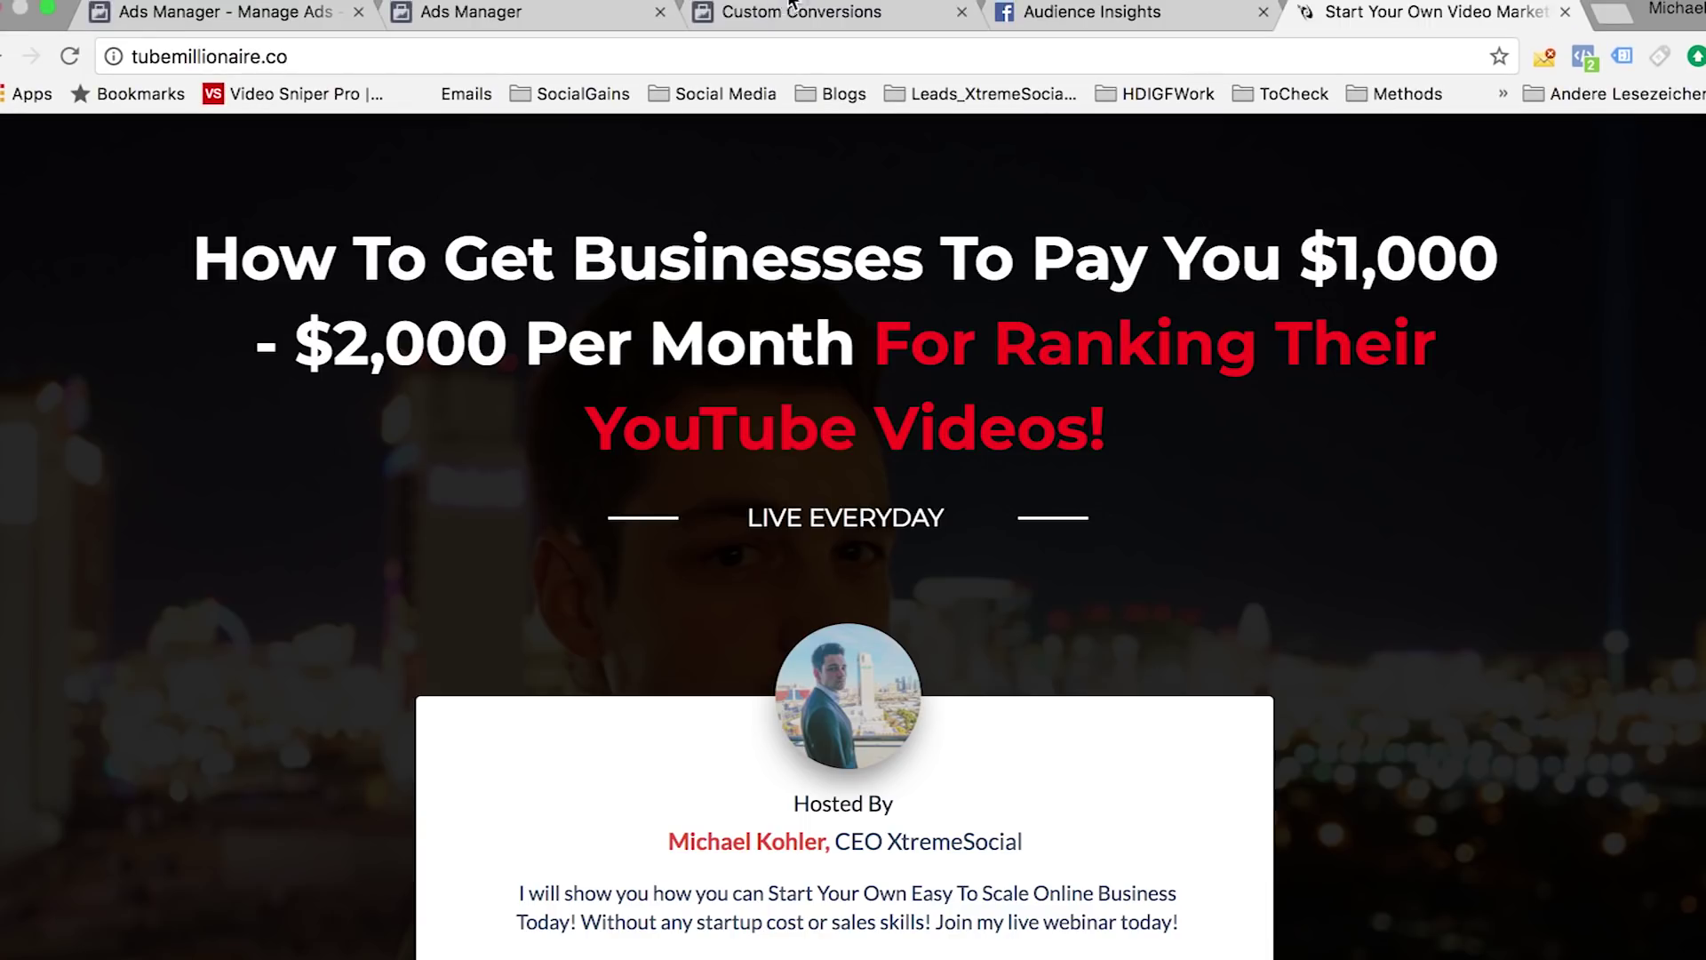
click(773, 14)
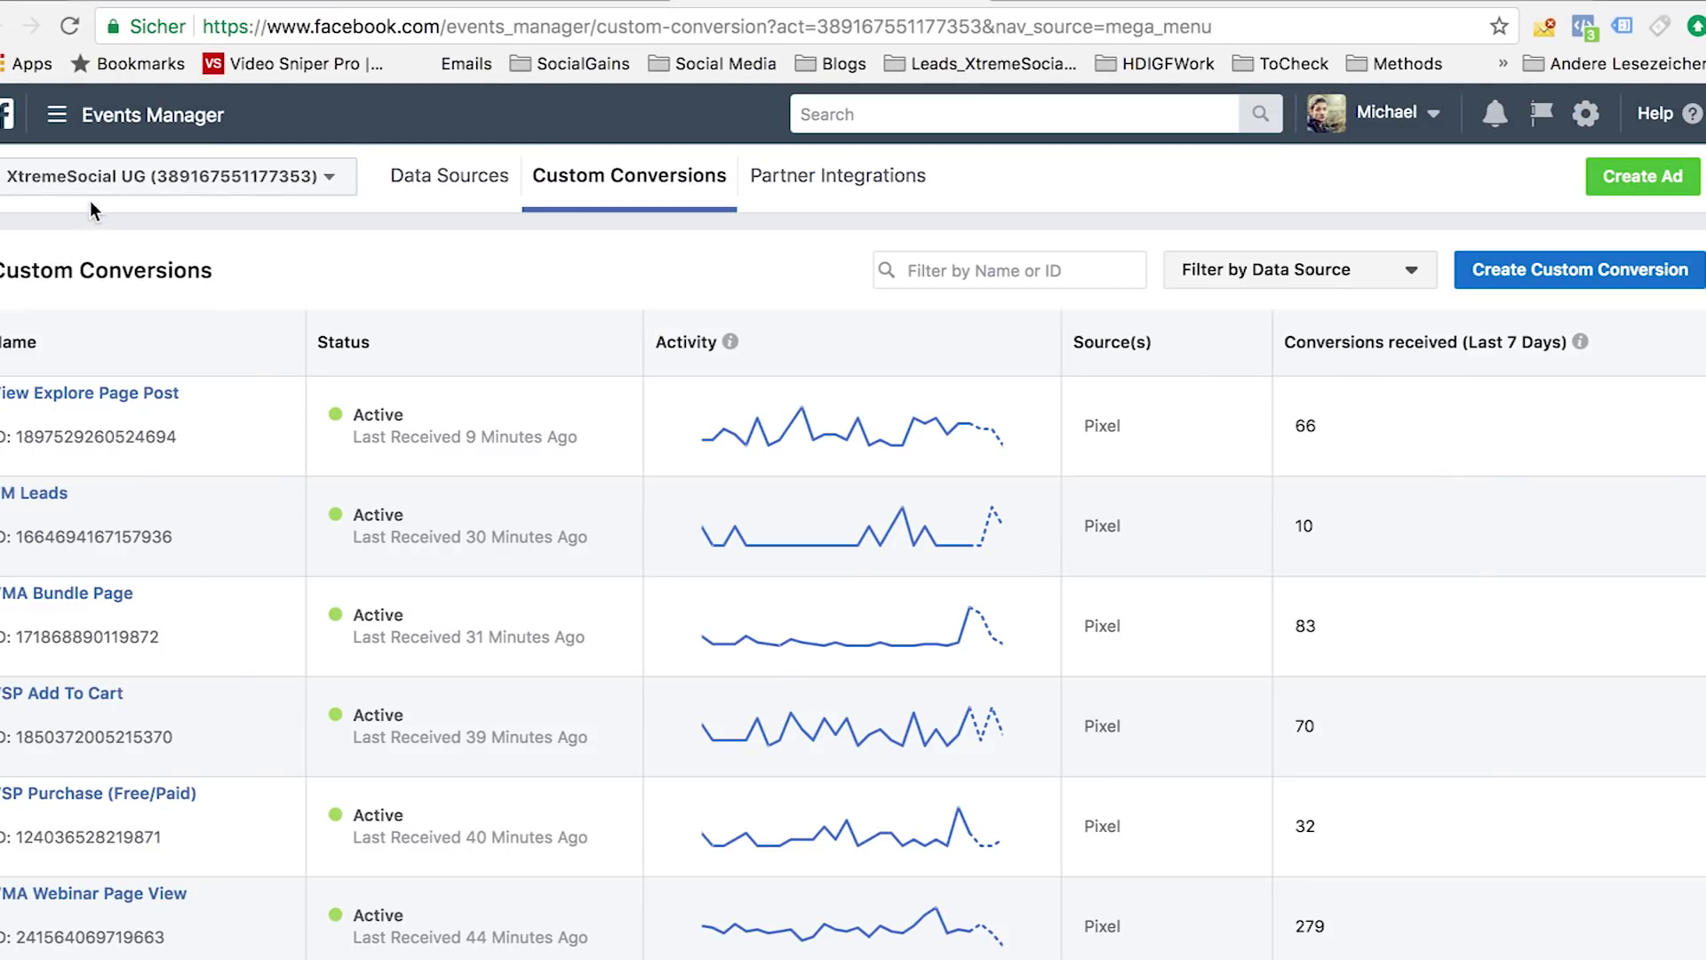
click(565, 14)
click(146, 267)
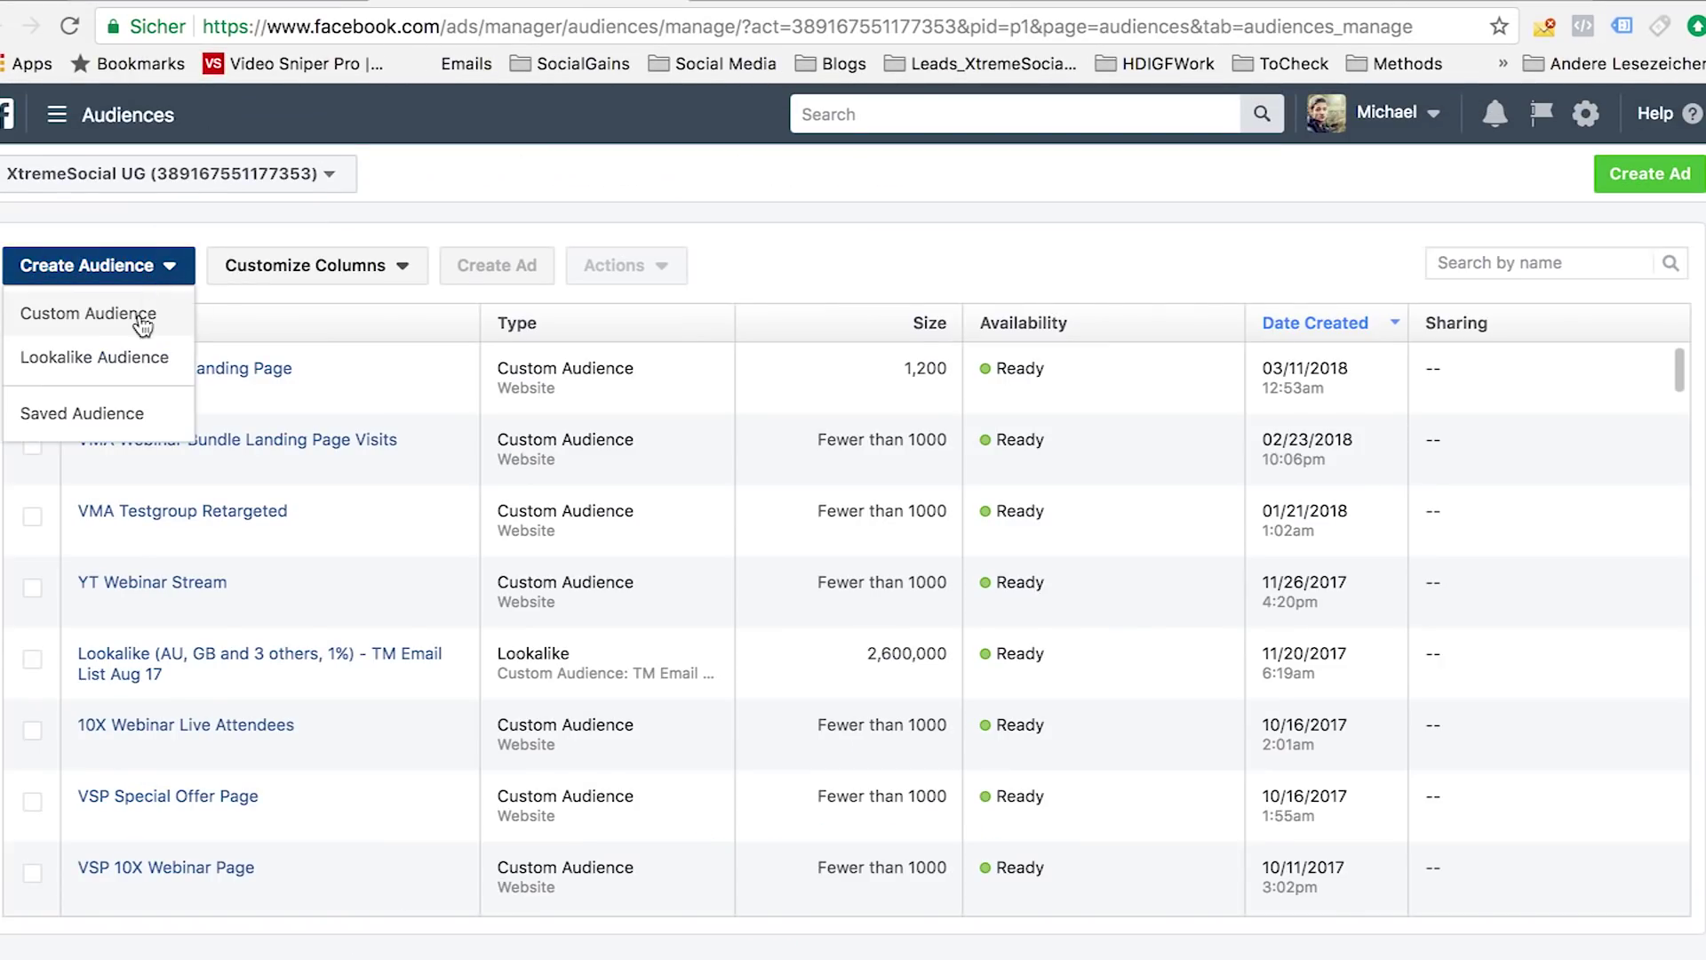
click(105, 319)
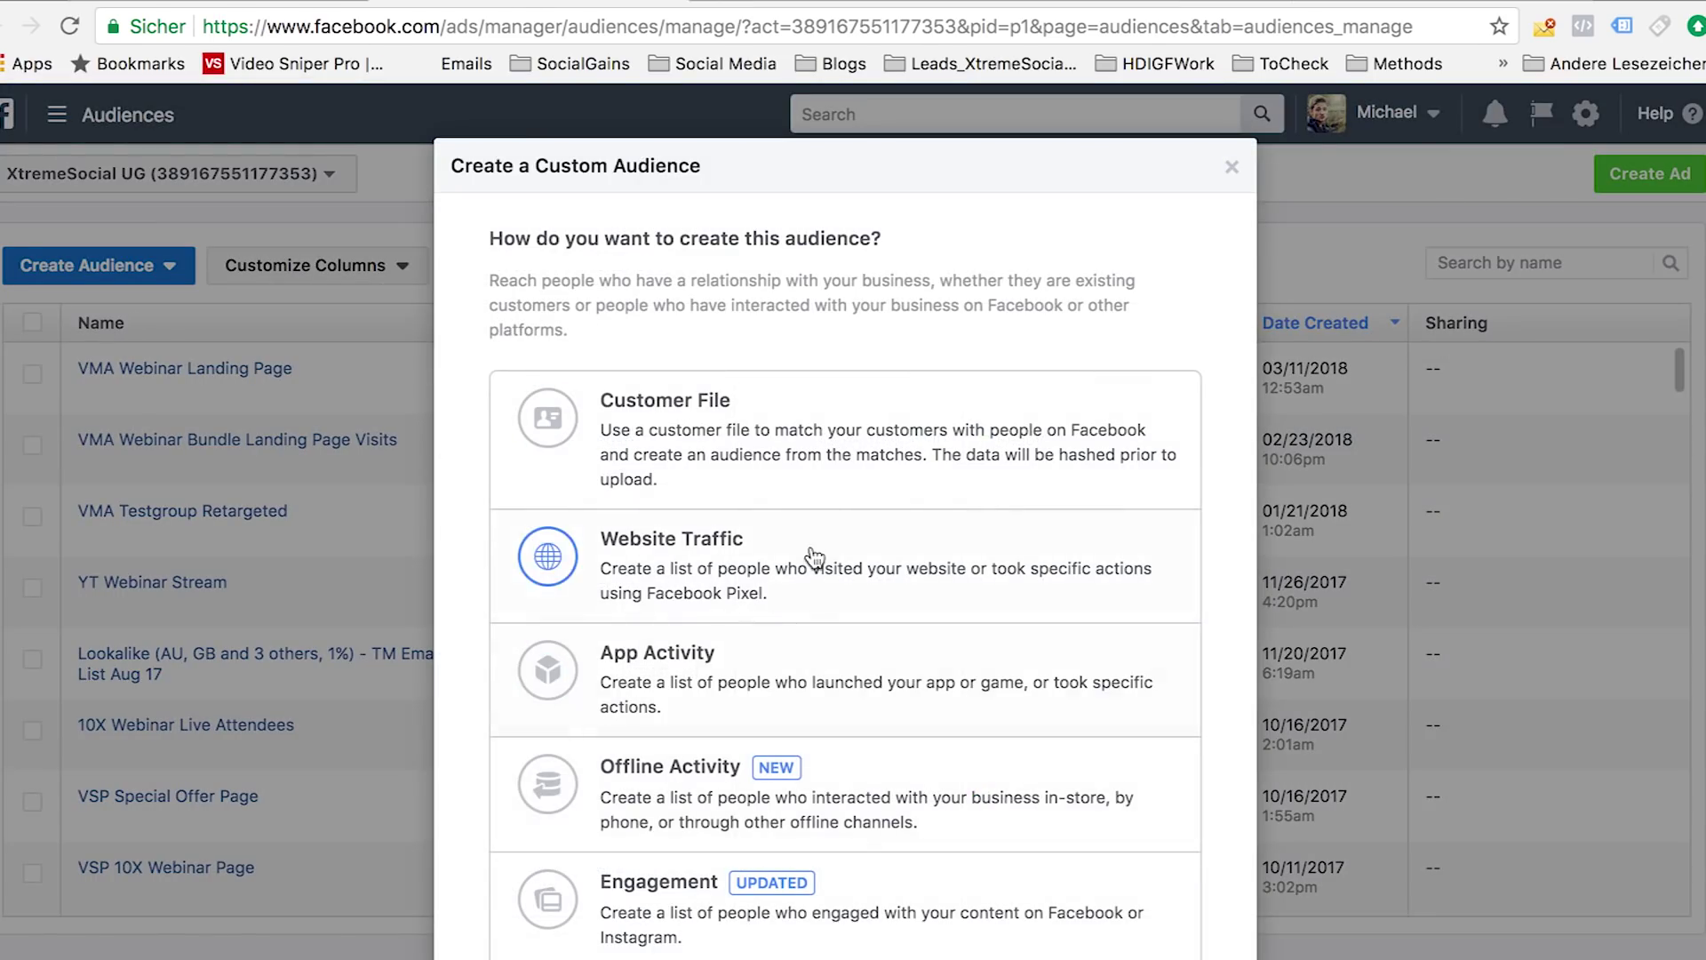
click(723, 440)
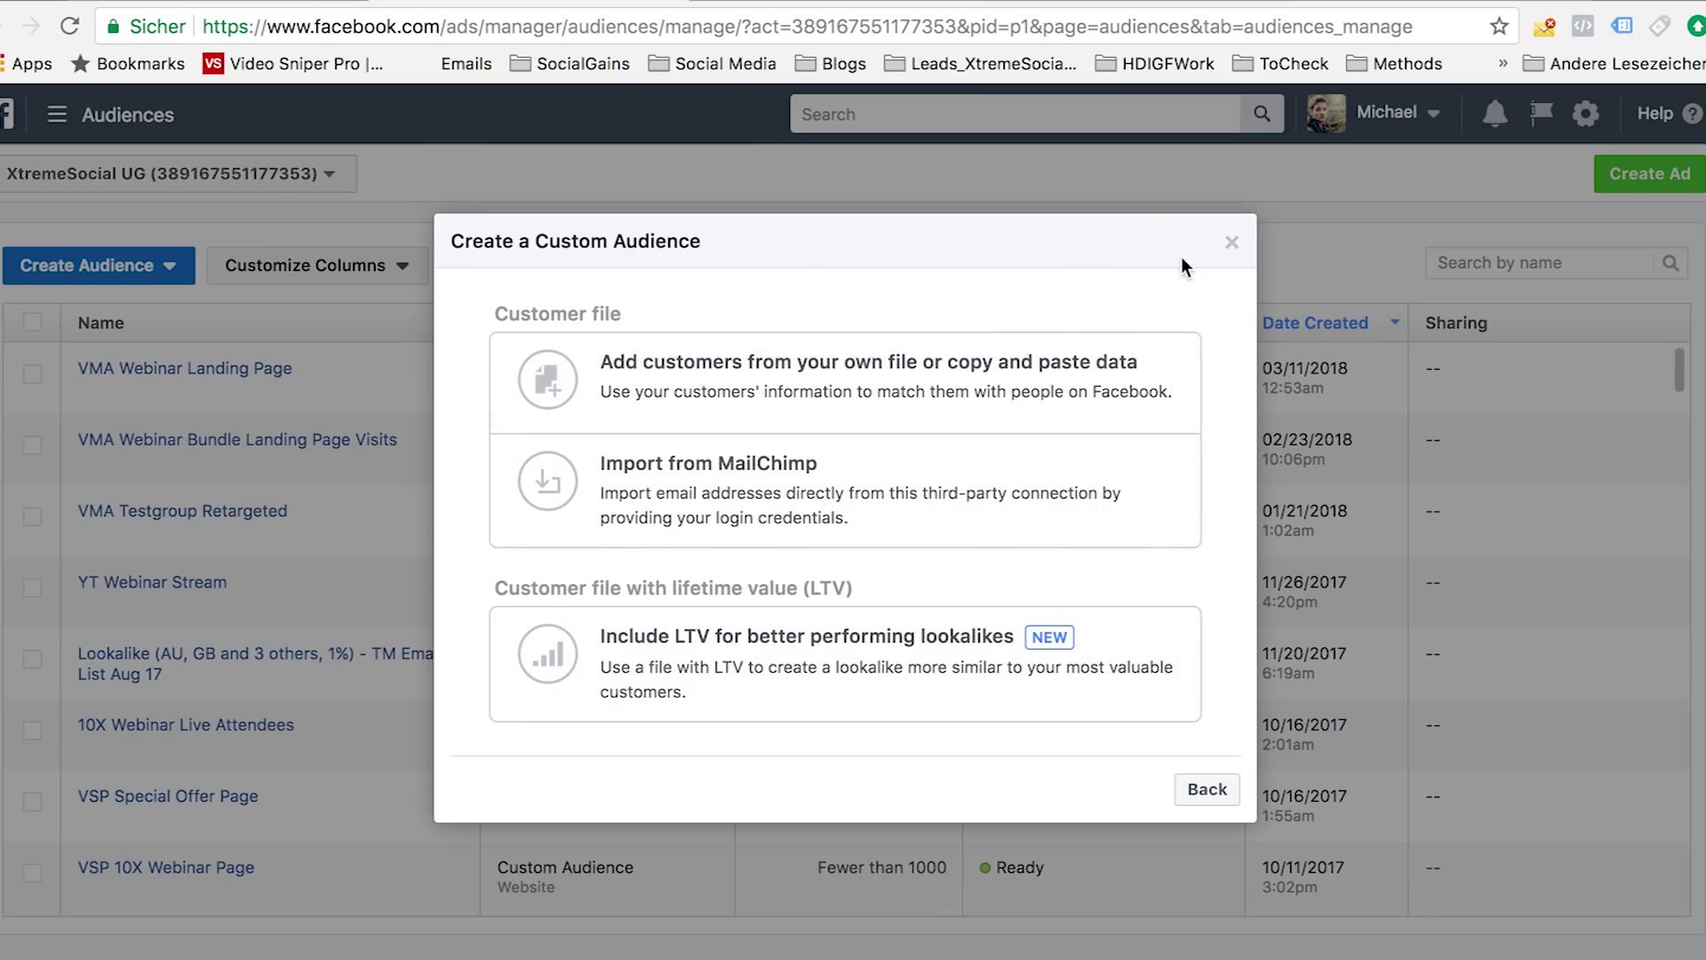
click(1232, 244)
Step: Start a new lookalike audience and choose the TM custom audience as its source
click(53, 277)
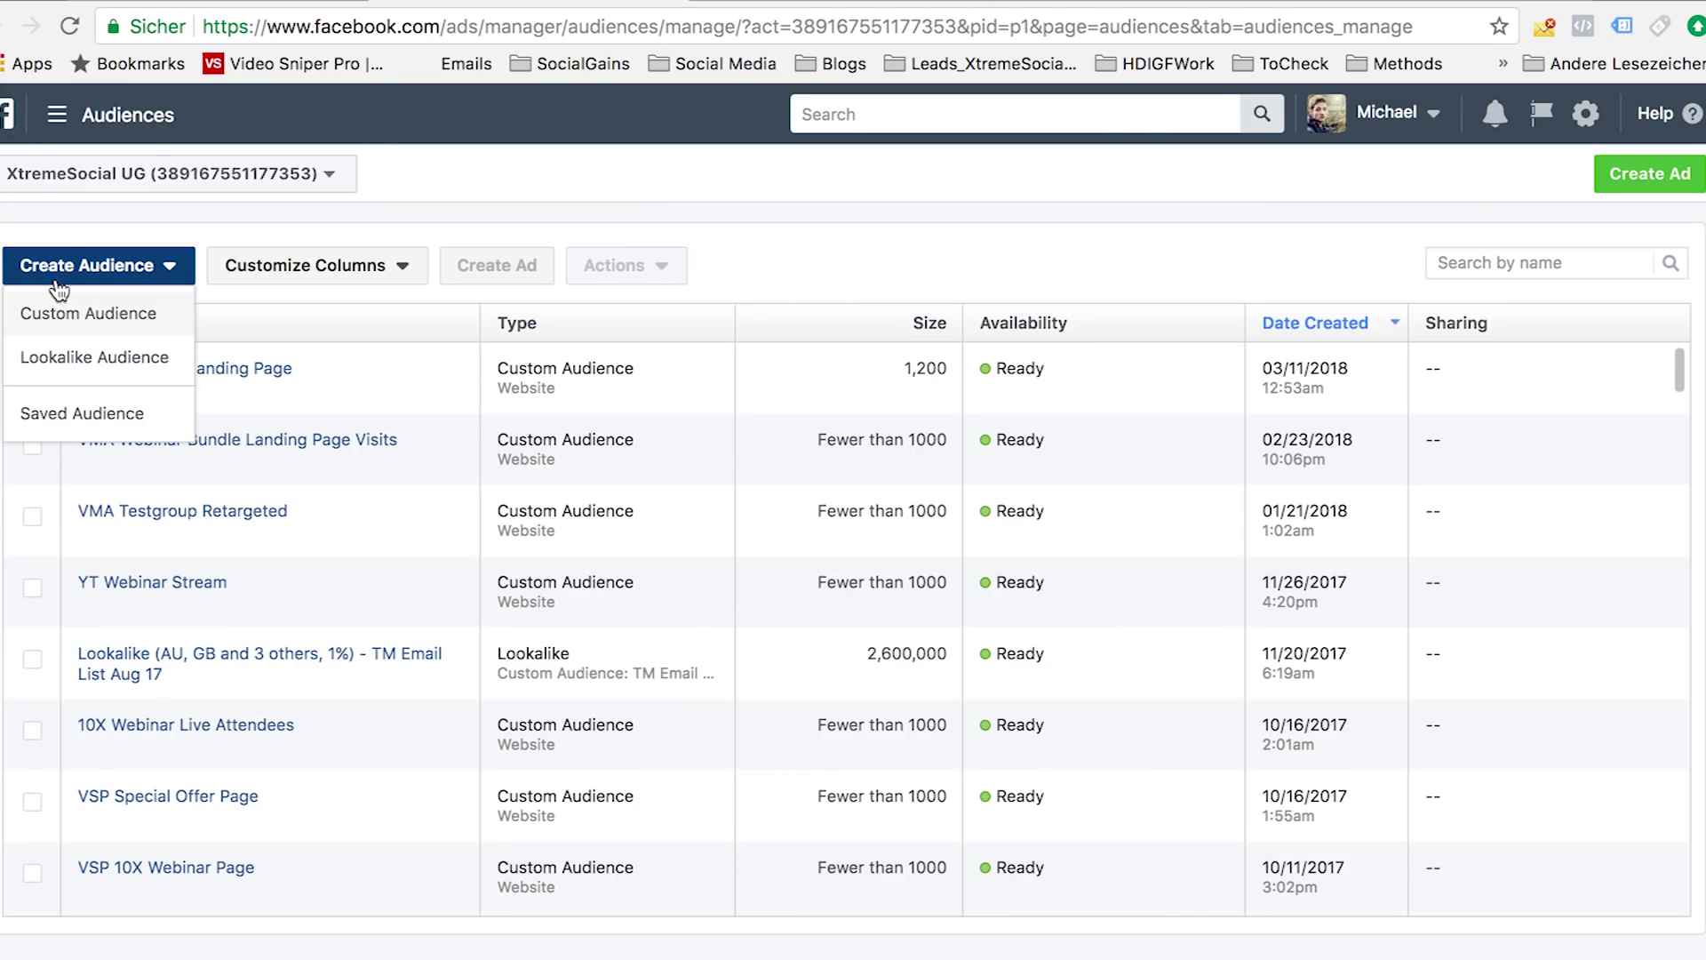
click(146, 365)
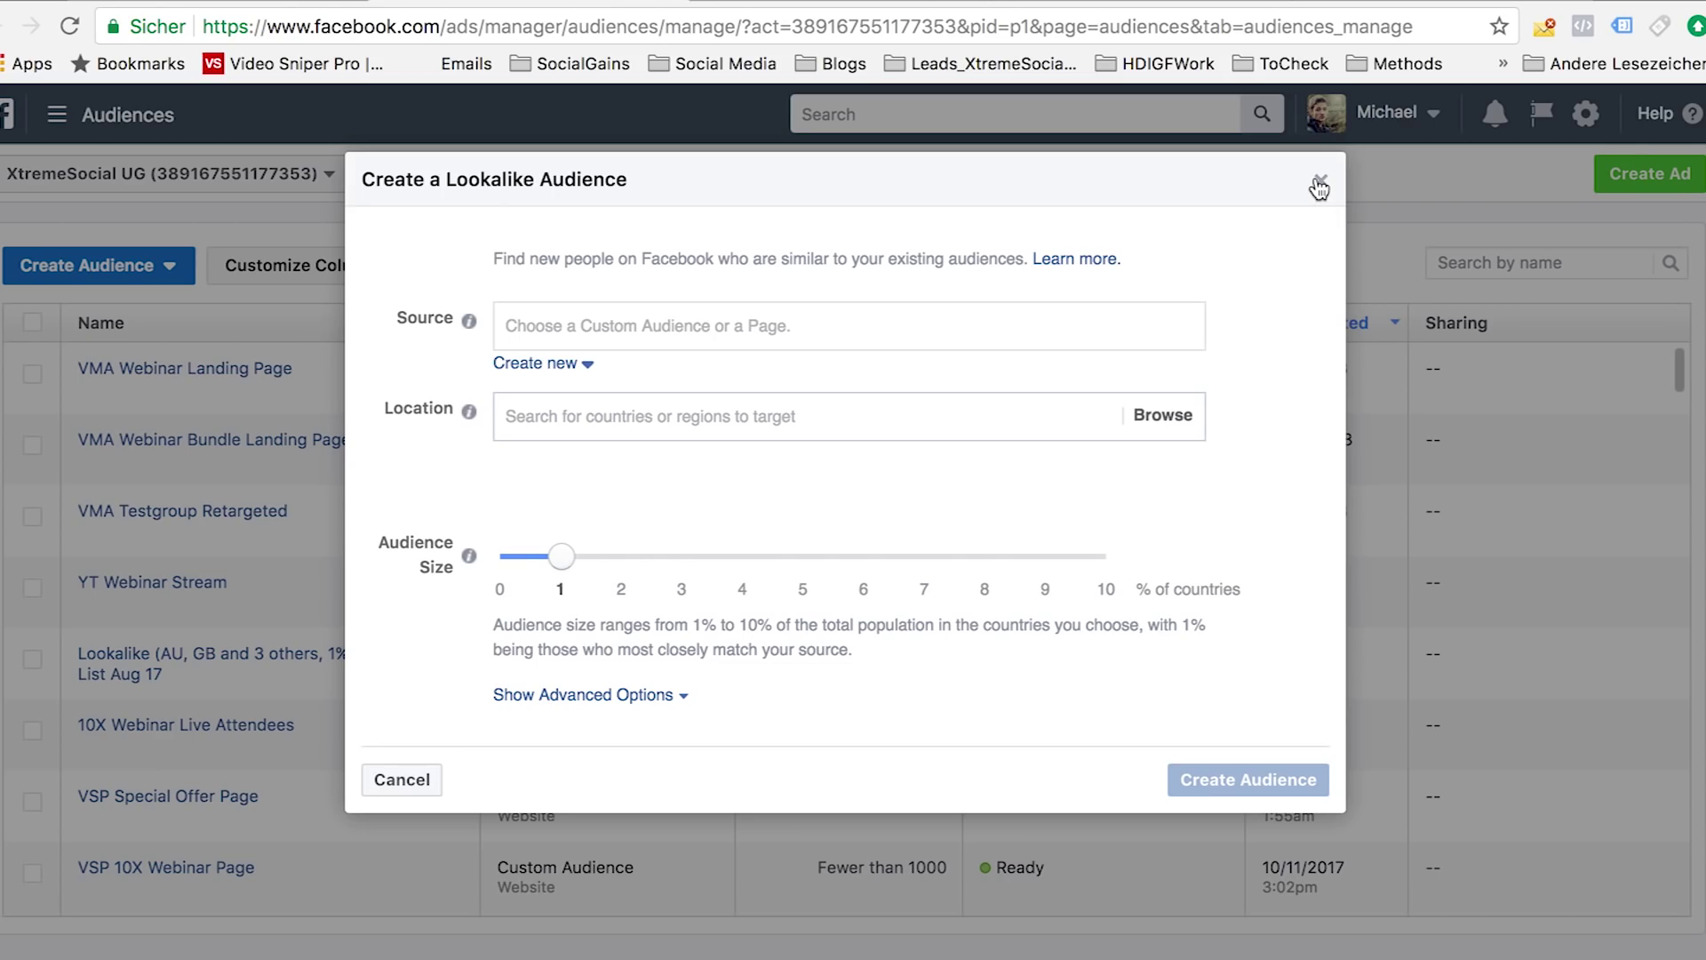
click(633, 326)
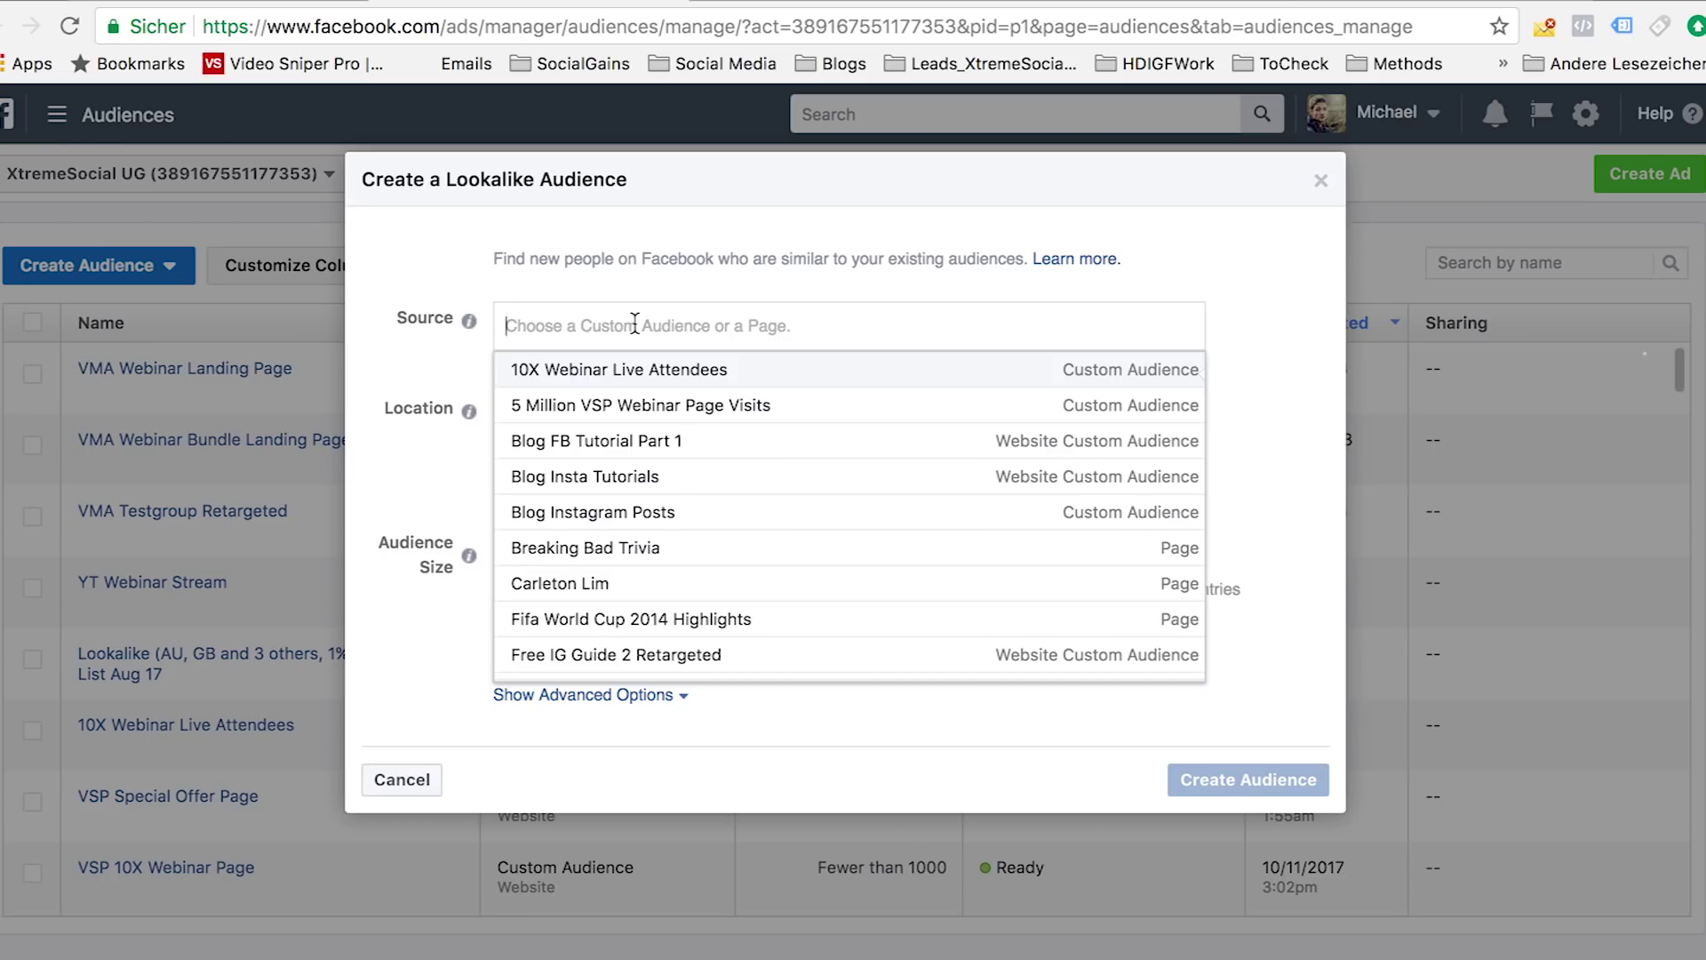
text(tm)
click(594, 441)
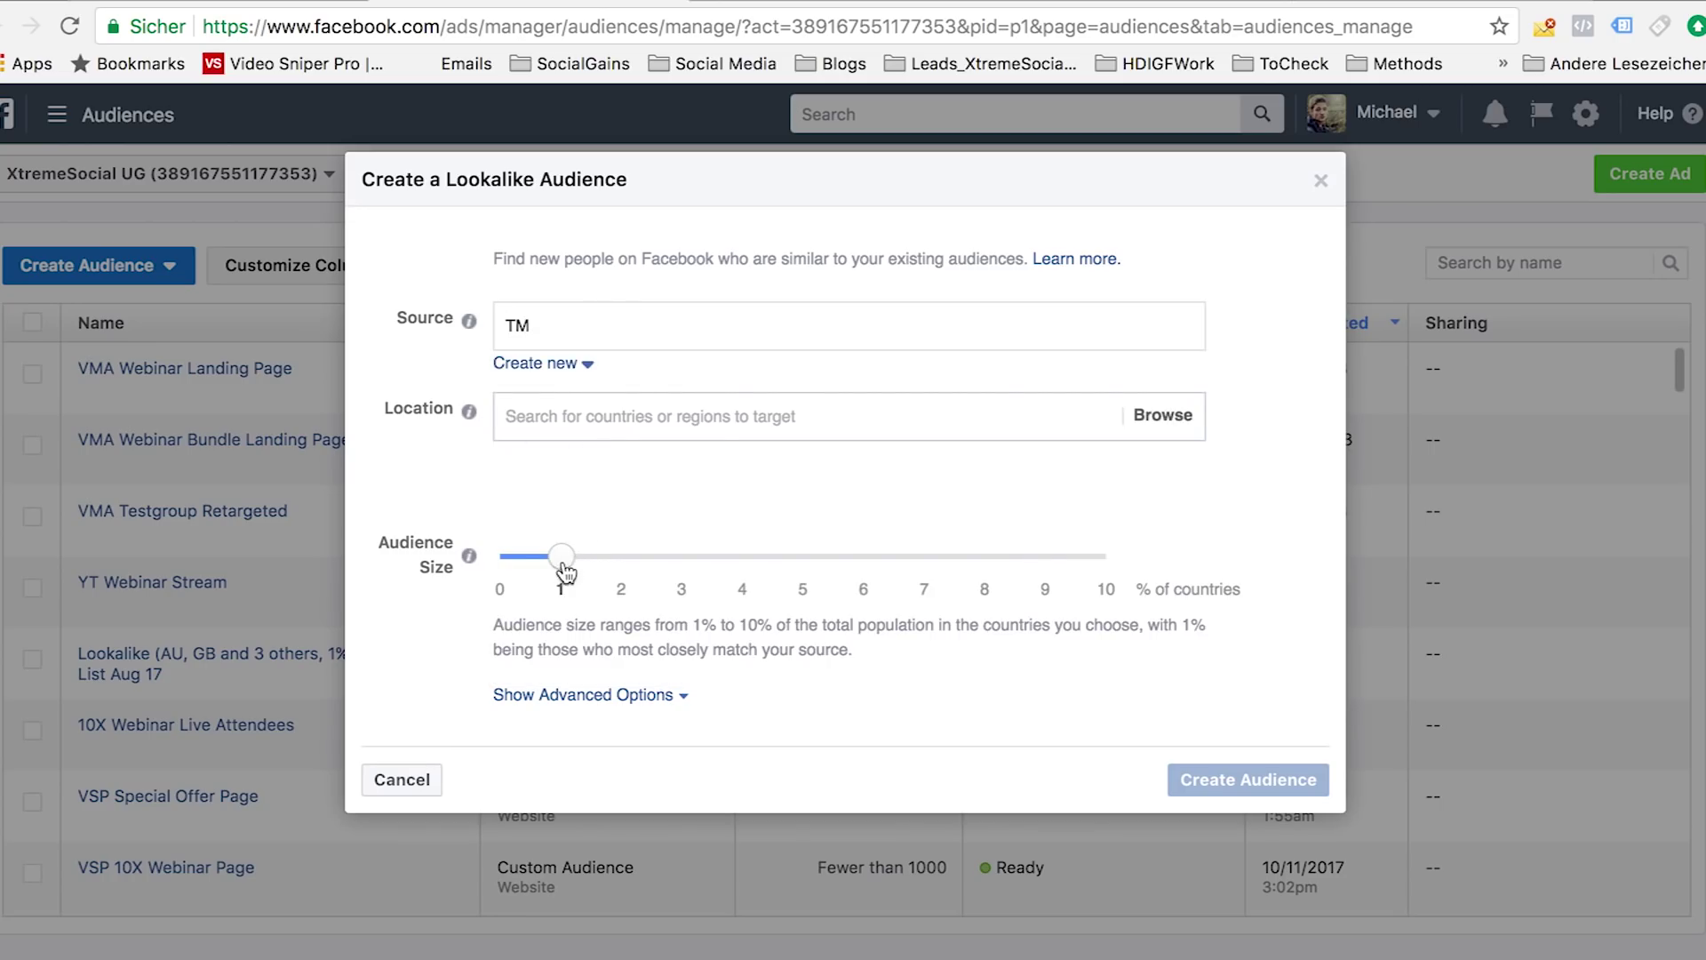
Step: Set the lookalike audience's location to United States
click(589, 409)
text(unite)
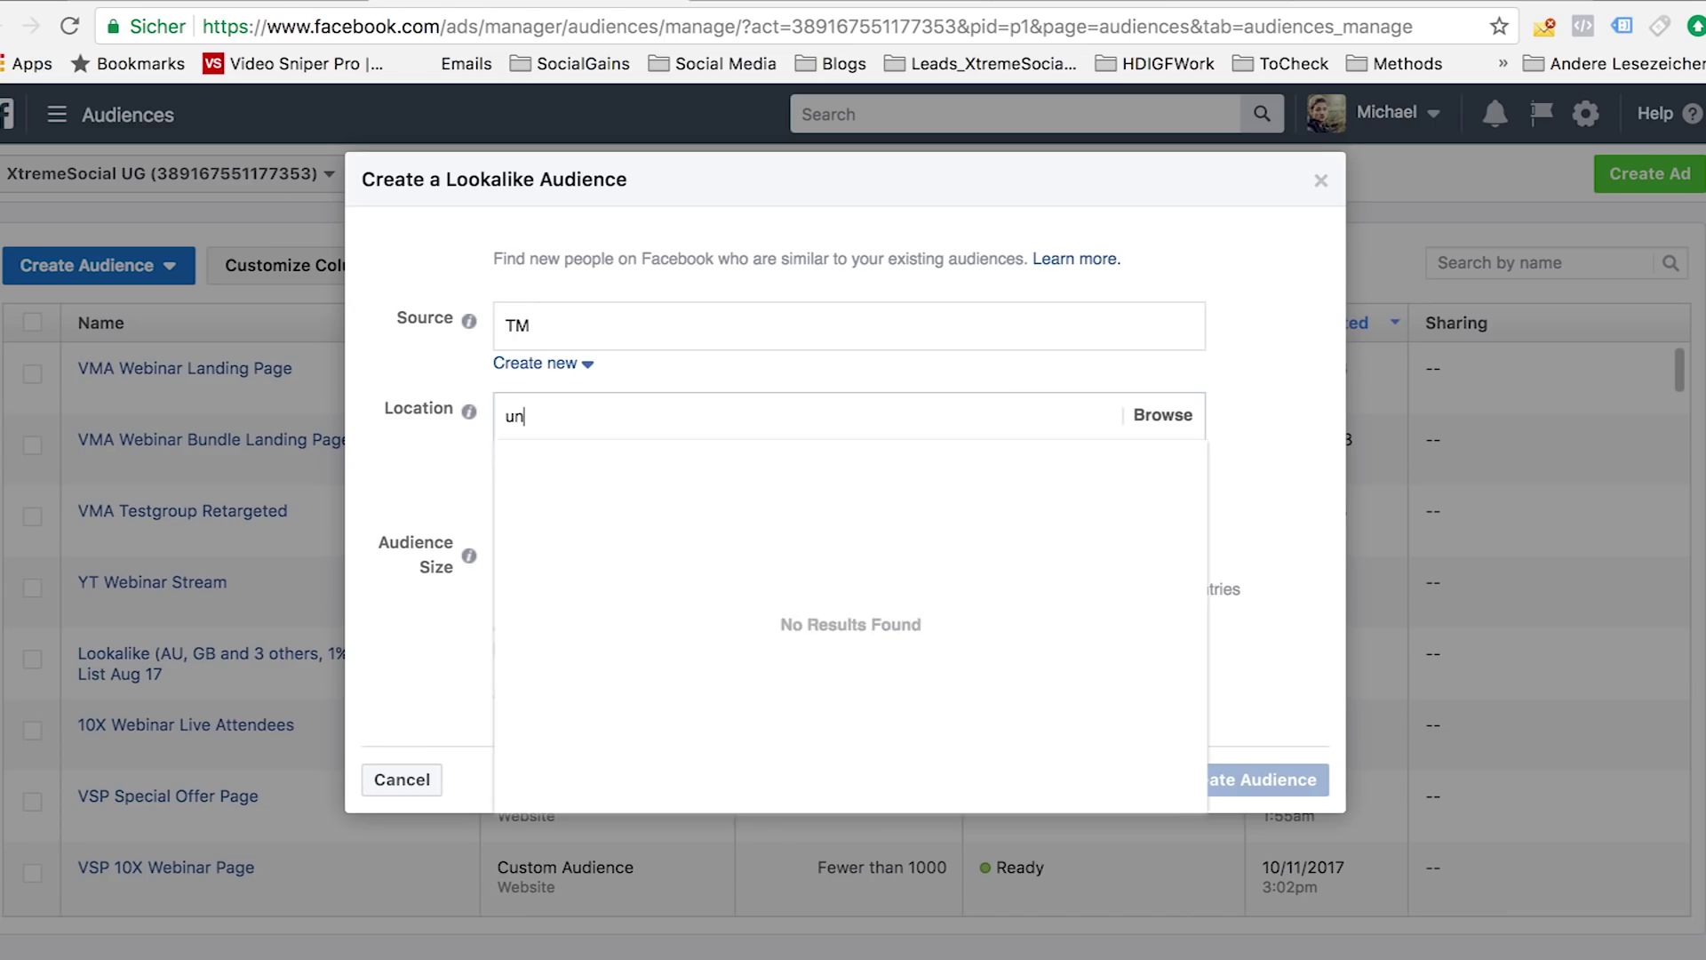
click(574, 551)
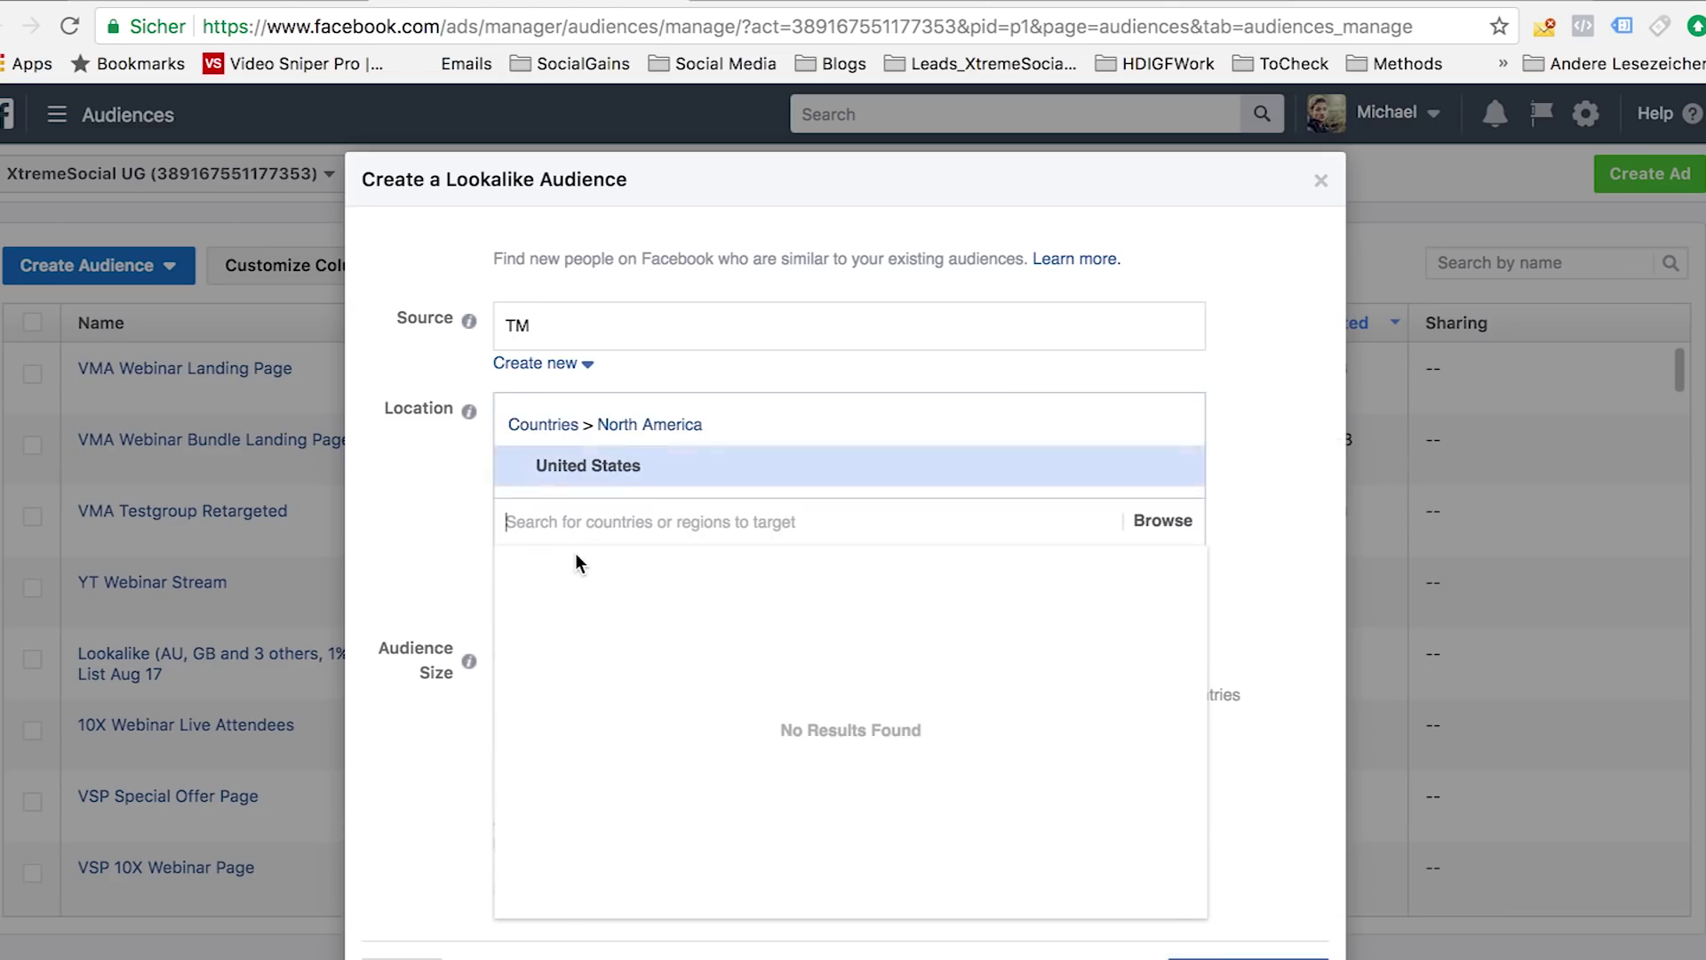
mouse_move(547, 667)
mouse_down()
mouse_move(670, 670)
mouse_move(565, 675)
mouse_up()
click(461, 610)
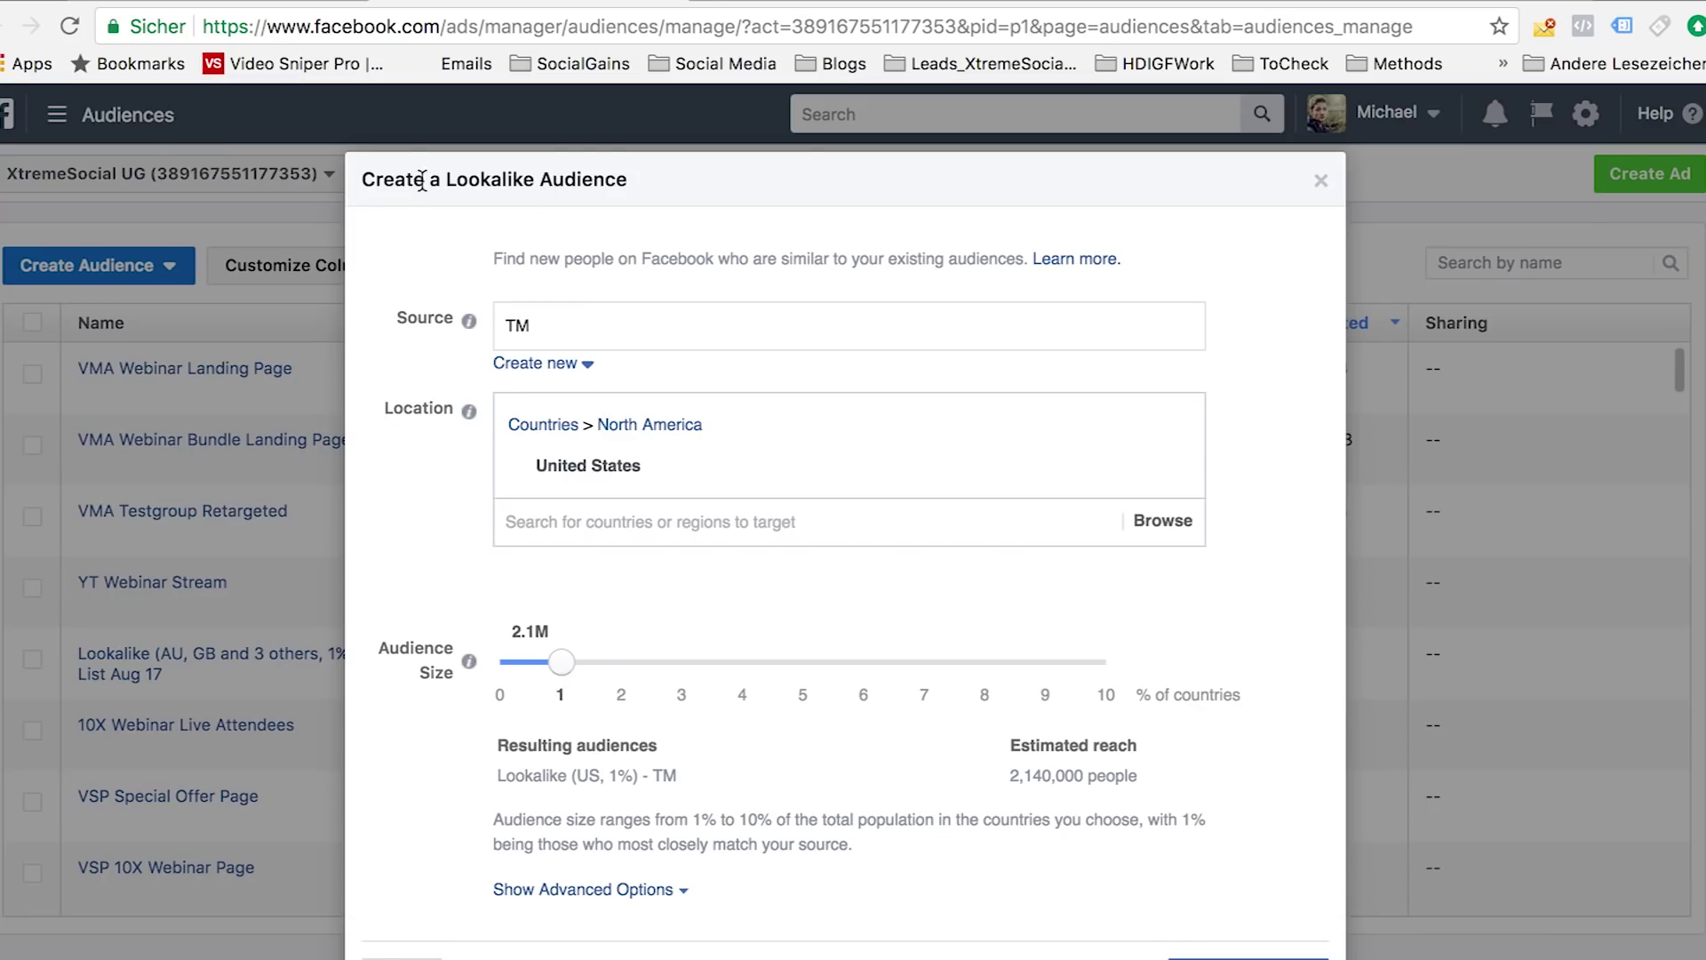
drag(425, 179, 743, 218)
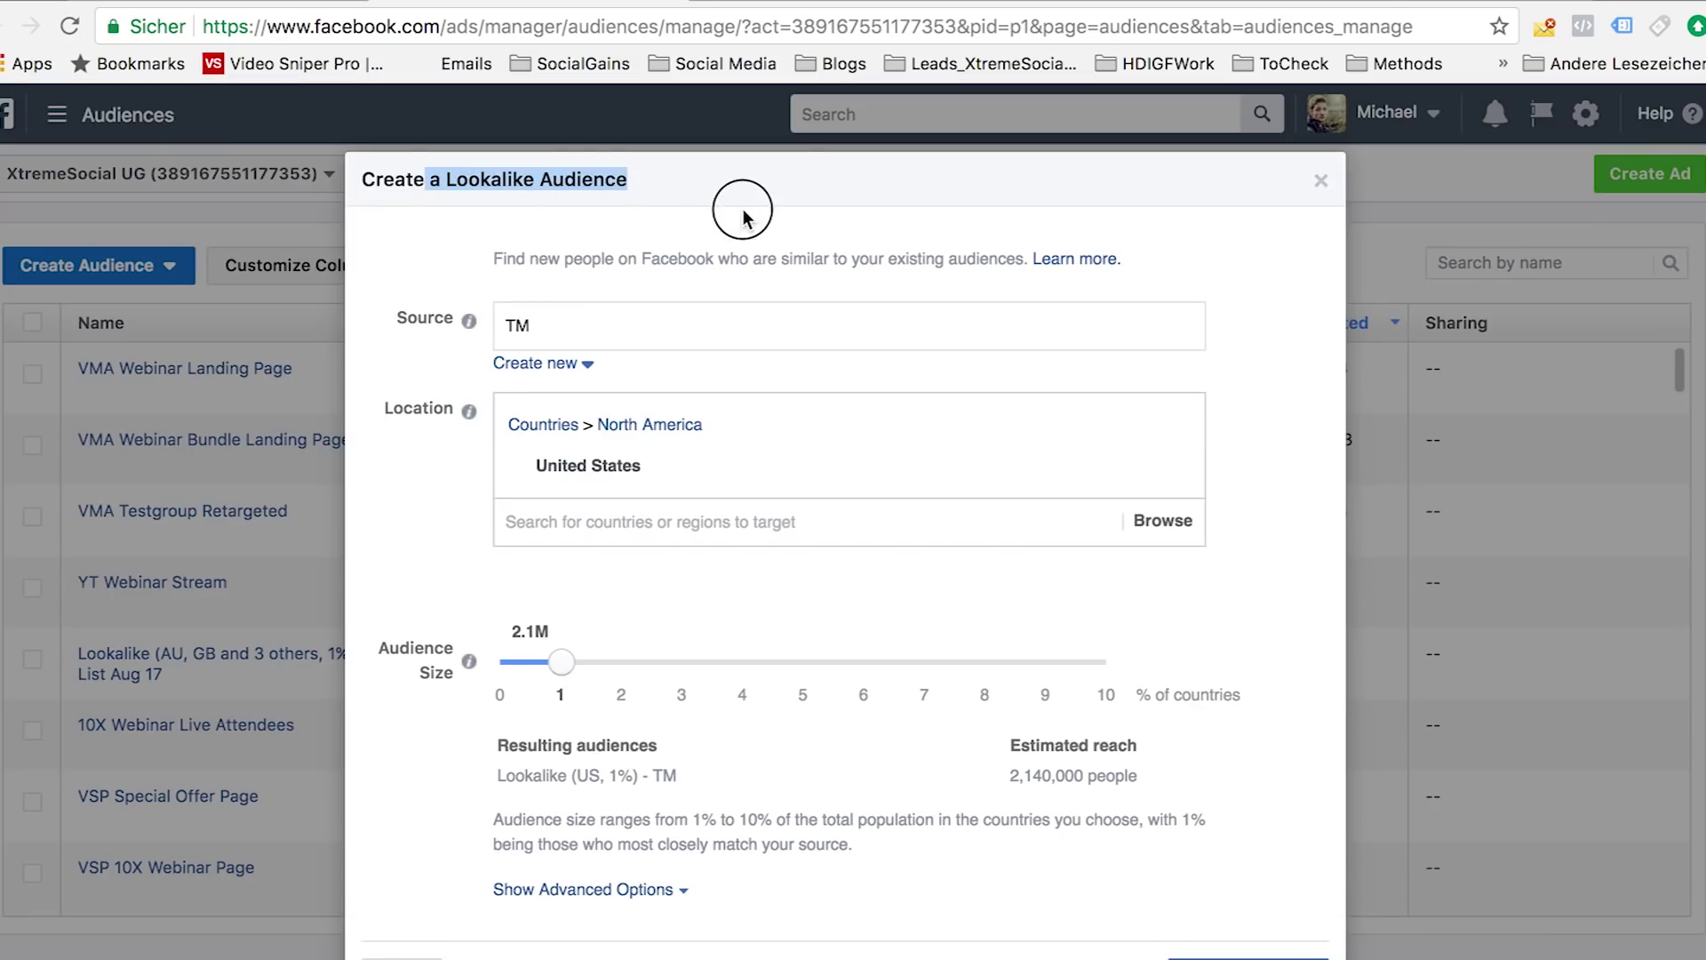
Step: Review the lookalike audience description about finding similar people, and close the form without creating the audience
click(592, 209)
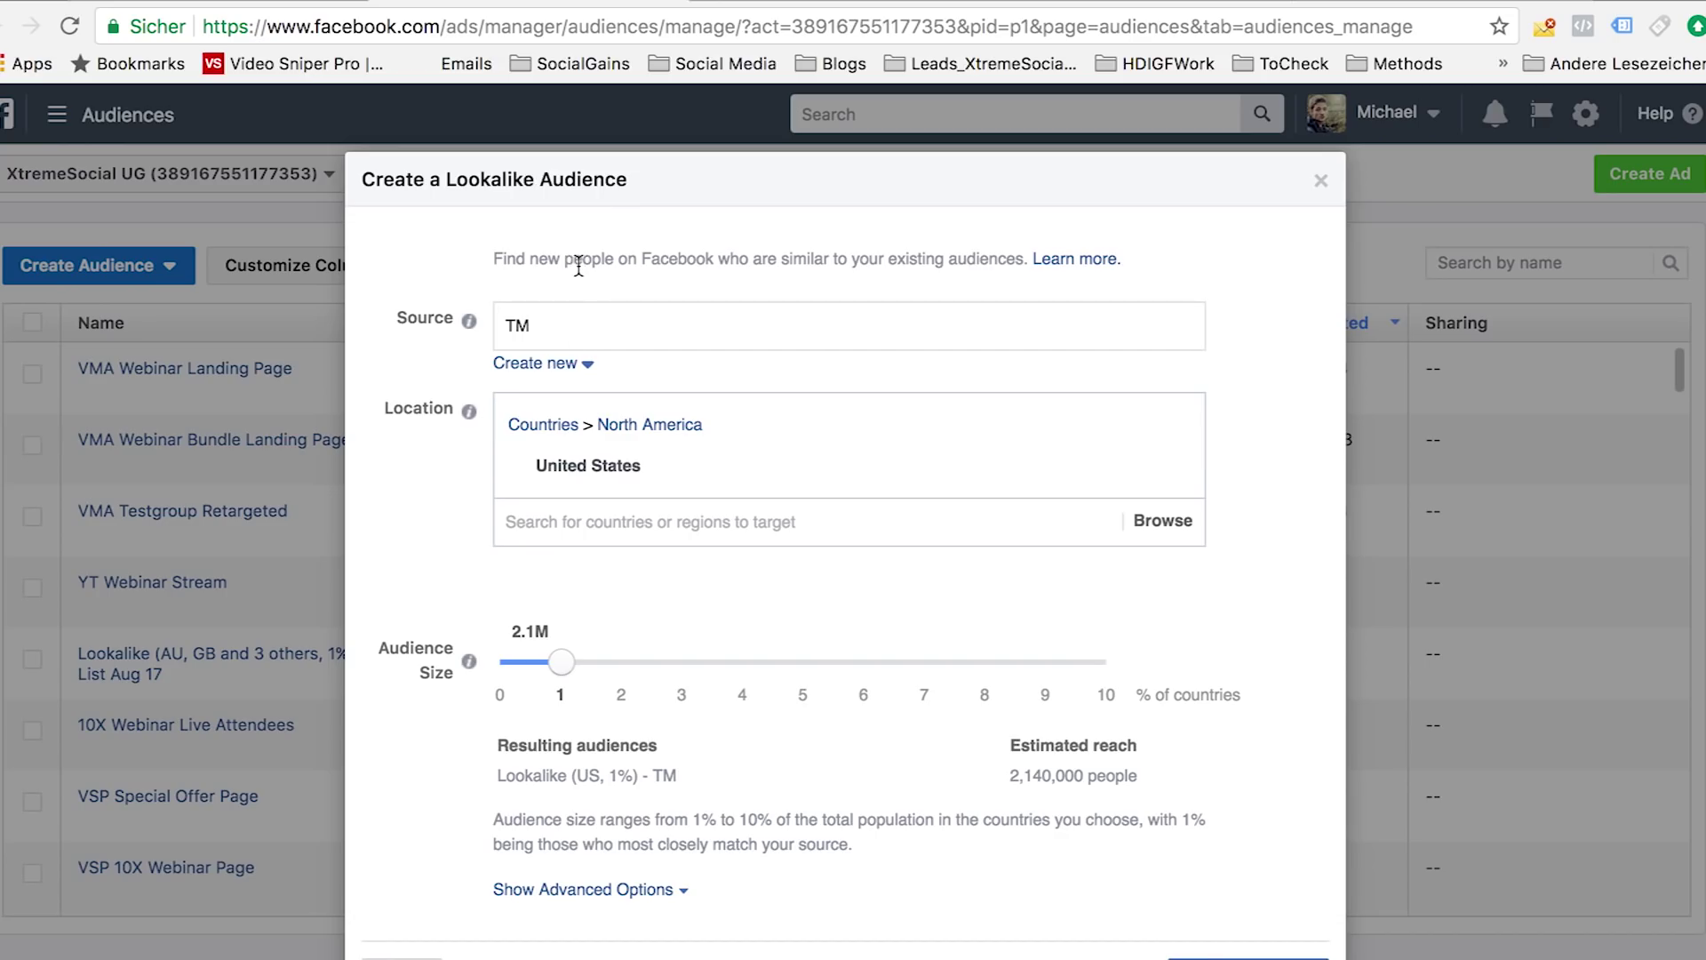
drag(496, 256, 833, 259)
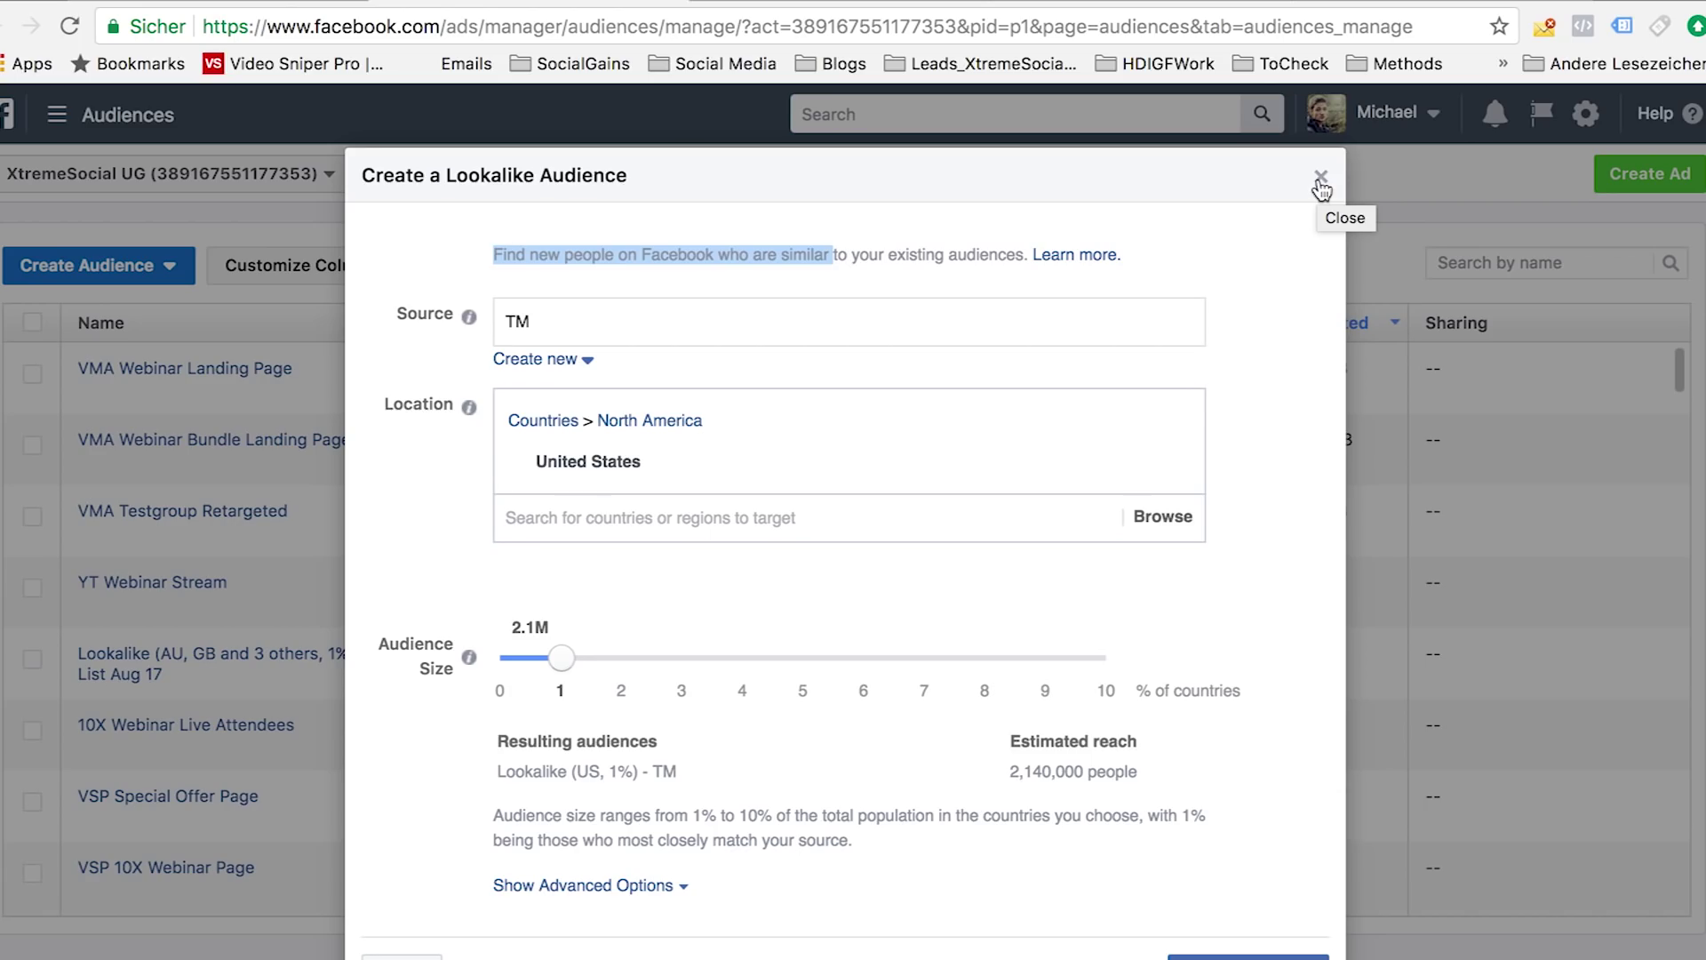
click(1321, 177)
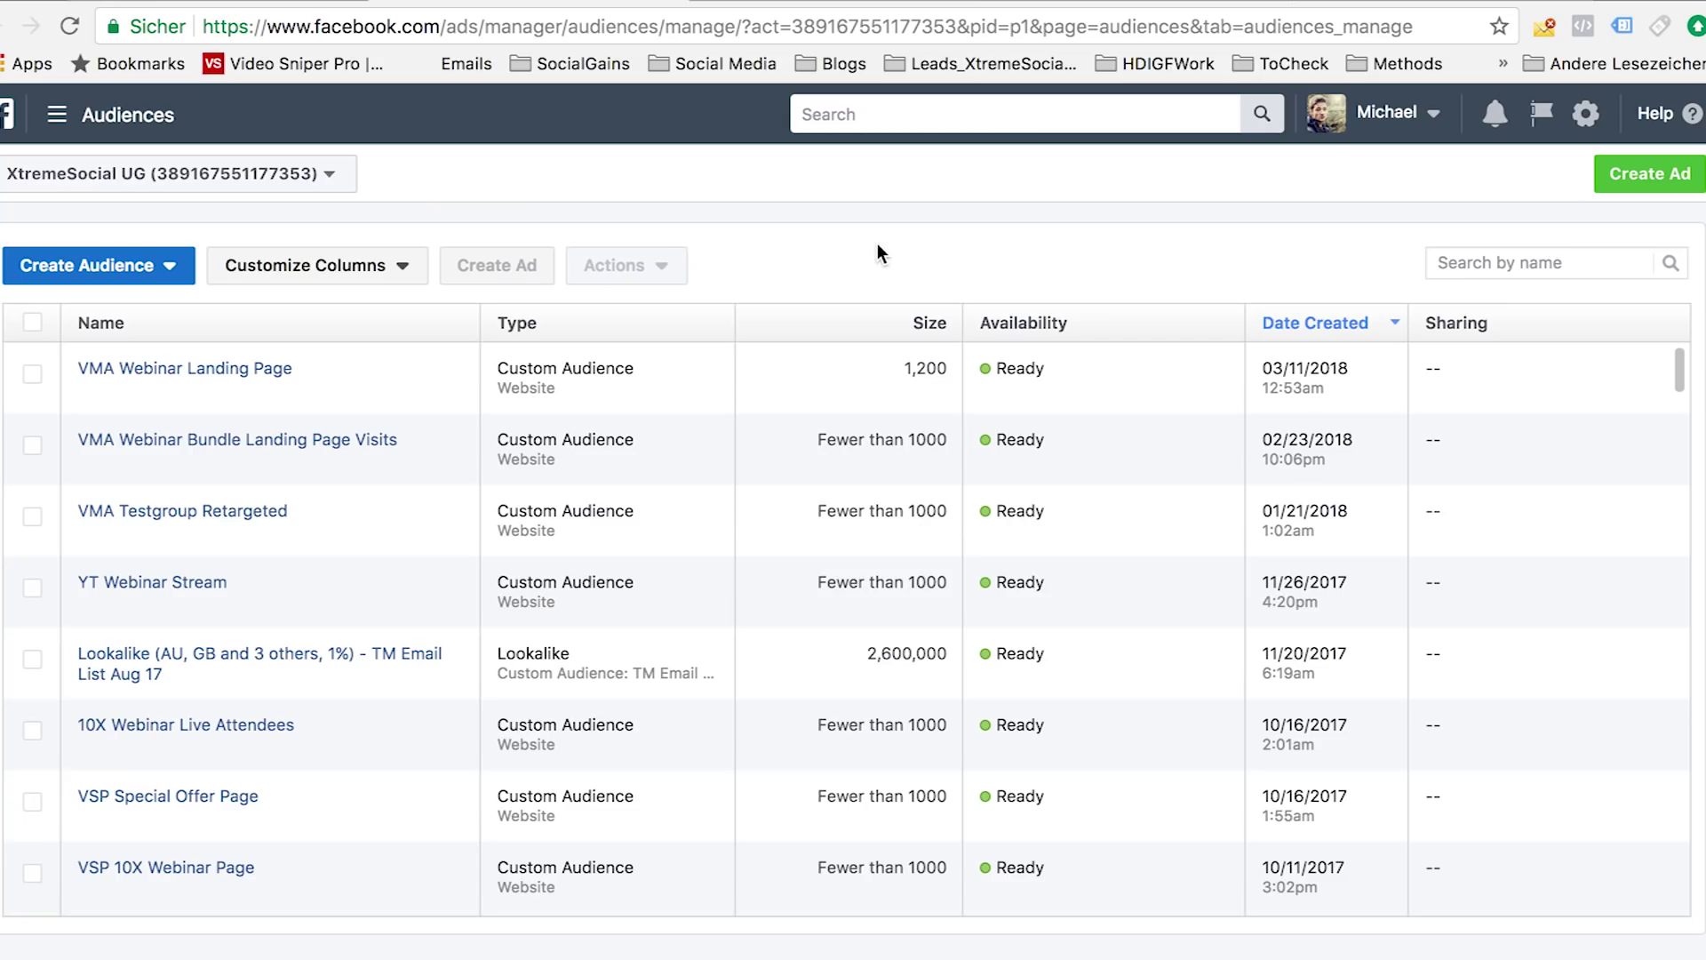
Step: Switch to the Keynote presentation and review the outline points on Custom Audiences and The Importance Of Custom Conversions
key(super+Tab)
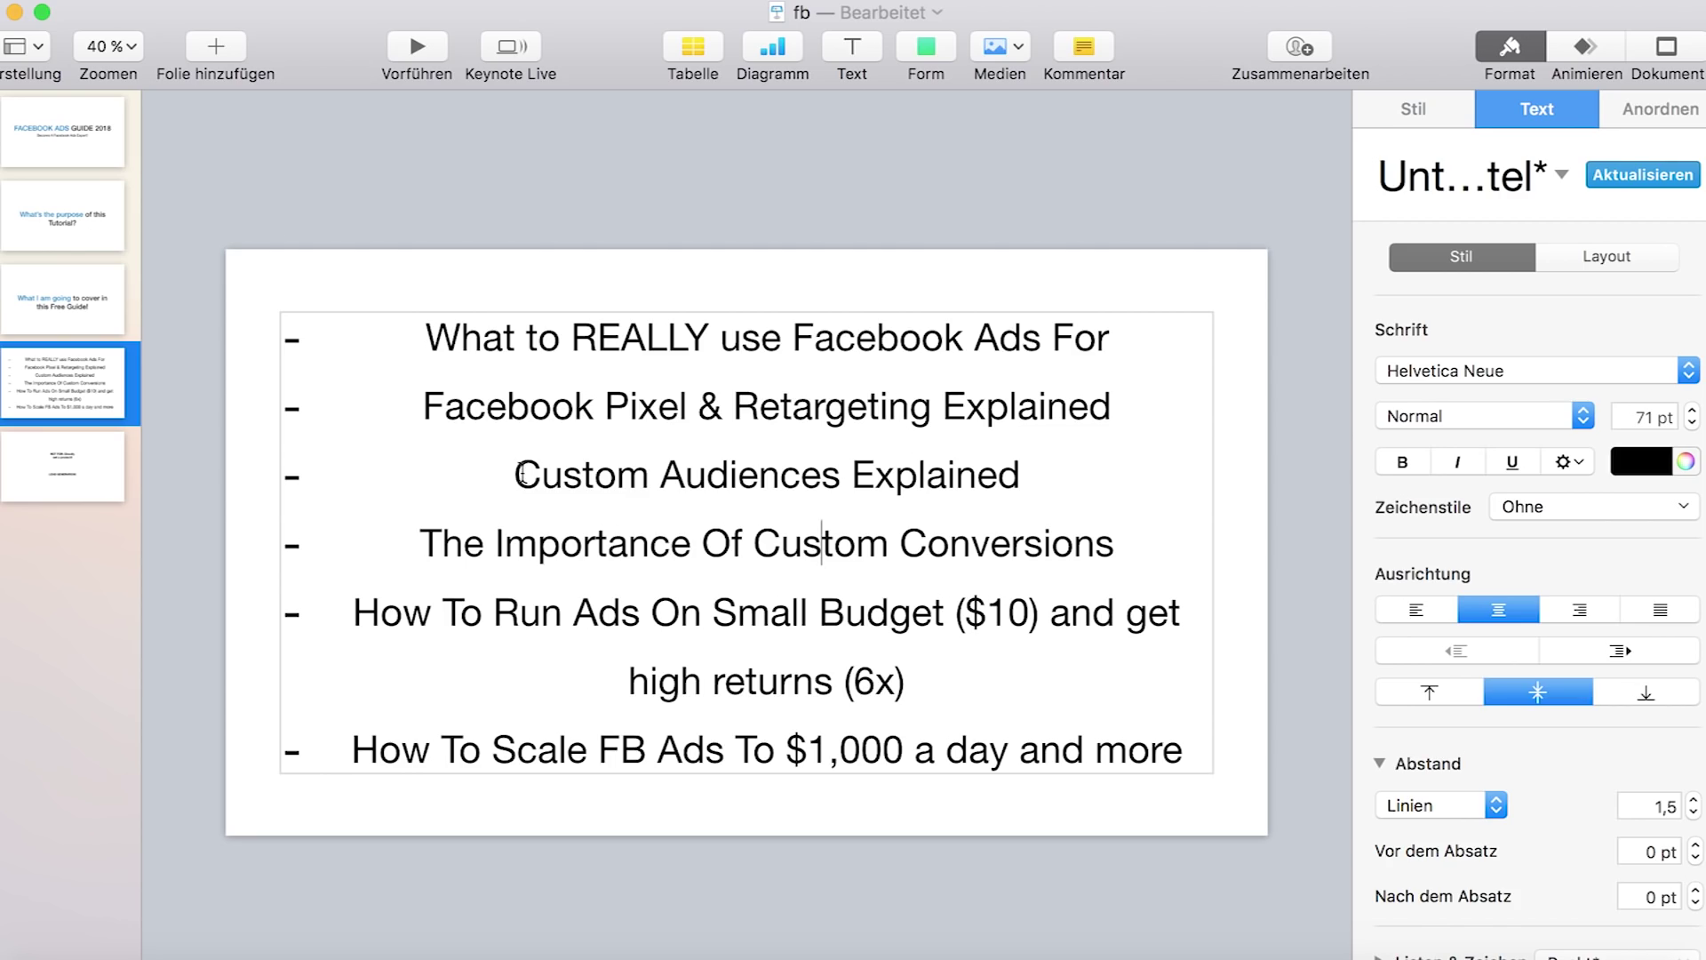
drag(514, 474, 594, 489)
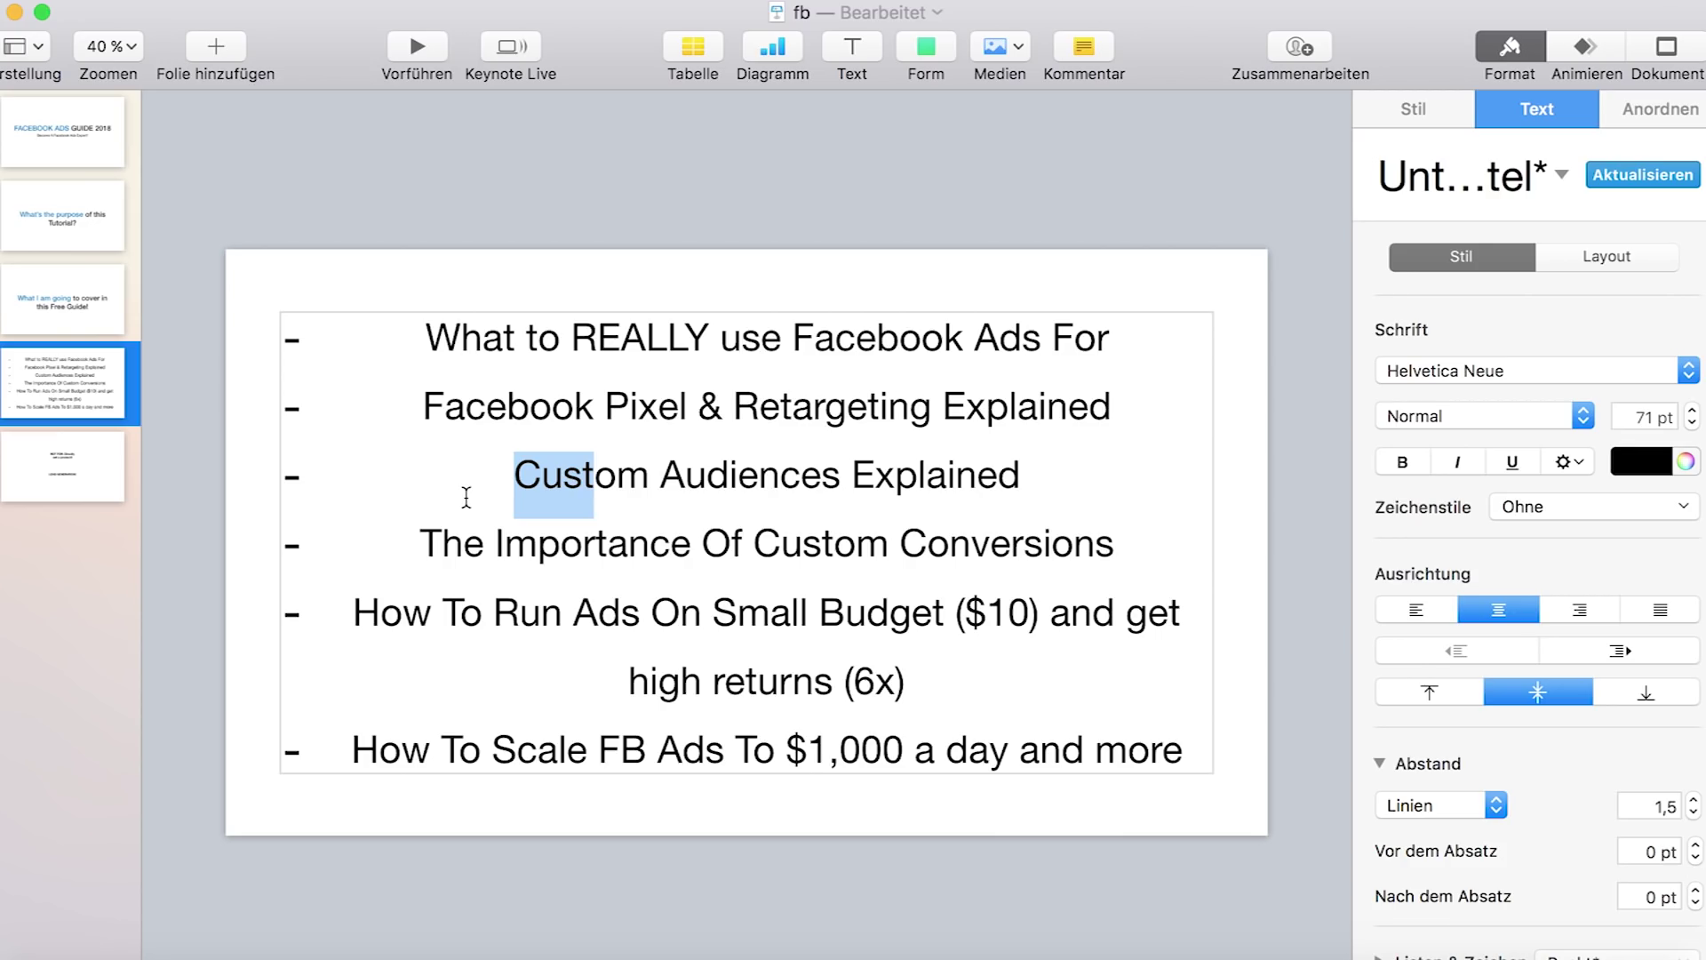
drag(425, 539, 822, 532)
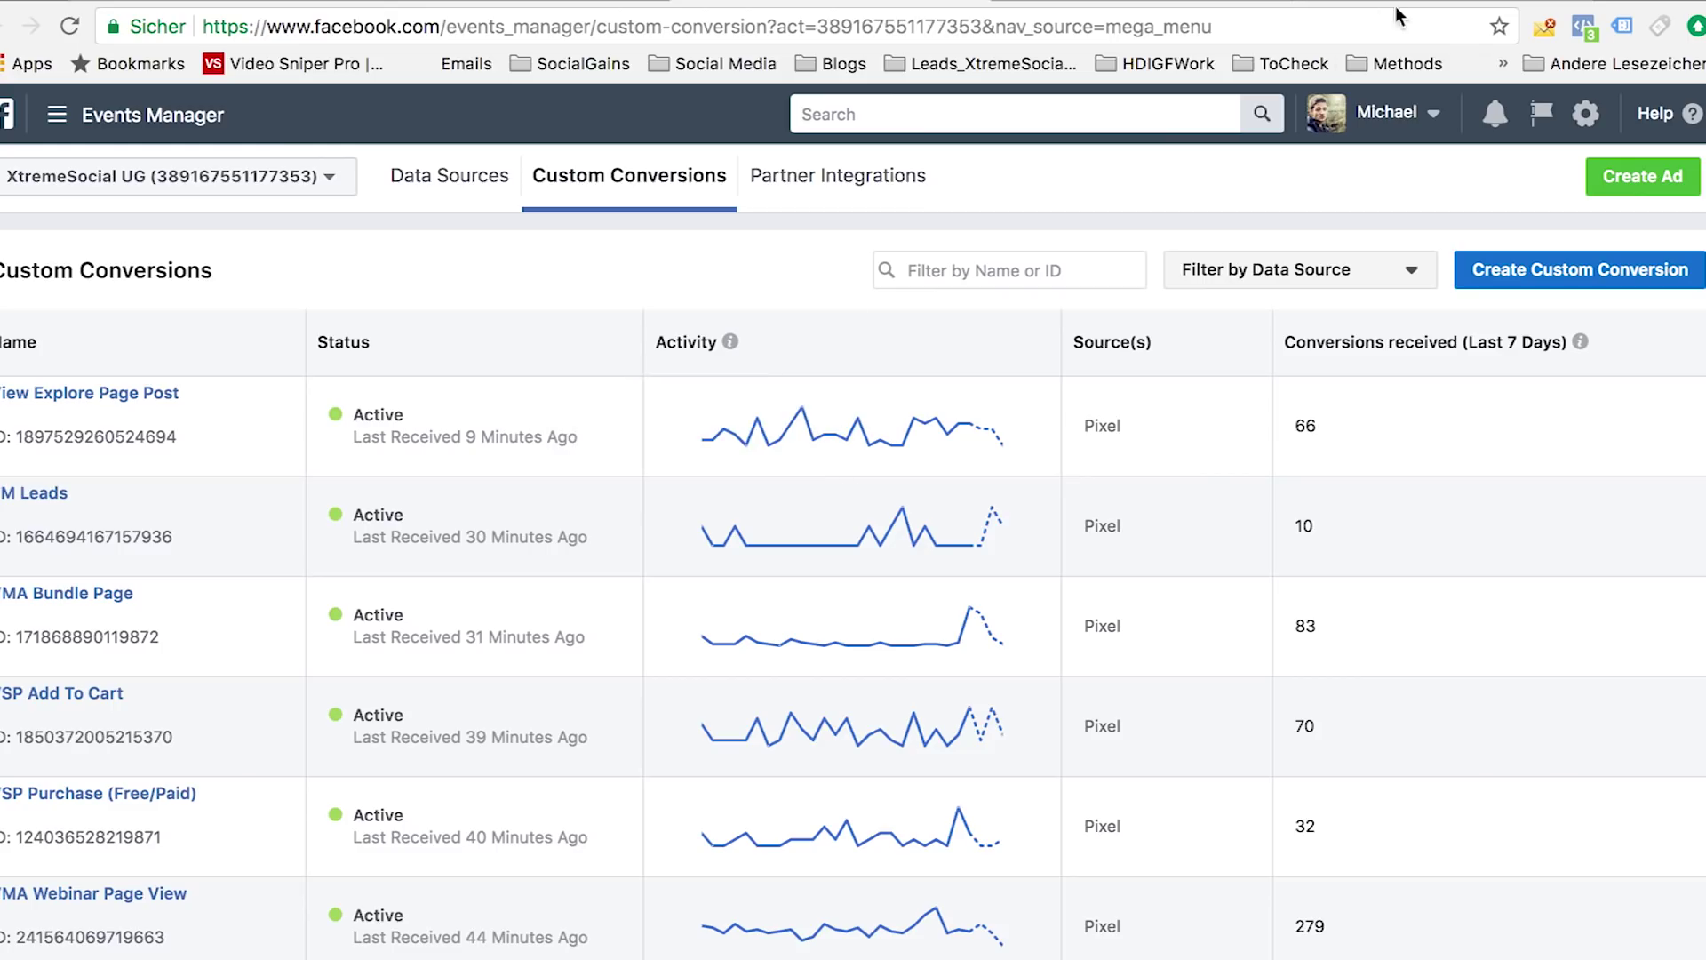
Step: Switch to the tubemillionaire.co page in the browser, view its webinar registration form, and close the form without registering
key(ctrl+Tab)
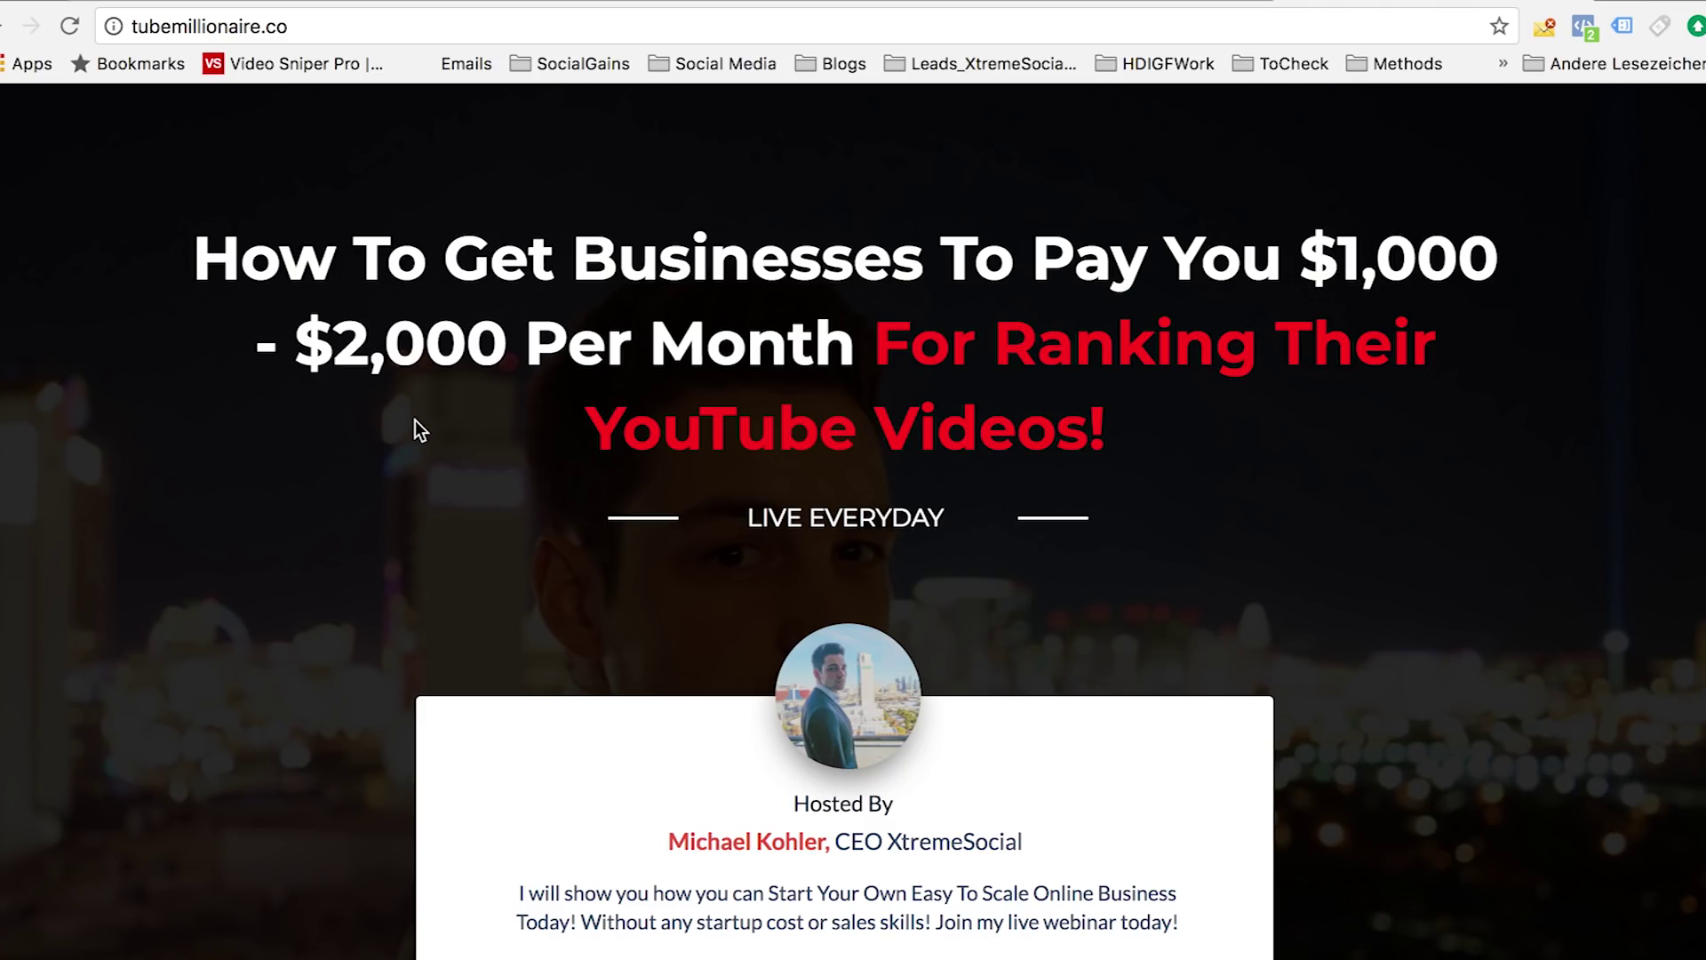
scroll(414, 429, down, 2)
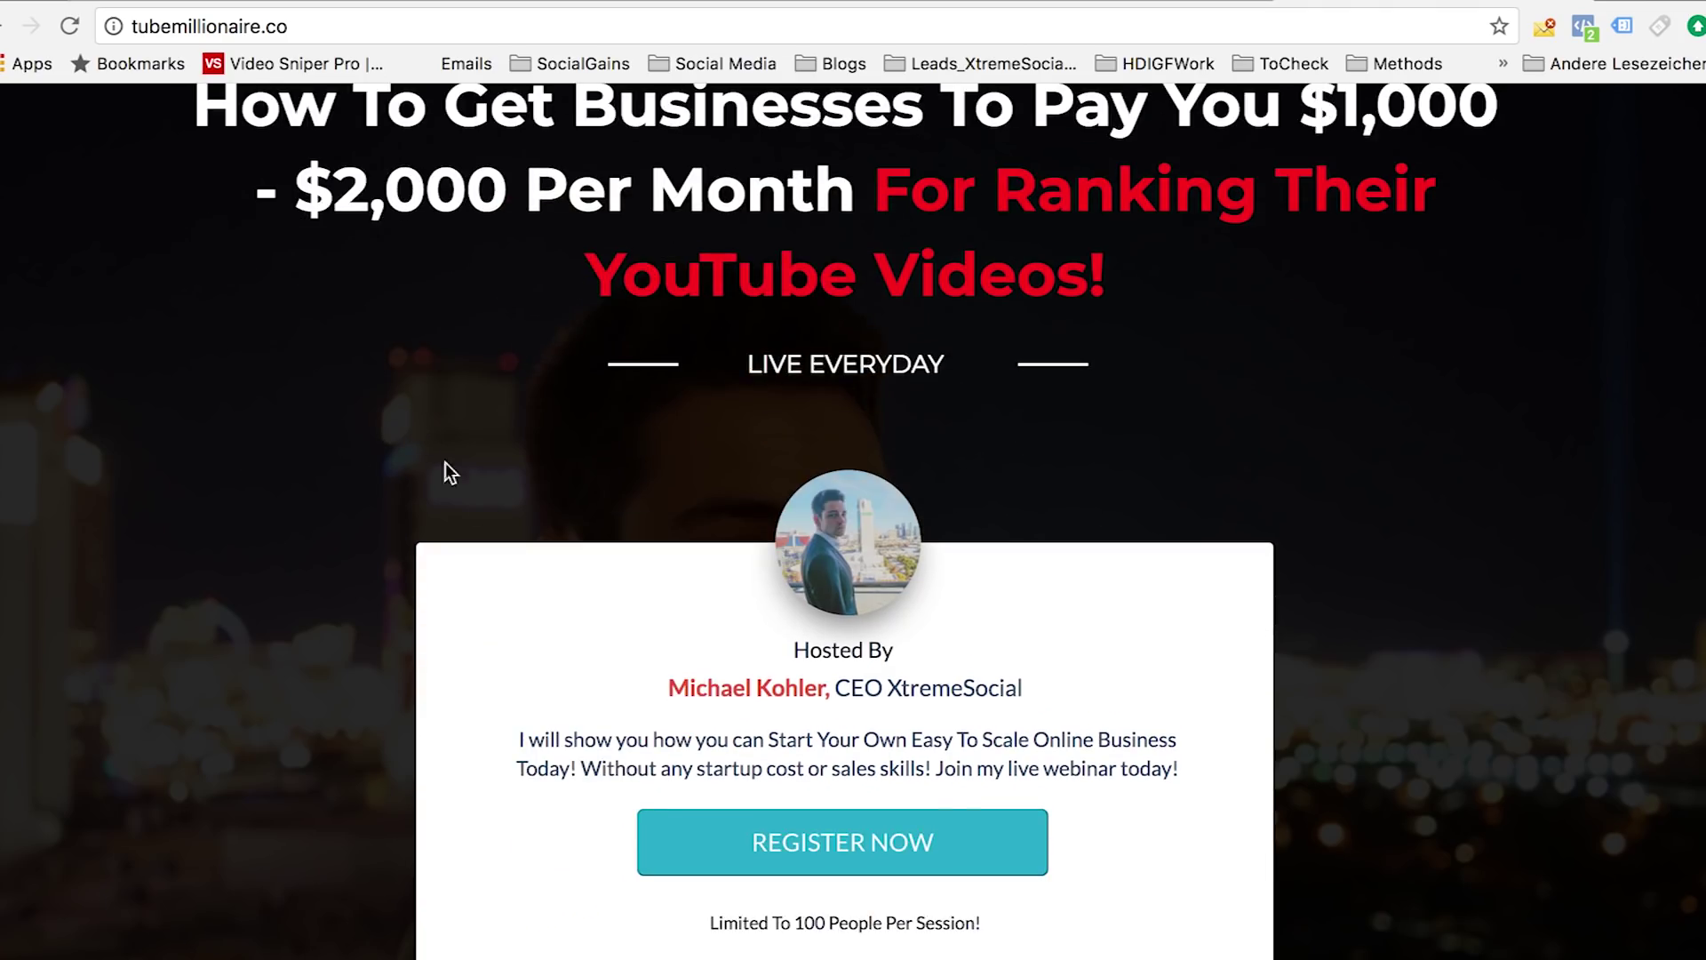
click(822, 855)
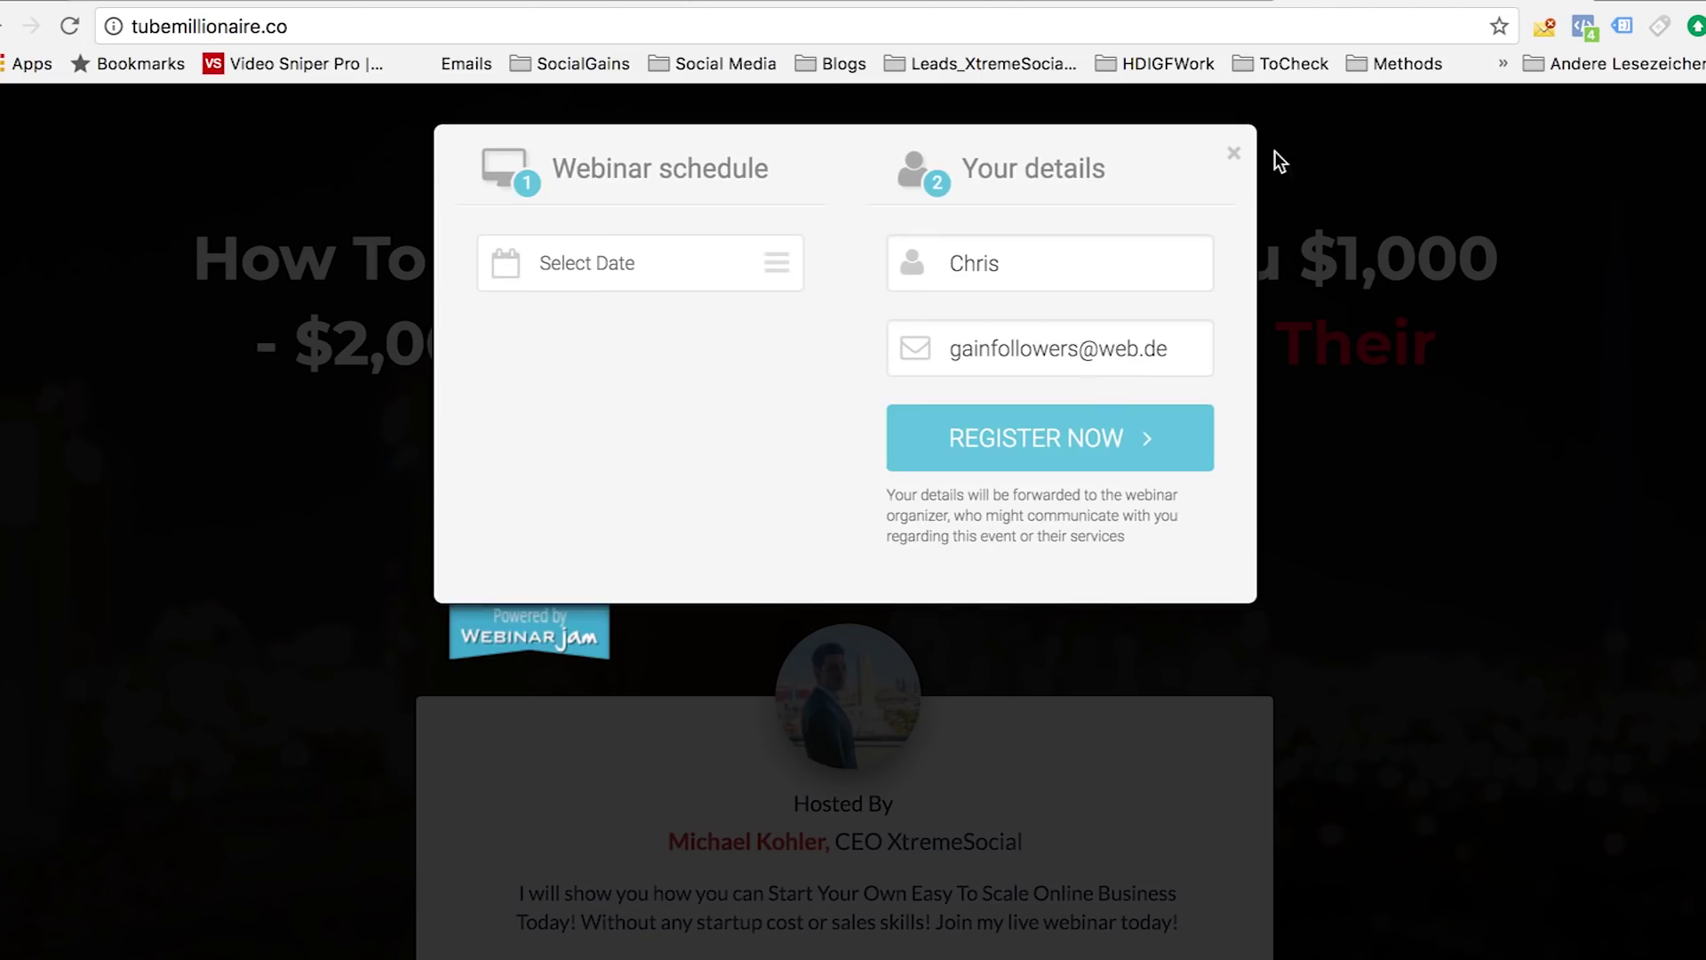
click(1233, 154)
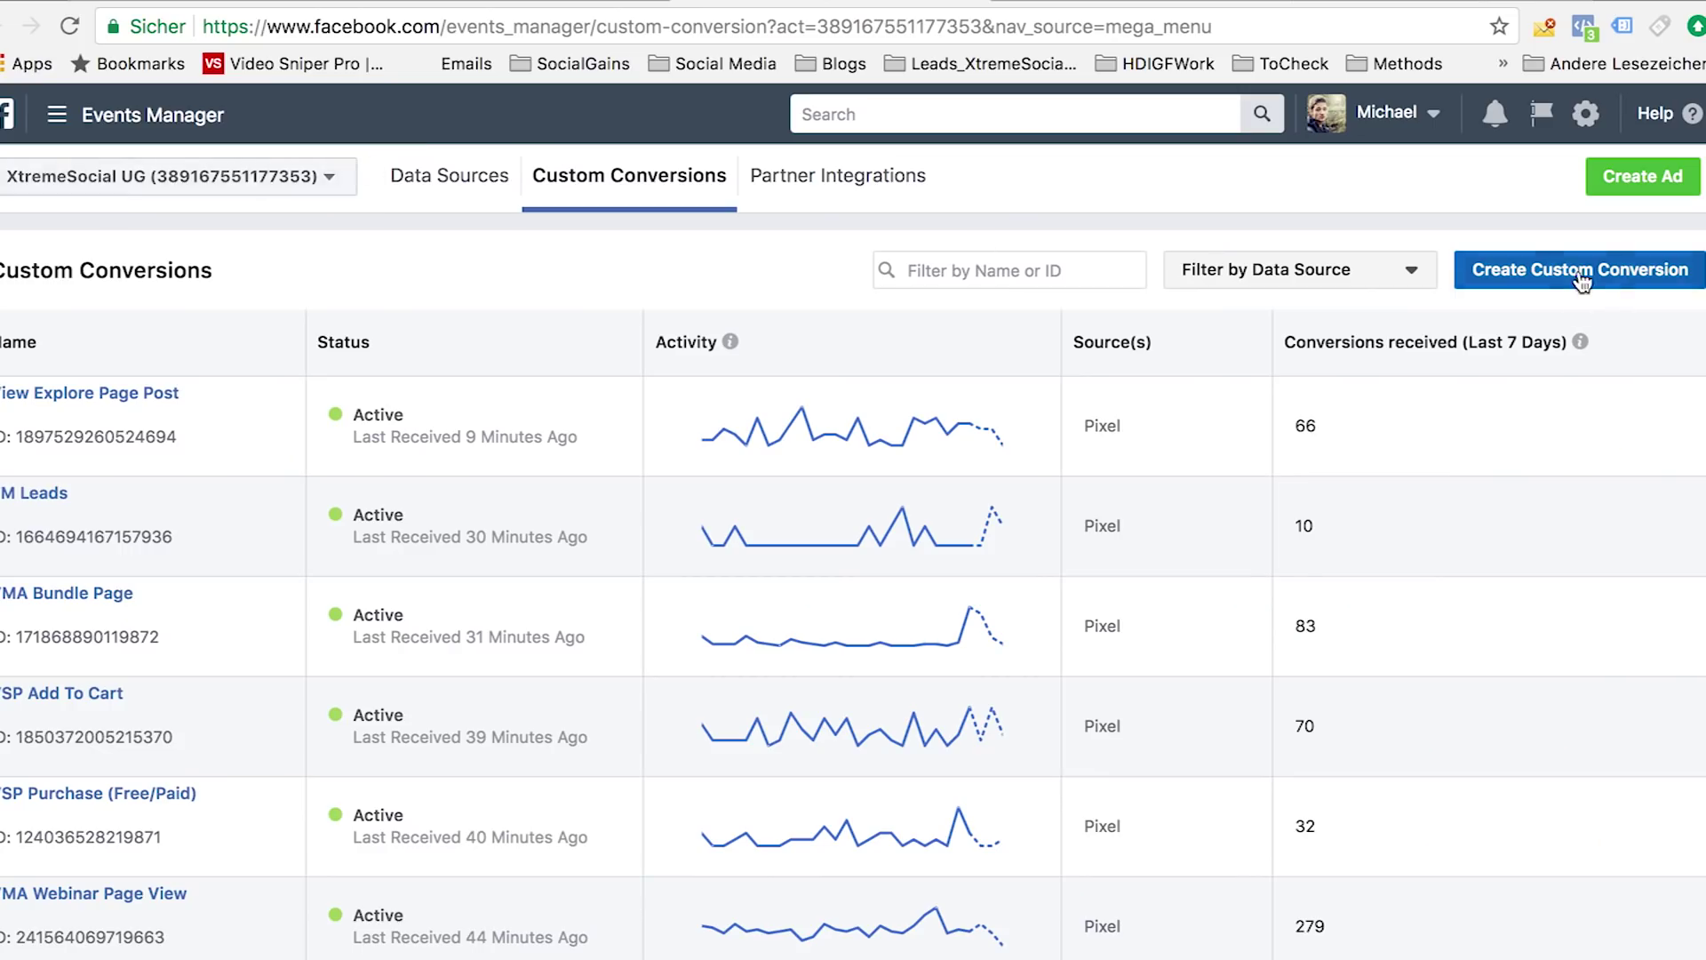
Step: Open a new custom conversion in Events Manager, examine its URL rule, name, category and value options, and close it without creating anything
click(1580, 269)
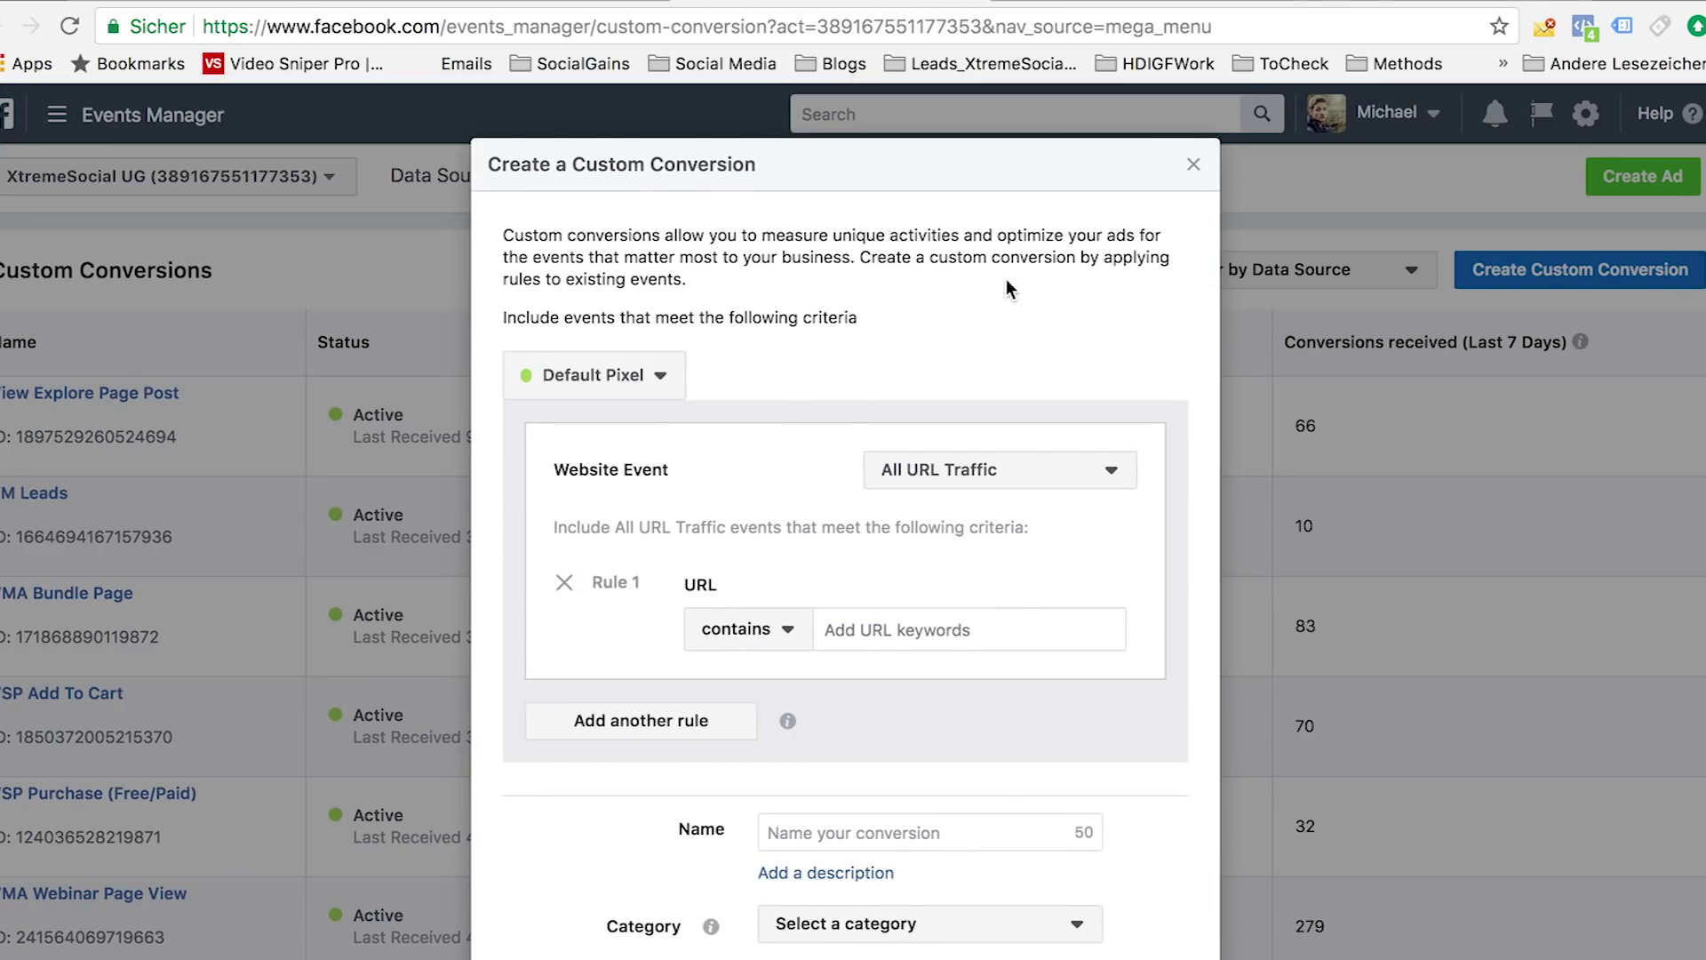
scroll(807, 568, down, 3)
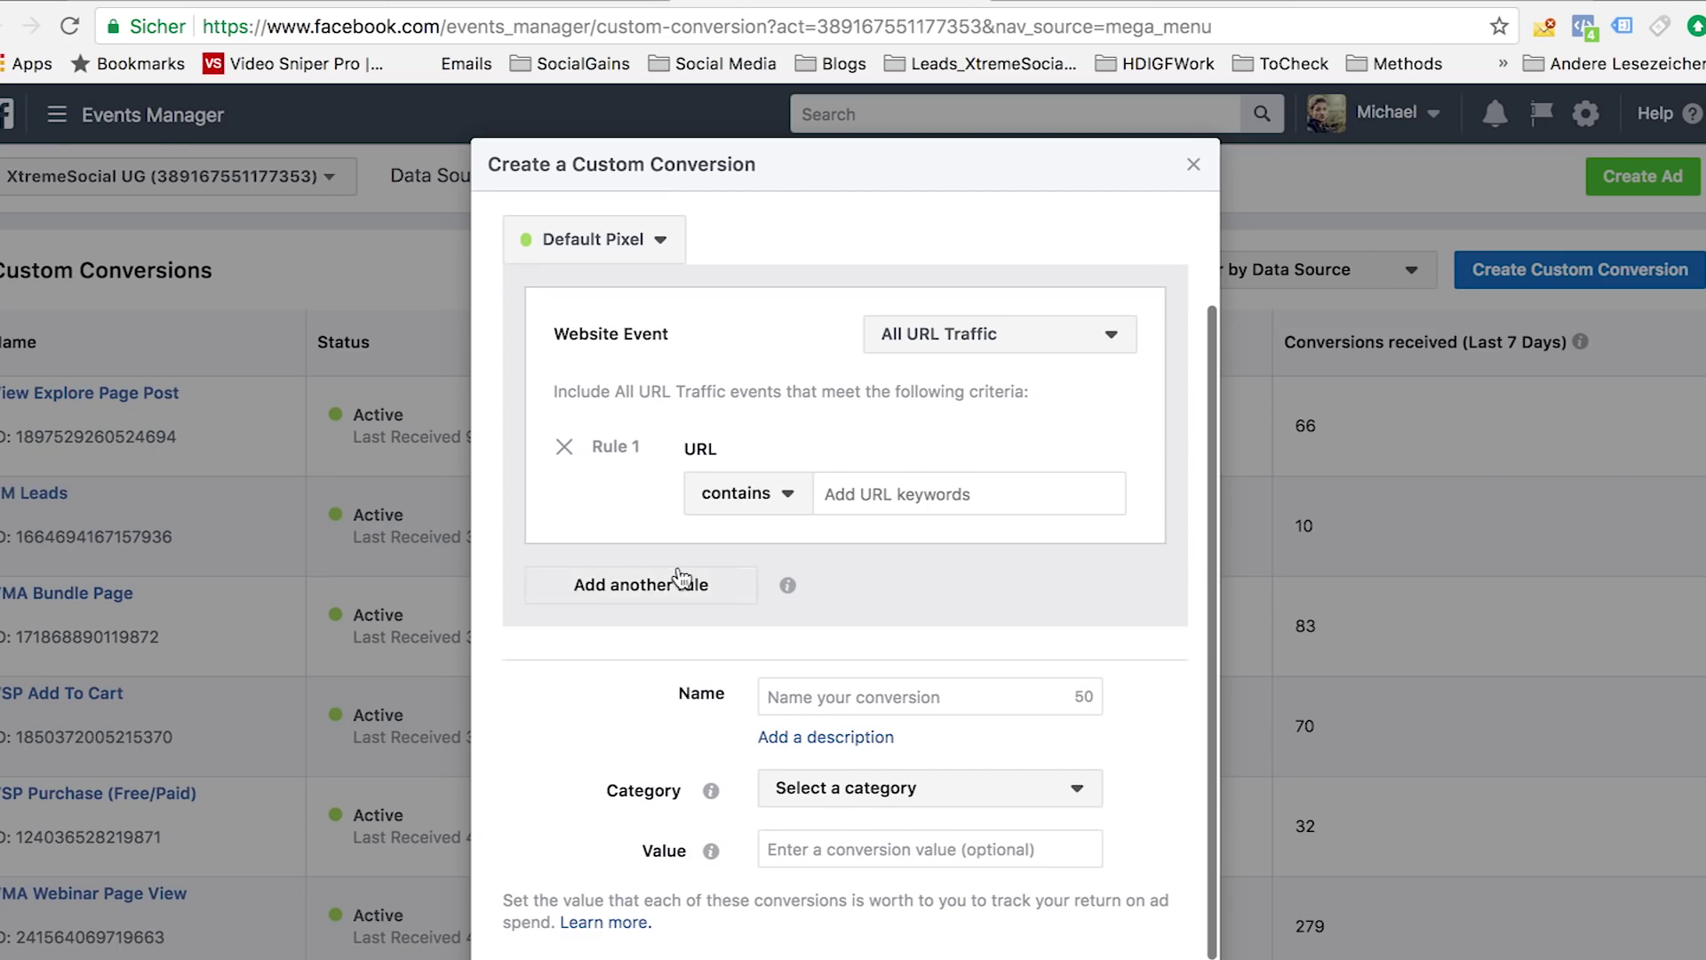
scroll(683, 580, up, 1)
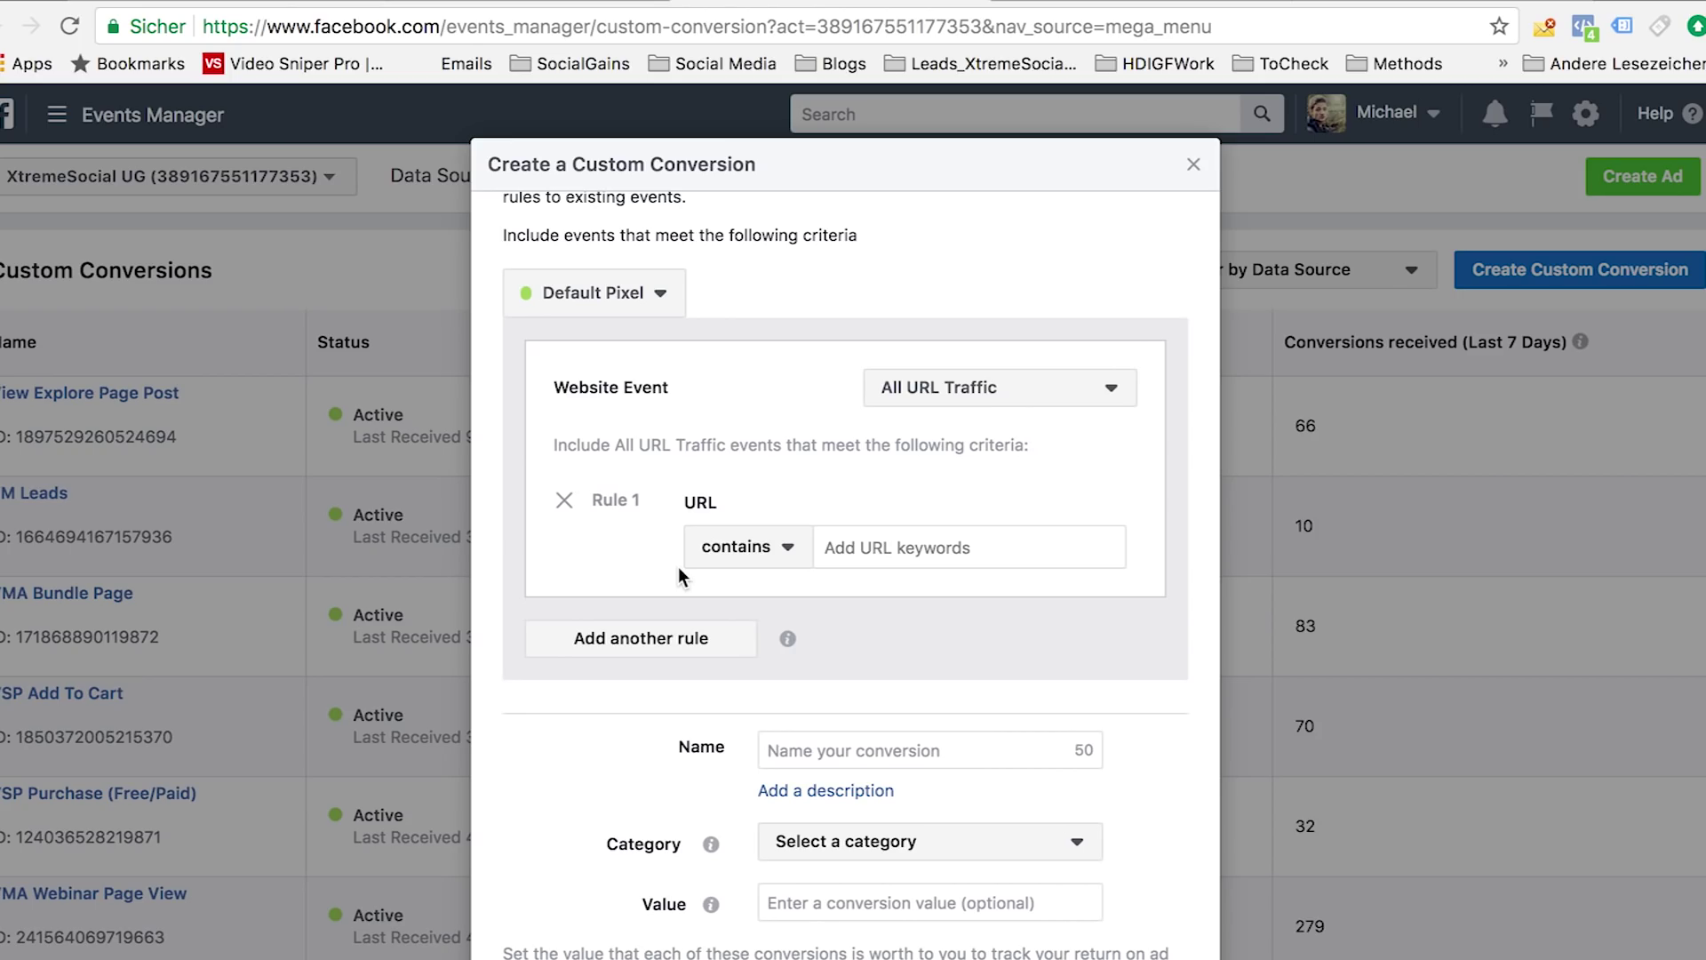
click(890, 540)
click(1193, 166)
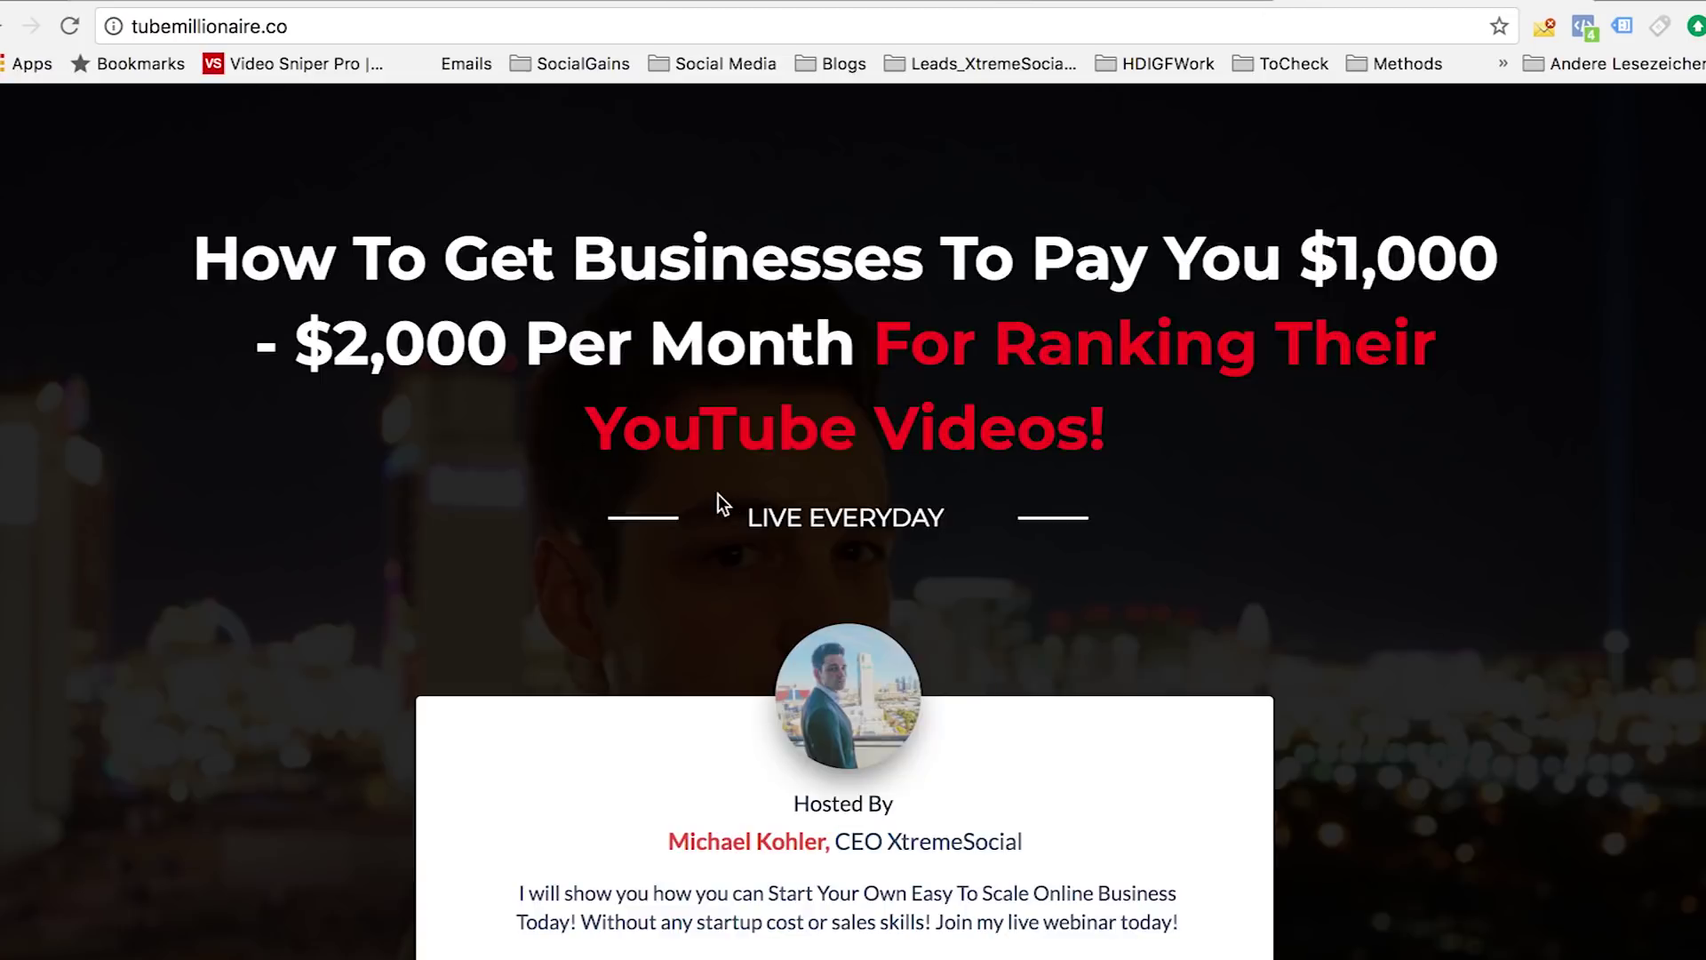
Step: Show the registration form of the tubemillionaire.co webinar page again and dismiss it without submitting
scroll(718, 494, down, 2)
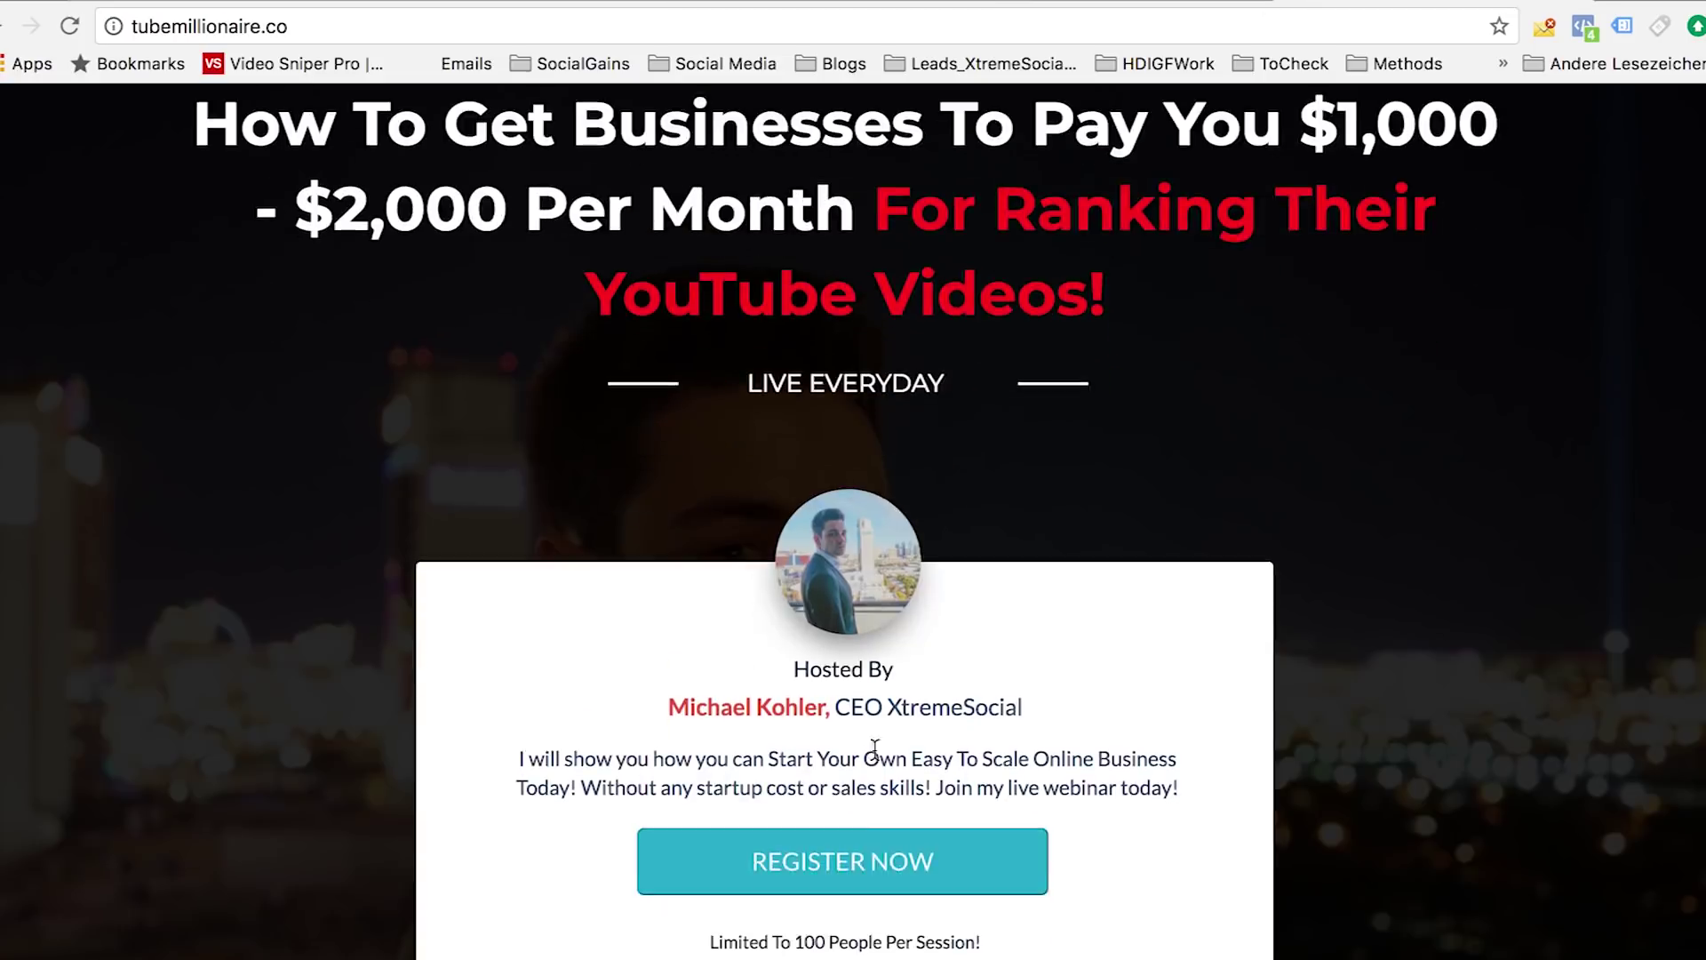
click(834, 858)
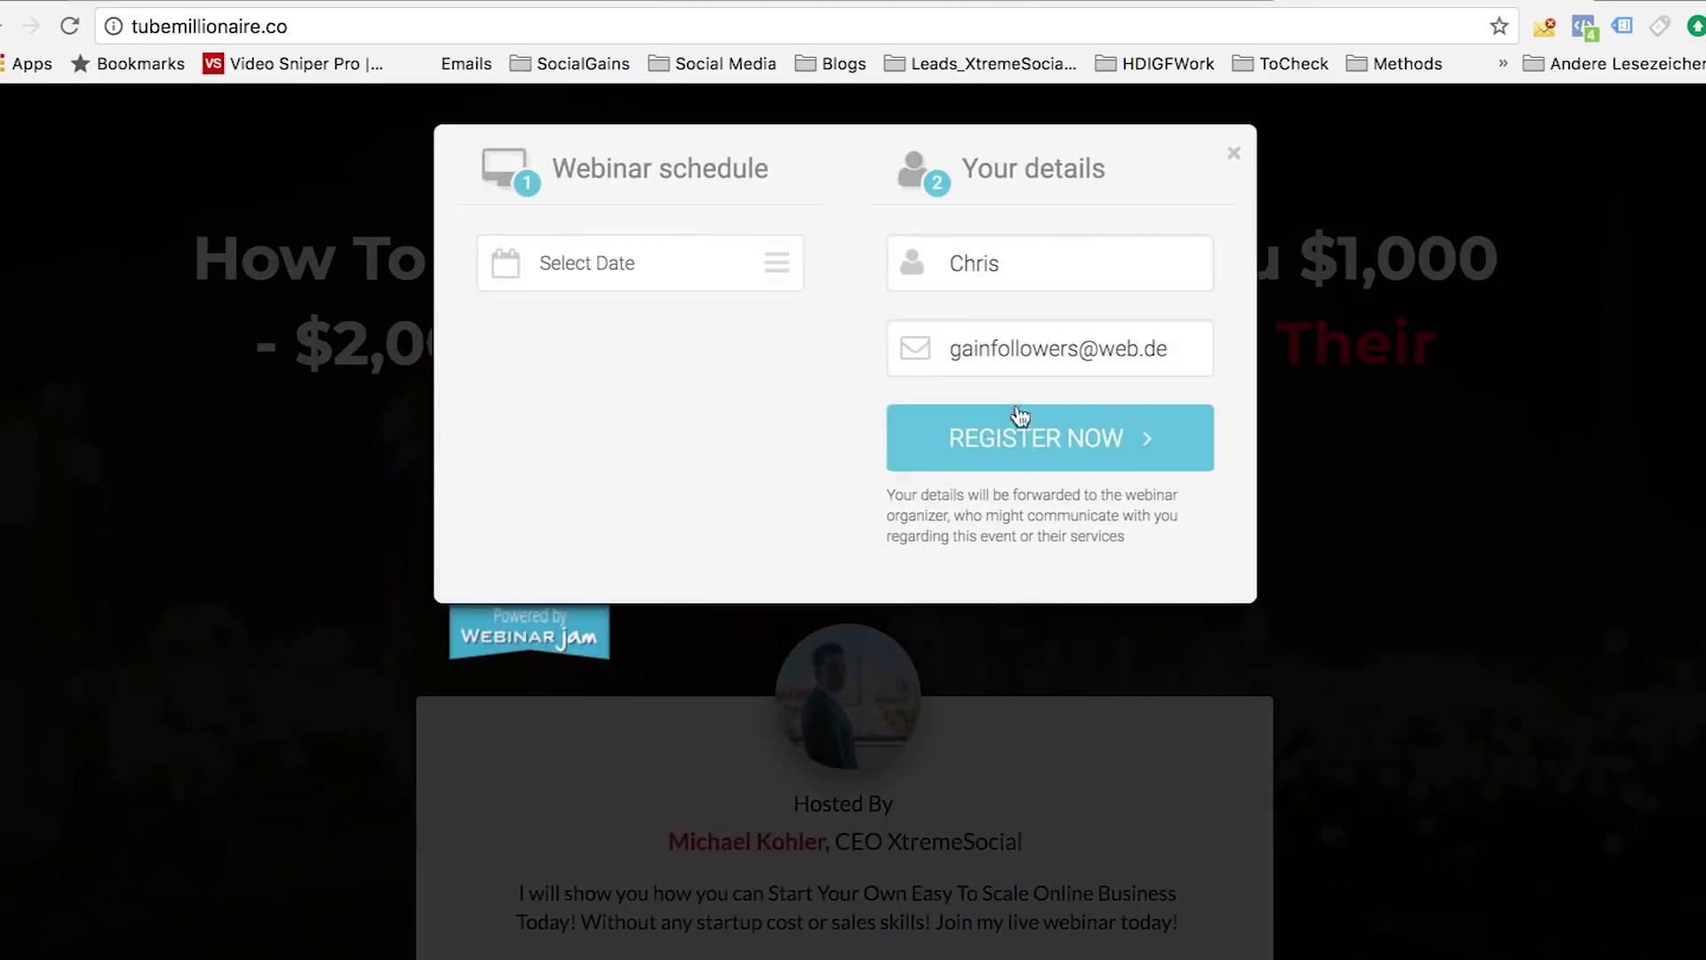
click(1234, 160)
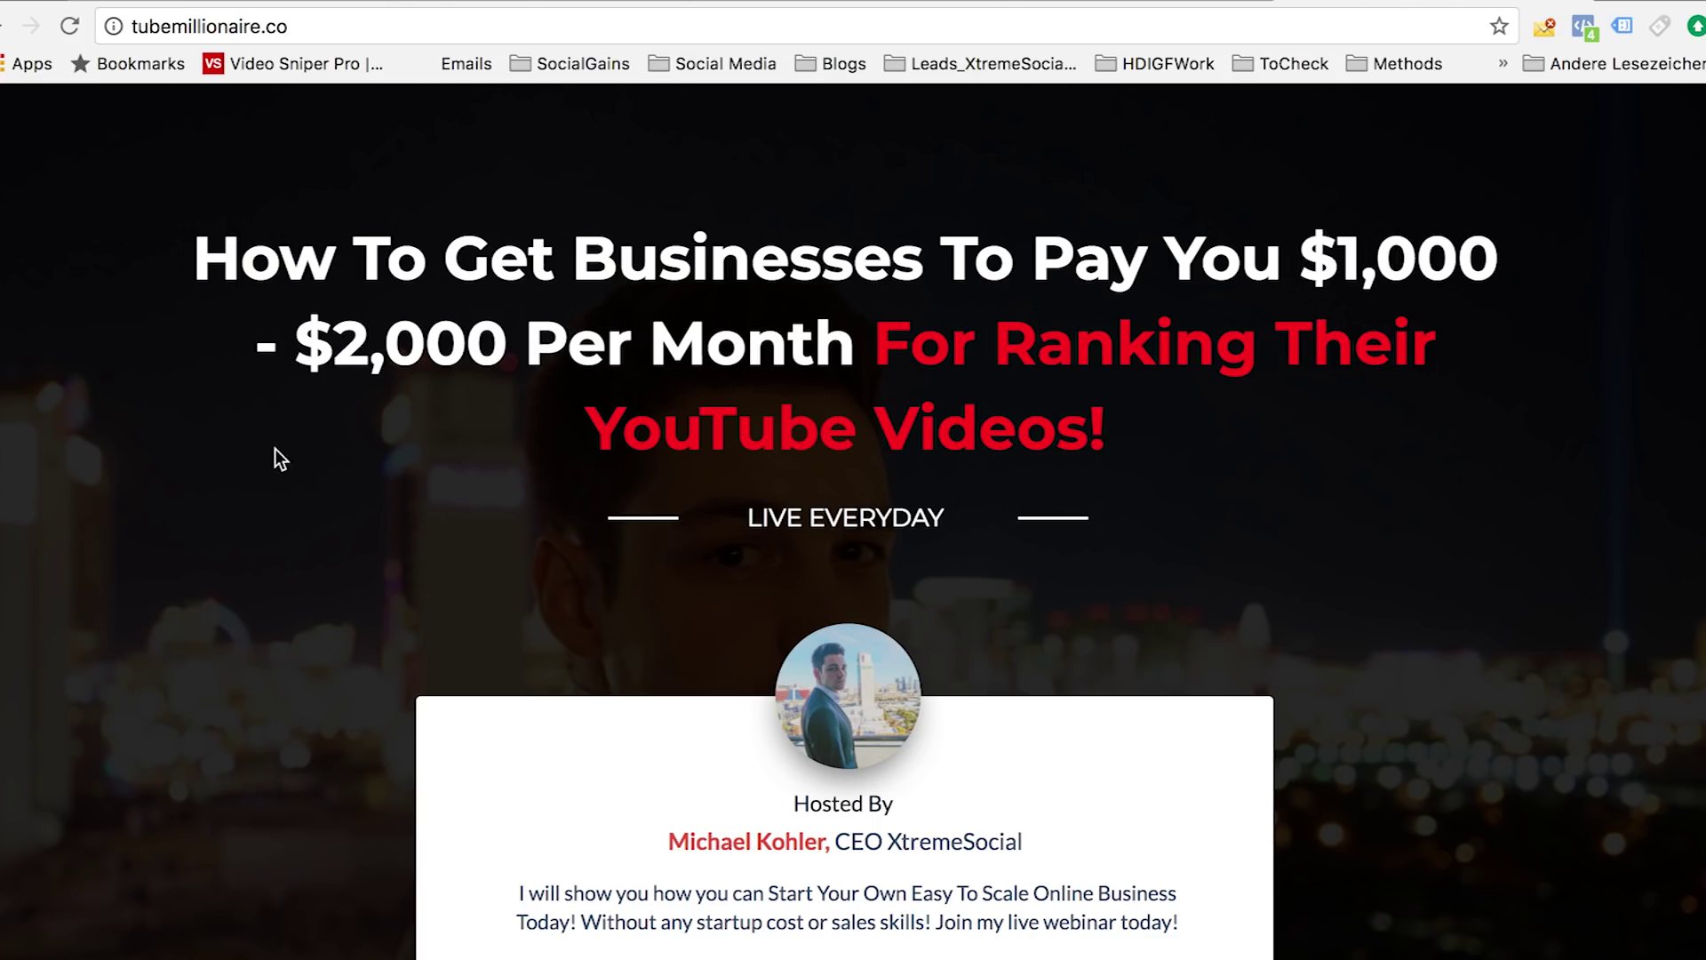
Step: Highlight the headline on the webinar landing page to examine its offer of $1,000 - $2,000 per month
scroll(577, 420, down, 1)
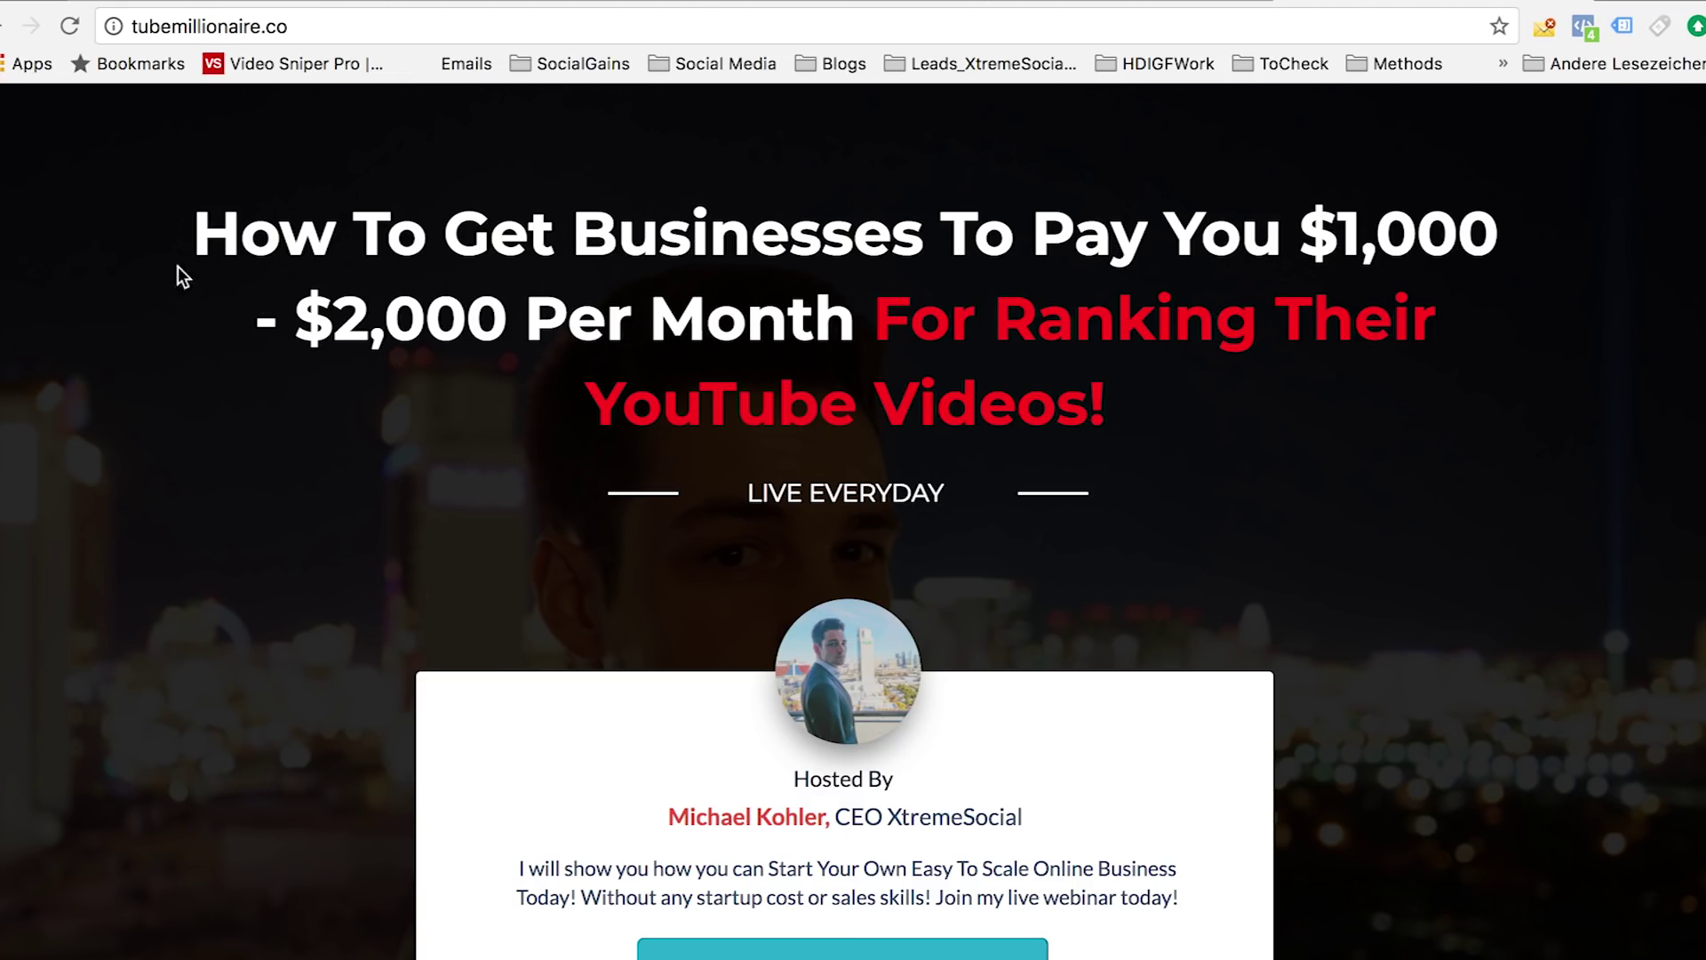
drag(190, 218, 1187, 413)
click(1188, 414)
drag(297, 311, 811, 327)
Step: Return to the Keynote outline slide and review the points on Custom Conversions and What to REALLY use Facebook Ads For
key(ctrl+Left)
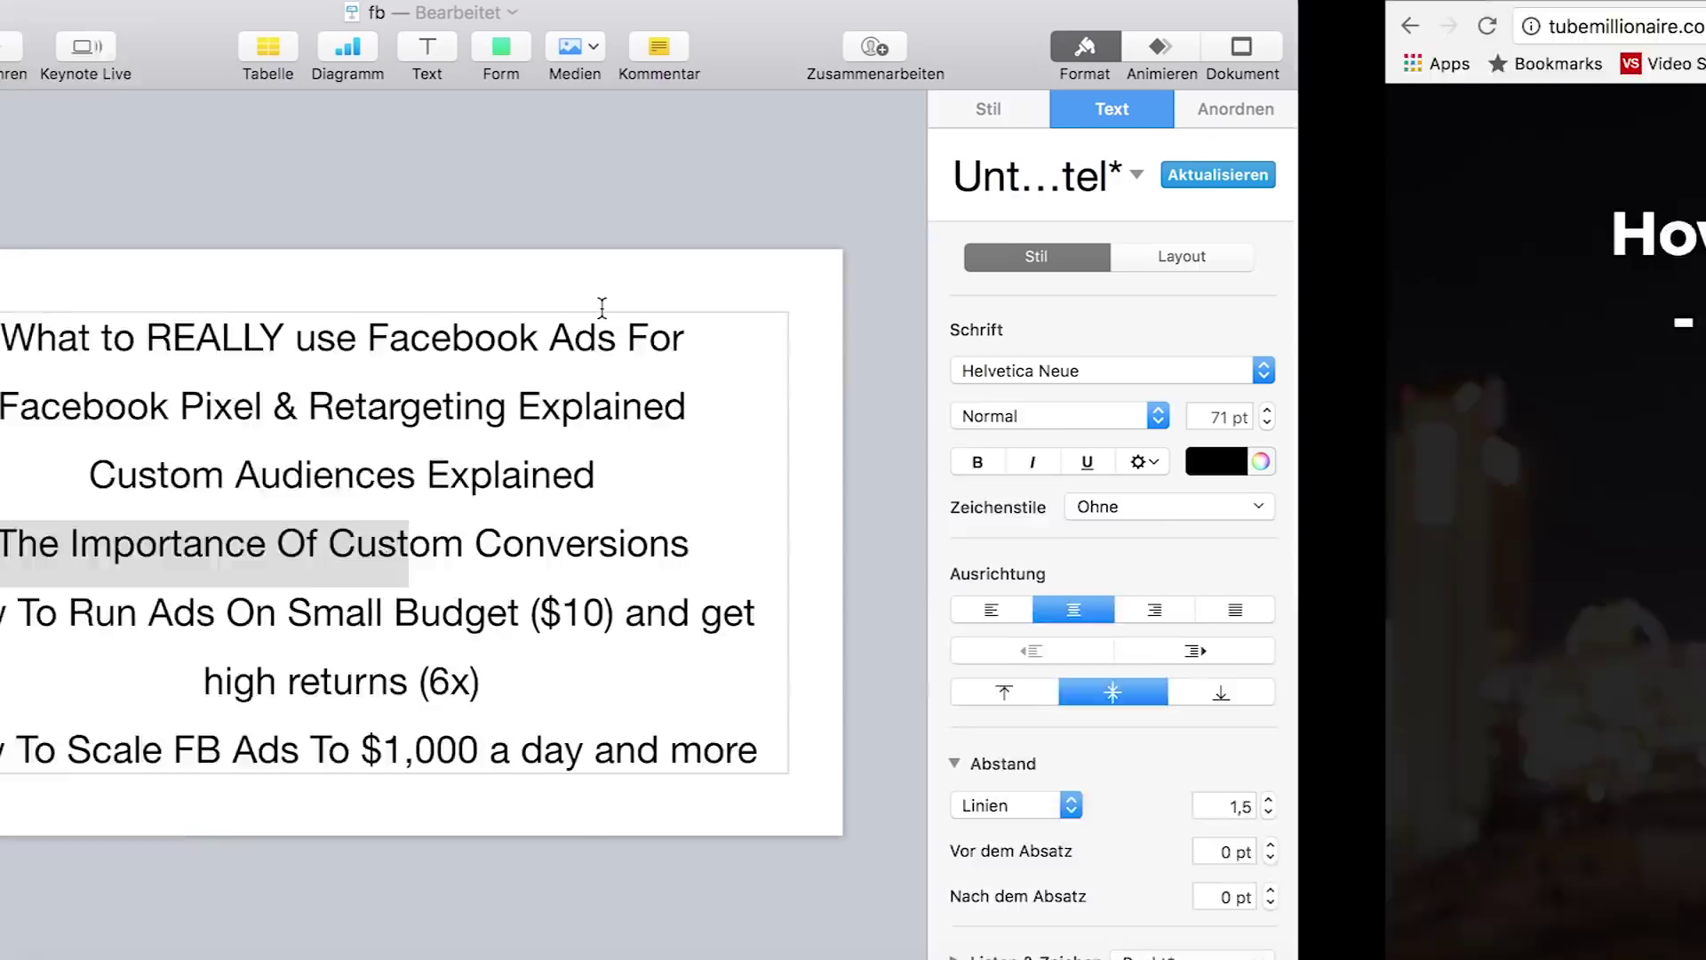
click(419, 540)
click(420, 331)
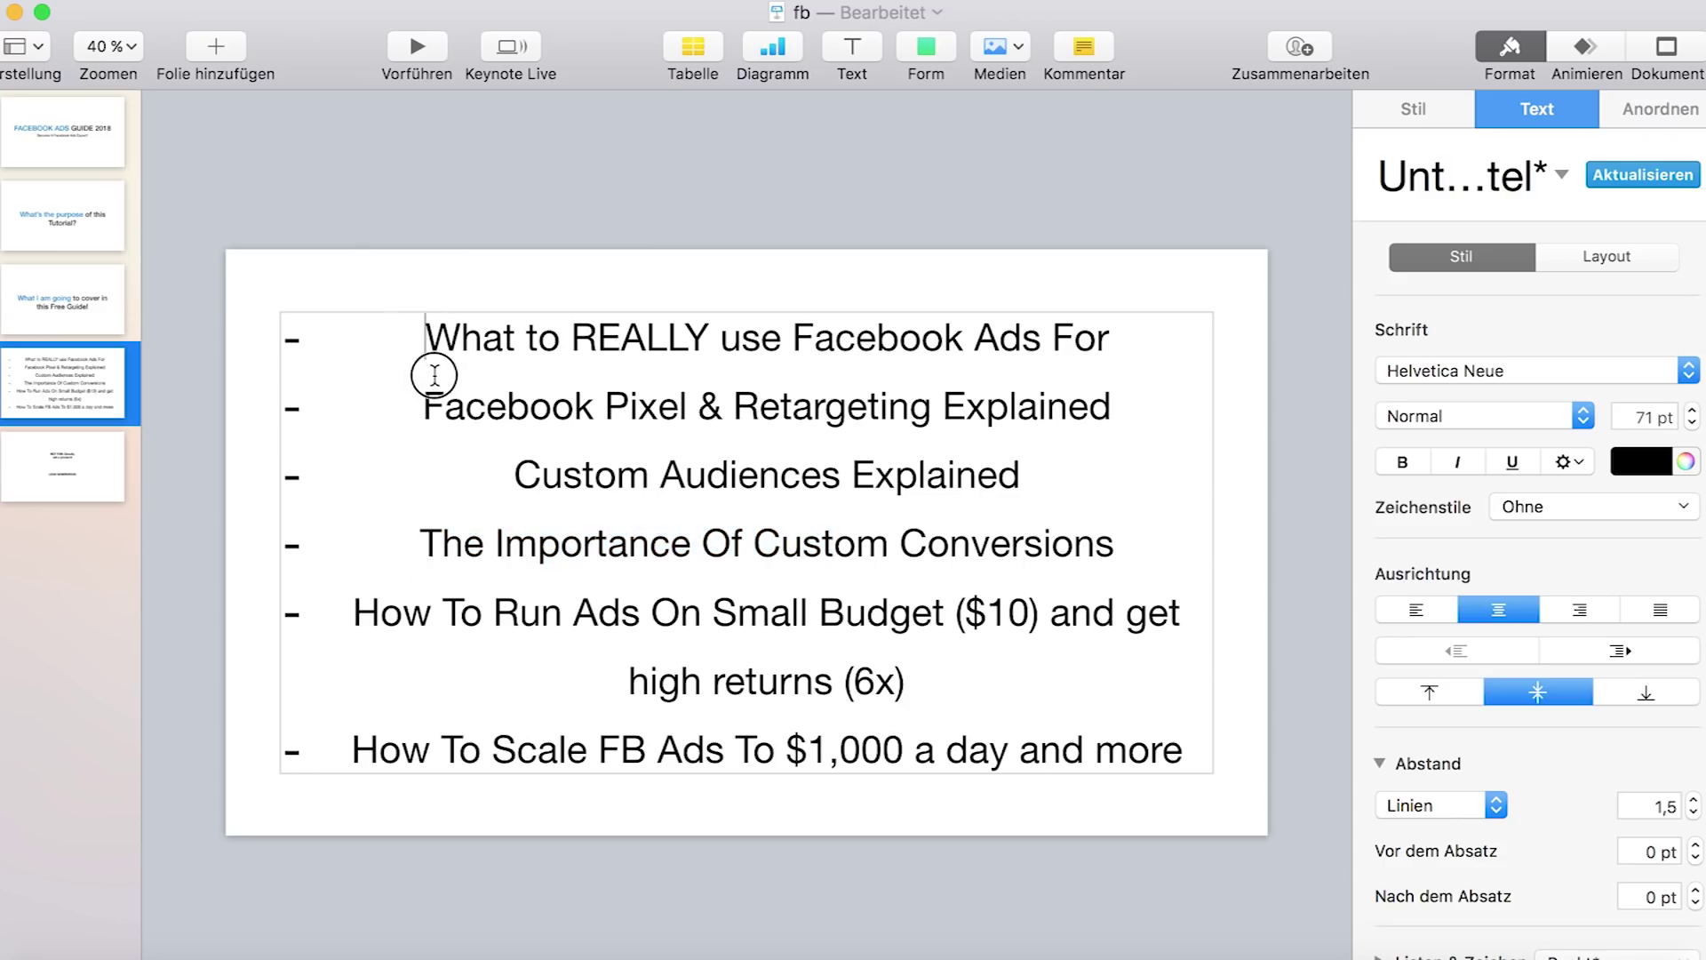
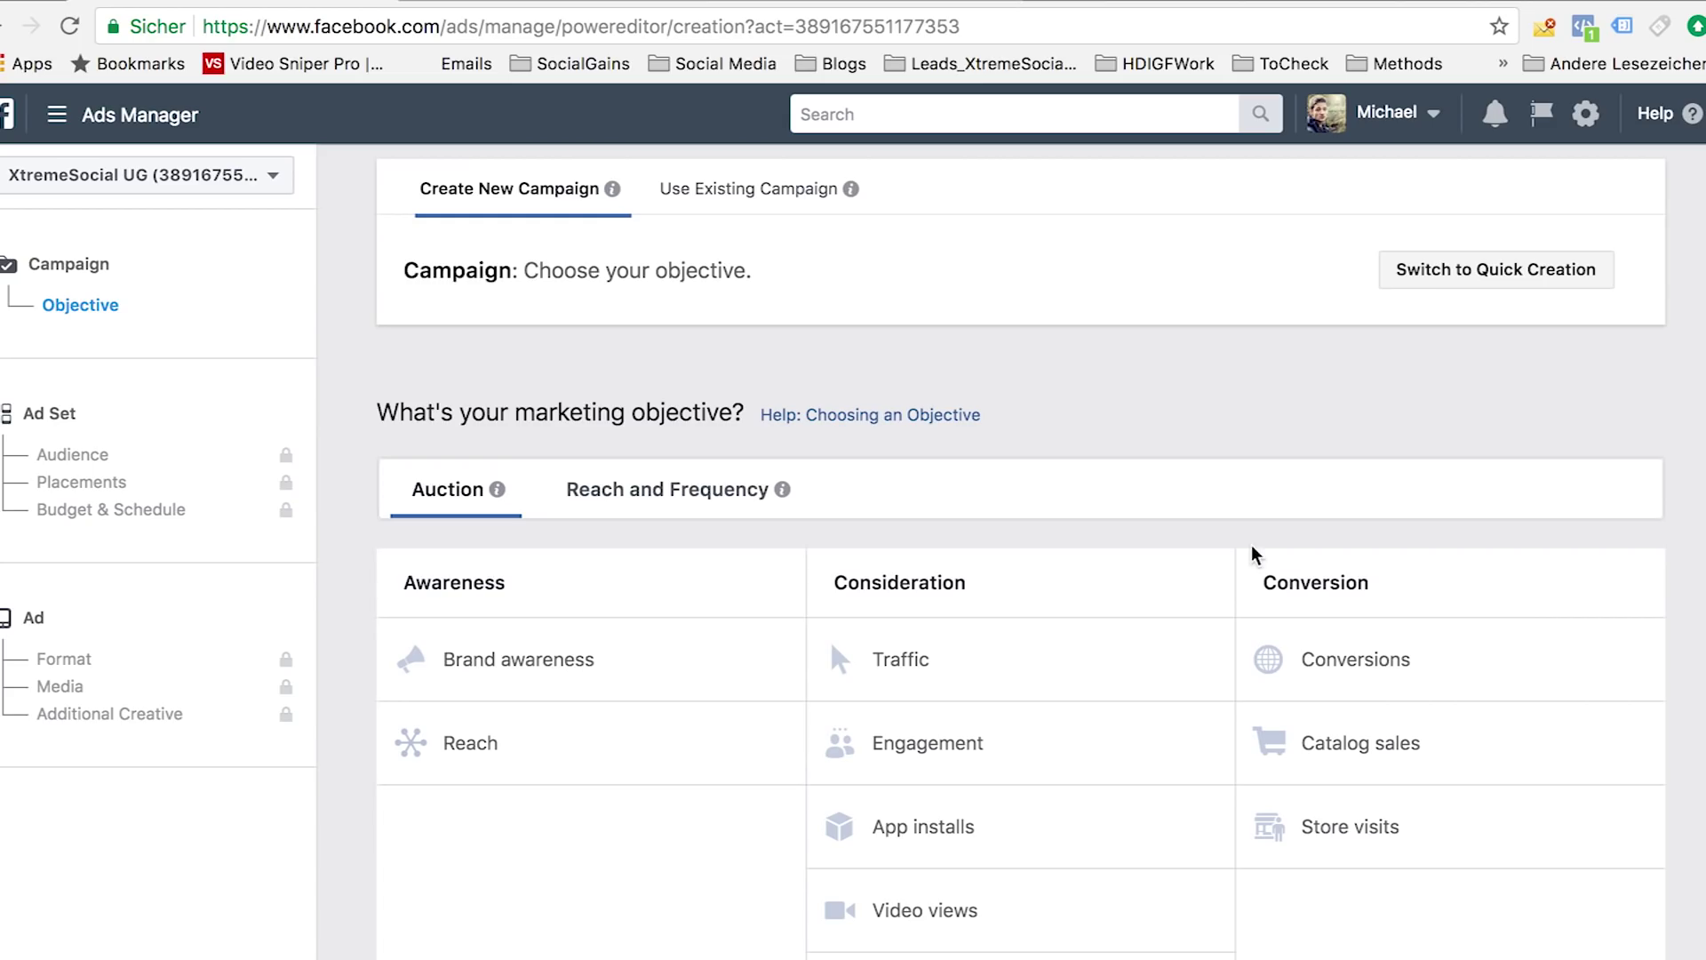
Step: Choose Conversions as the marketing objective for the new Facebook campaign in Ads Manager
scroll(1271, 514, down, 1)
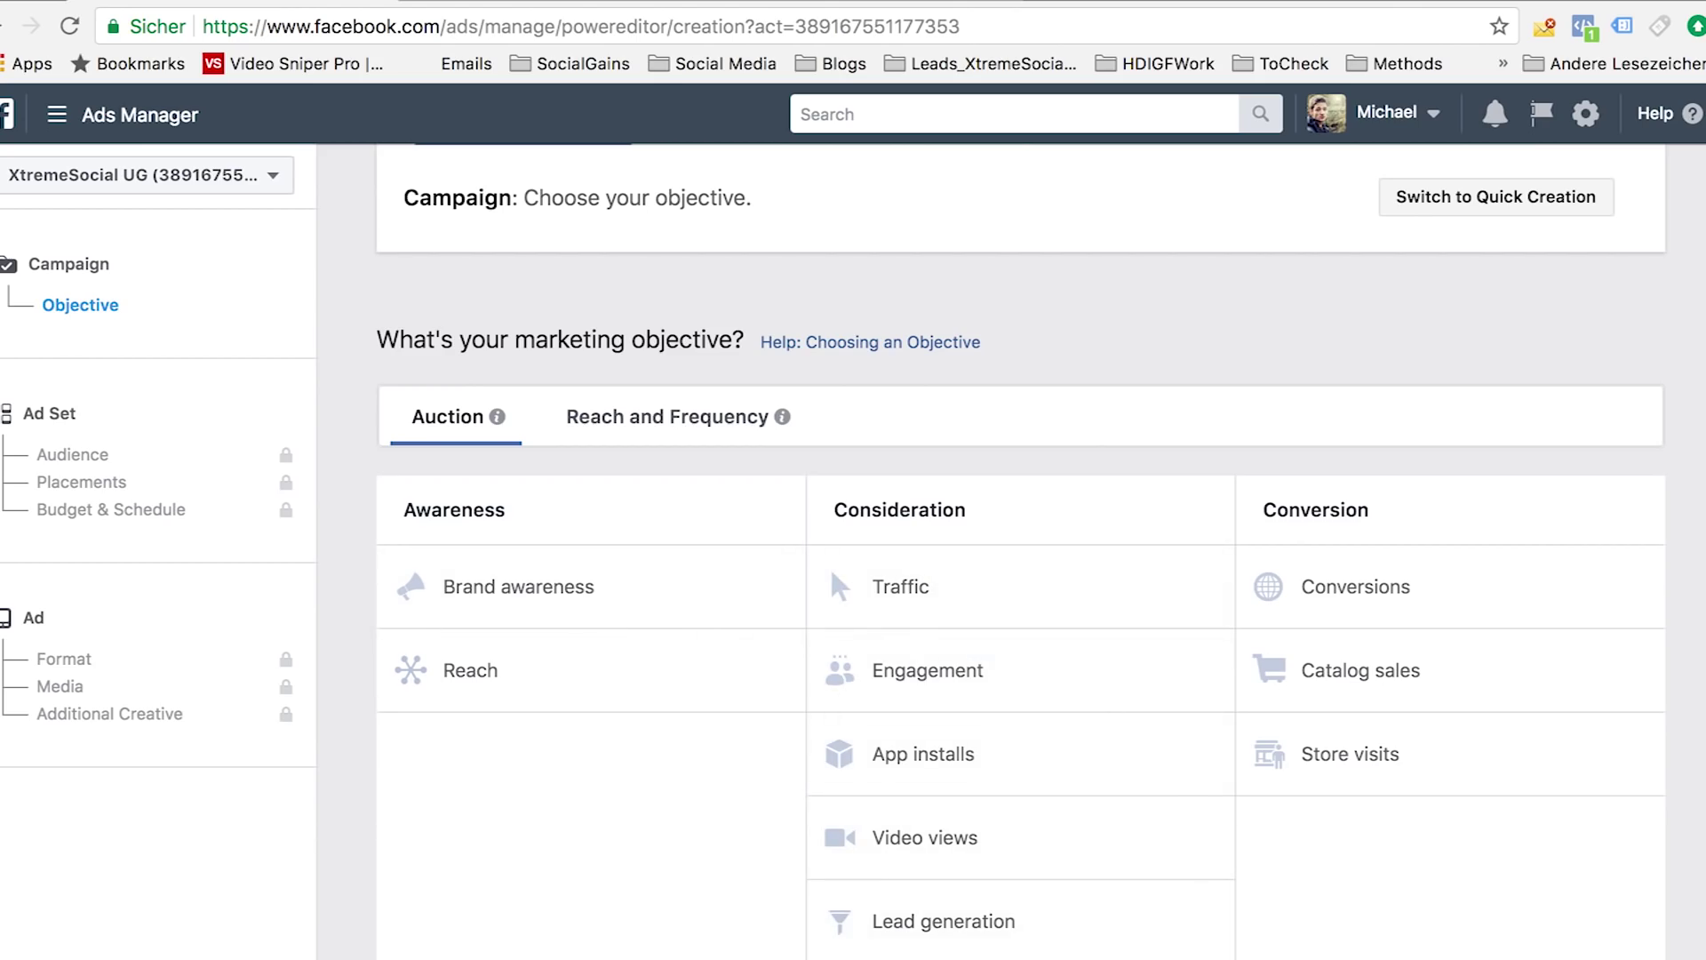
click(1357, 594)
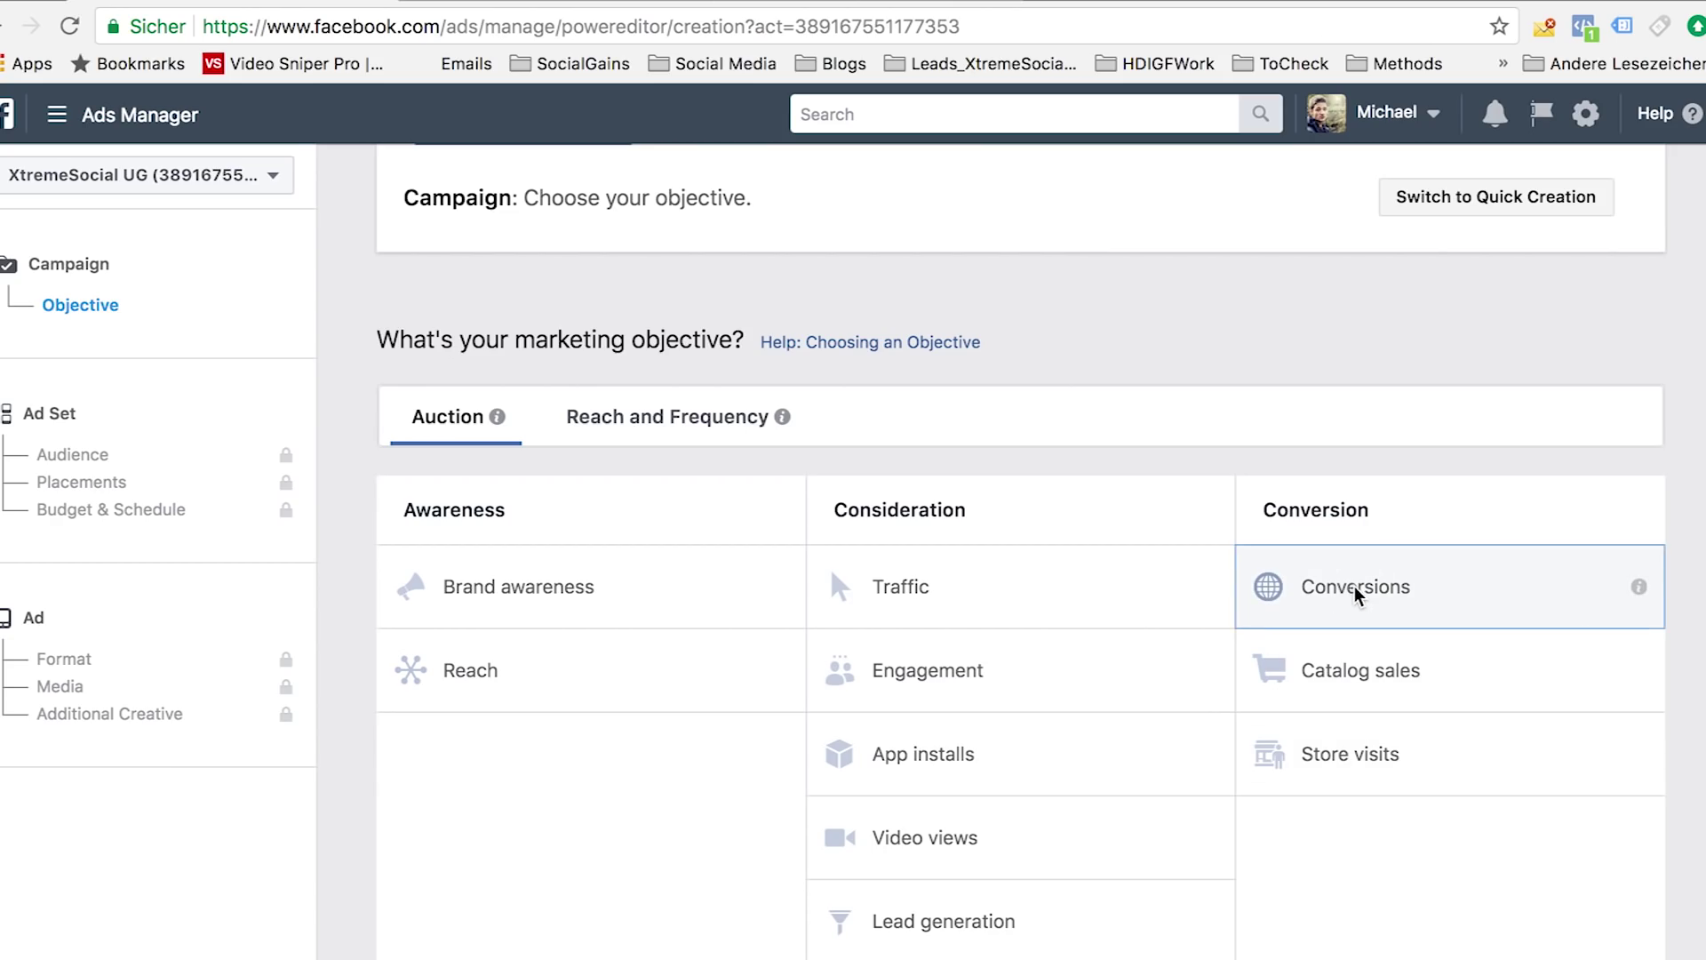
scroll(1352, 780, down, 1)
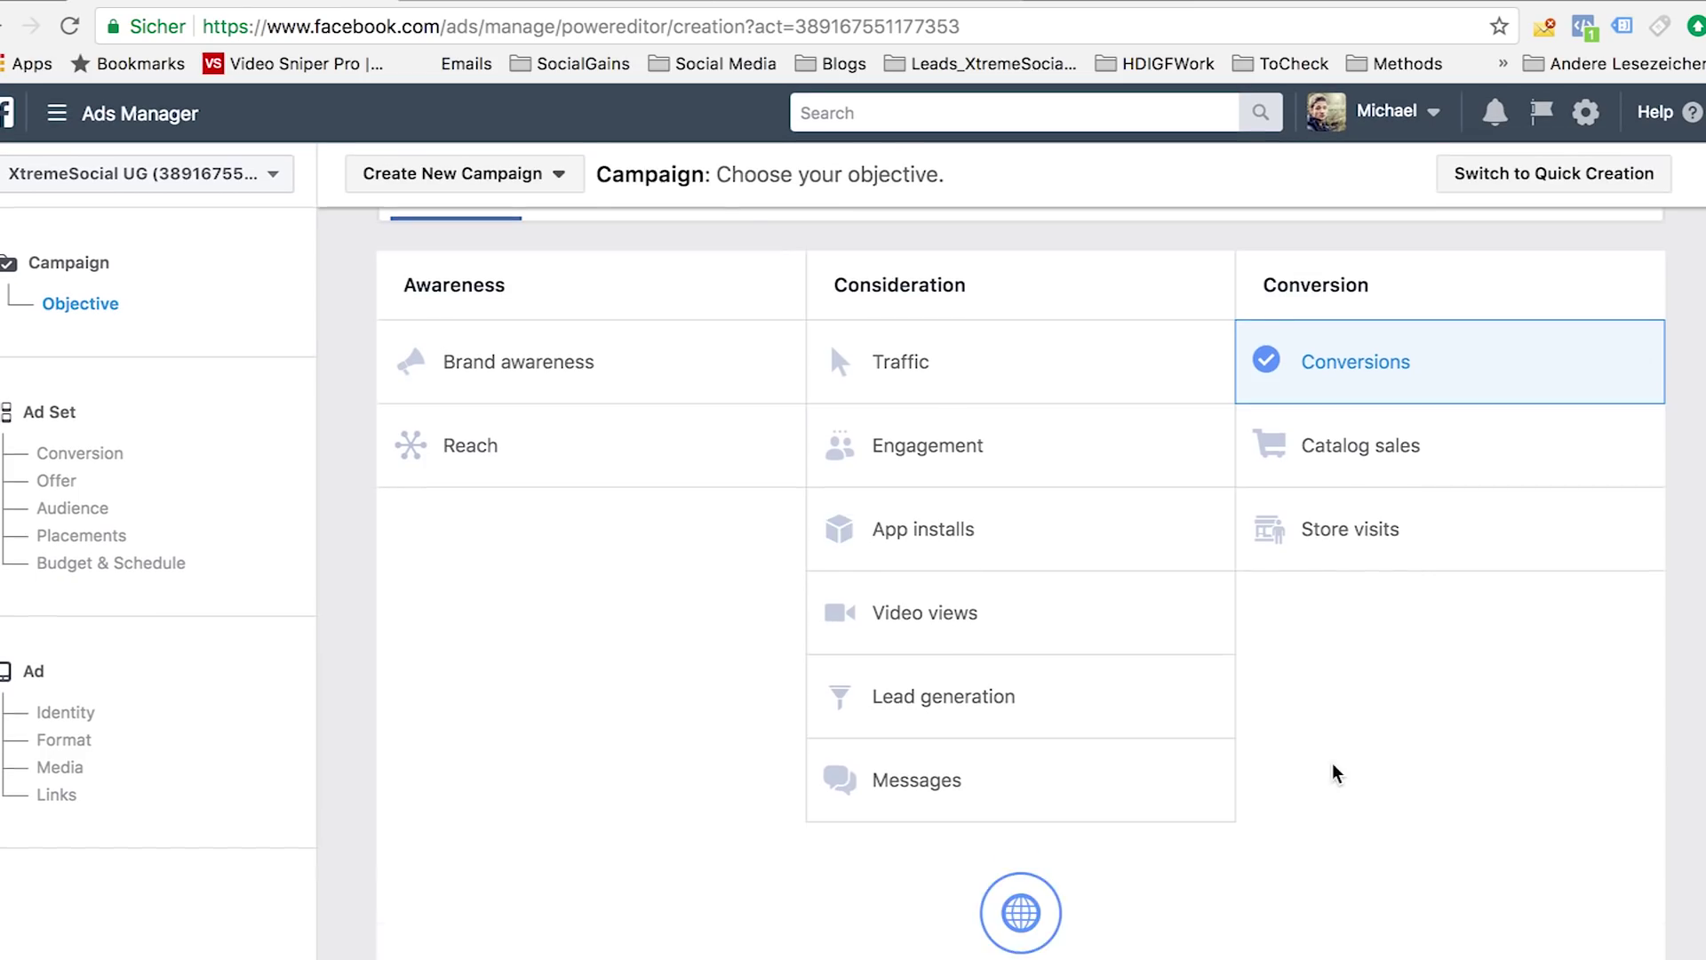
scroll(1338, 771, down, 4)
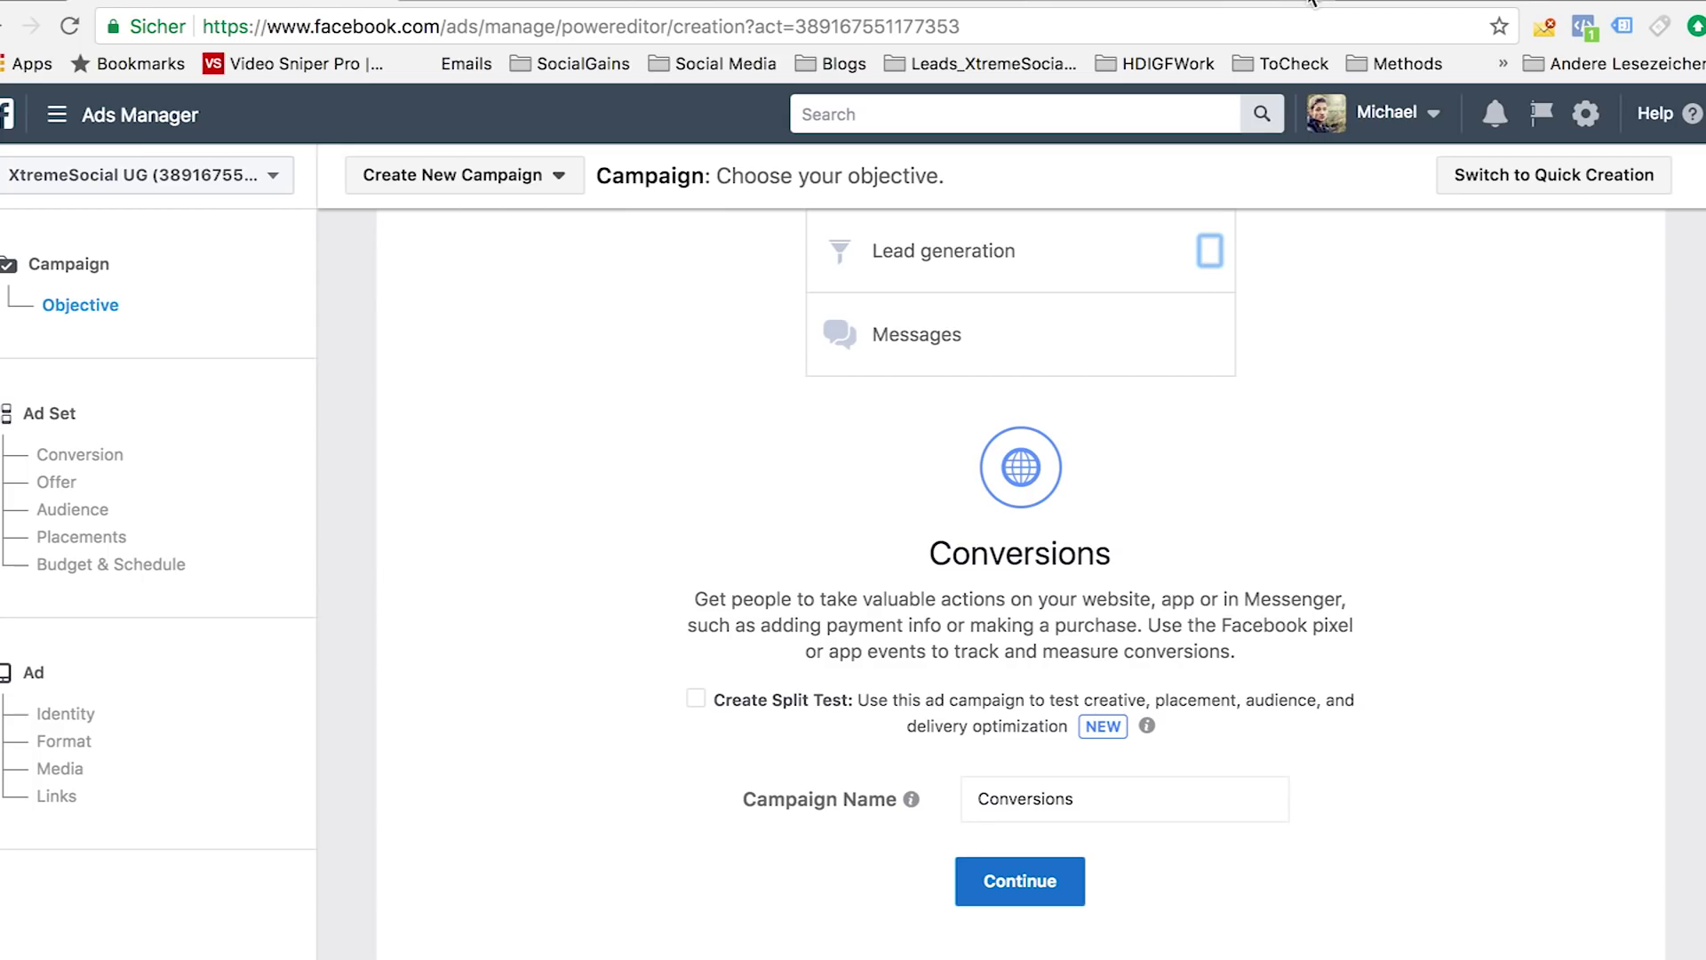
Step: Open tubemillionaire.co/vma in a new browser tab and review the headline and content of the webinar landing page
key(ctrl+t)
text(tubemillionaire.co/vma)
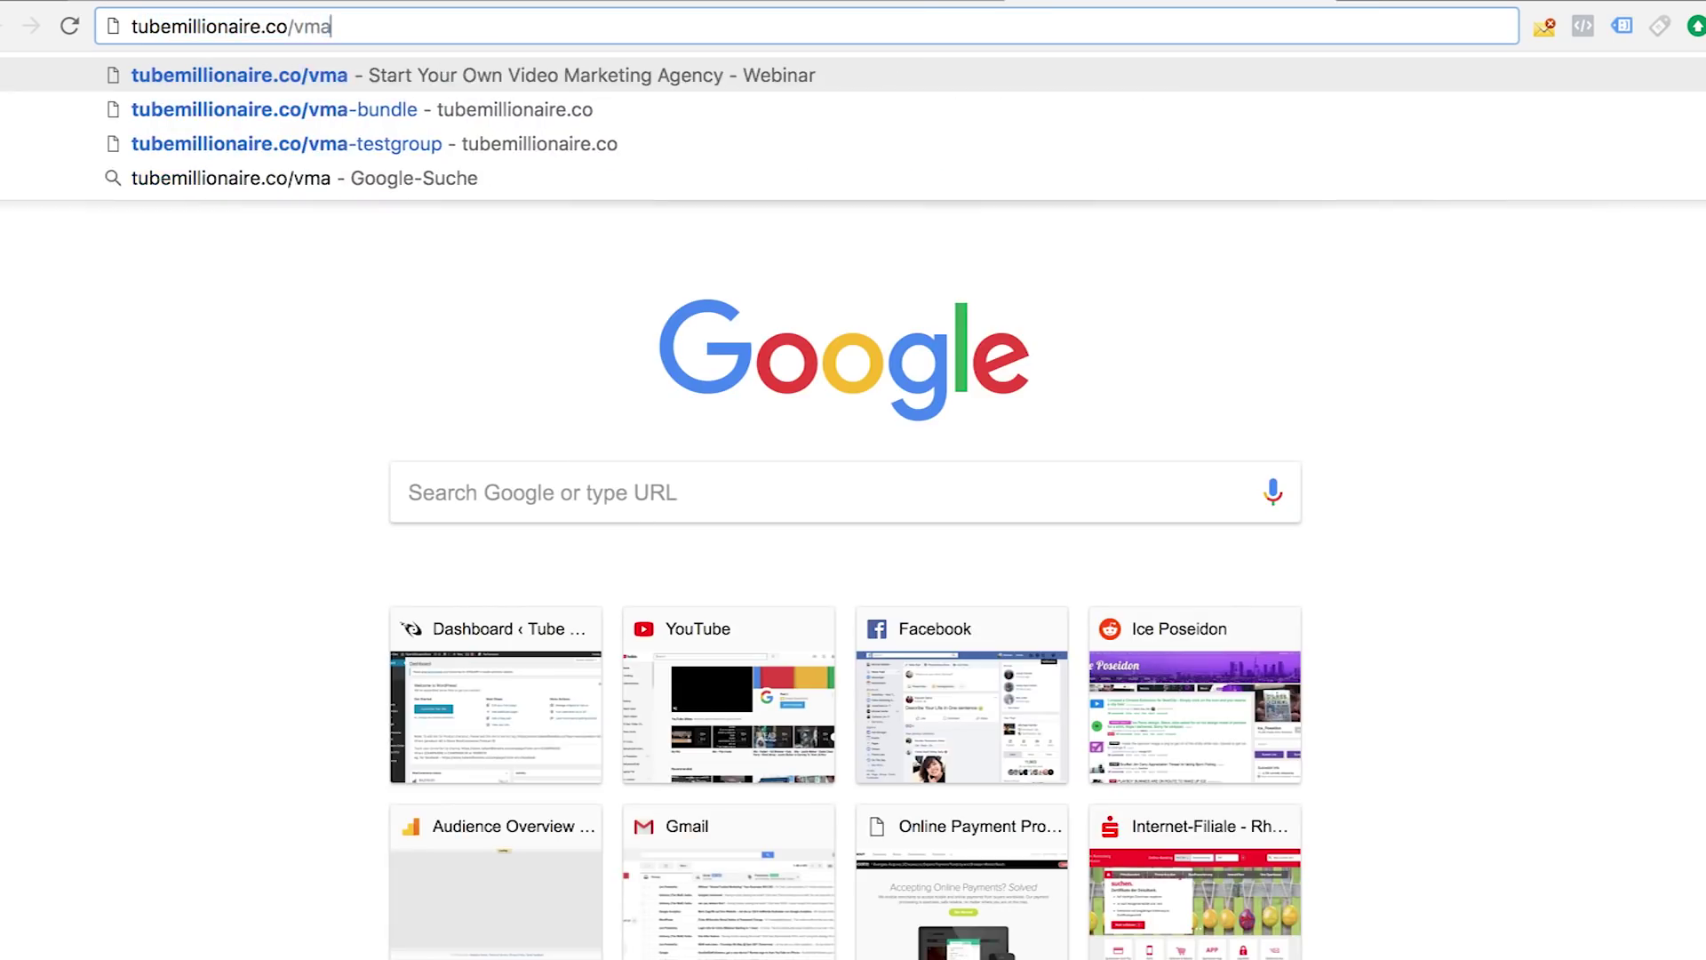
key(Return)
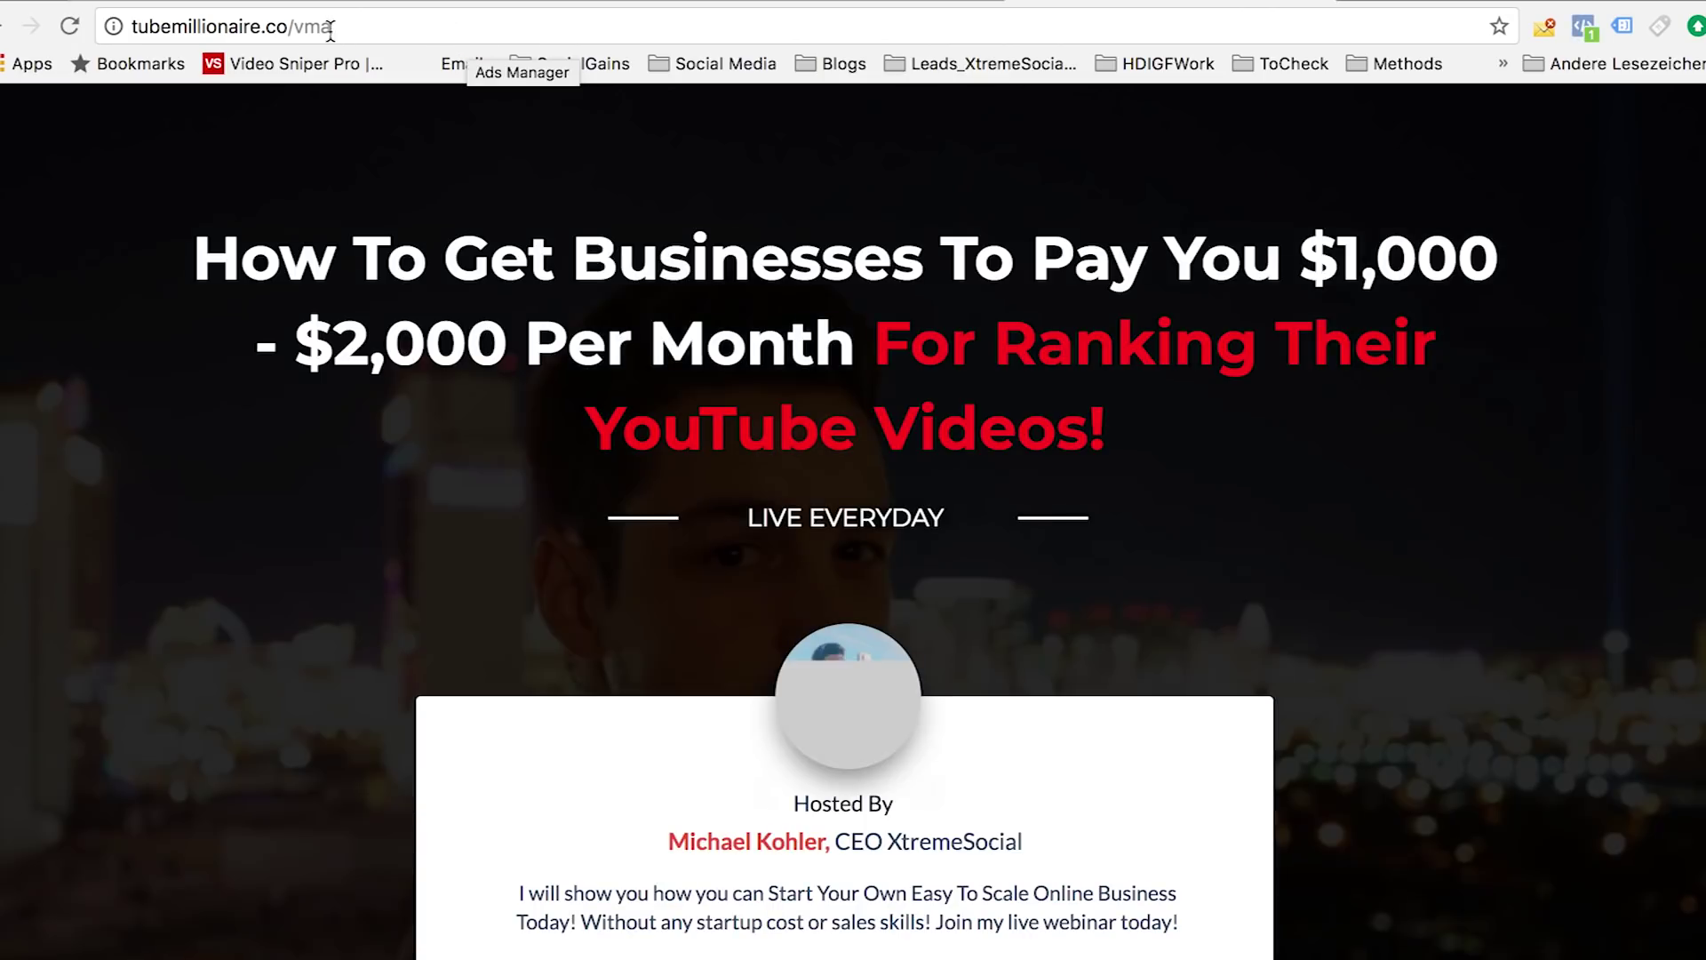
drag(190, 240, 1226, 507)
scroll(1193, 516, down, 3)
scroll(1193, 516, down, 3)
scroll(539, 382, up, 5)
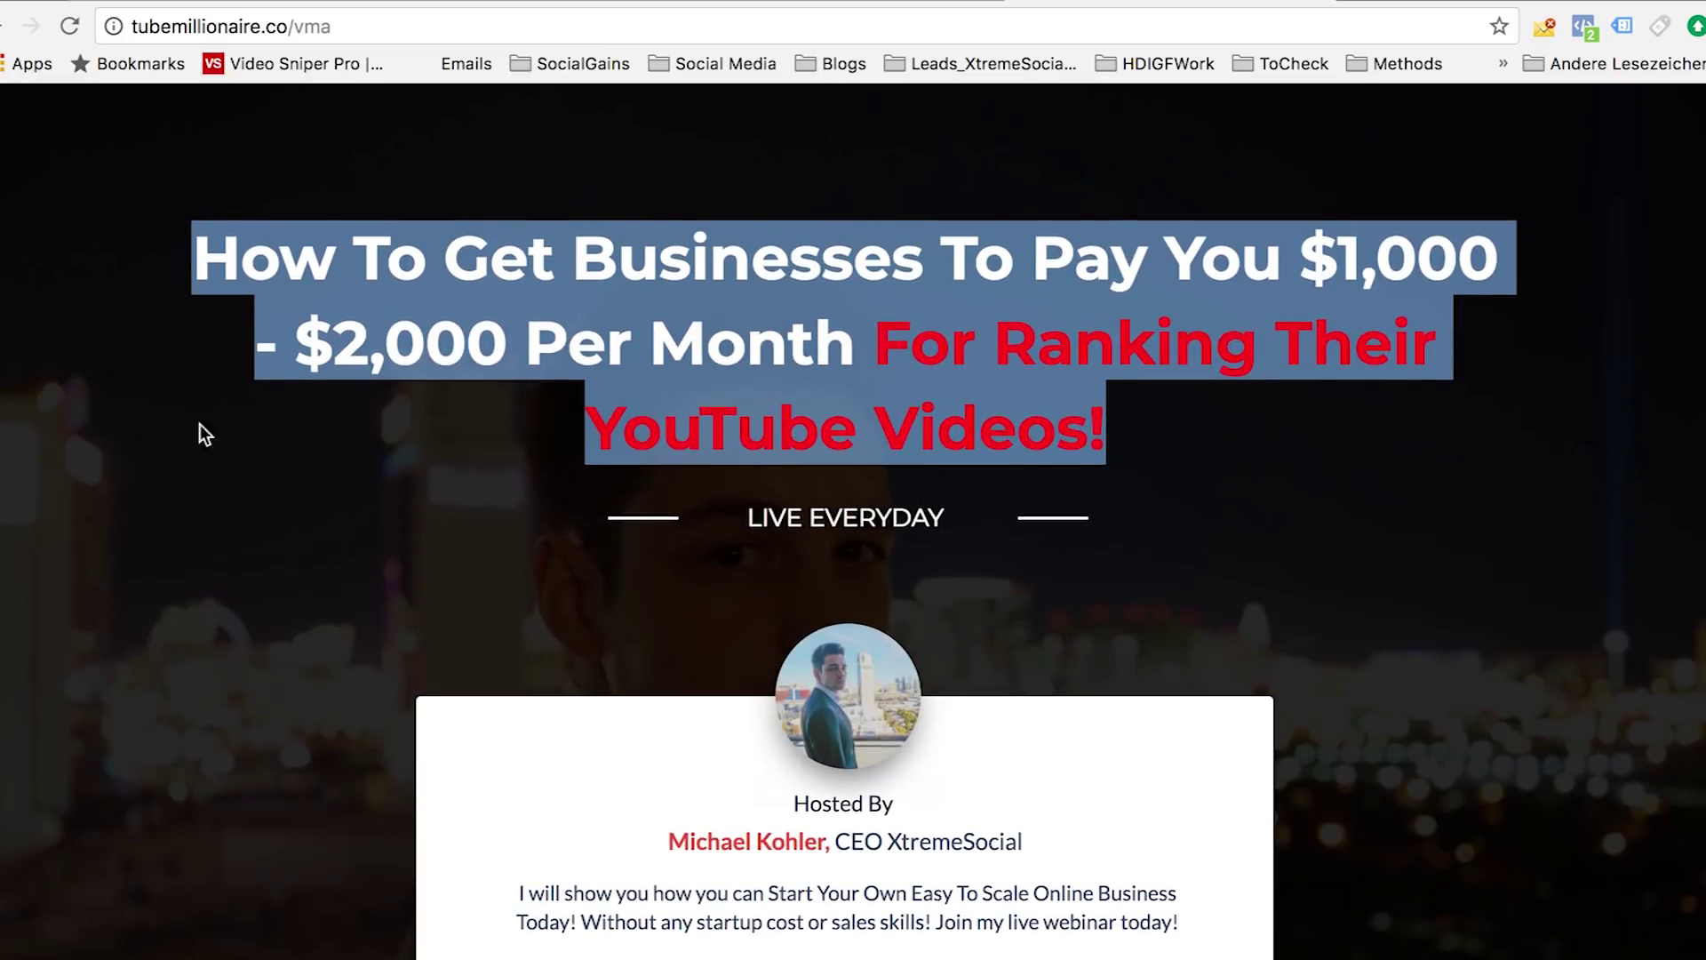
click(231, 422)
scroll(405, 418, down, 2)
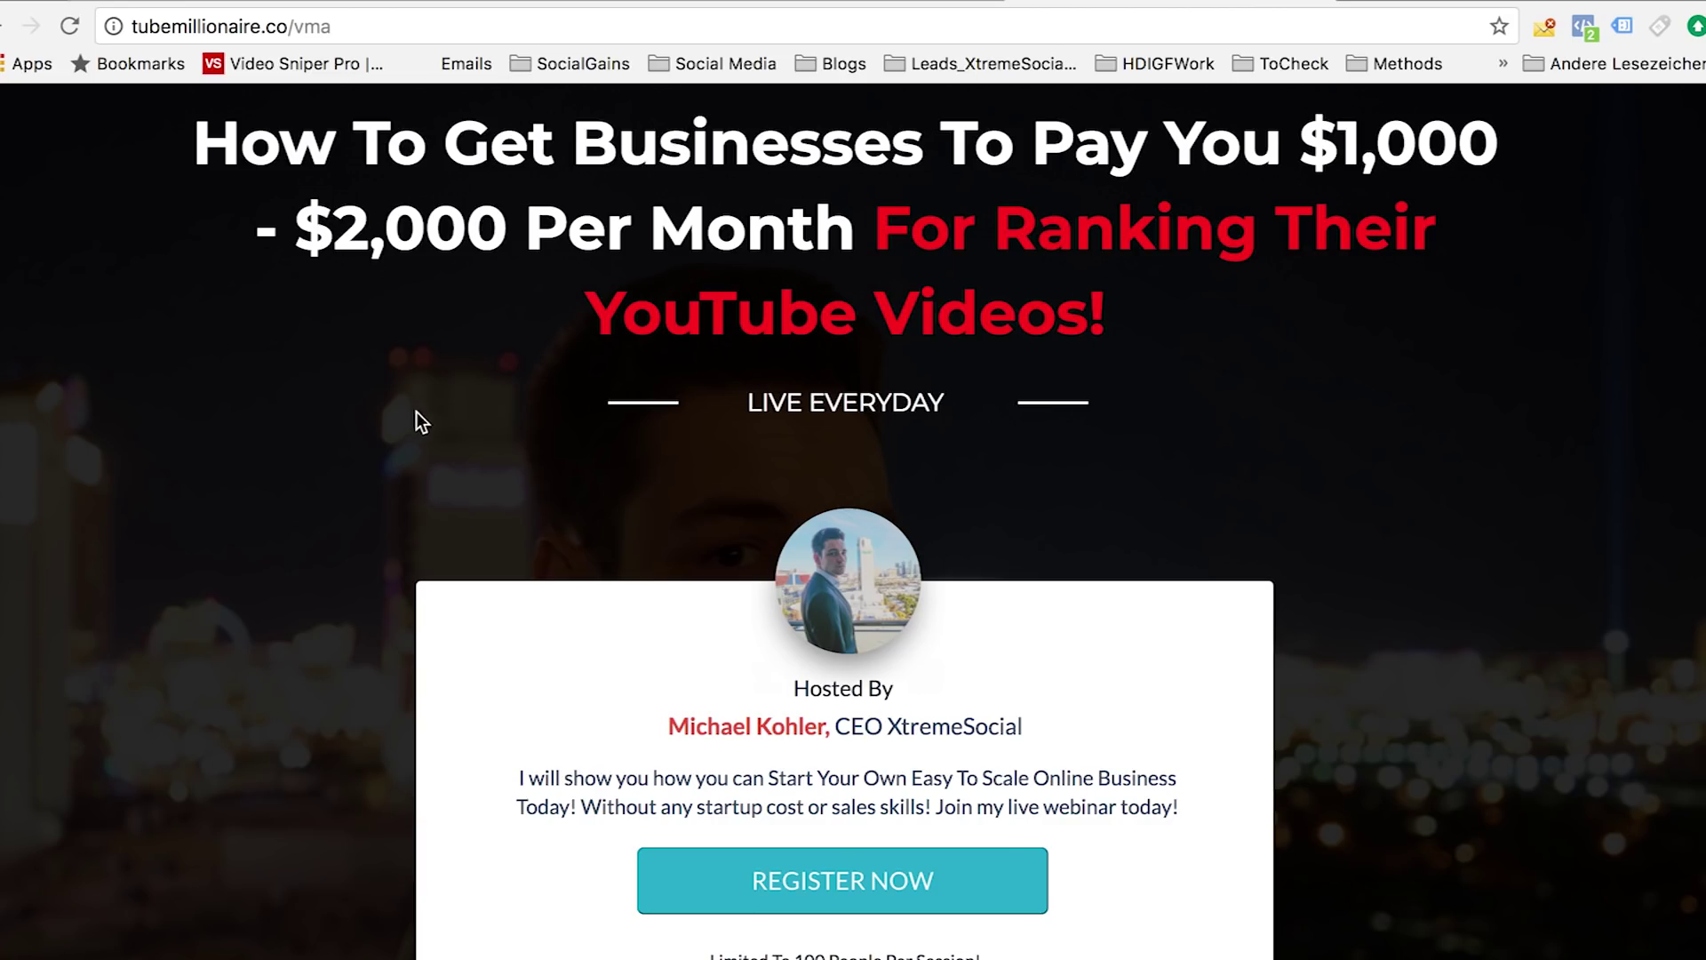
scroll(417, 417, up, 2)
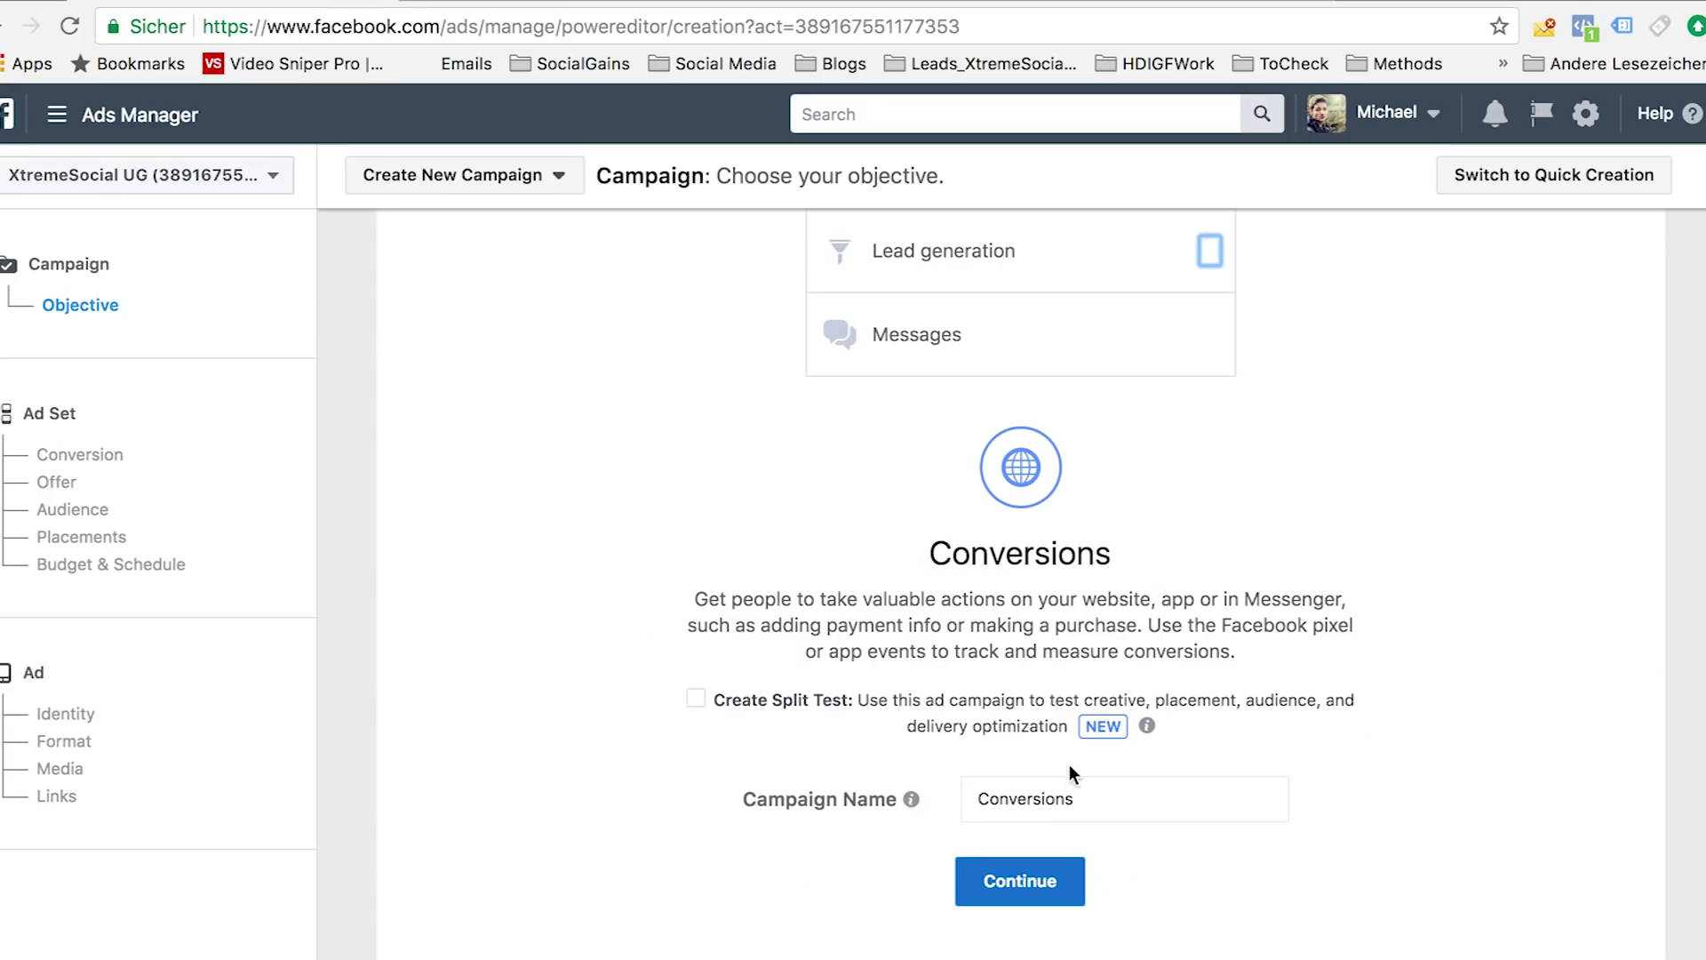
Step: Return to Ads Manager and name the campaign "VMA Webinar - Picture Ad - Facebook Desktop - TM Retargeted"
click(1067, 805)
double_click(1067, 805)
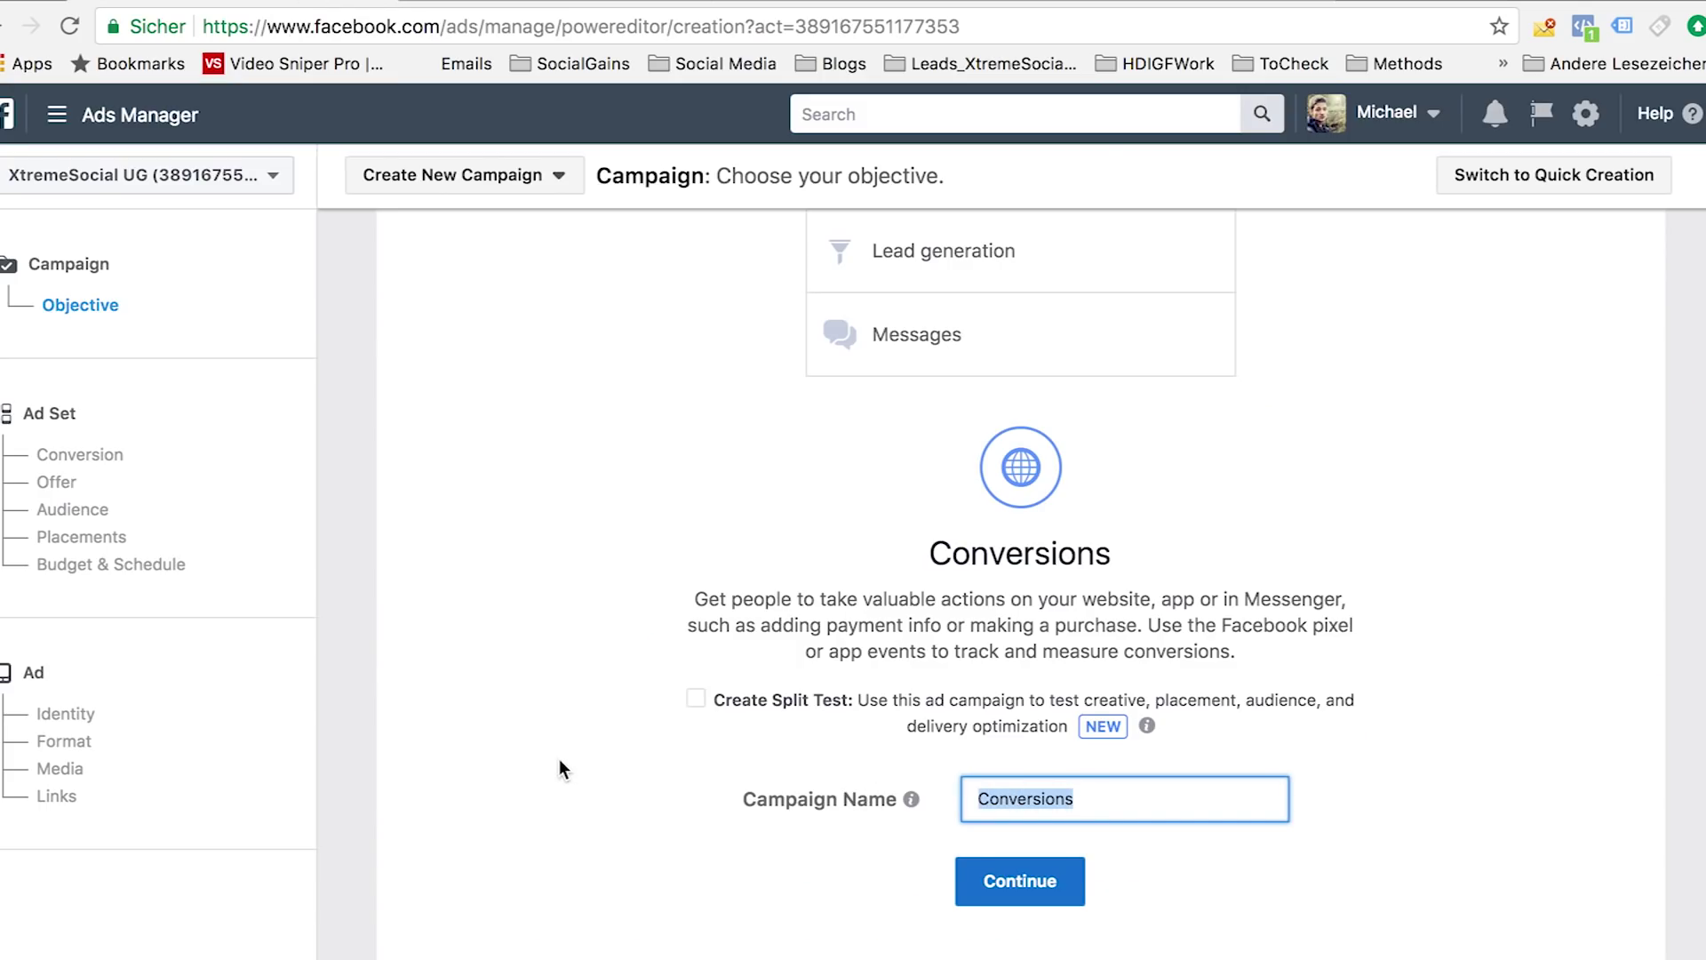
text(VVMA Webinar -)
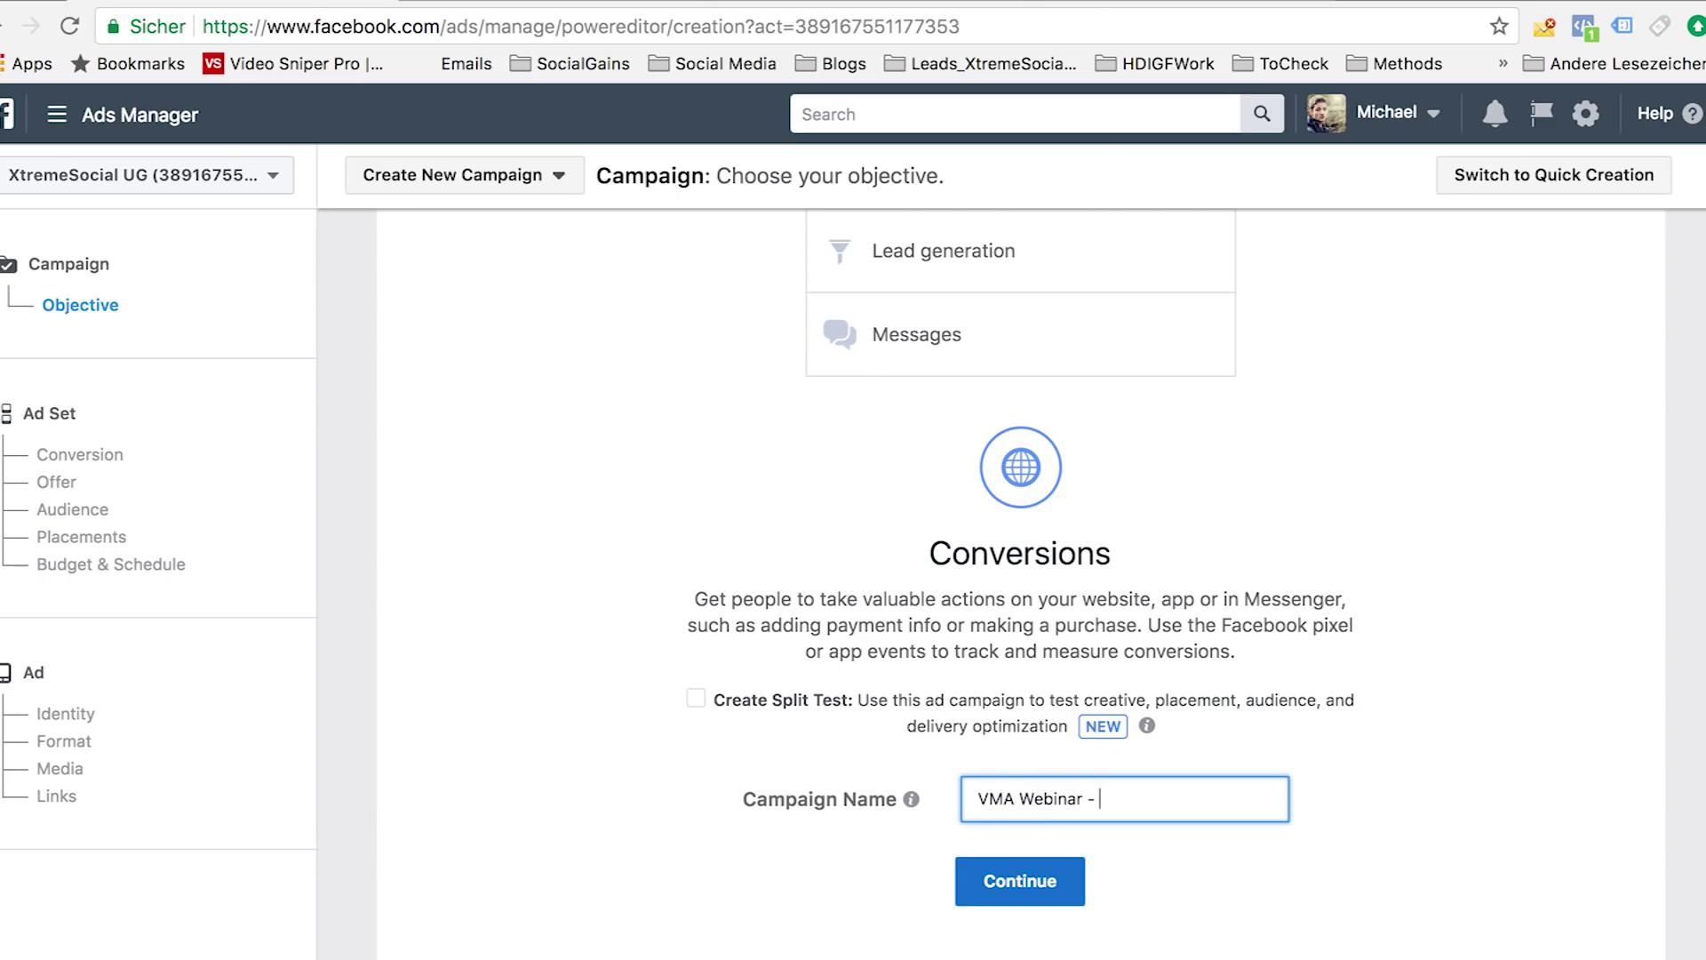
scroll(736, 524, up, 3)
scroll(736, 524, down, 3)
scroll(737, 516, down, 1)
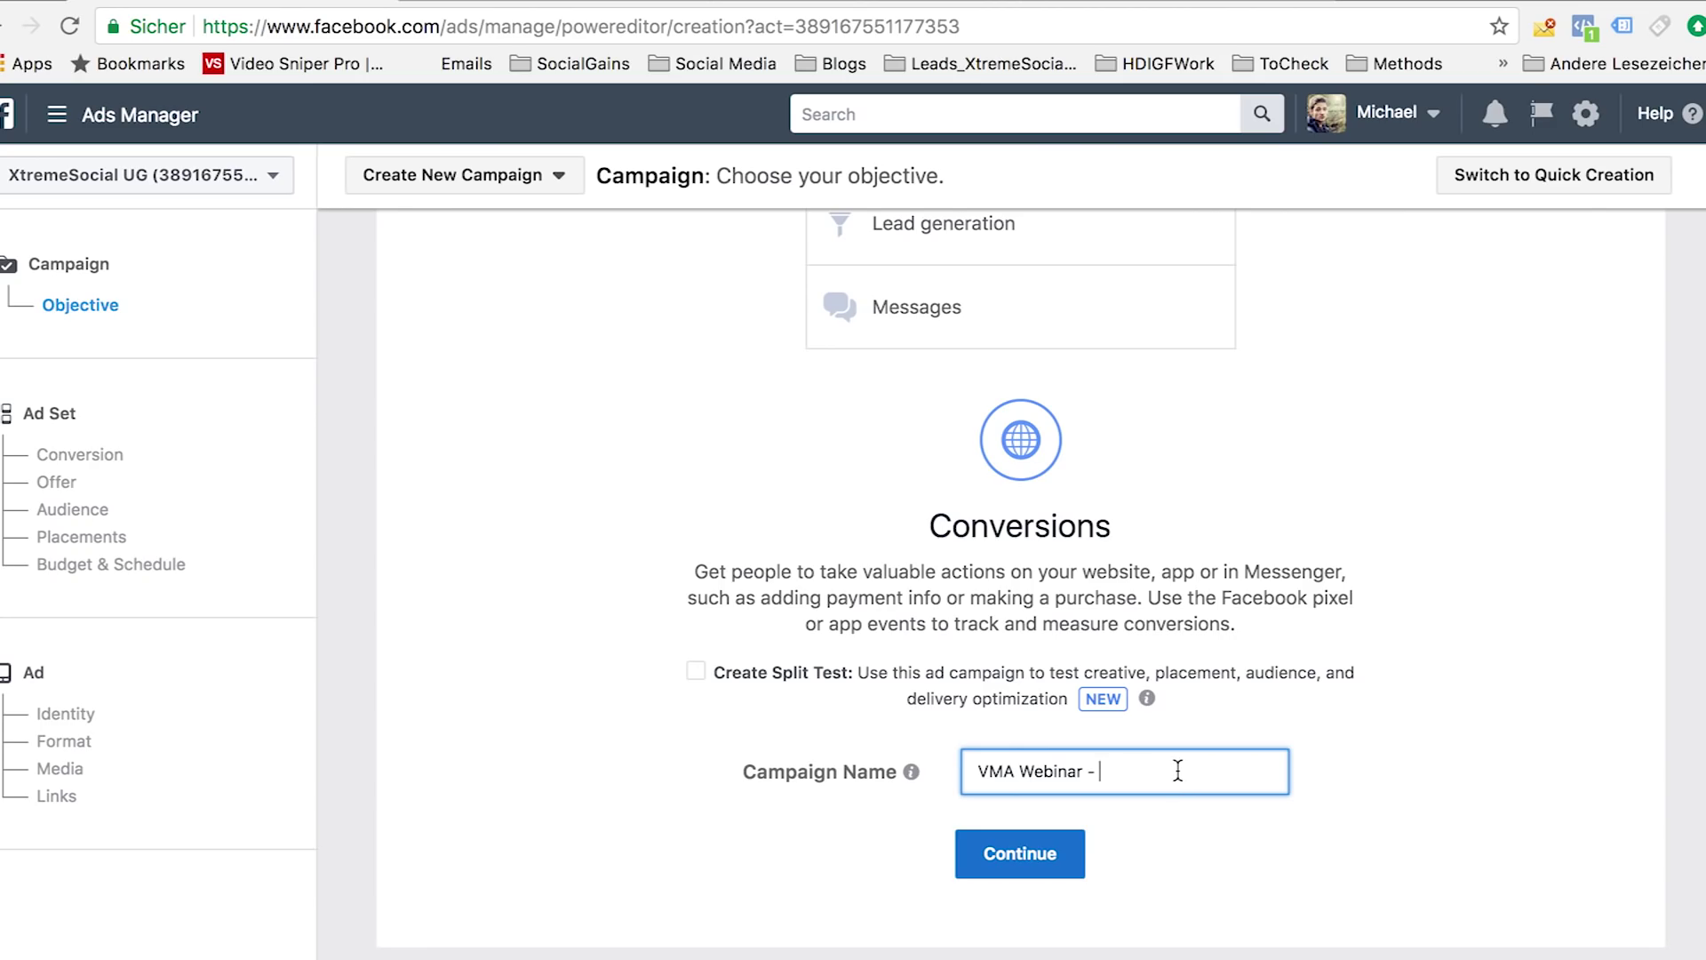
text(Picture)
text( Ad - )
text(De)
key(BackSpace)
key(BackSpace)
text(Facebook )
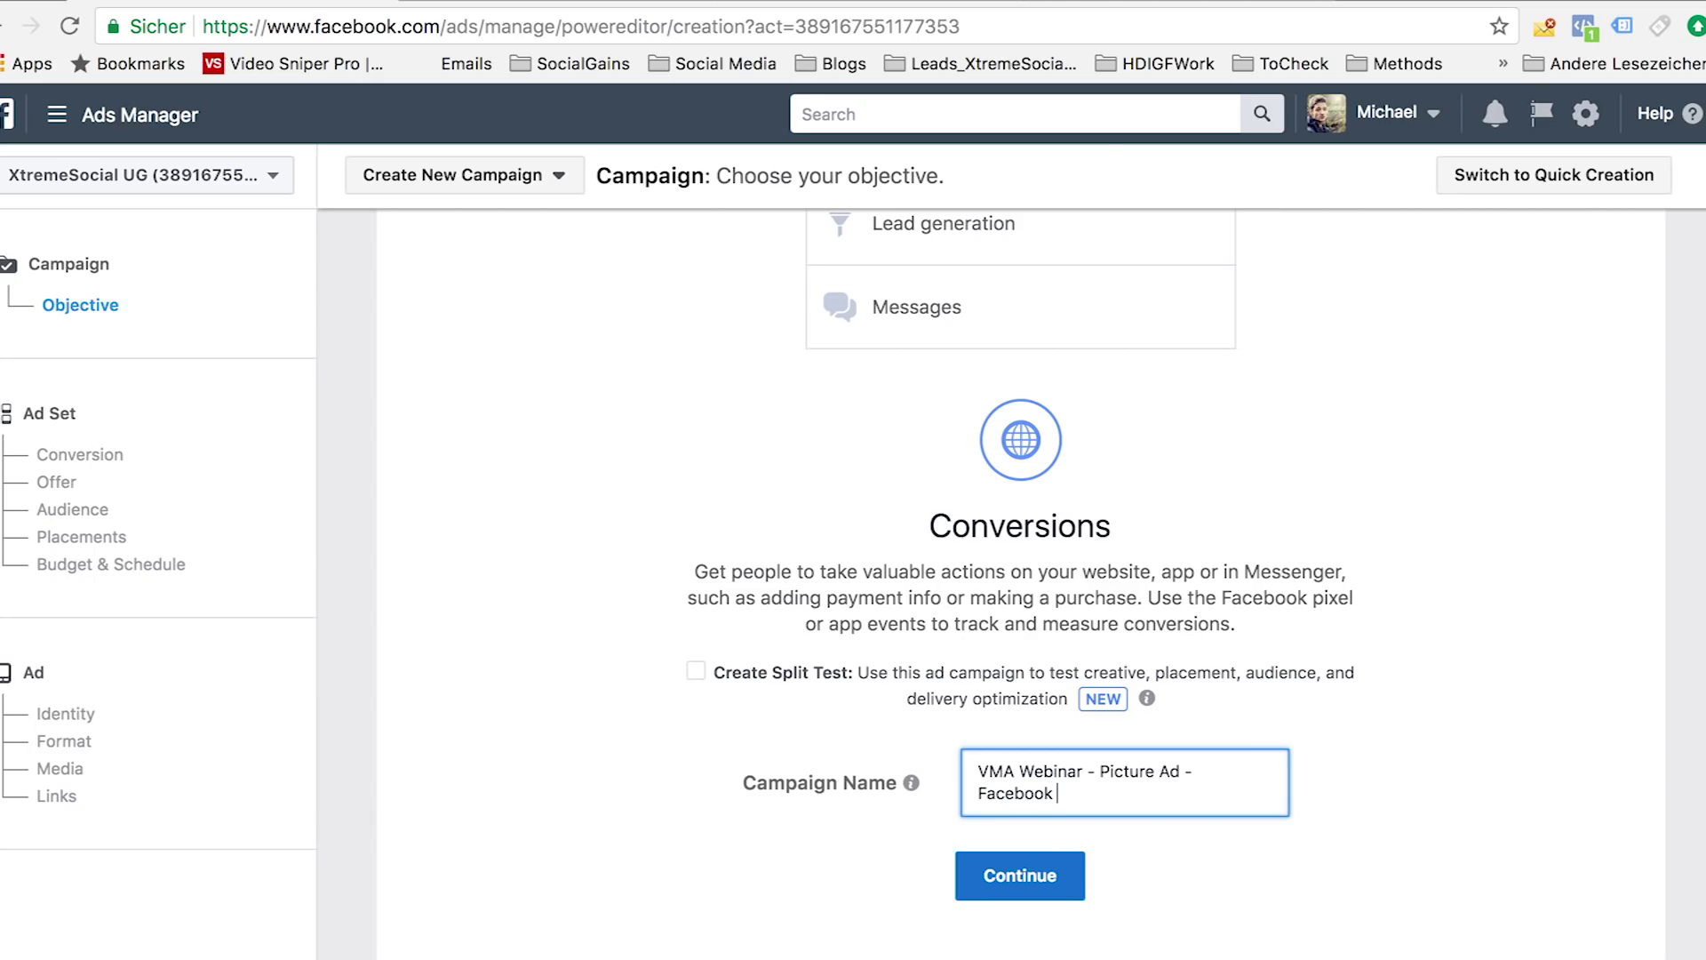
text(Desktop)
text(-)
text(TM Retargete)
key(BackSpace)
key(BackSpace)
text(geted)
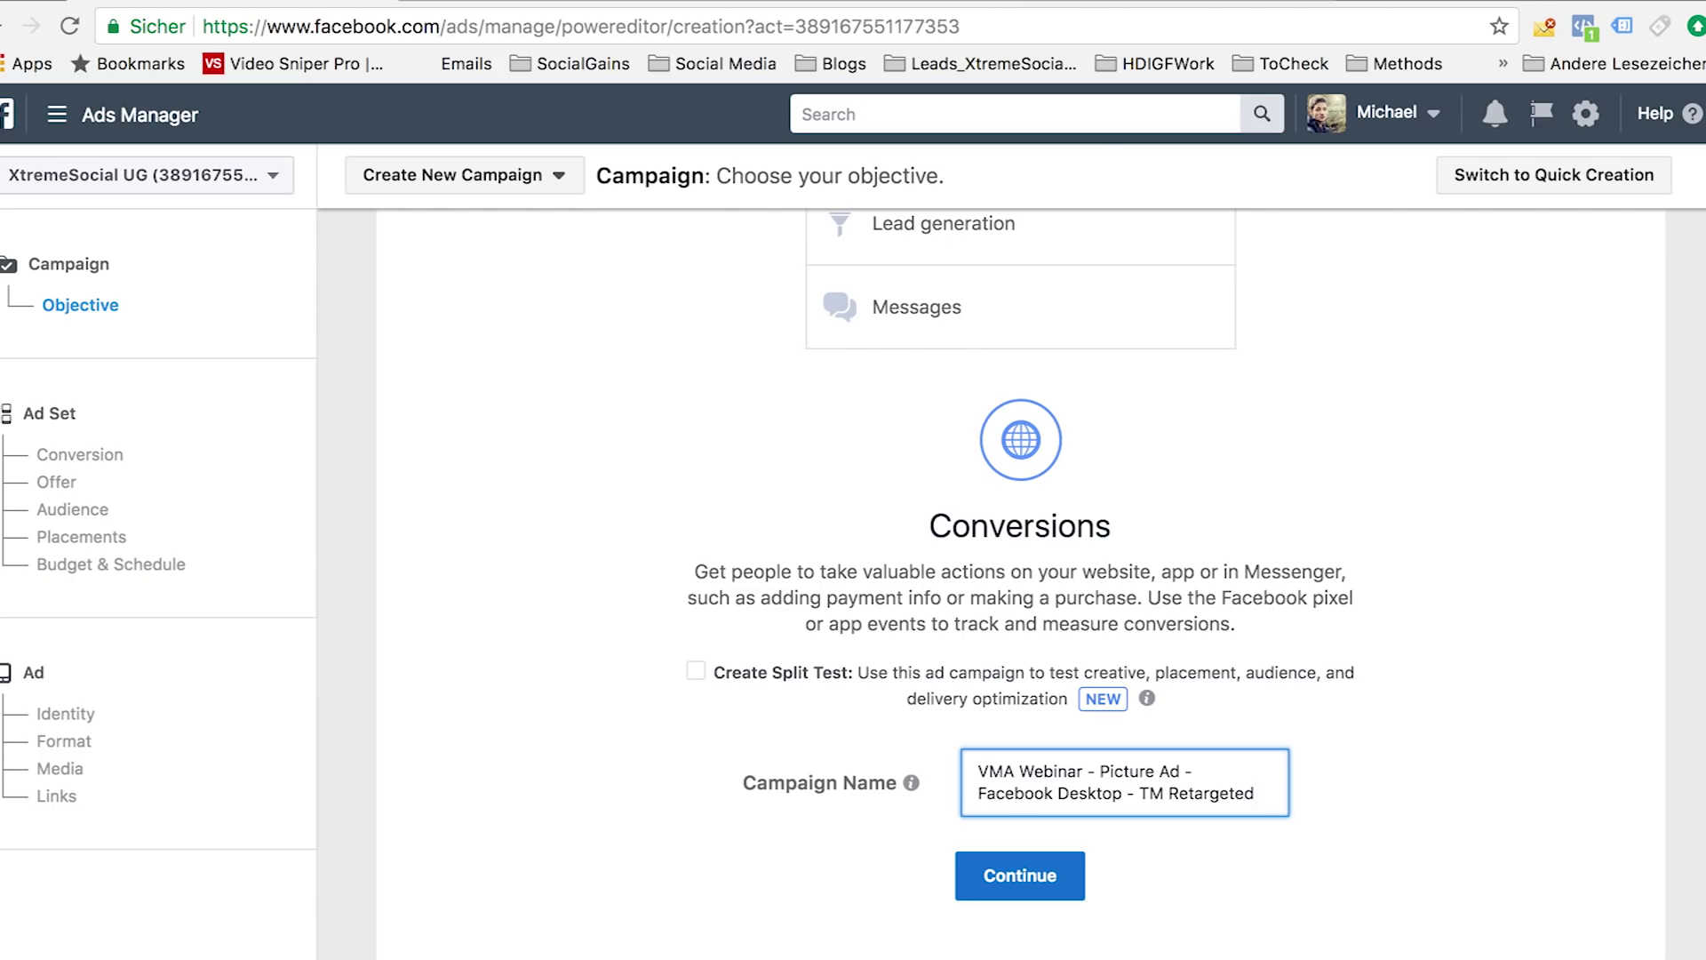
Step: Continue to the ad set and choose VMA Webinar Sign Up as its website conversion
click(996, 884)
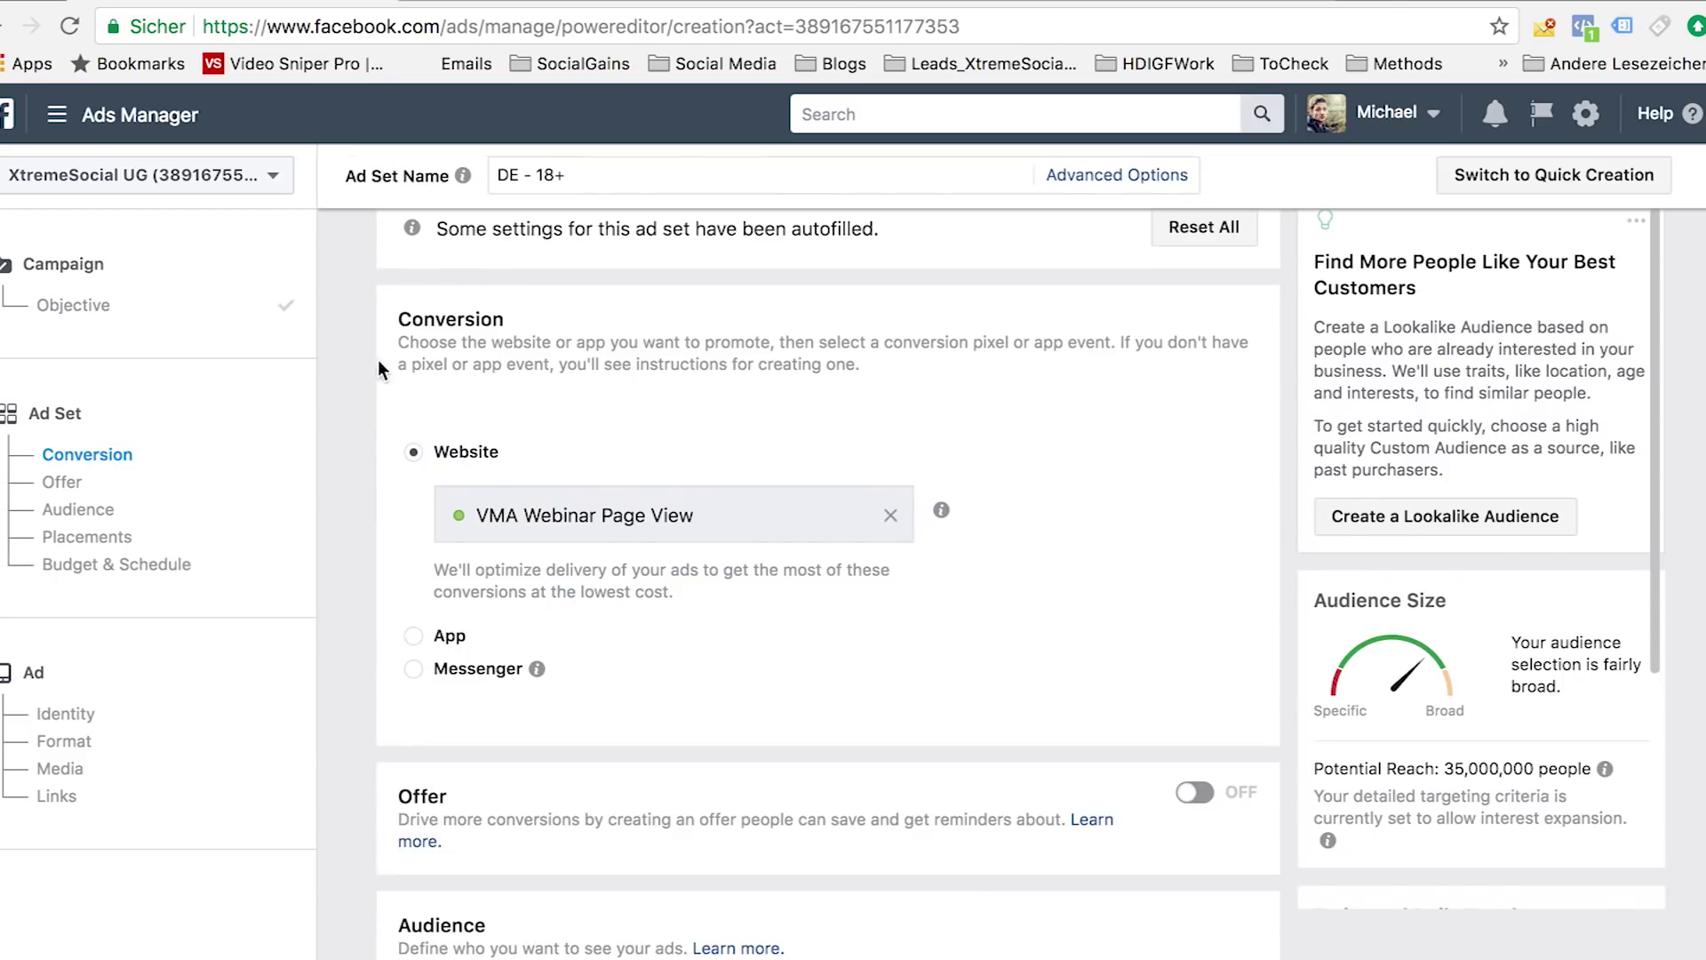
scroll(385, 328, up, 1)
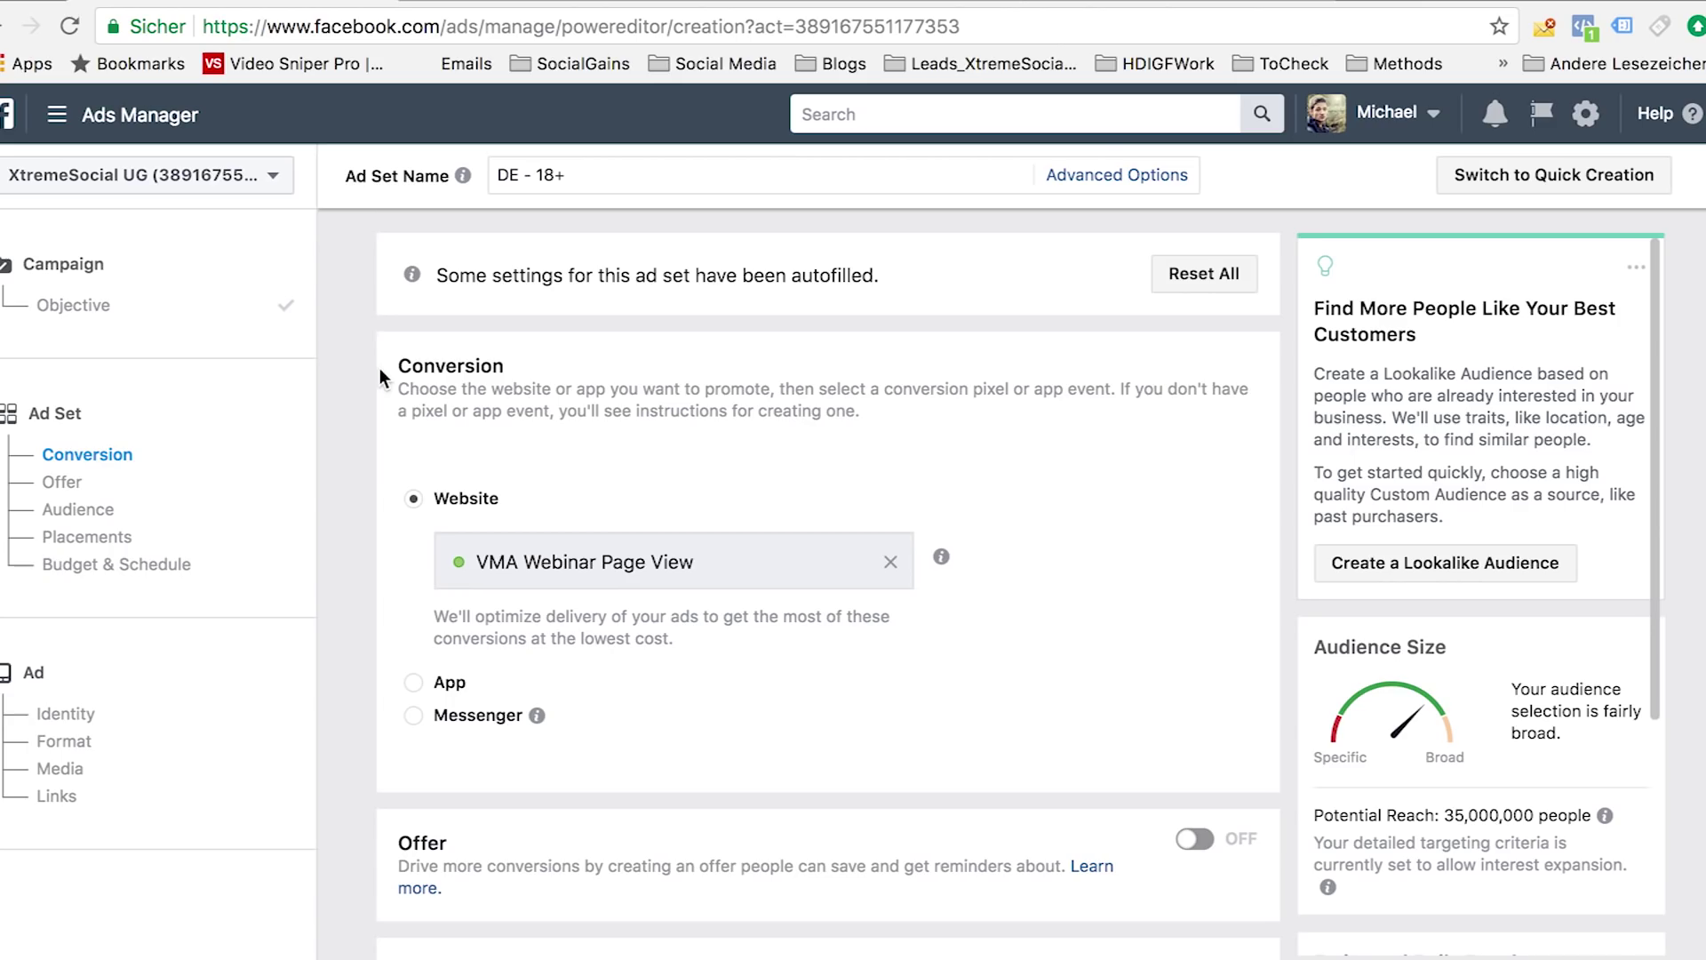
drag(705, 562, 471, 564)
text(vma)
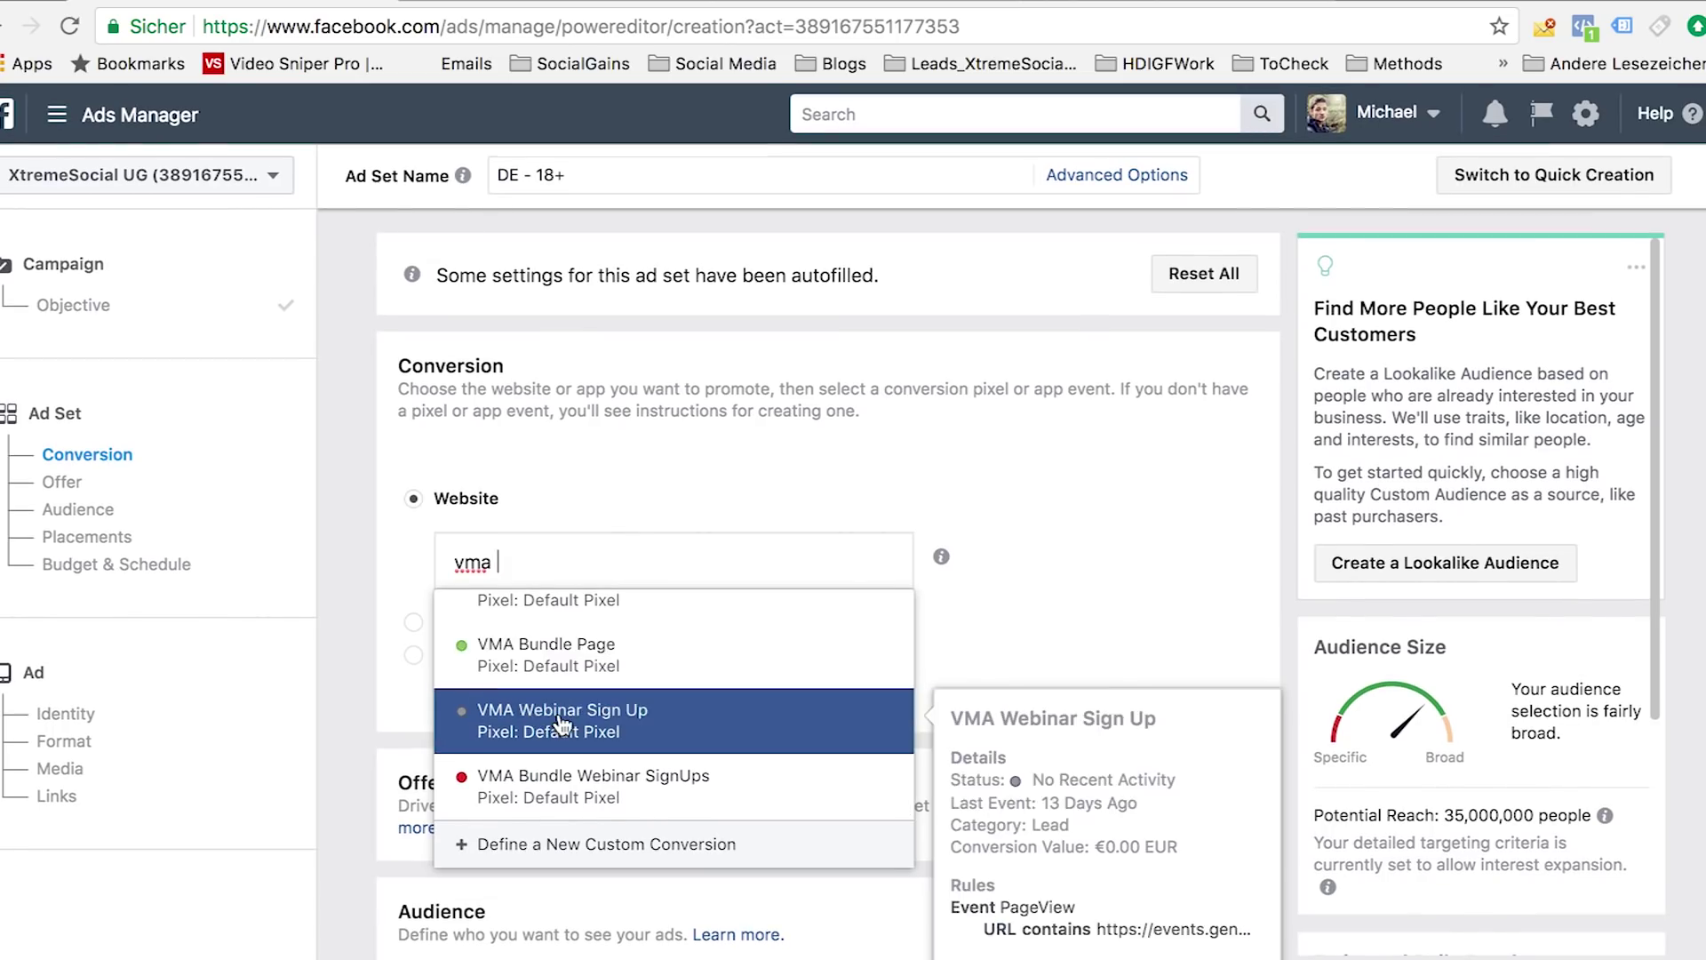
click(551, 718)
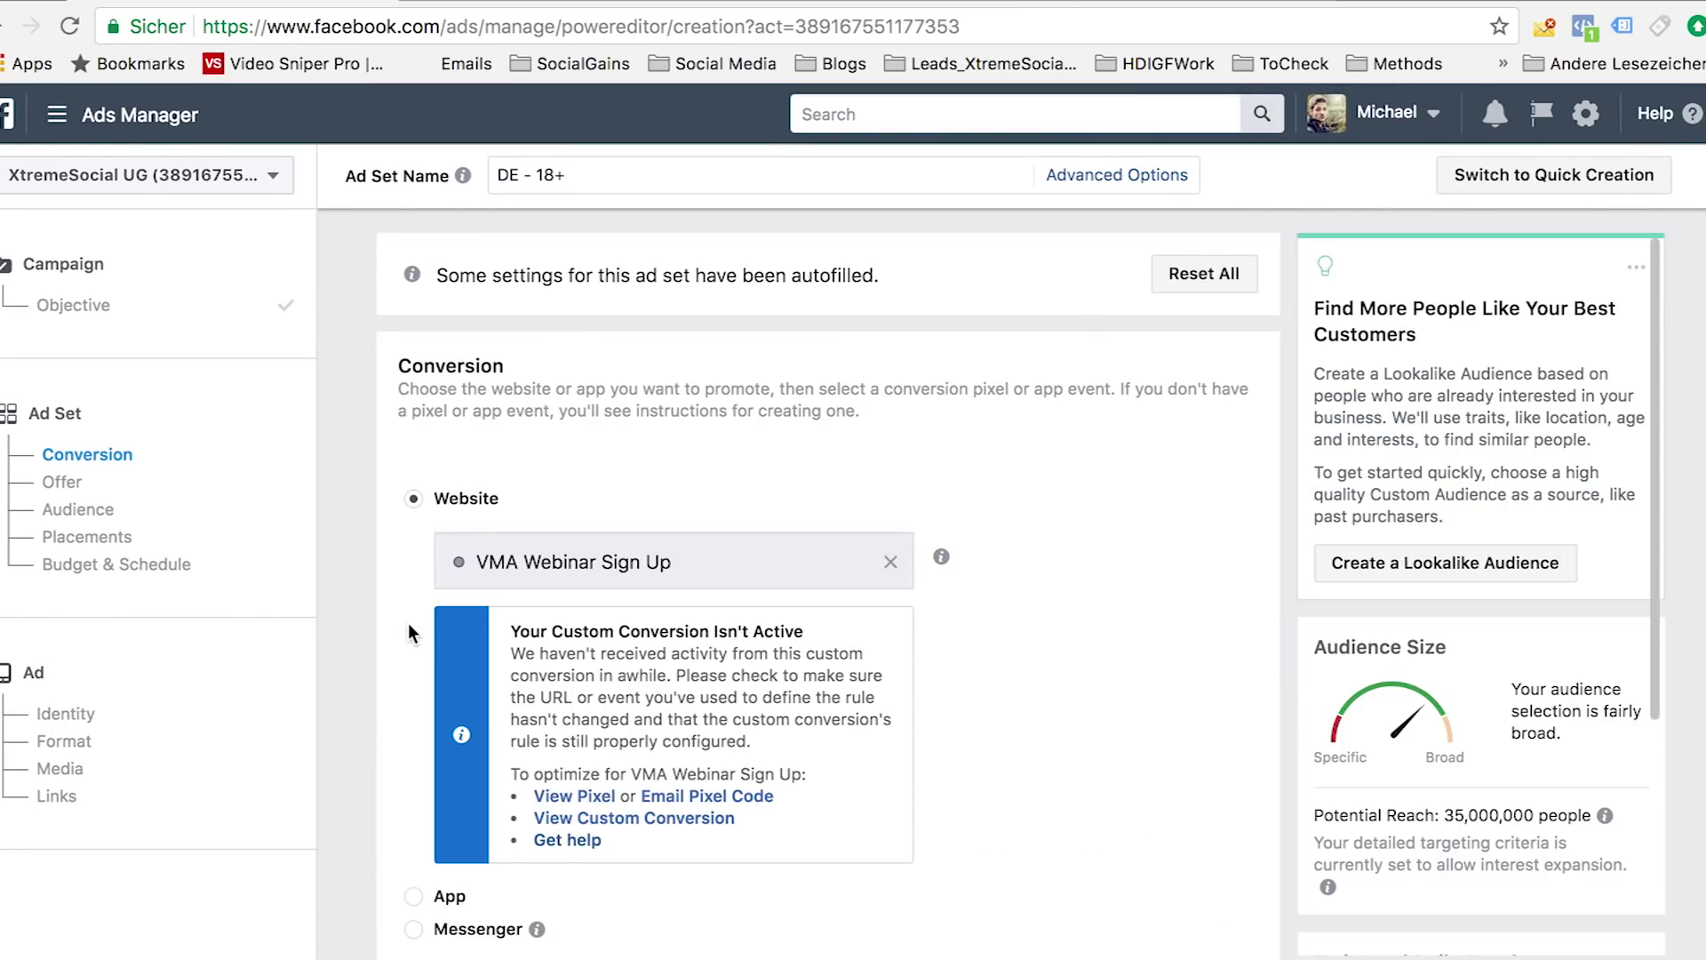
Step: Look at the tubemillionaire.co/vma landing page again, and return to Ads Manager to review the selected website conversion
scroll(434, 644, down, 1)
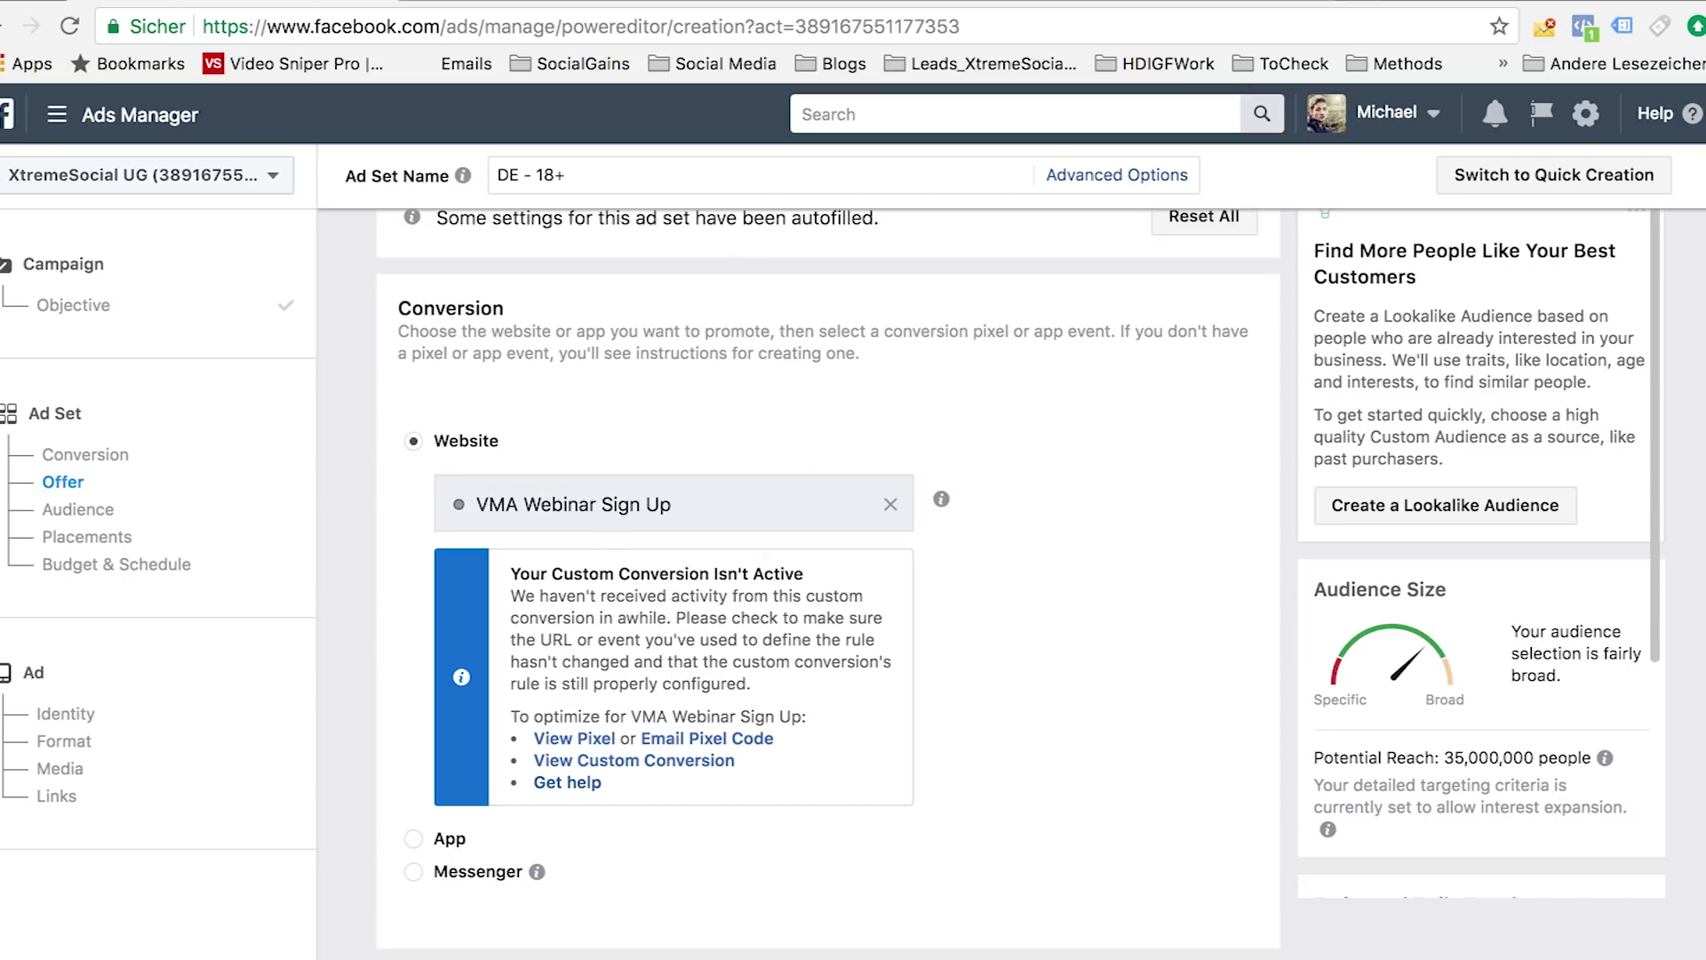
click(1107, 5)
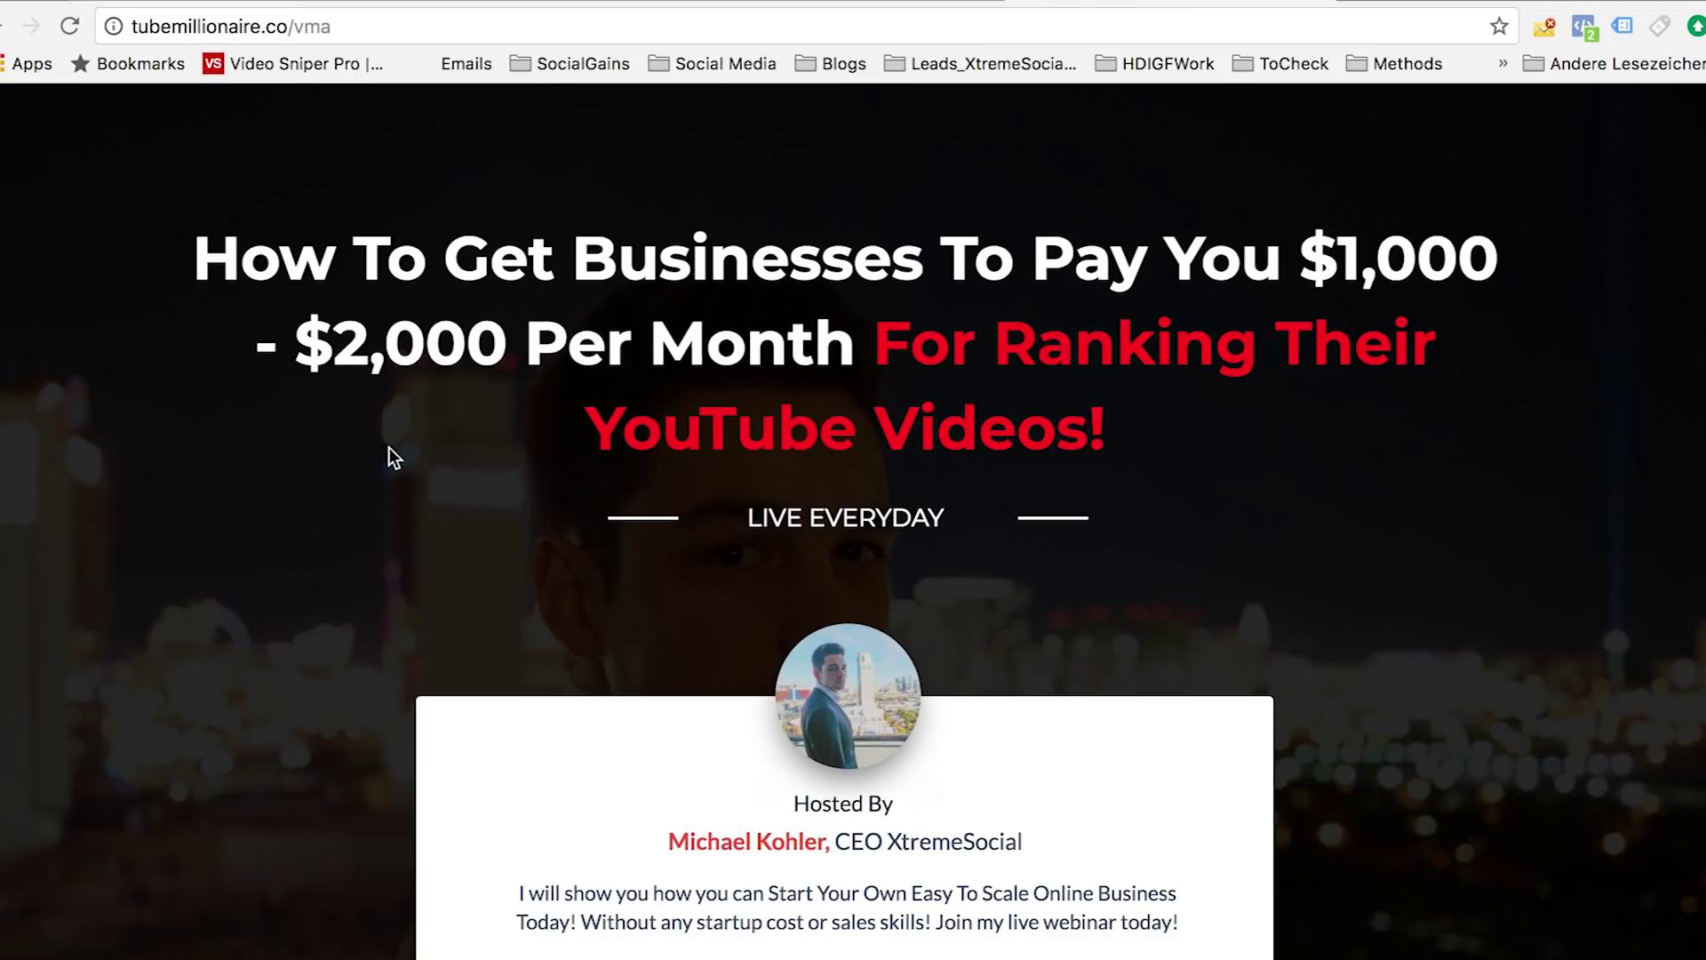
click(313, 3)
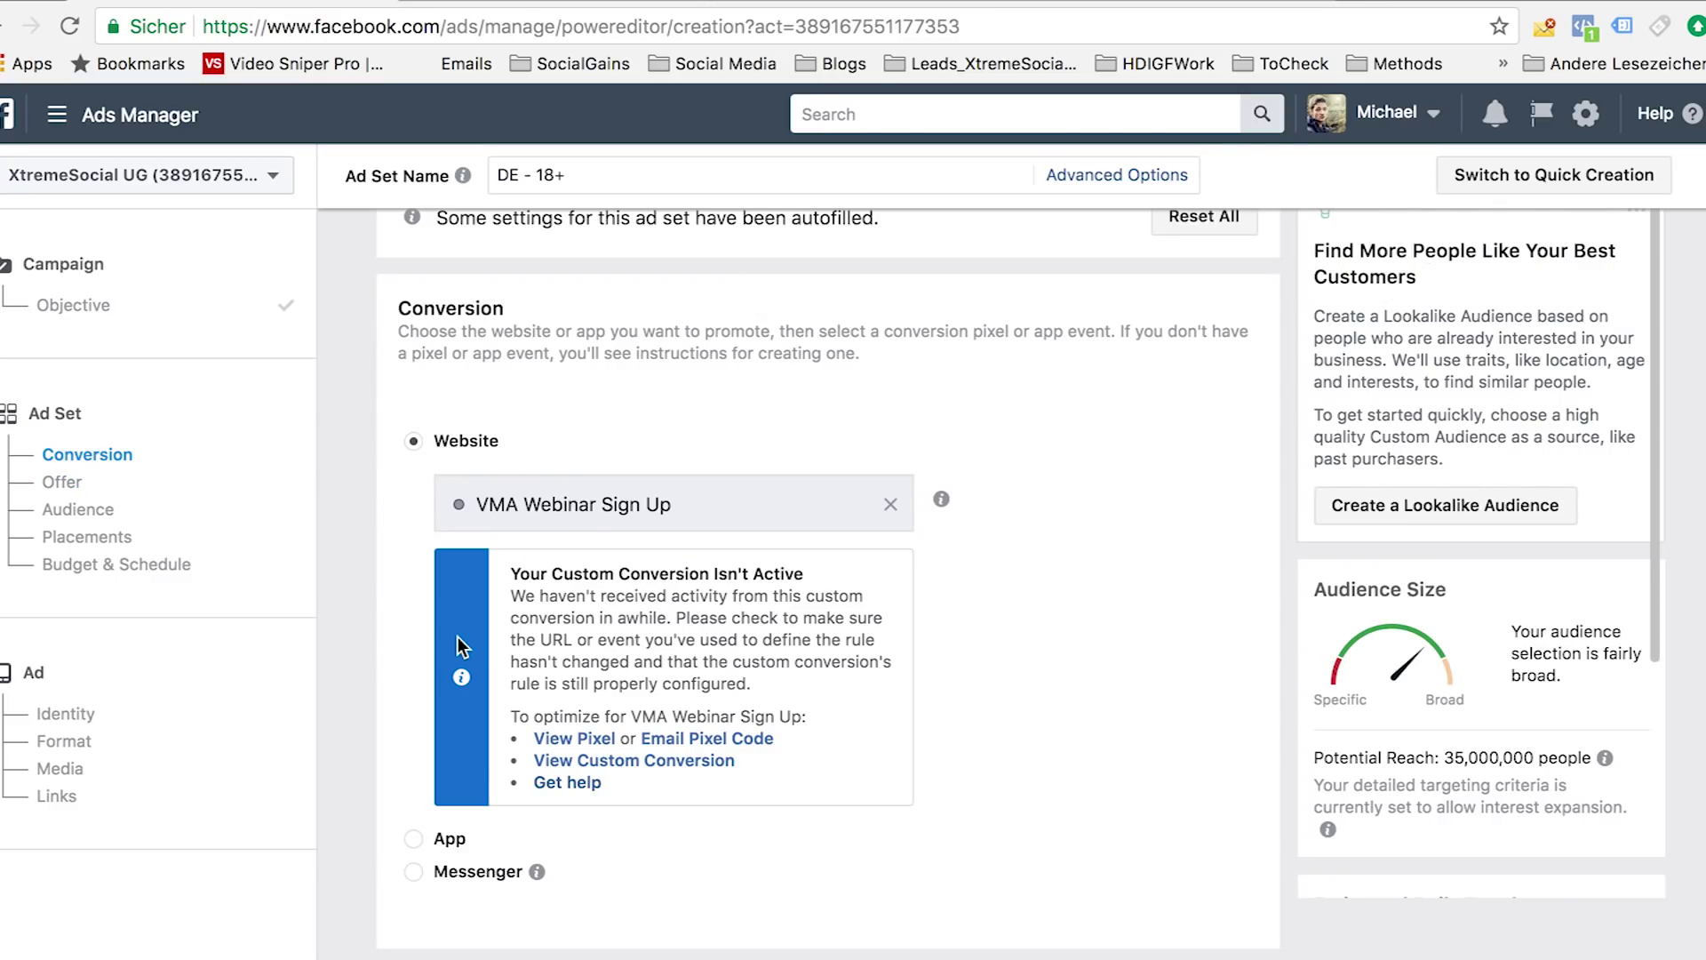
click(635, 499)
drag(635, 499, 451, 500)
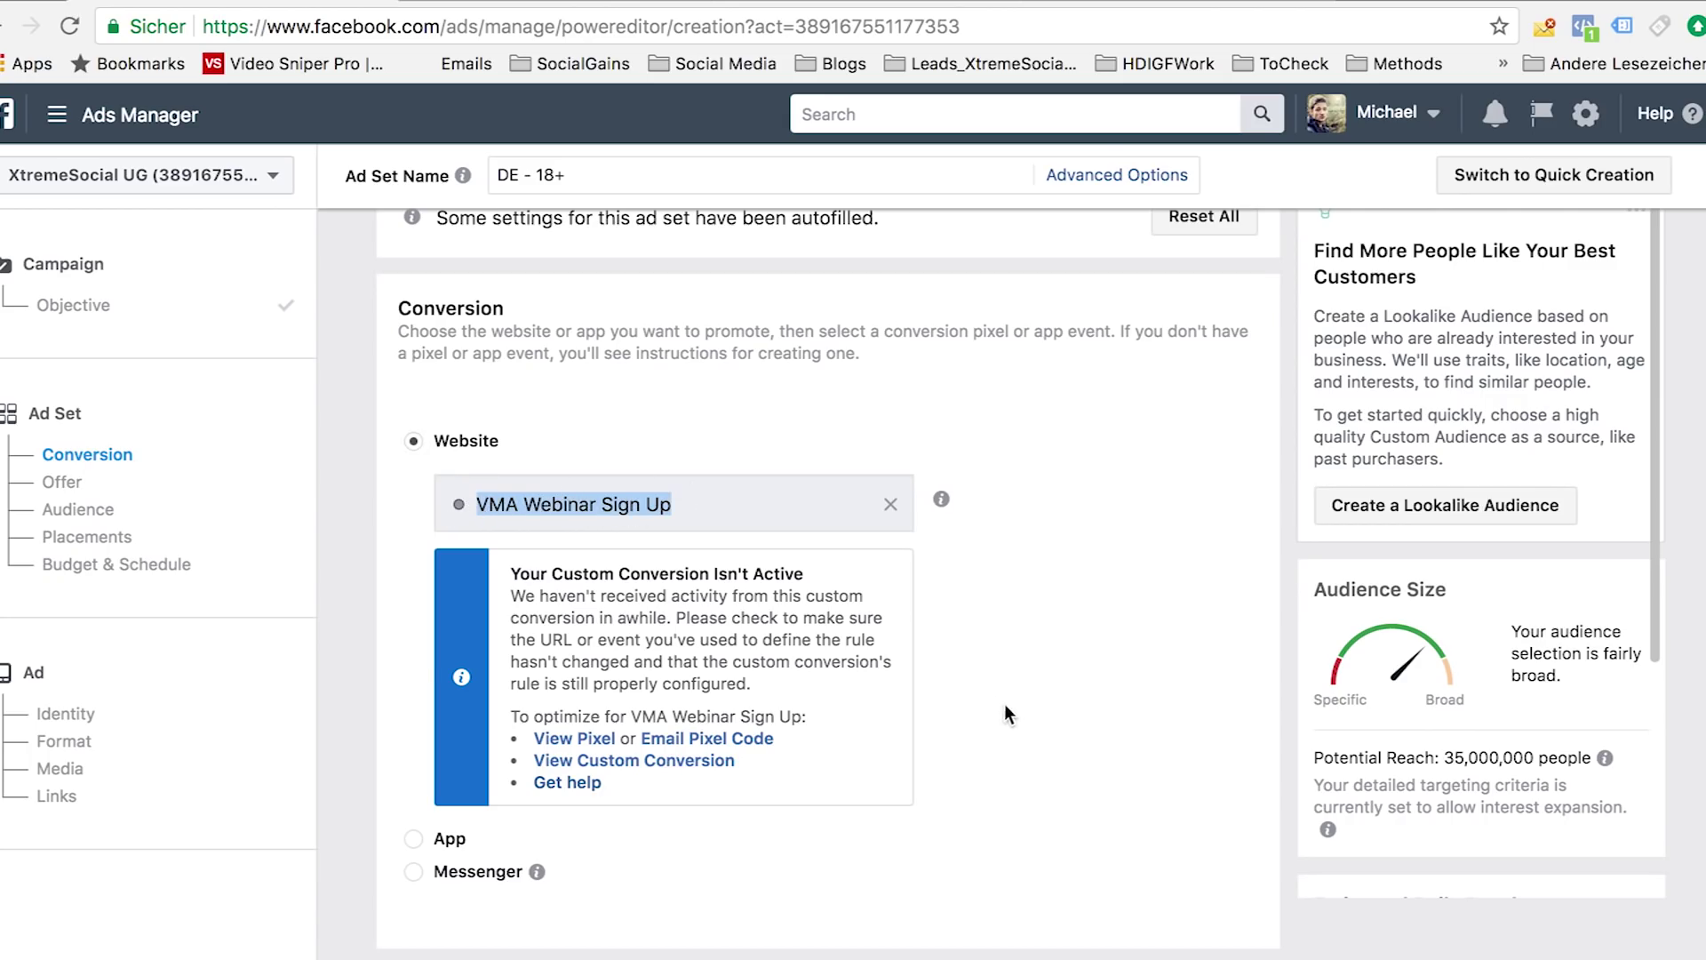
Step: Replace Germany with United States as the audience location for the ad set
scroll(989, 690, down, 5)
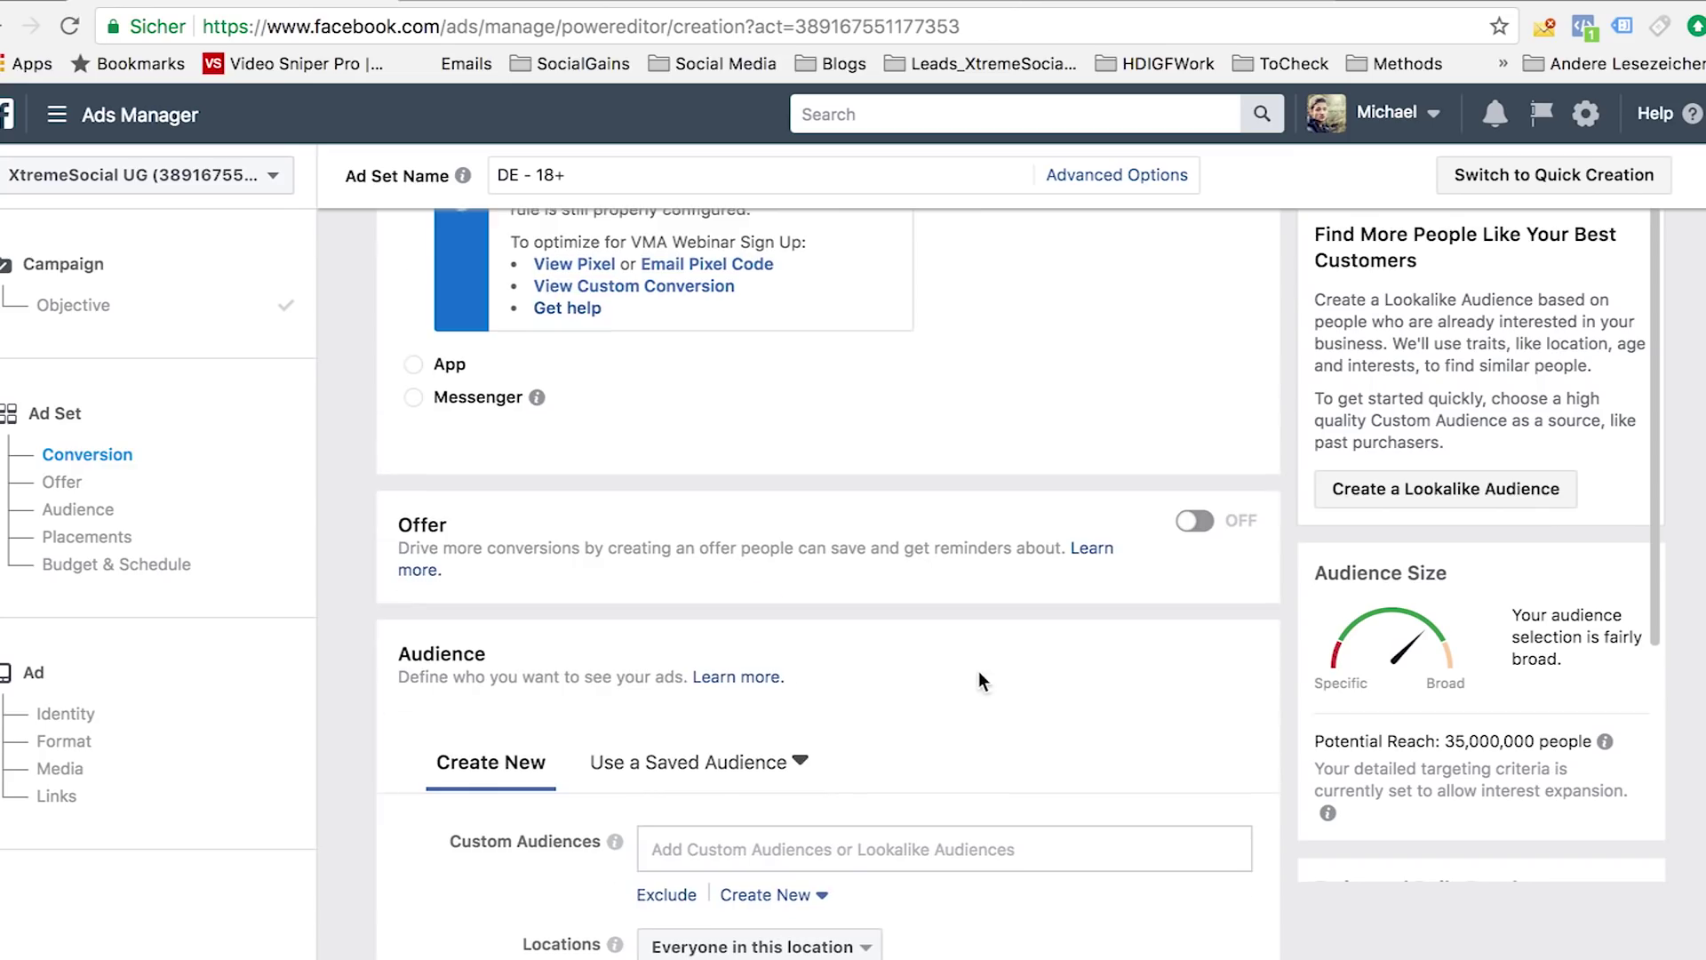
scroll(977, 682, down, 2)
scroll(578, 663, up, 4)
scroll(644, 356, up, 2)
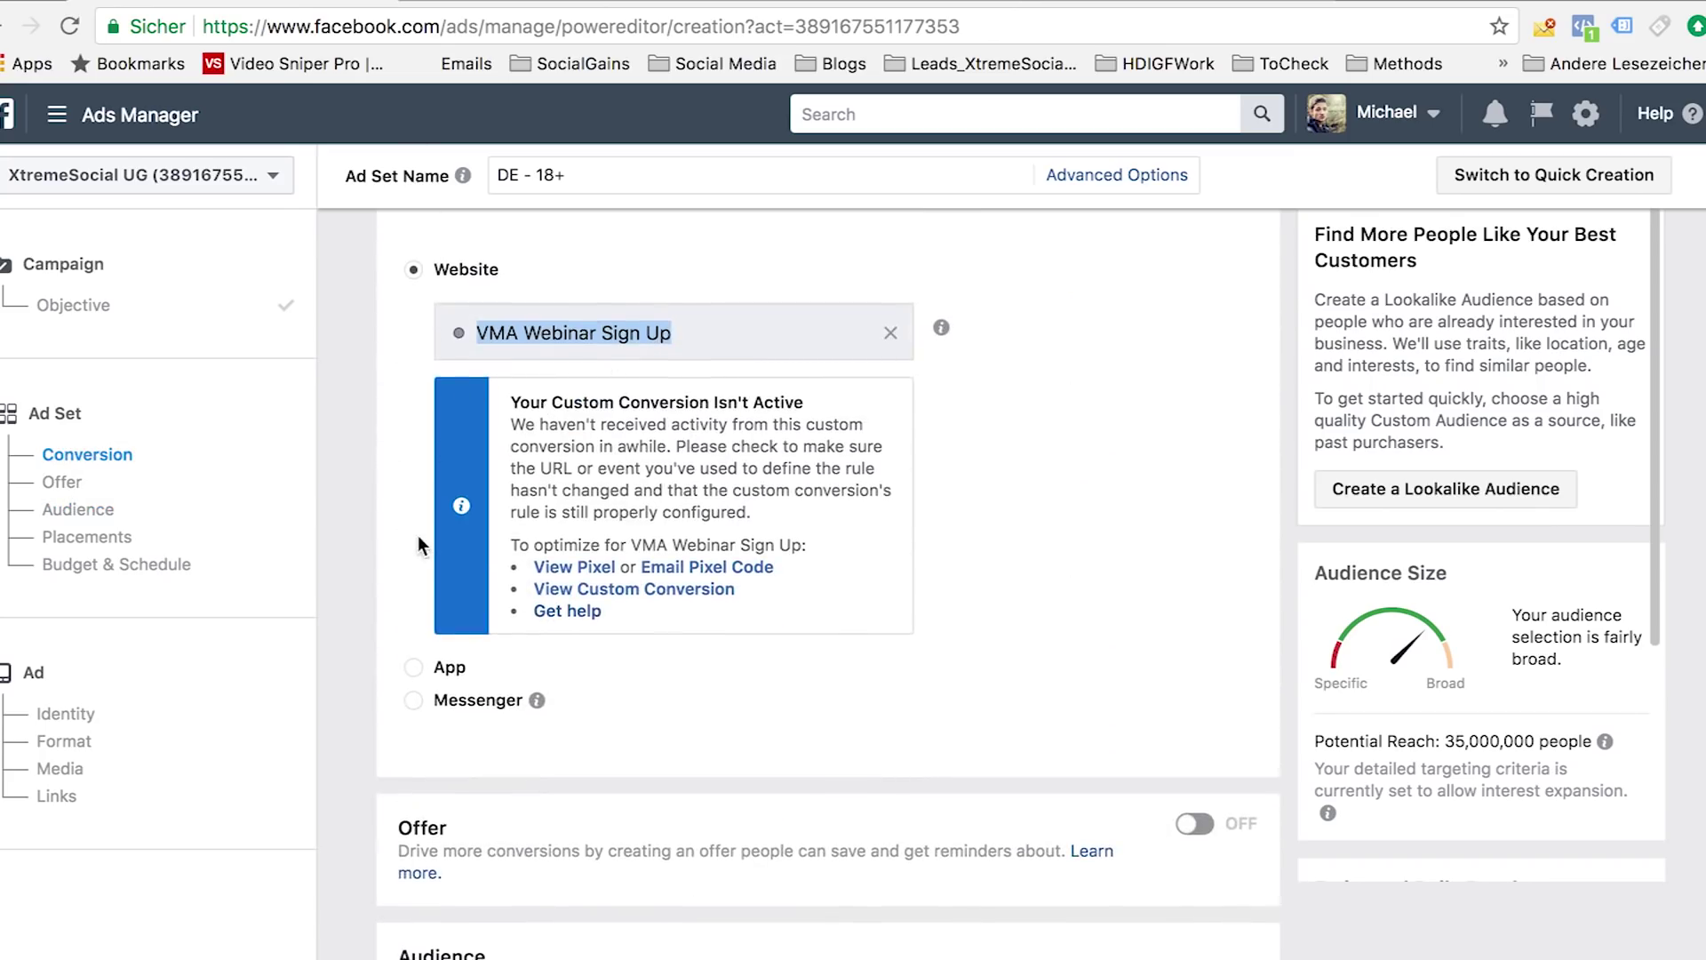
scroll(417, 535, down, 4)
scroll(416, 529, down, 1)
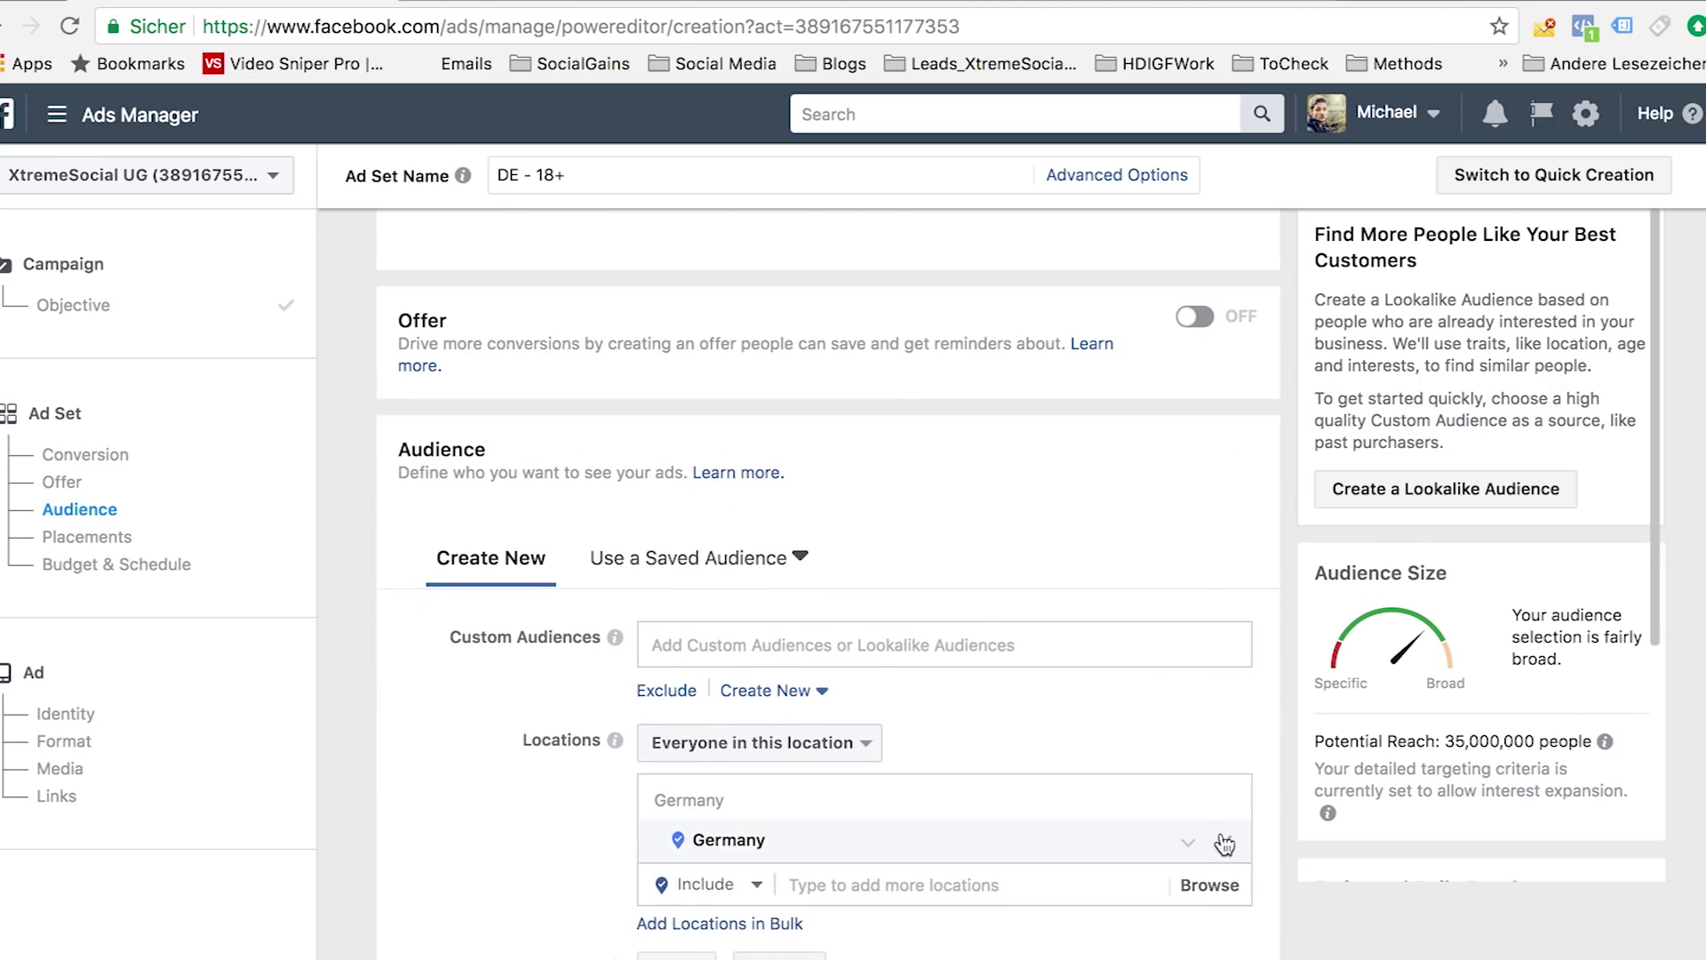
key(BackSpace)
click(804, 795)
text(unite states)
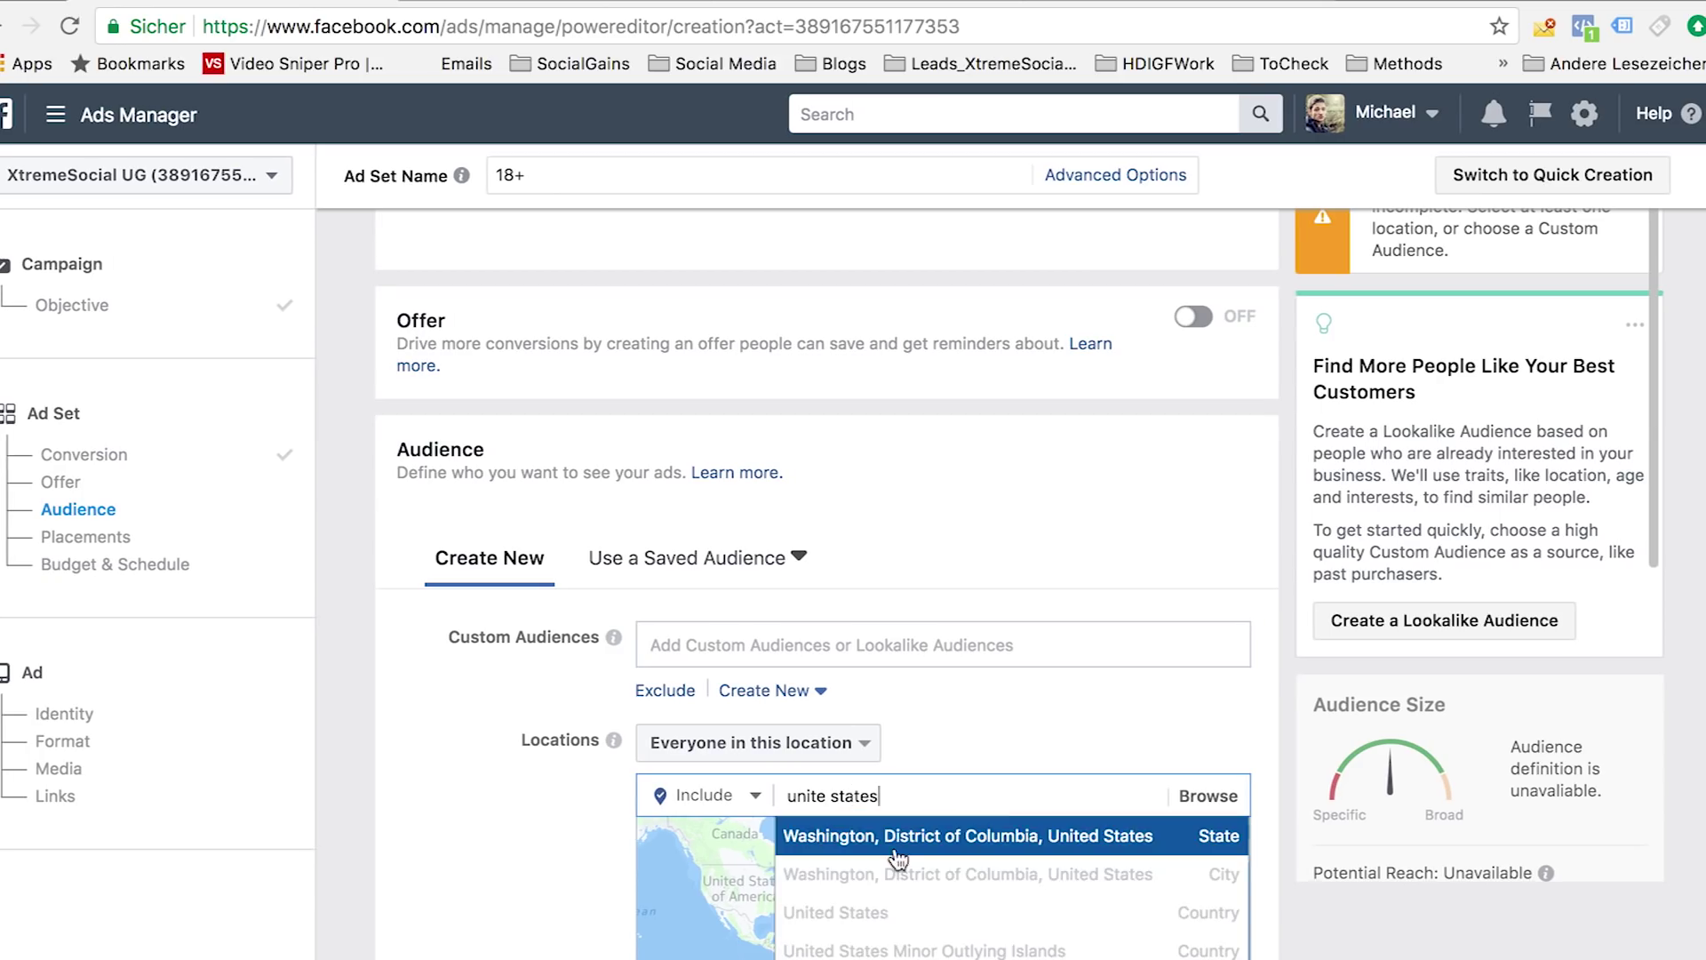
click(788, 913)
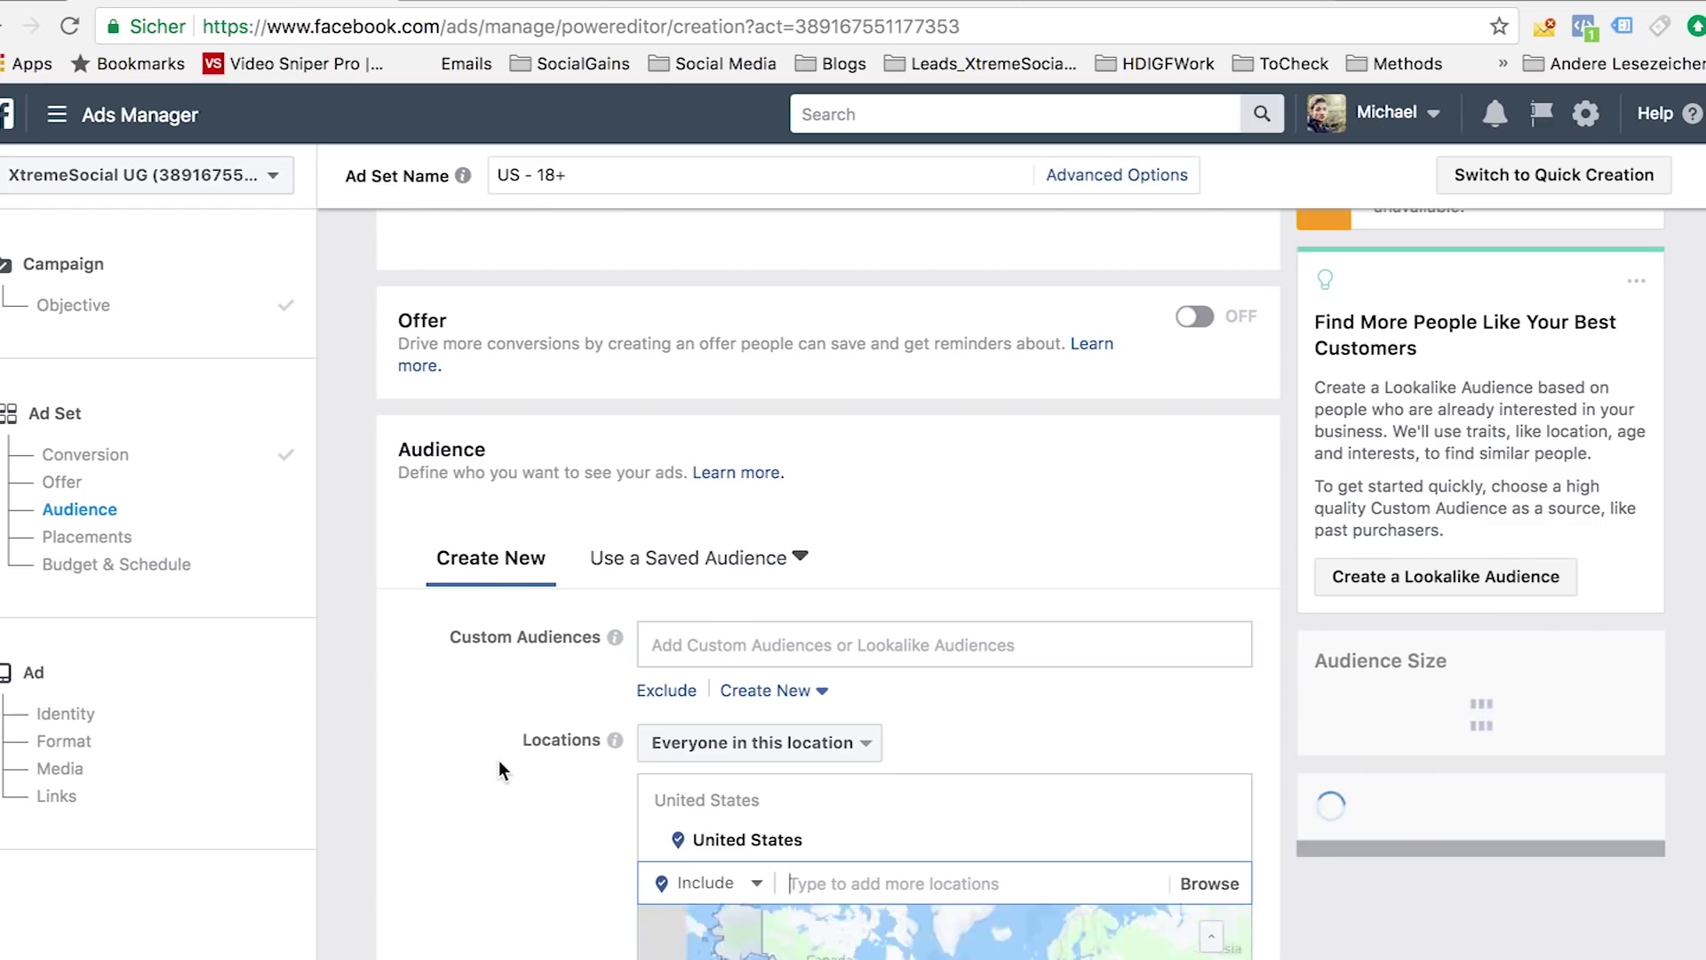
Step: Search for the retargeting custom audience and add it to the ad set's audience
scroll(412, 647, down, 3)
scroll(443, 633, down, 2)
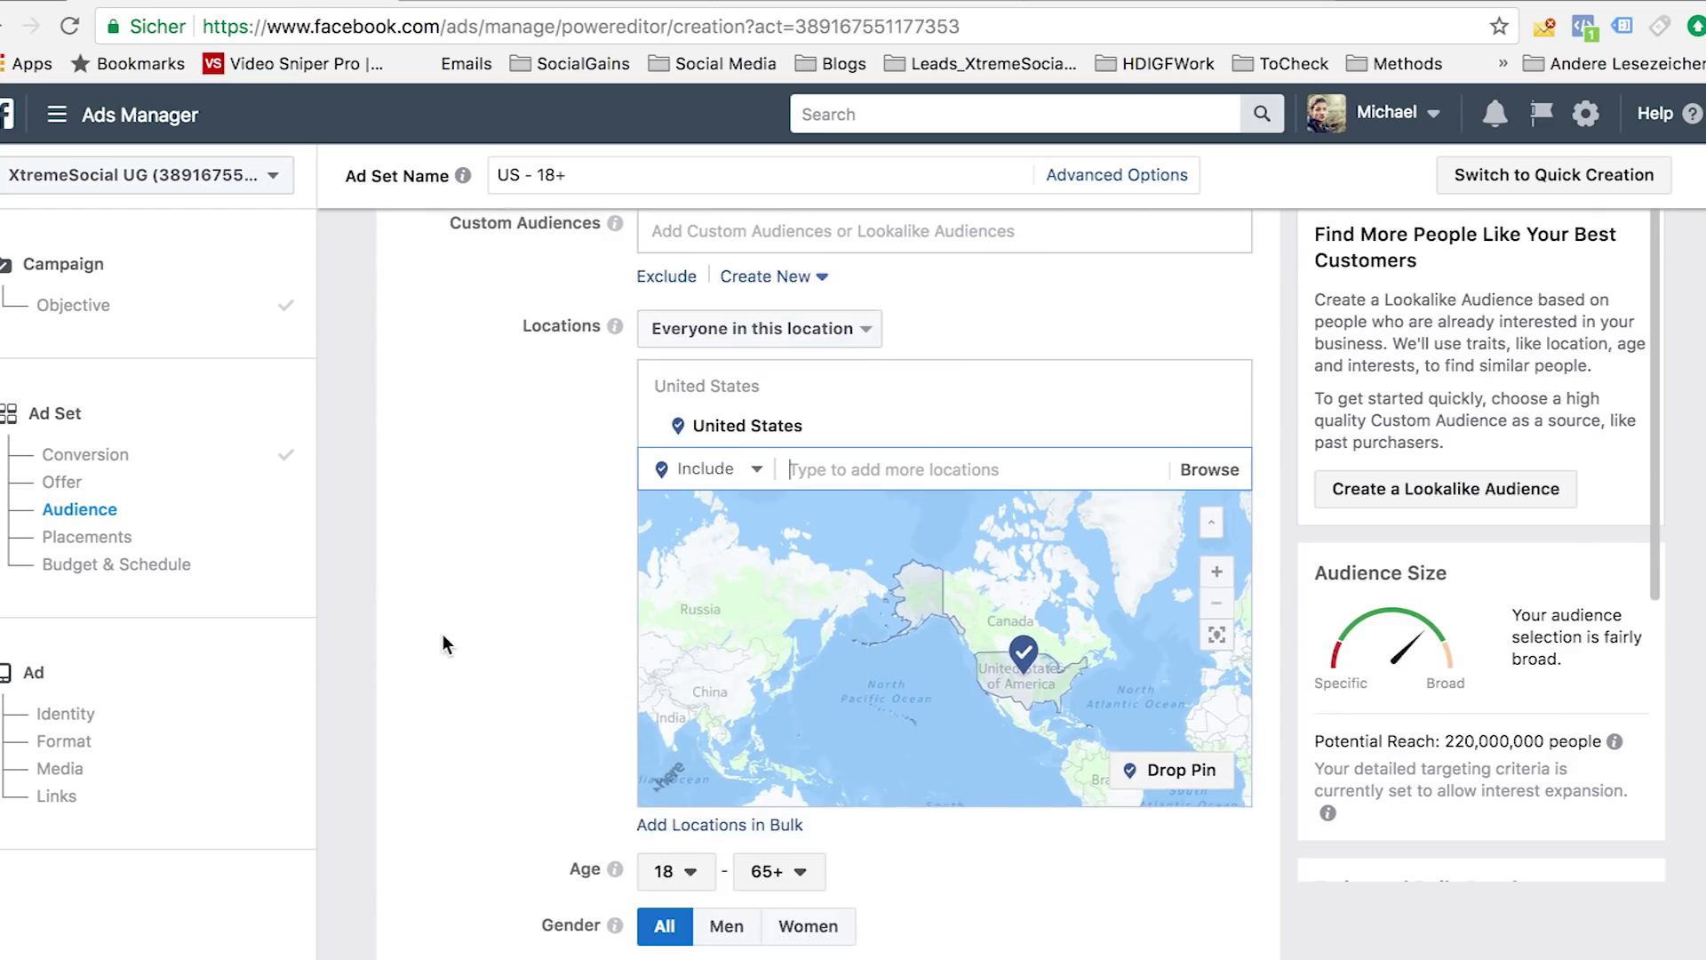
click(807, 317)
text(te)
Step: Set the audience's age range to 21 to 50
scroll(574, 419, down, 6)
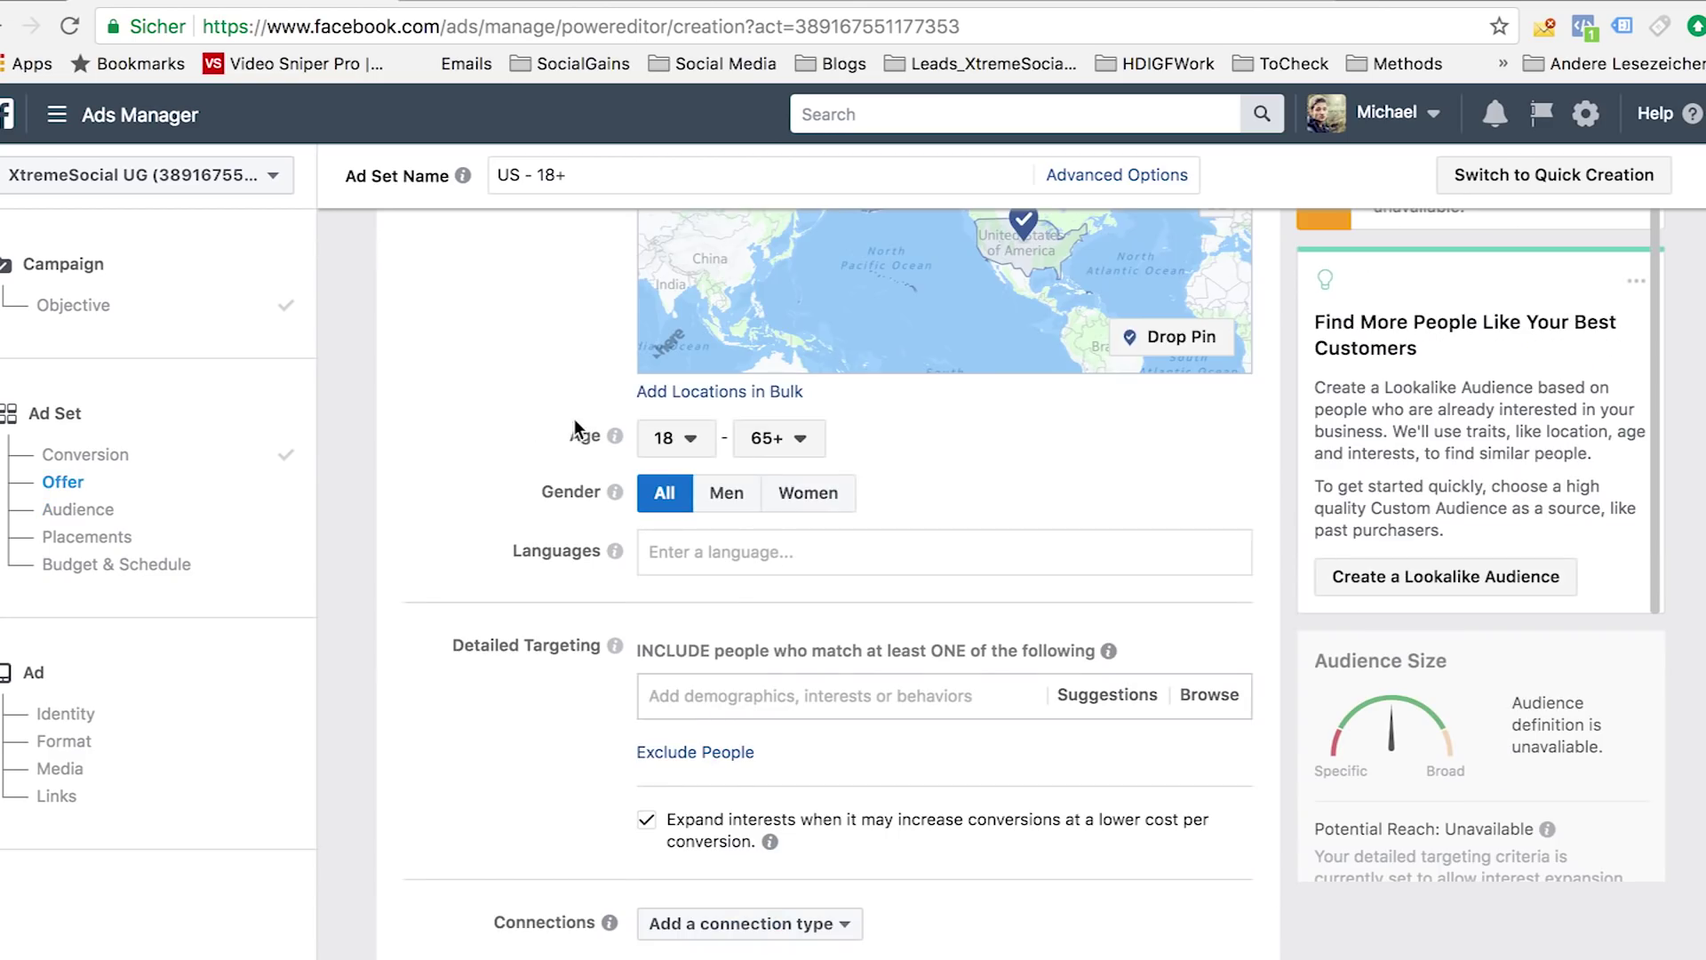
click(671, 443)
scroll(684, 613, down, 1)
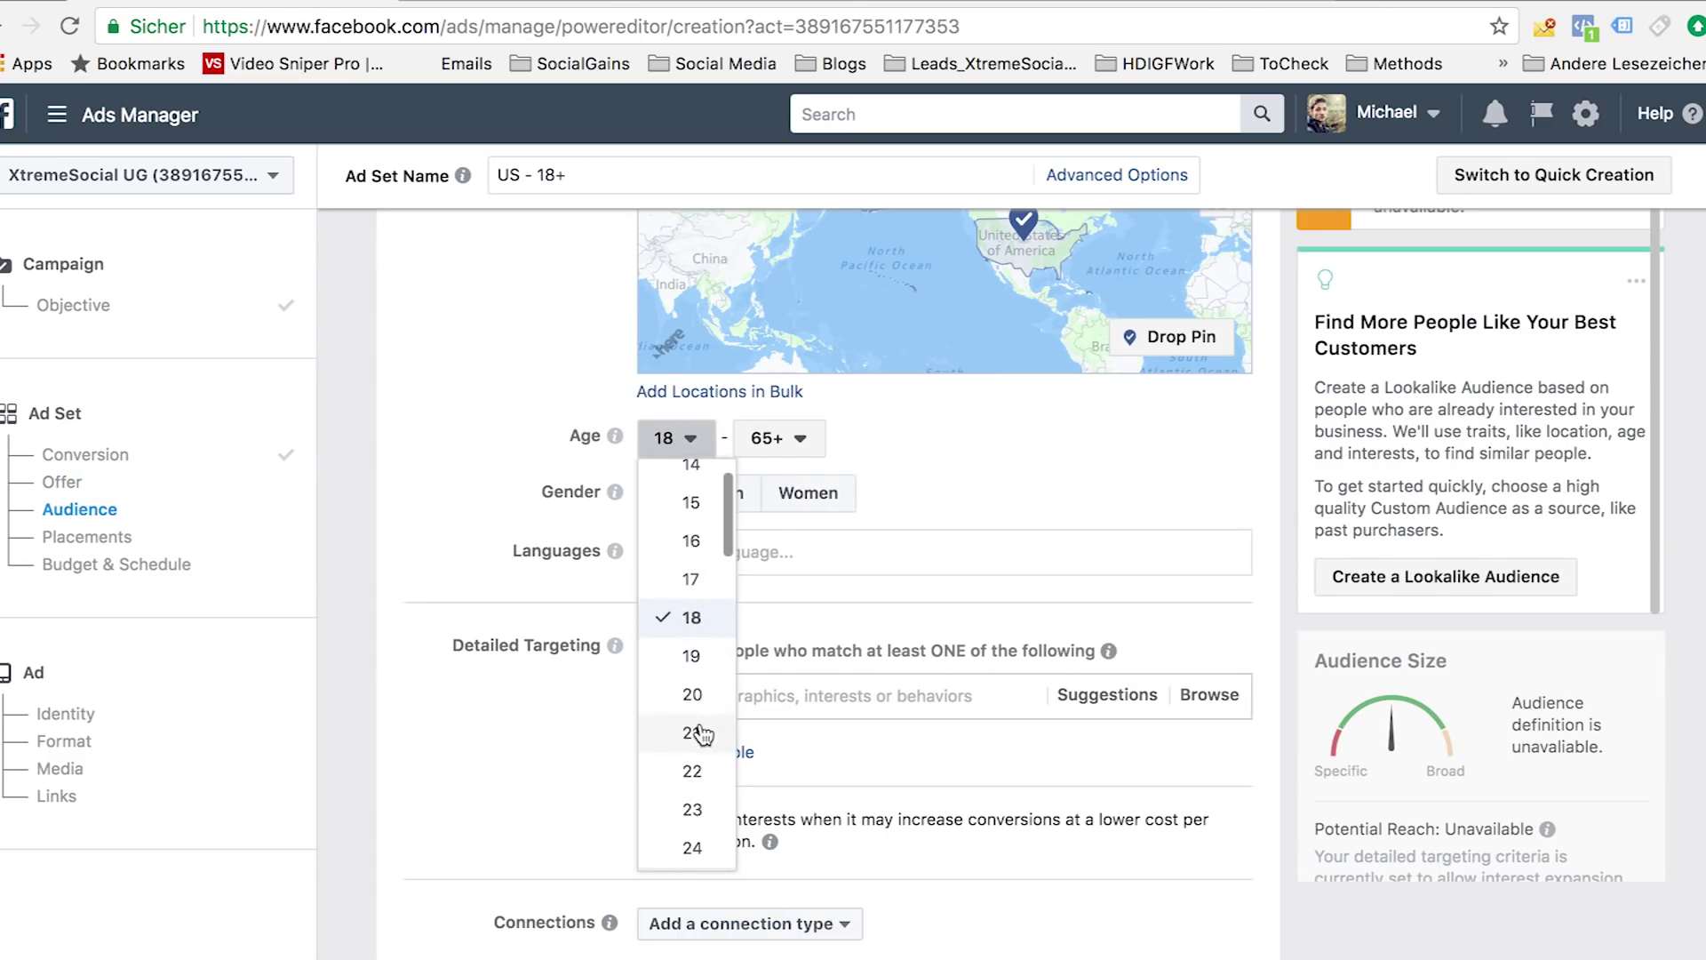
click(702, 729)
click(773, 444)
scroll(784, 653, up, 4)
scroll(786, 662, up, 2)
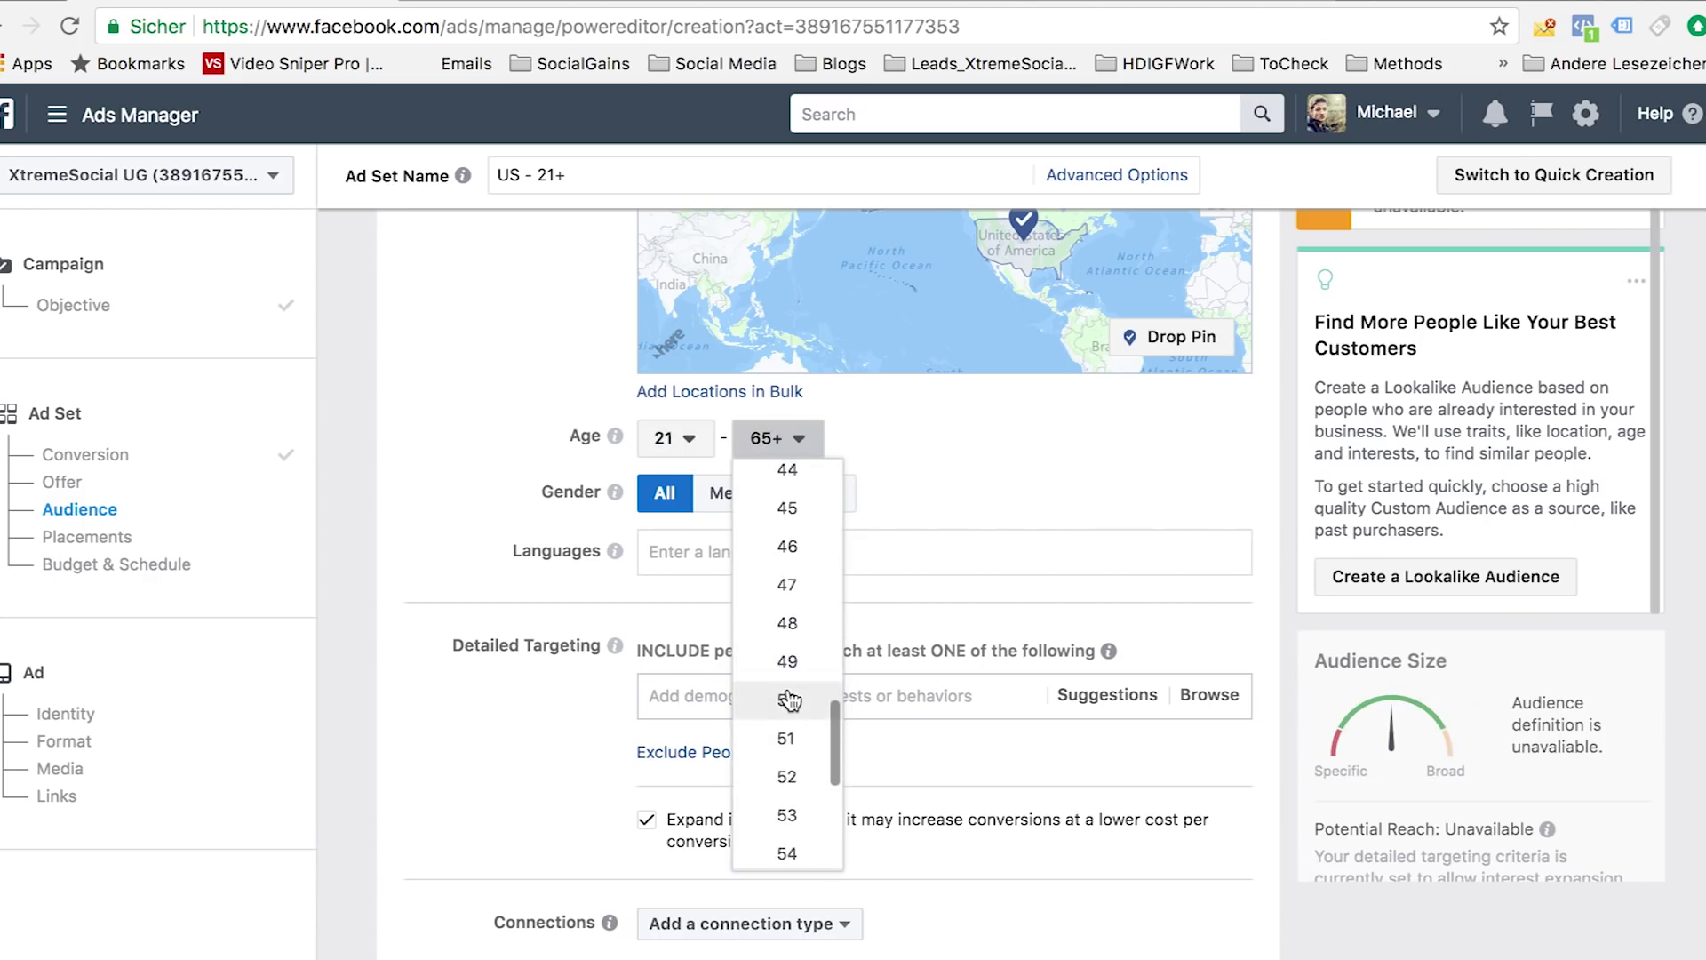
click(784, 708)
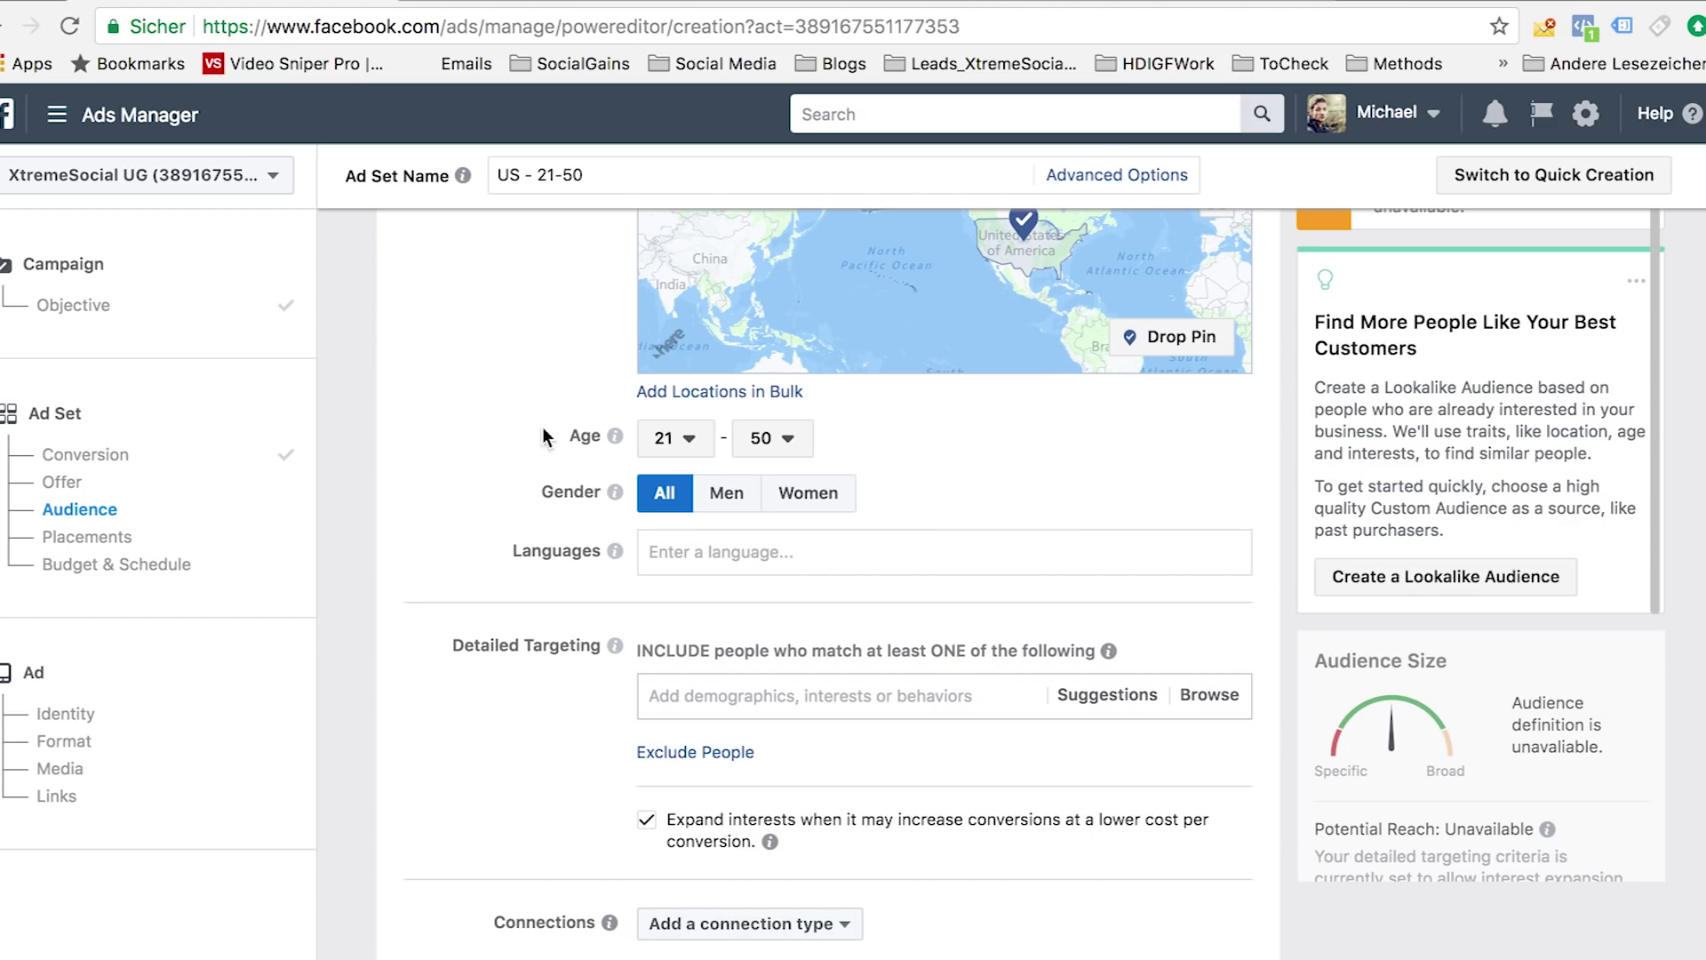
Step: Remove the Instagram placements and limit the ad set's device types to Desktop Only
scroll(551, 425, up, 1)
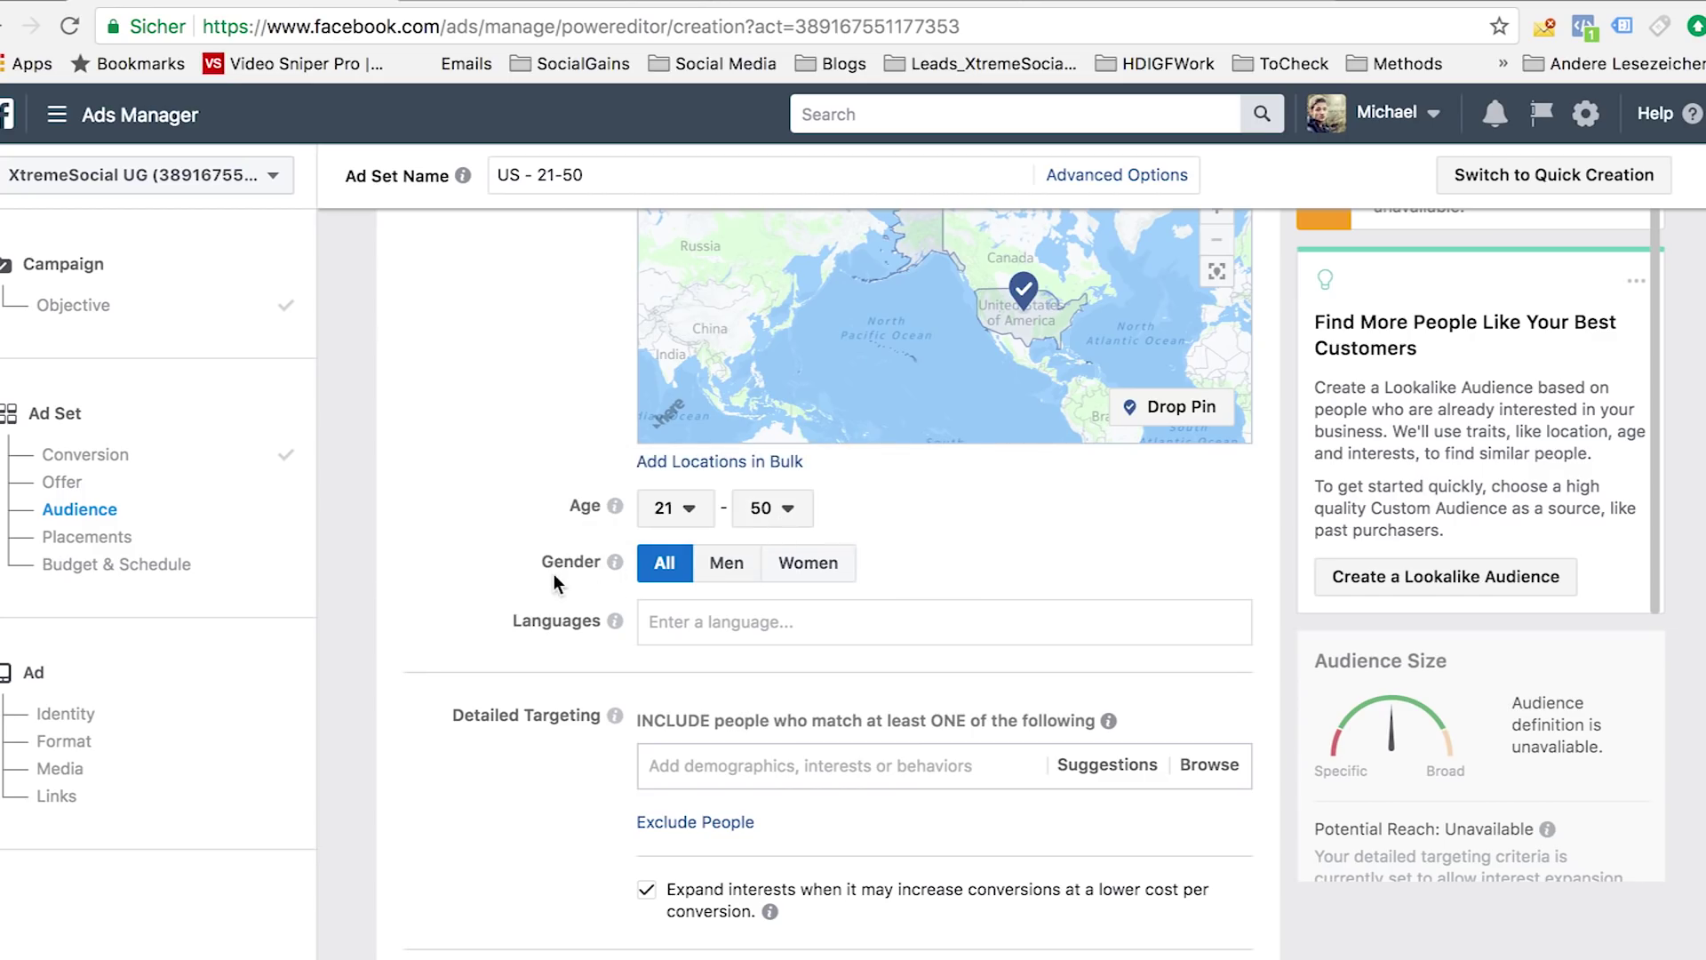
scroll(553, 570, down, 2)
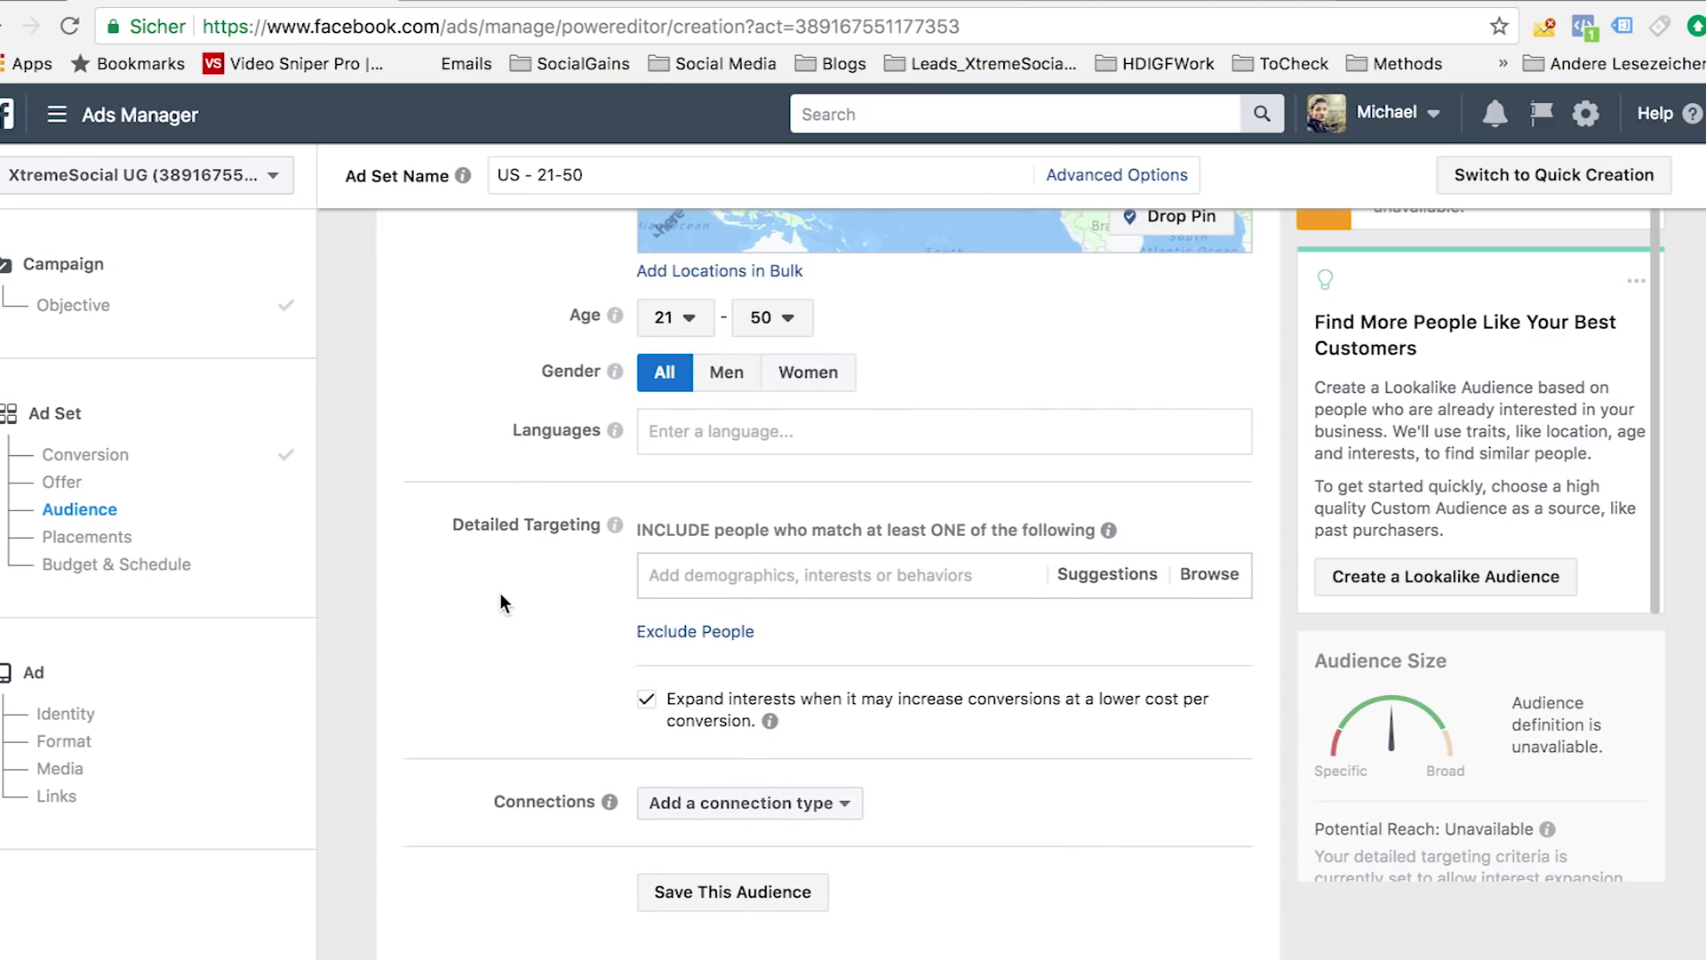
scroll(500, 601, down, 1)
scroll(519, 601, down, 4)
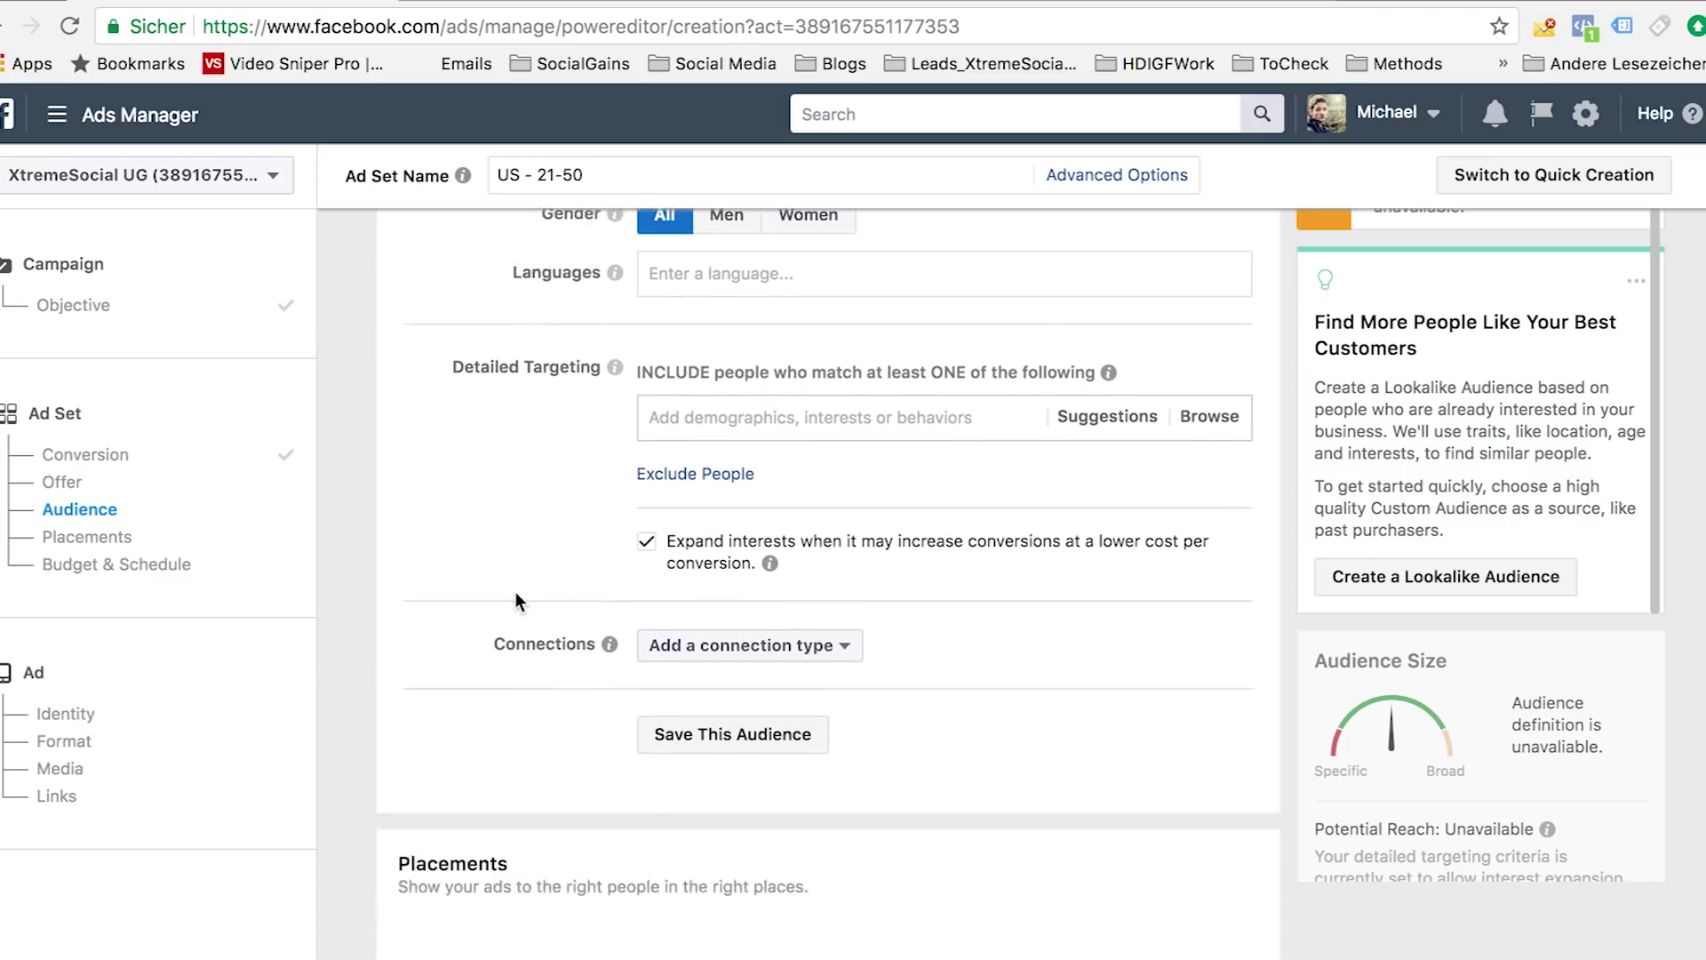
scroll(625, 479, up, 2)
scroll(470, 520, down, 4)
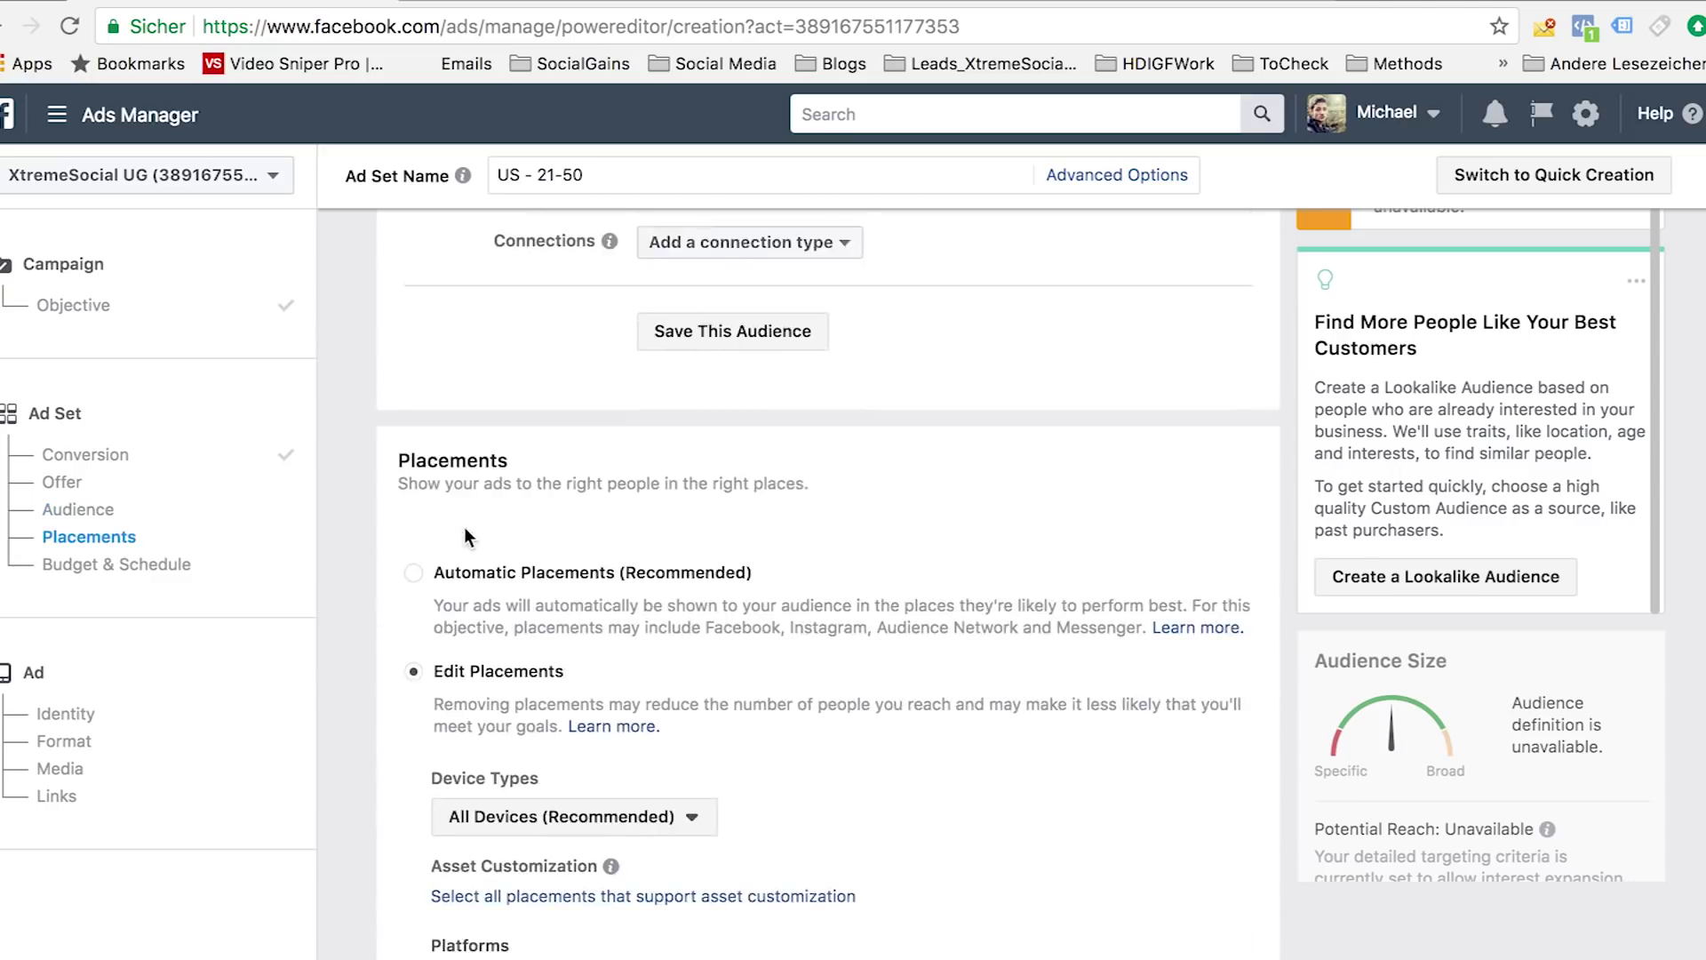
scroll(462, 532, down, 3)
scroll(410, 531, down, 3)
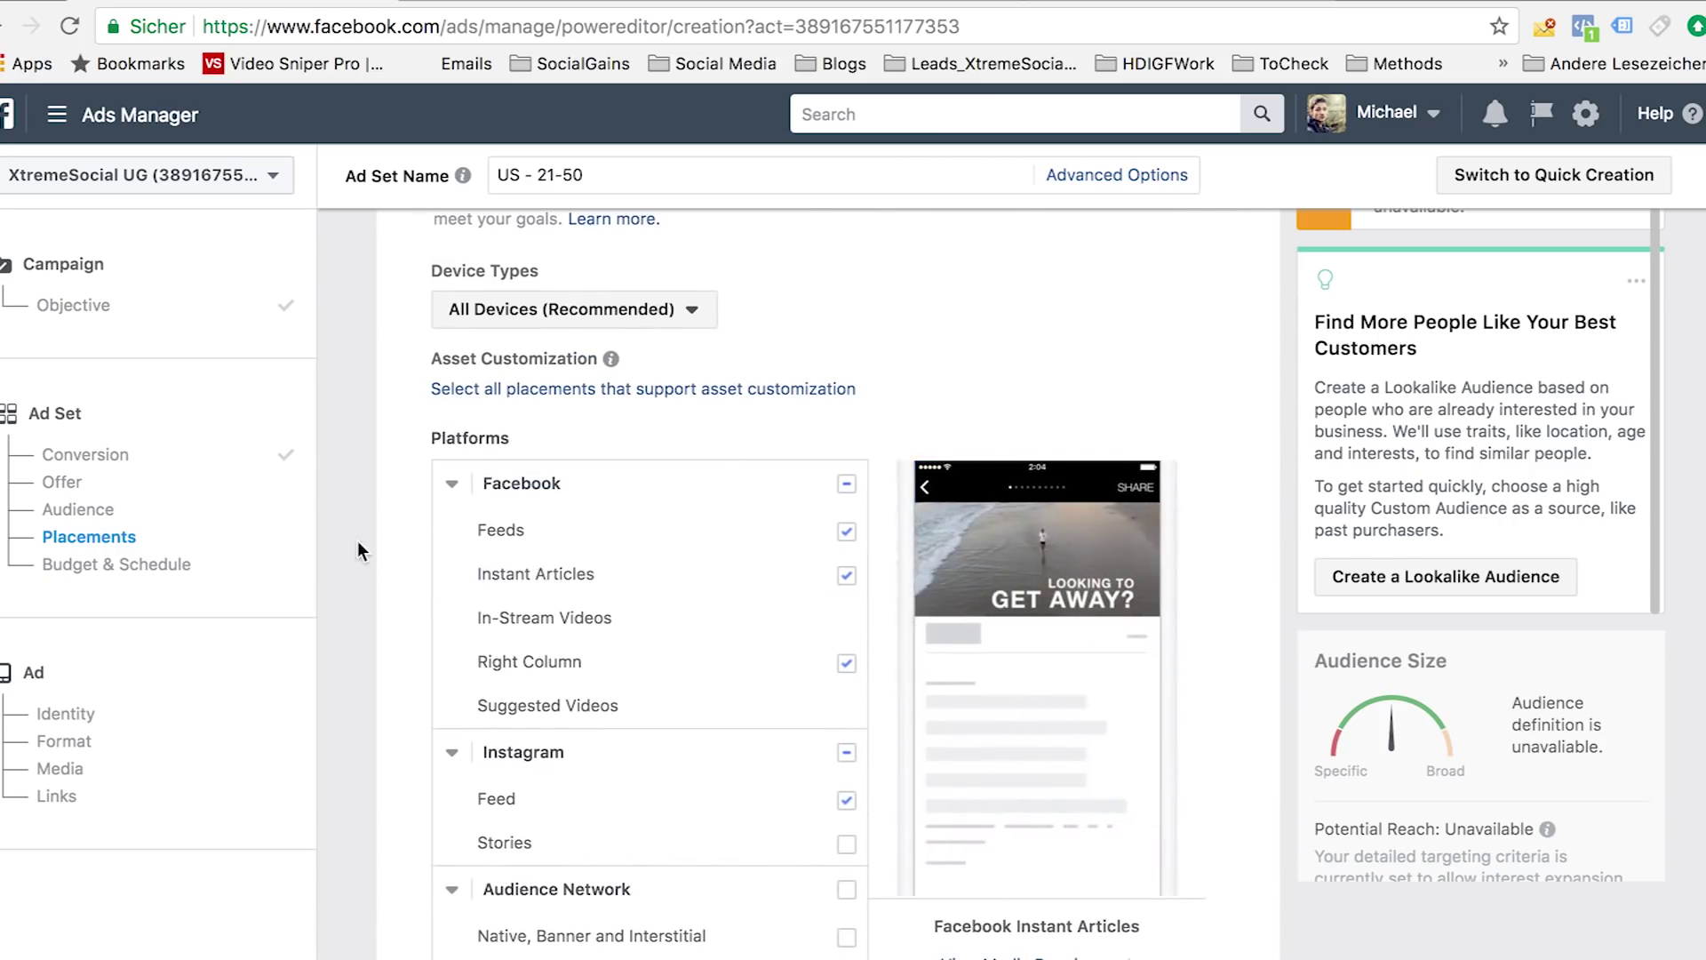
scroll(422, 538, down, 1)
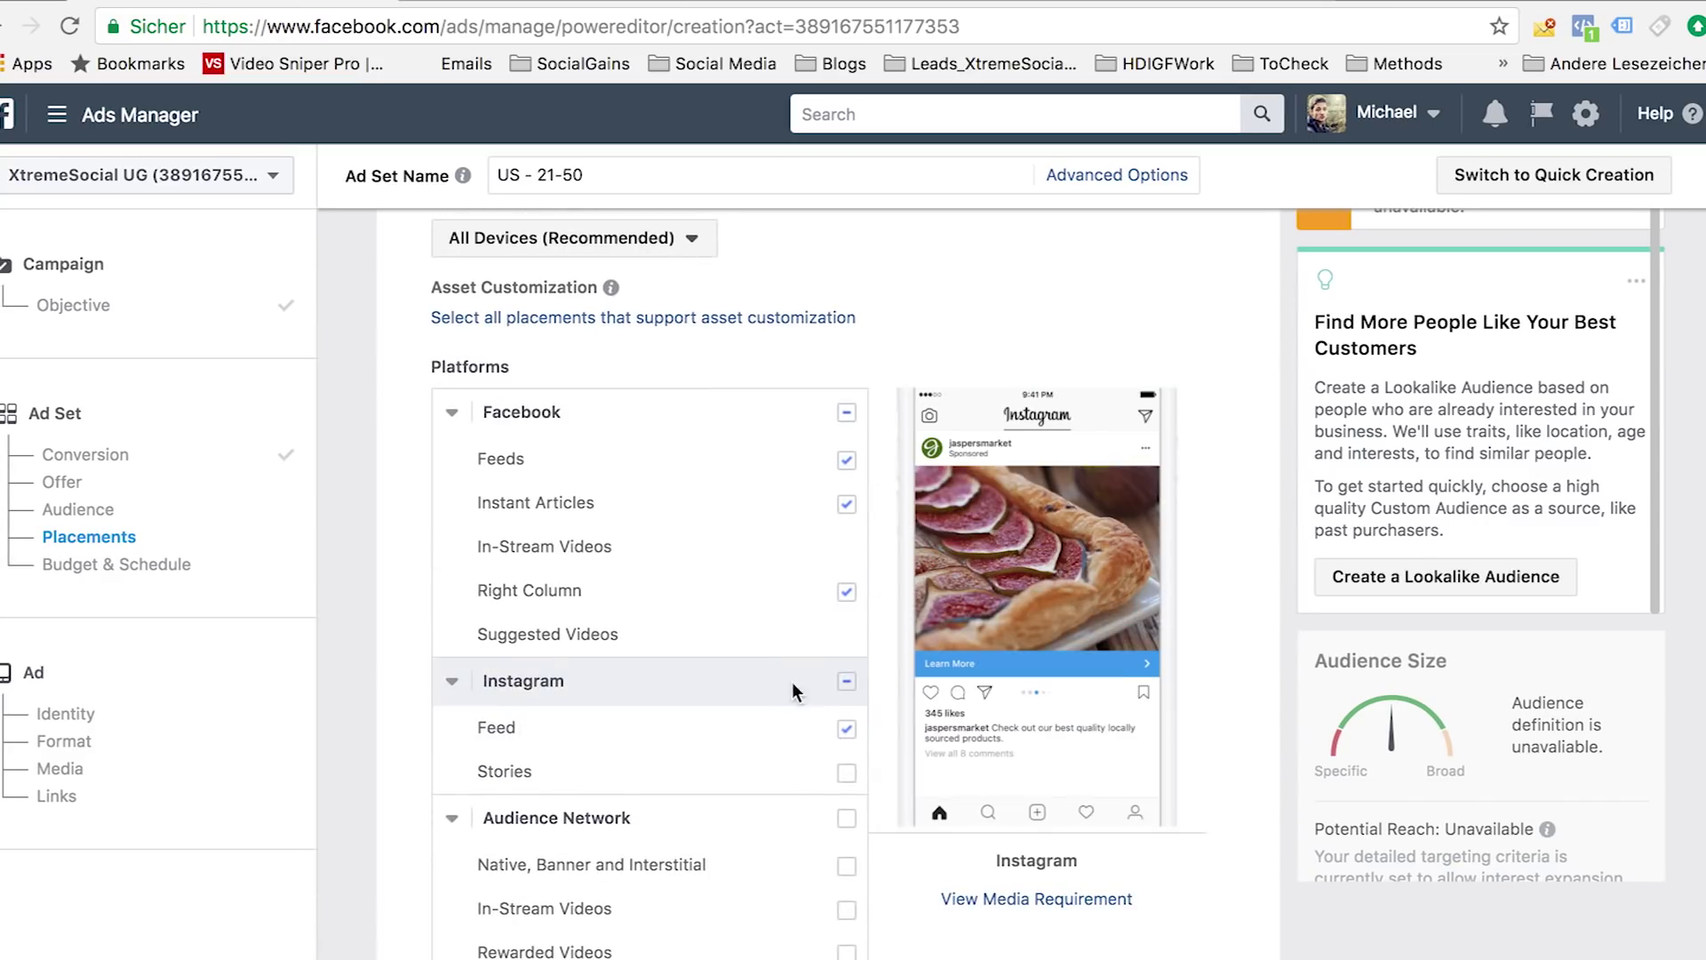
click(844, 680)
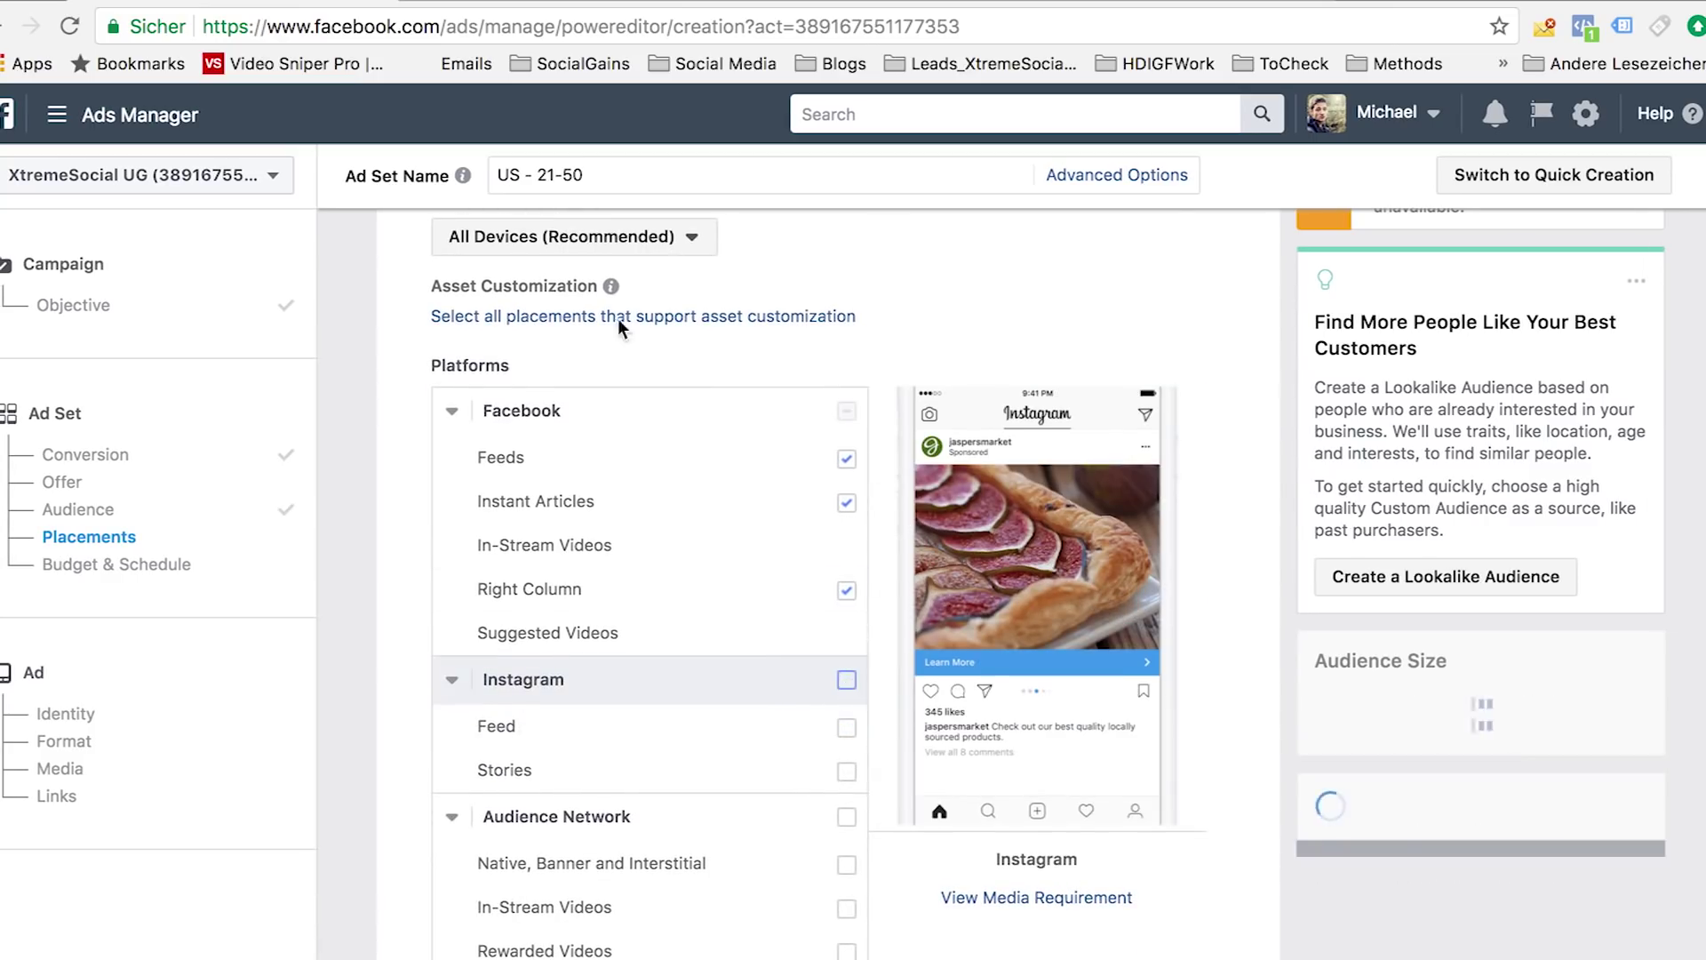
click(605, 239)
click(534, 352)
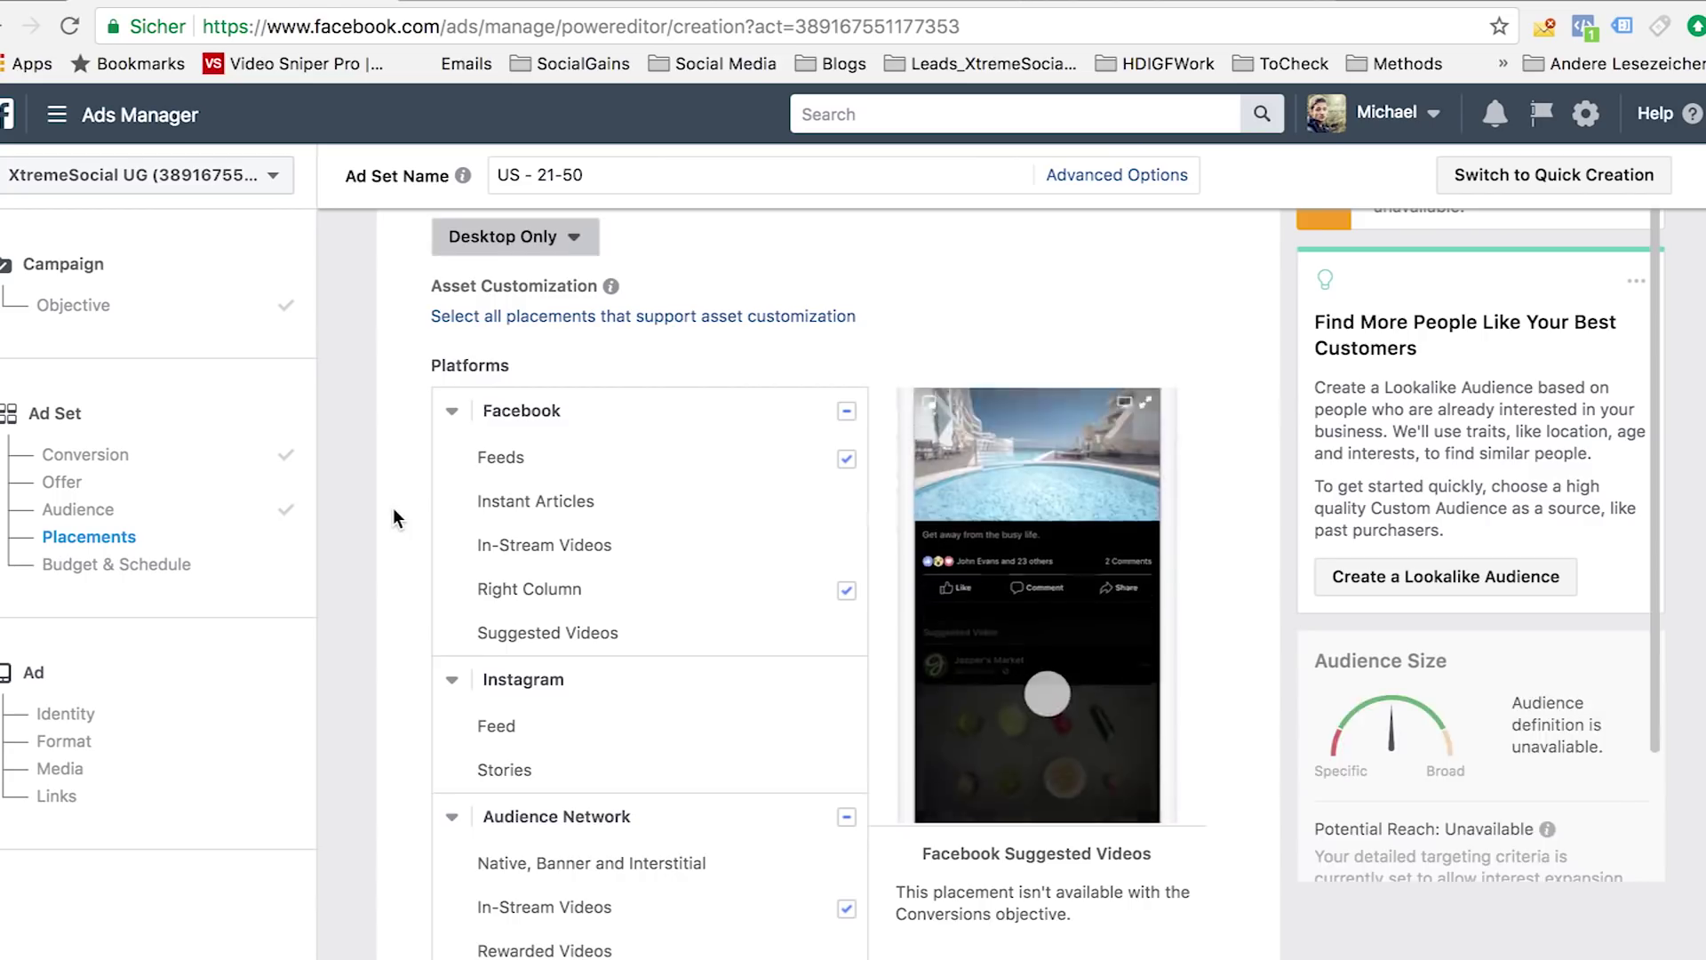
Step: Set the ad set's daily budget to €20
scroll(393, 517, down, 10)
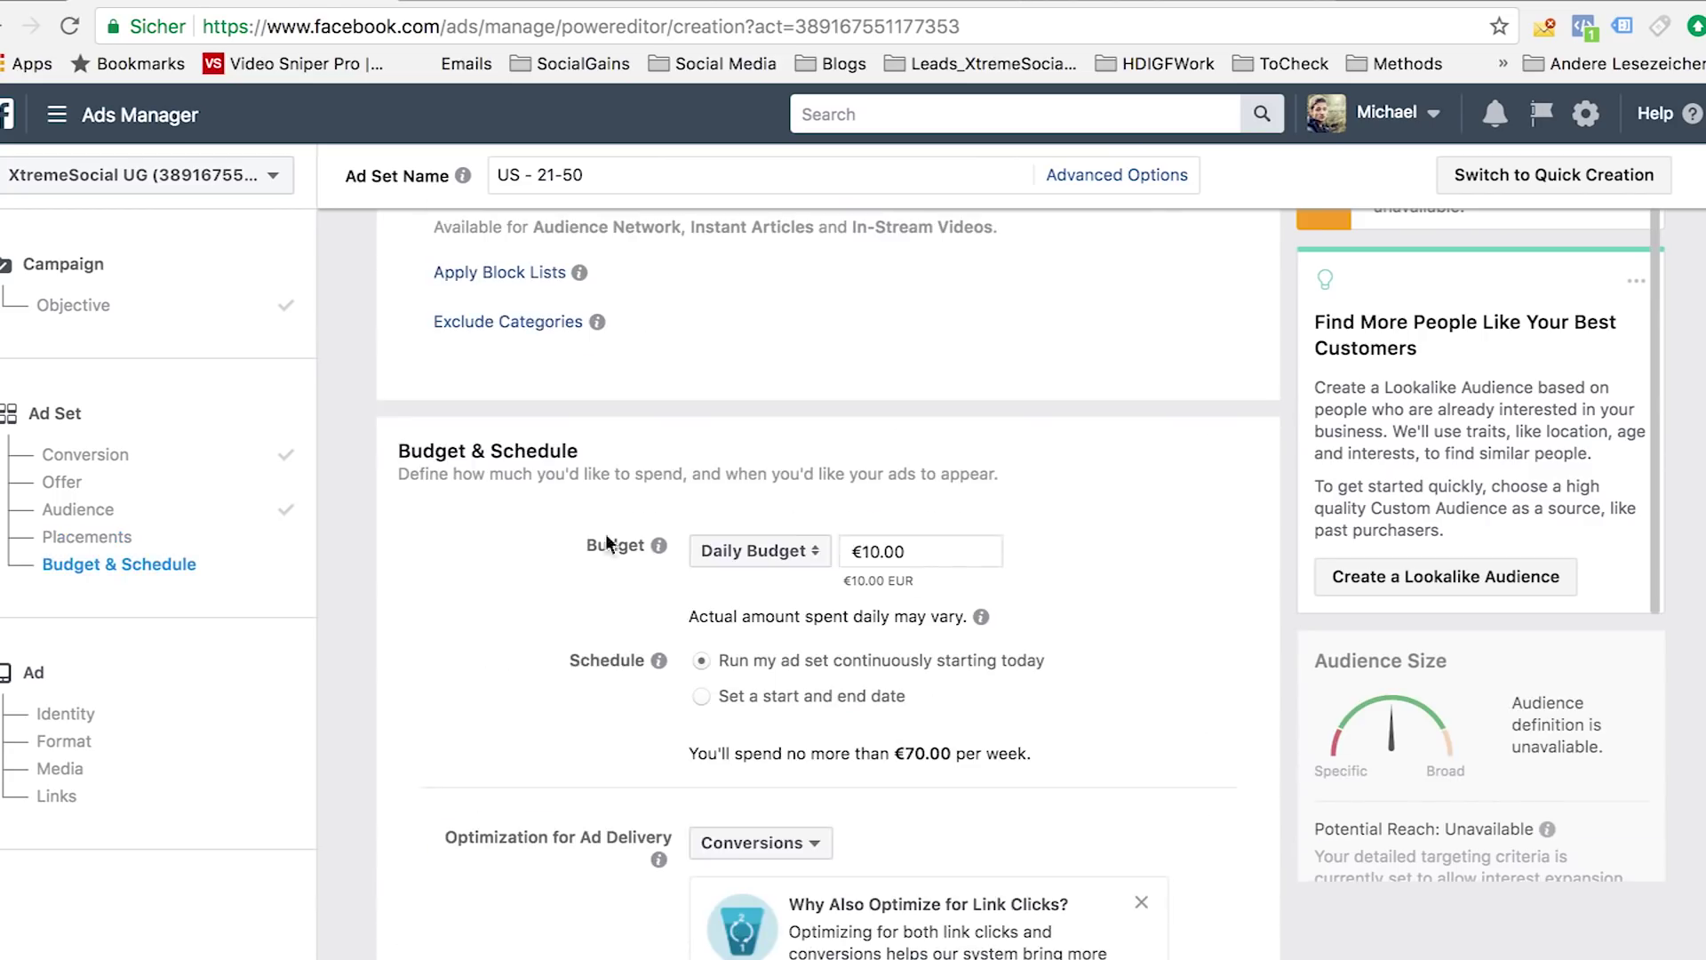
click(898, 551)
text(20)
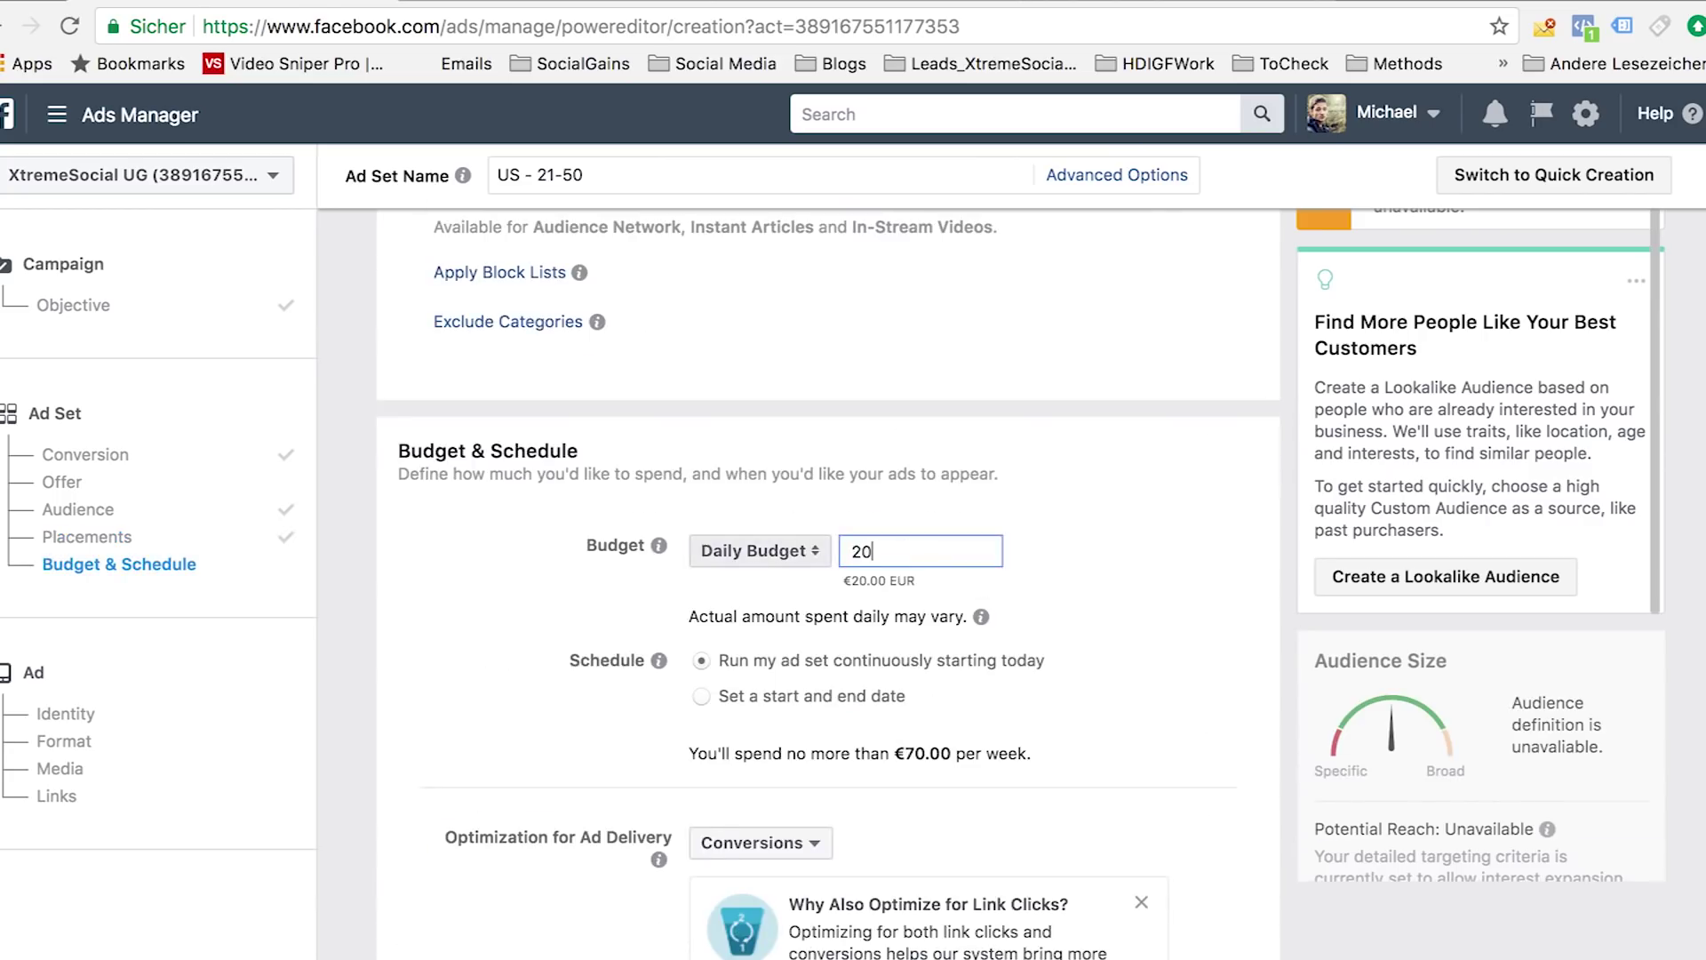
click(693, 617)
Step: Review the ad set's placements, conversion, bid strategy and ad delivery optimization settings
scroll(533, 596, up, 5)
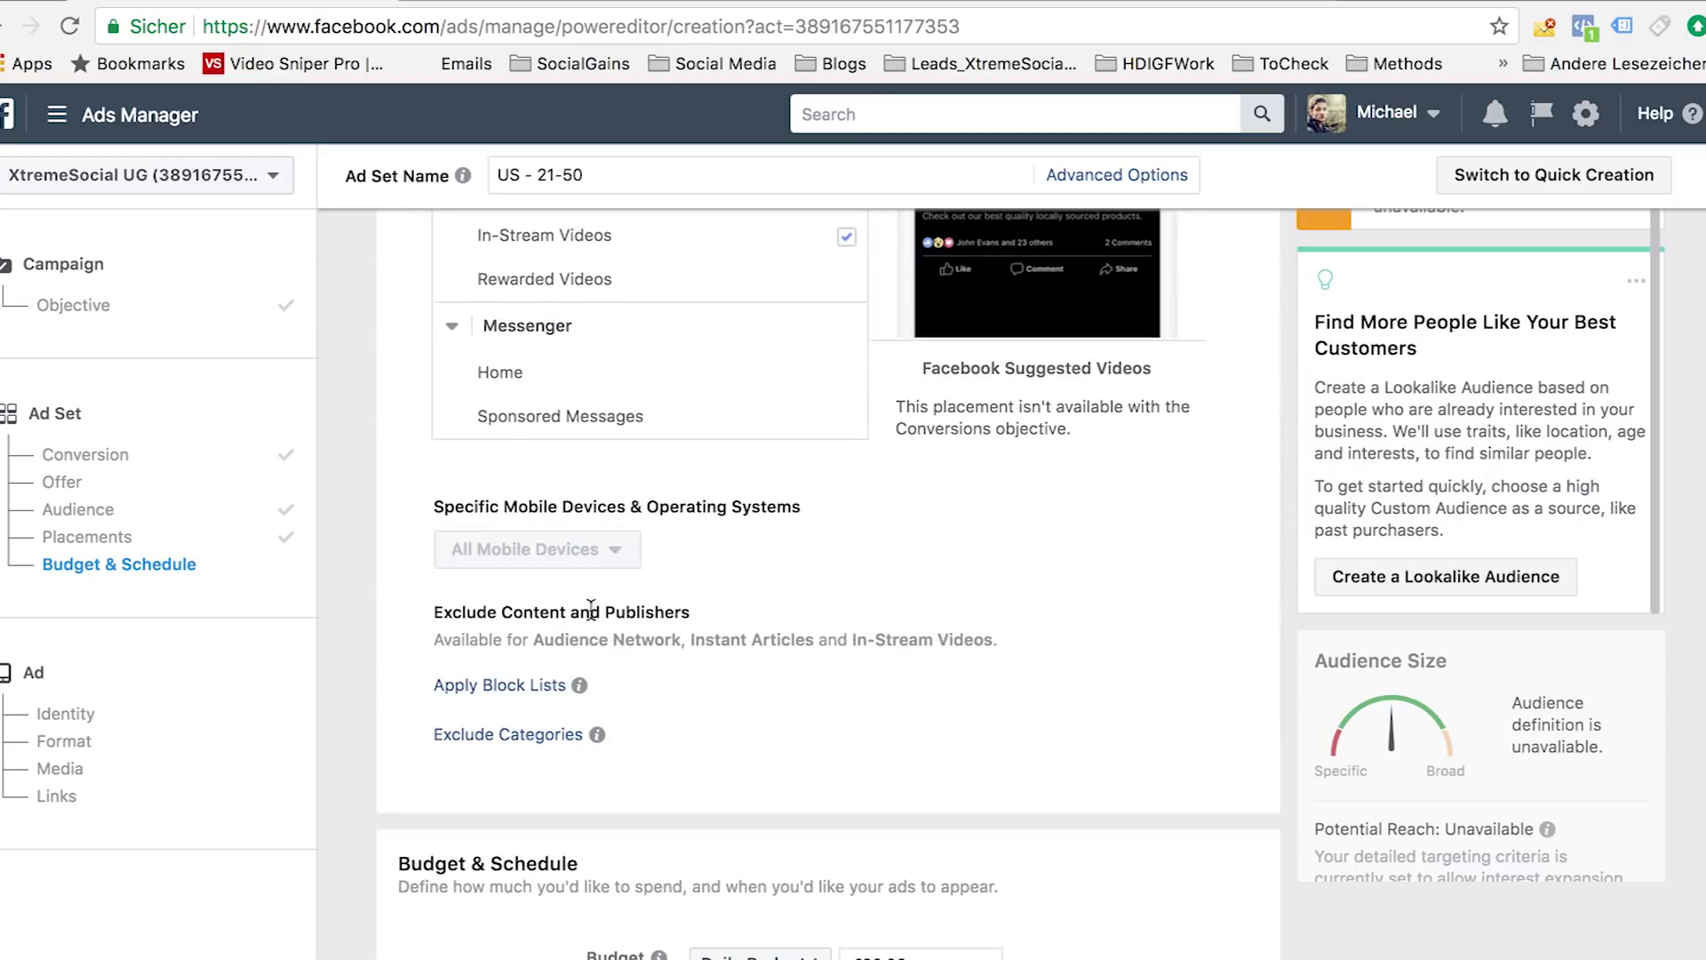
scroll(487, 584, up, 3)
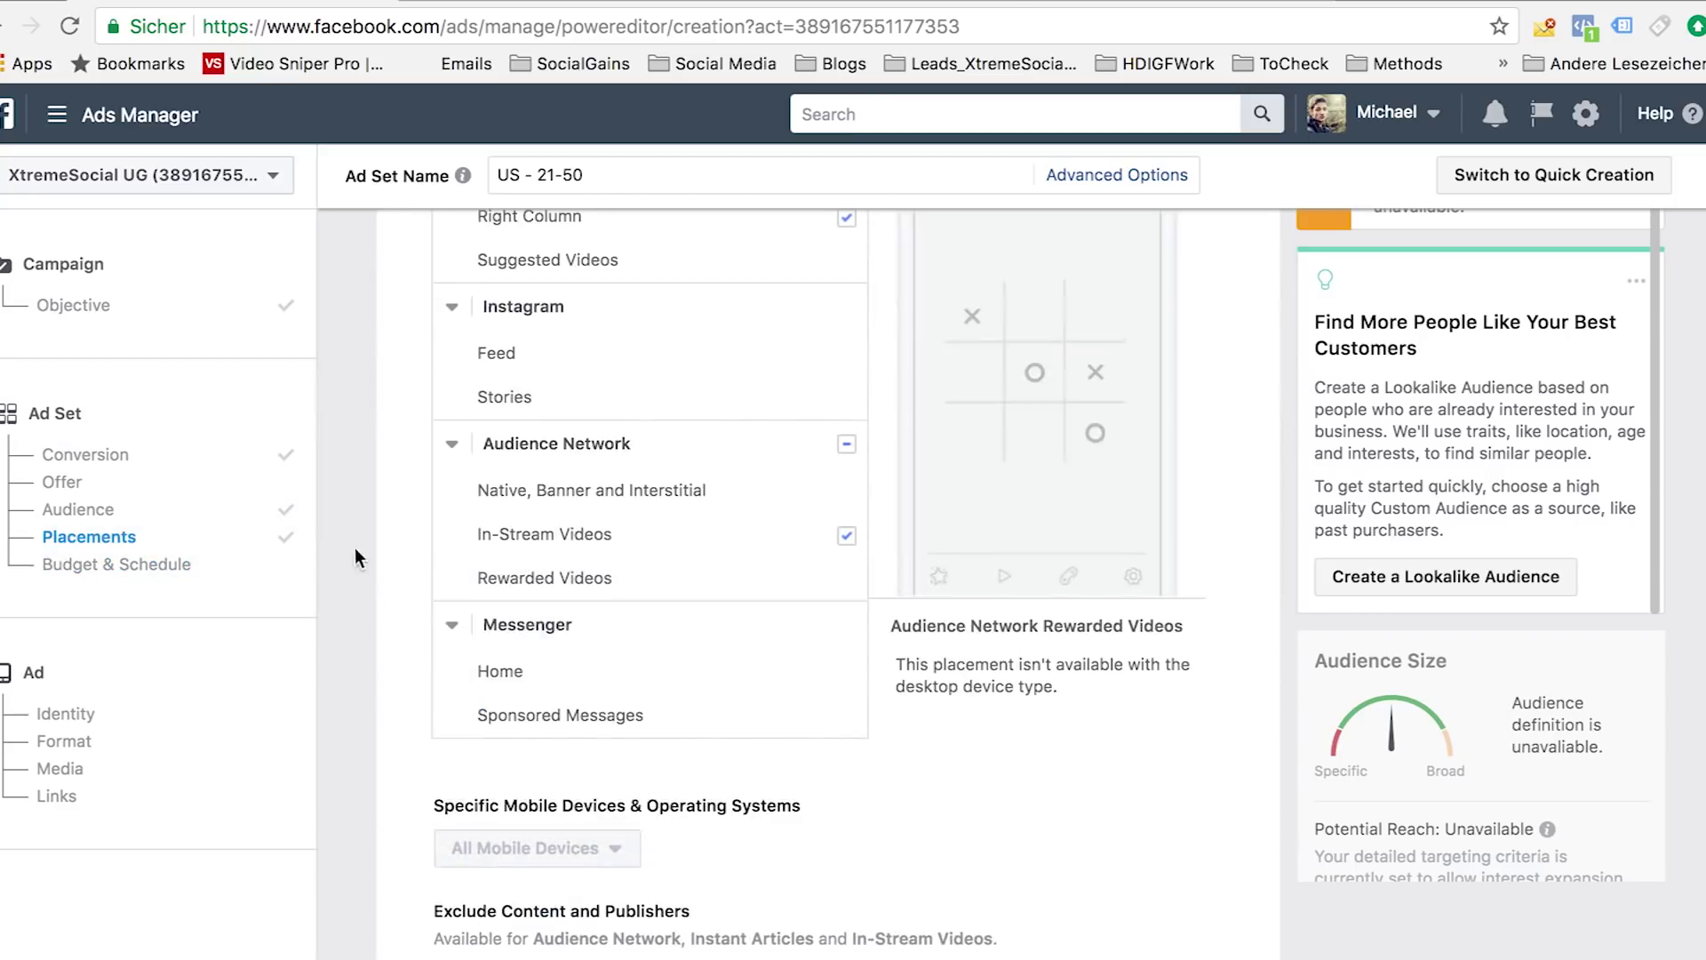
scroll(1102, 729, up, 15)
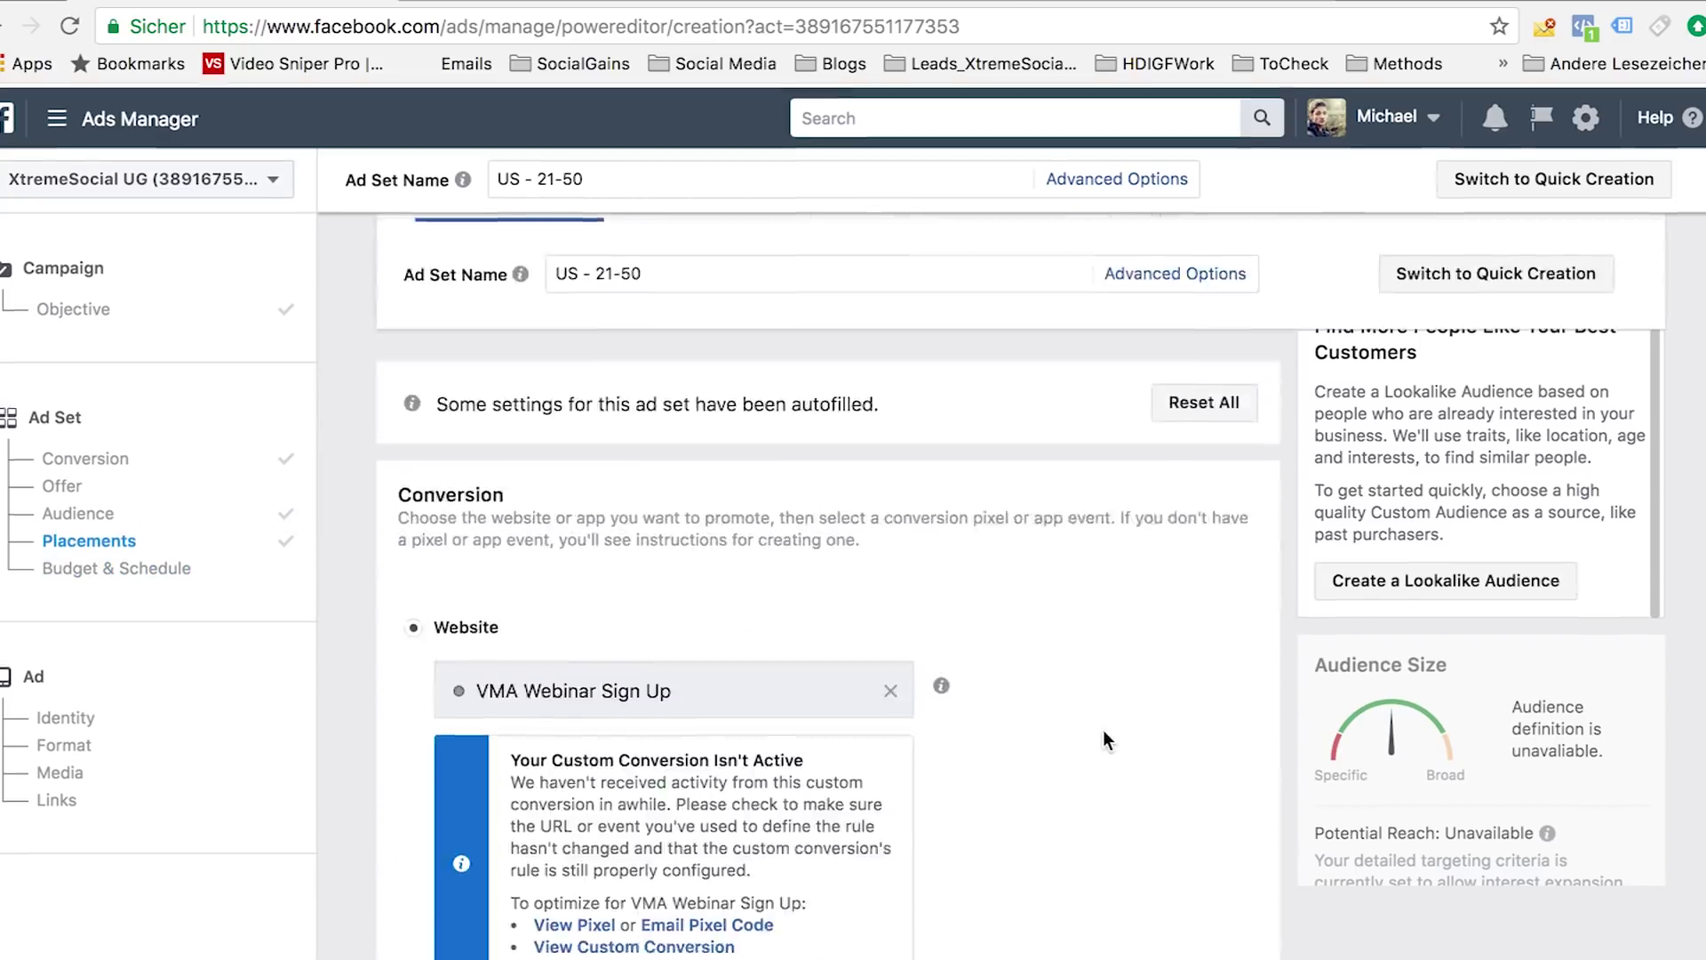
scroll(1104, 732, down, 15)
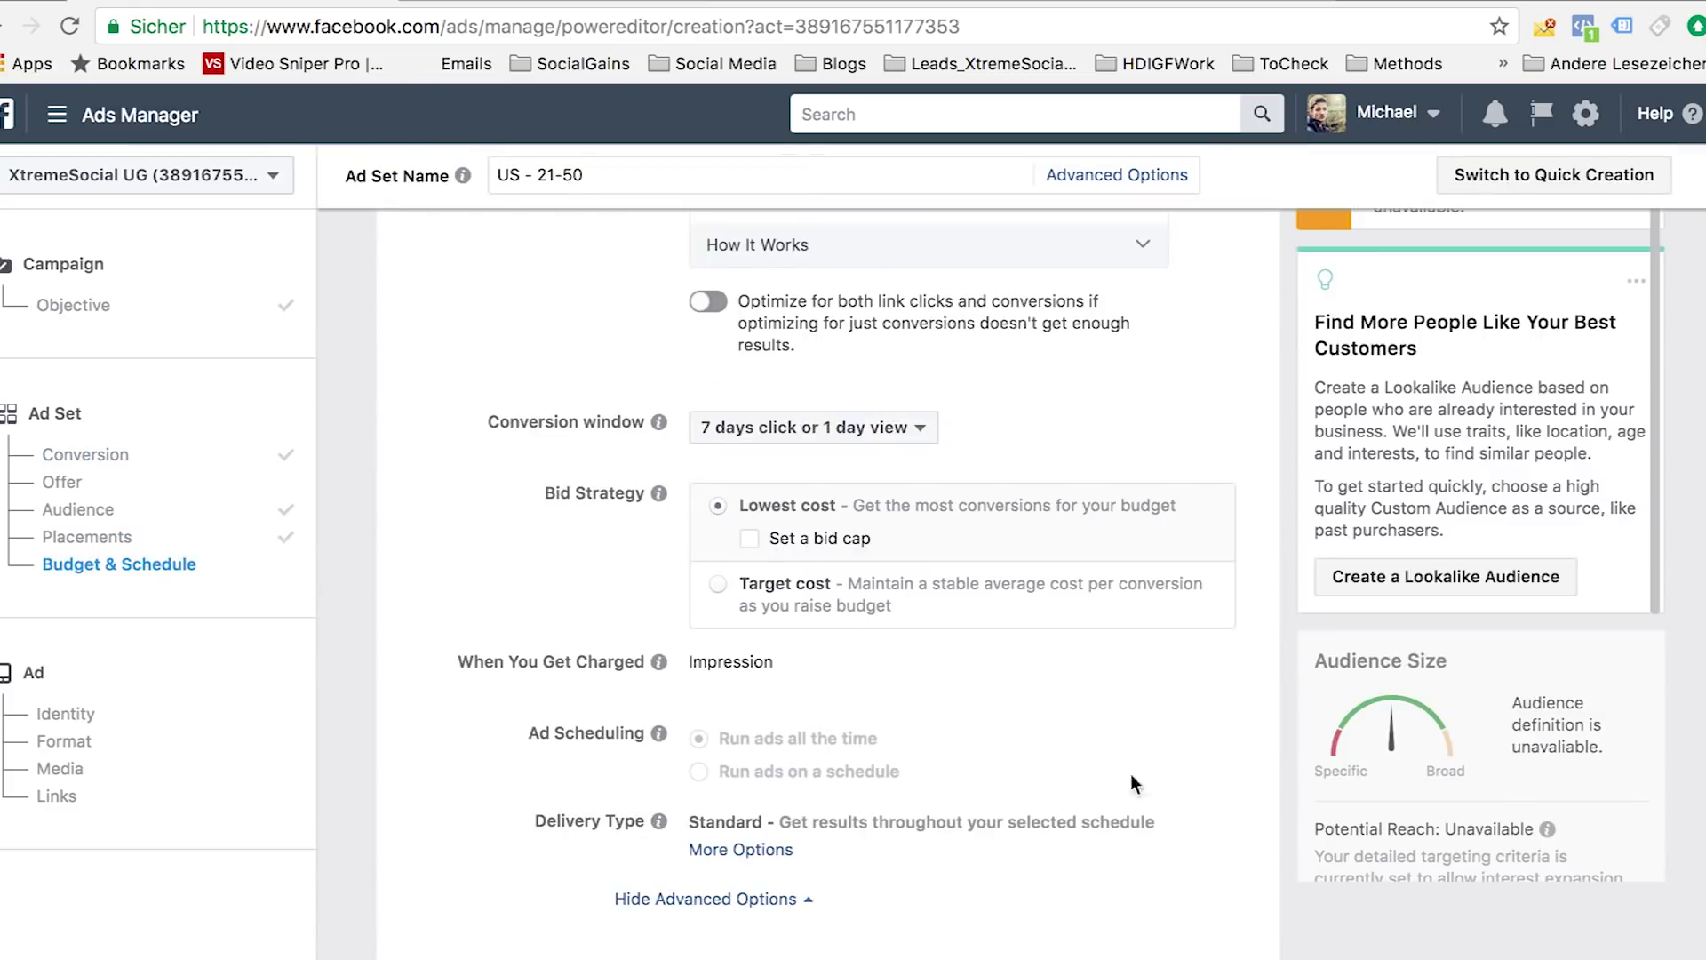
scroll(1111, 769, up, 3)
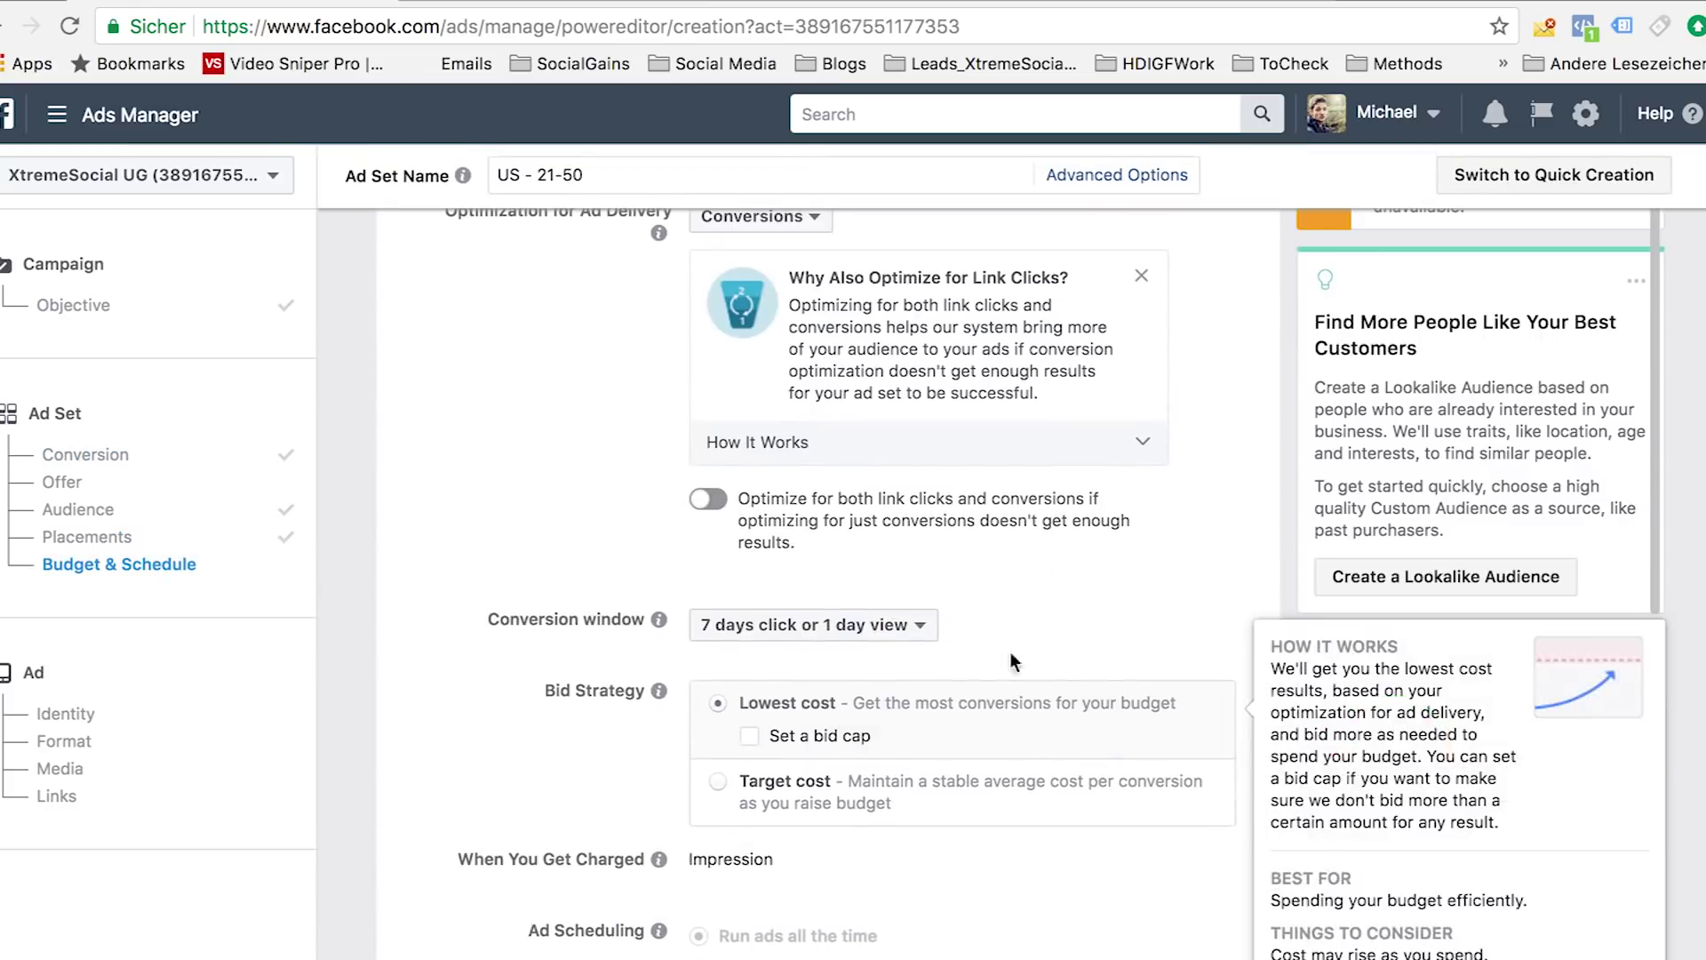
scroll(578, 462, up, 2)
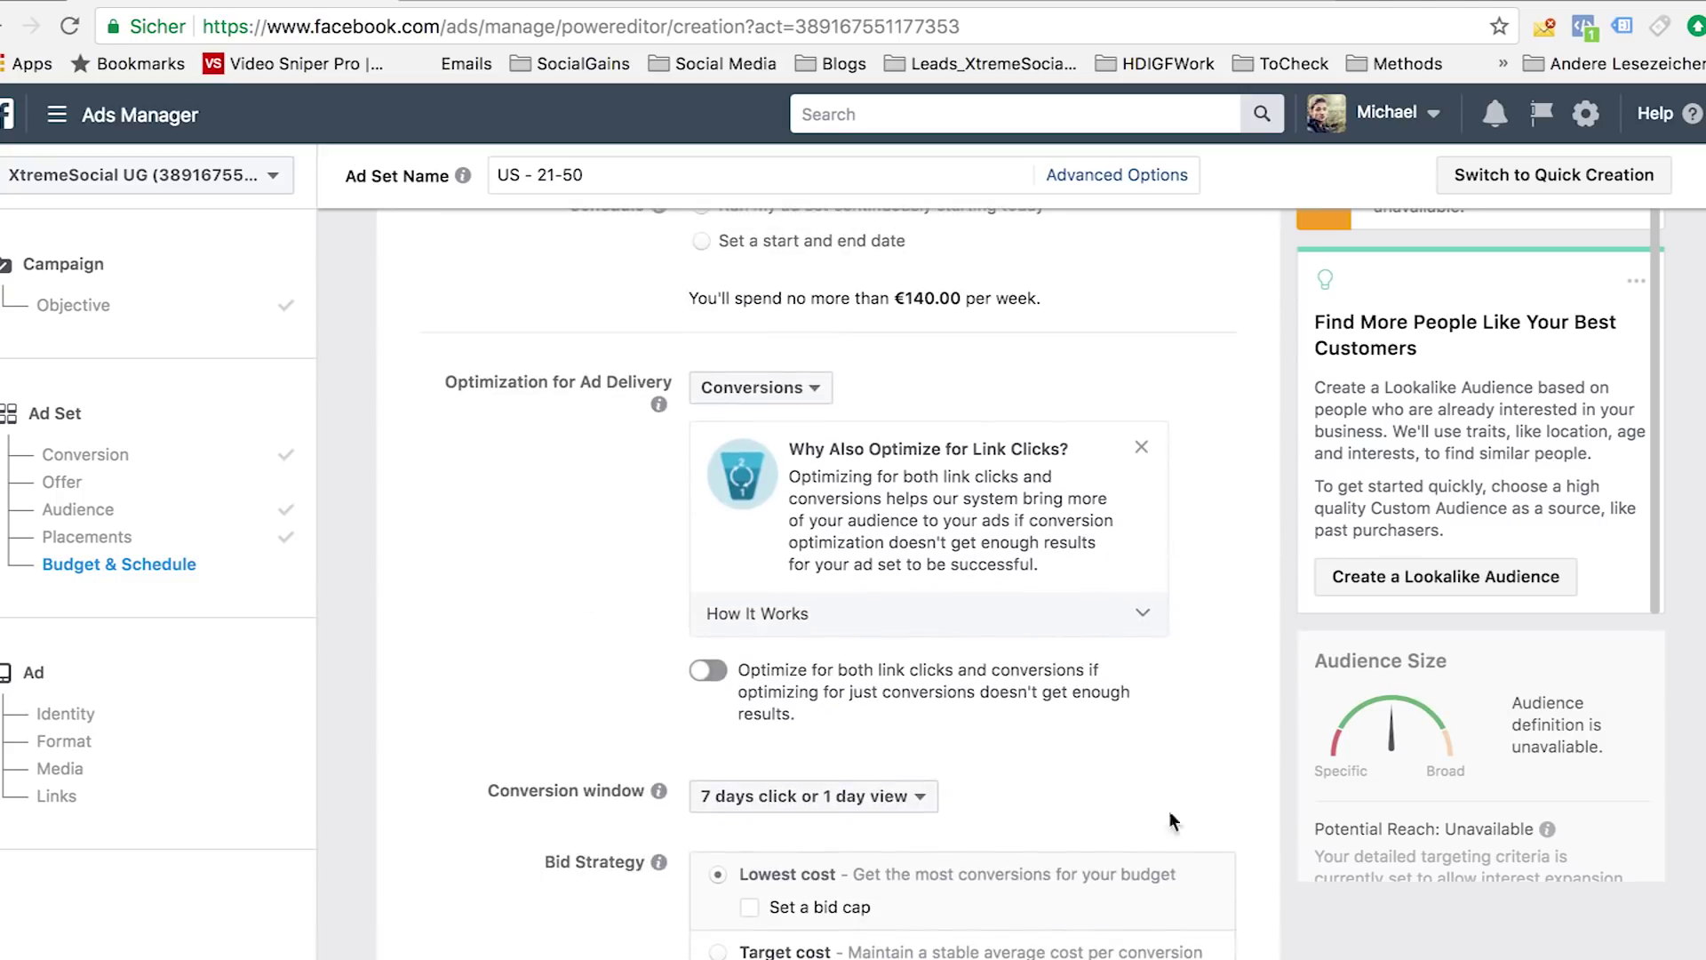
scroll(876, 643, up, 1)
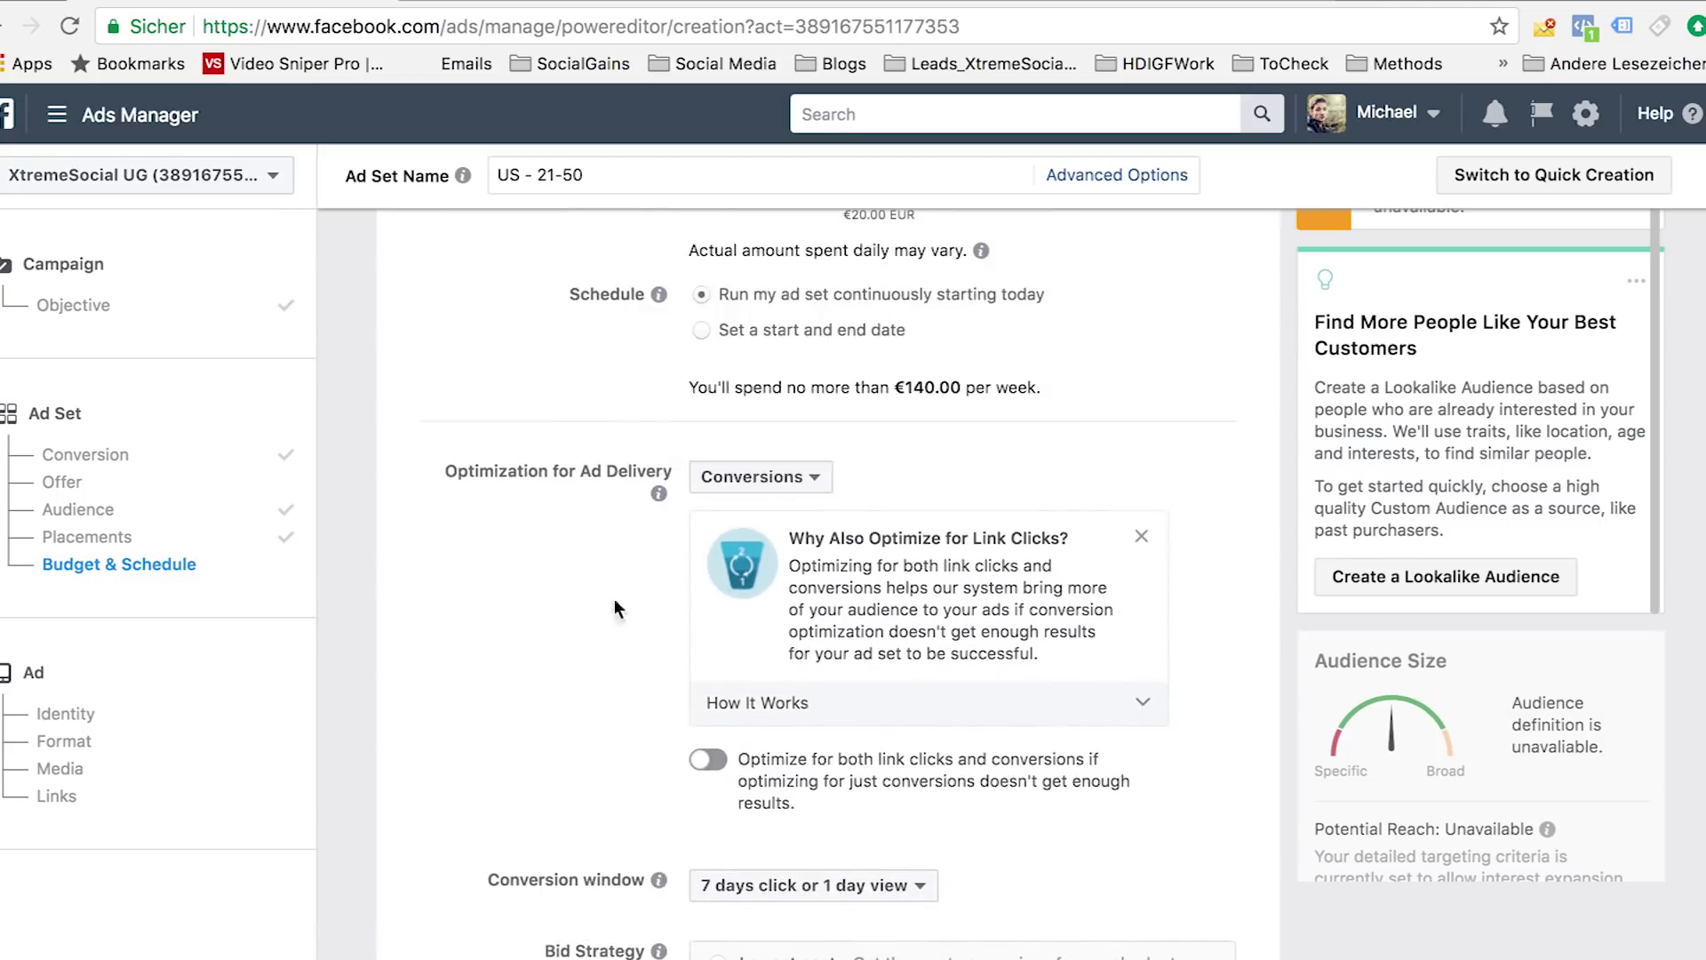
Step: Recheck the ad set from its conversion and TM custom audience through location and placements to the budget and bidding options
scroll(504, 647, up, 10)
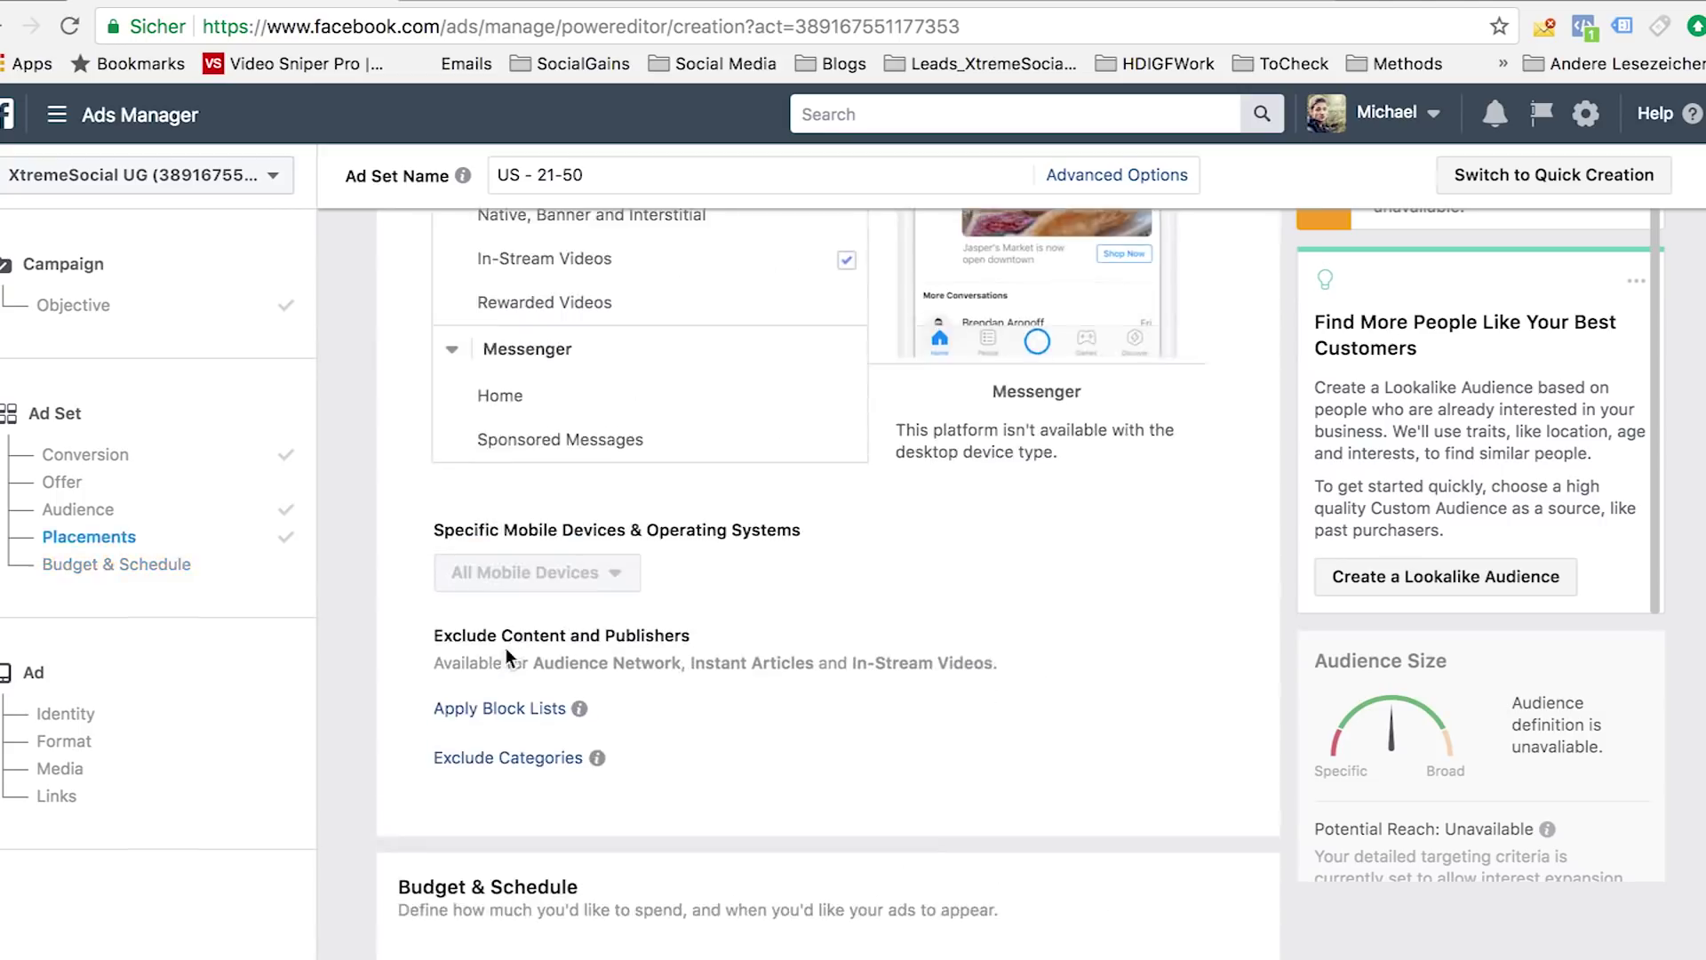
scroll(596, 626, up, 7)
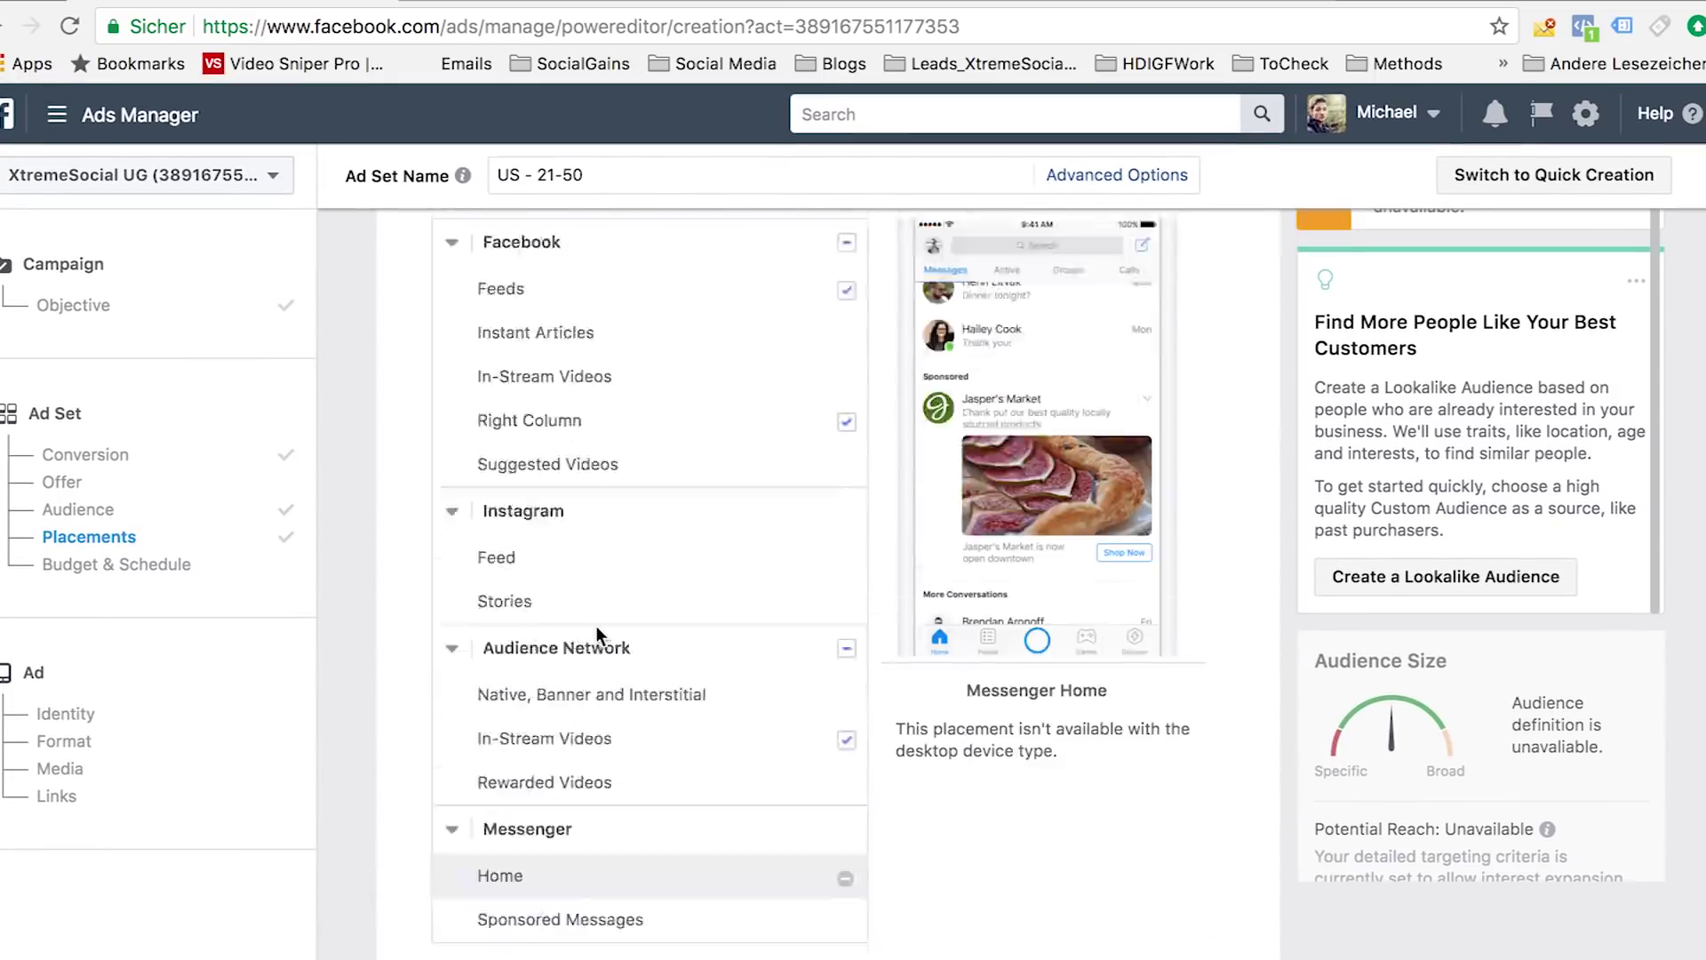
scroll(377, 487, up, 20)
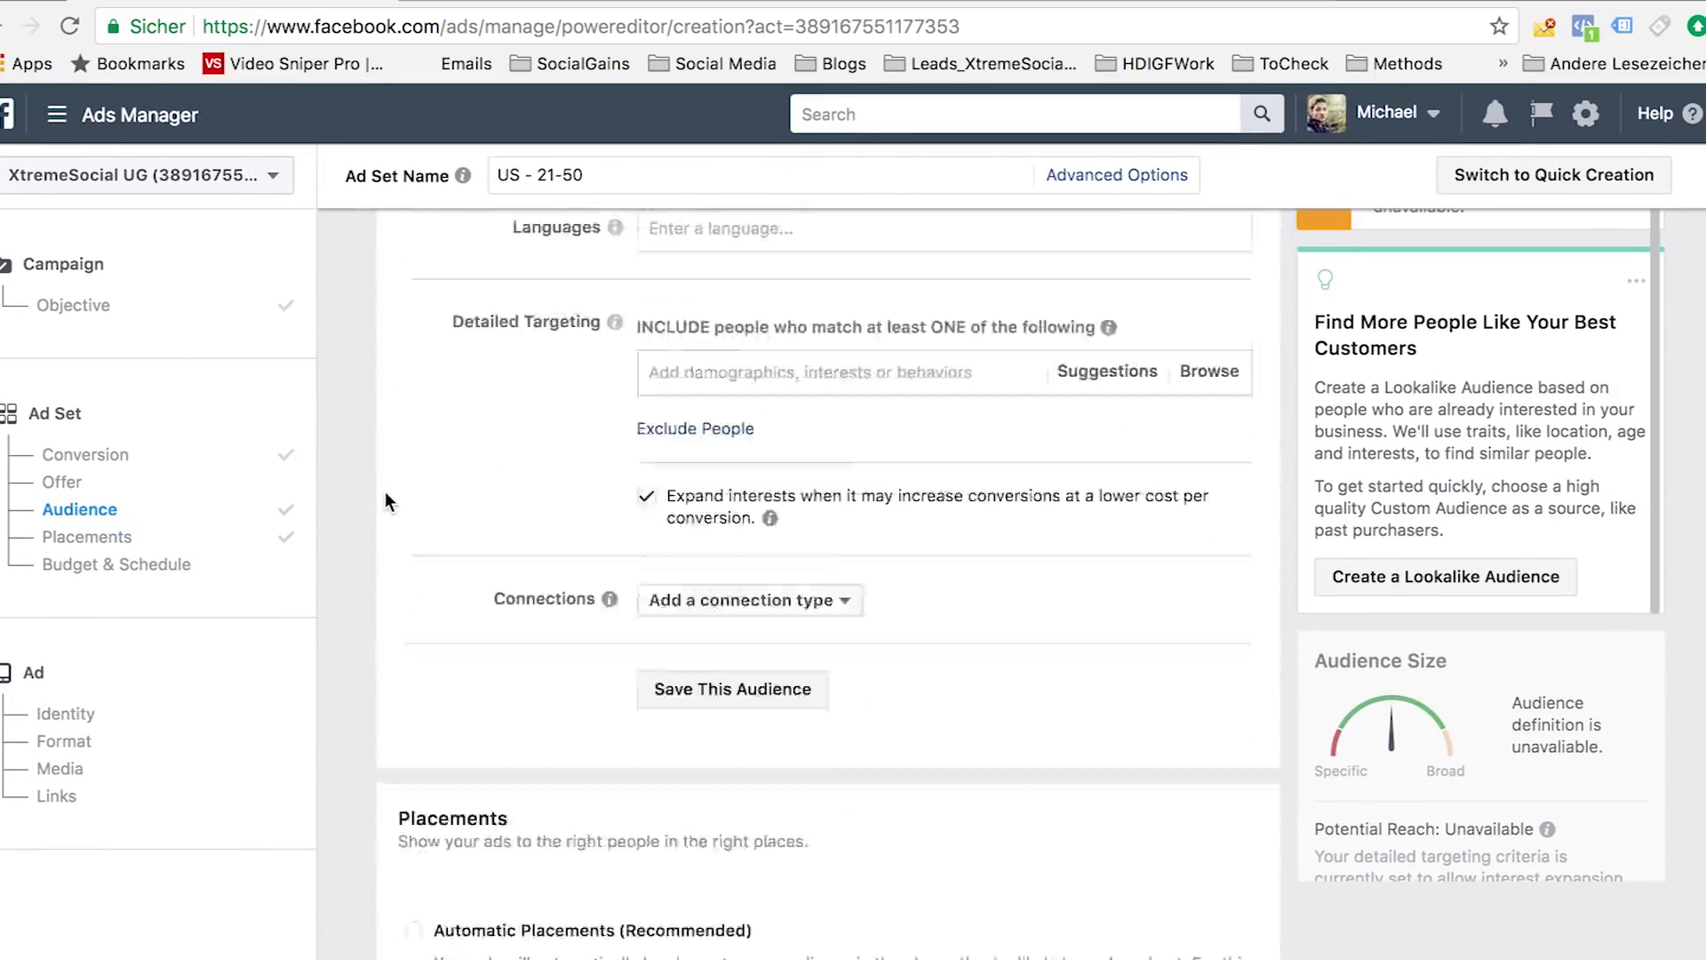
scroll(397, 489, up, 4)
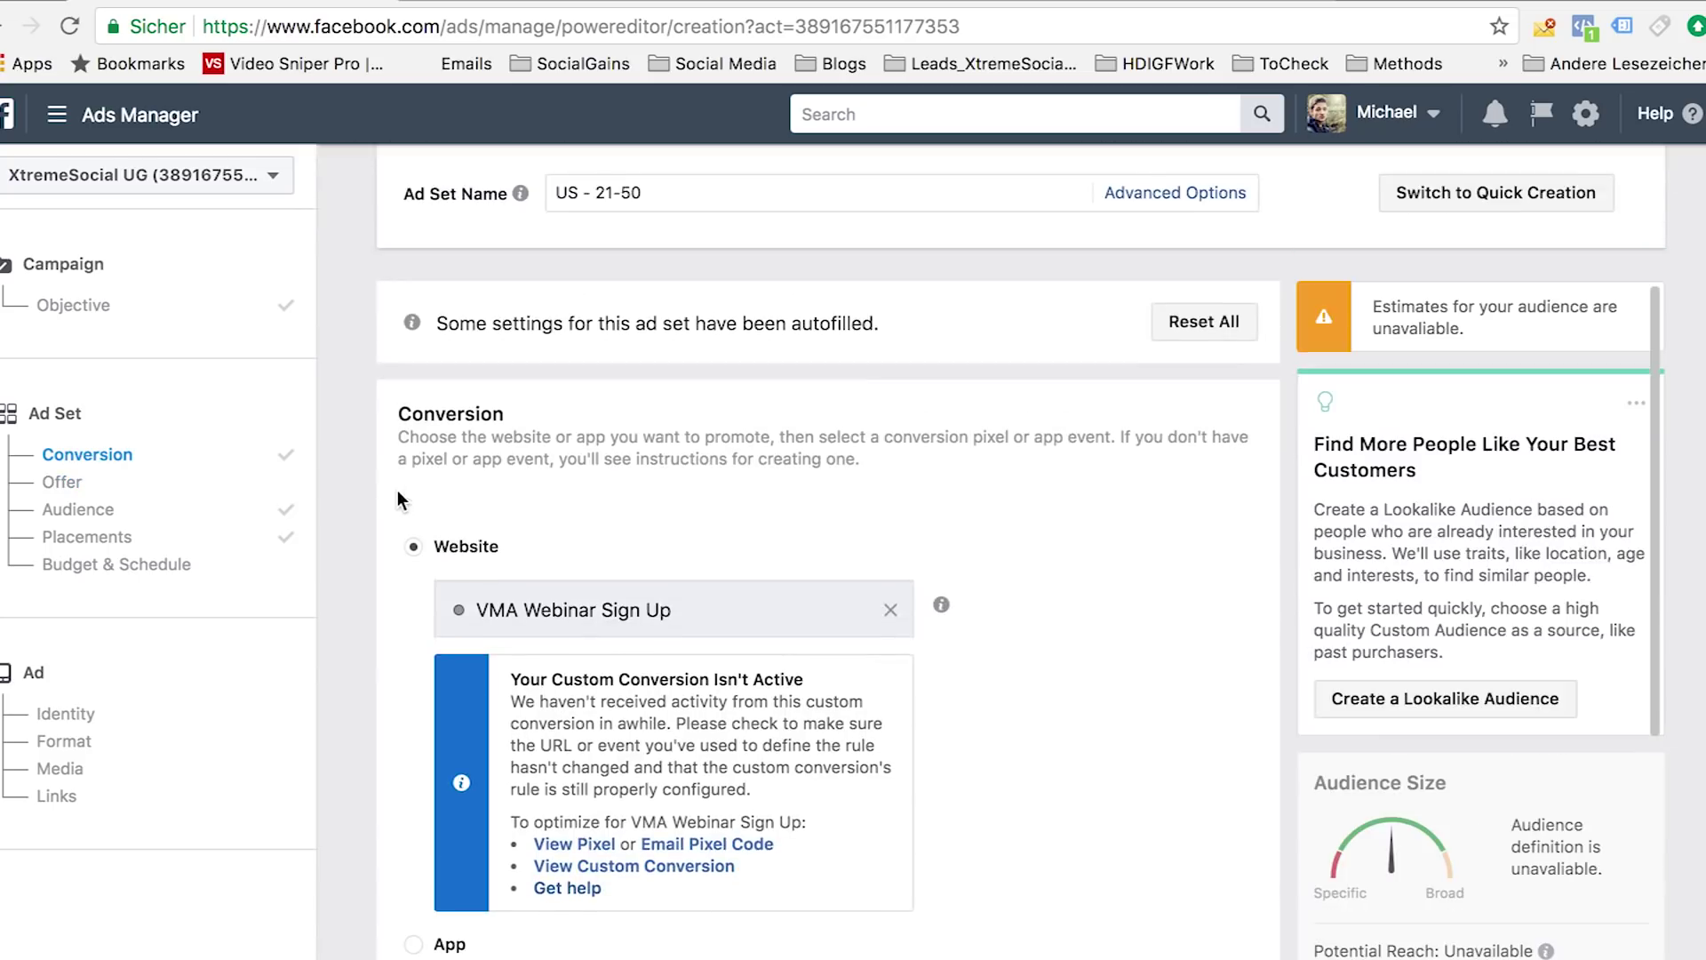
scroll(397, 488, down, 9)
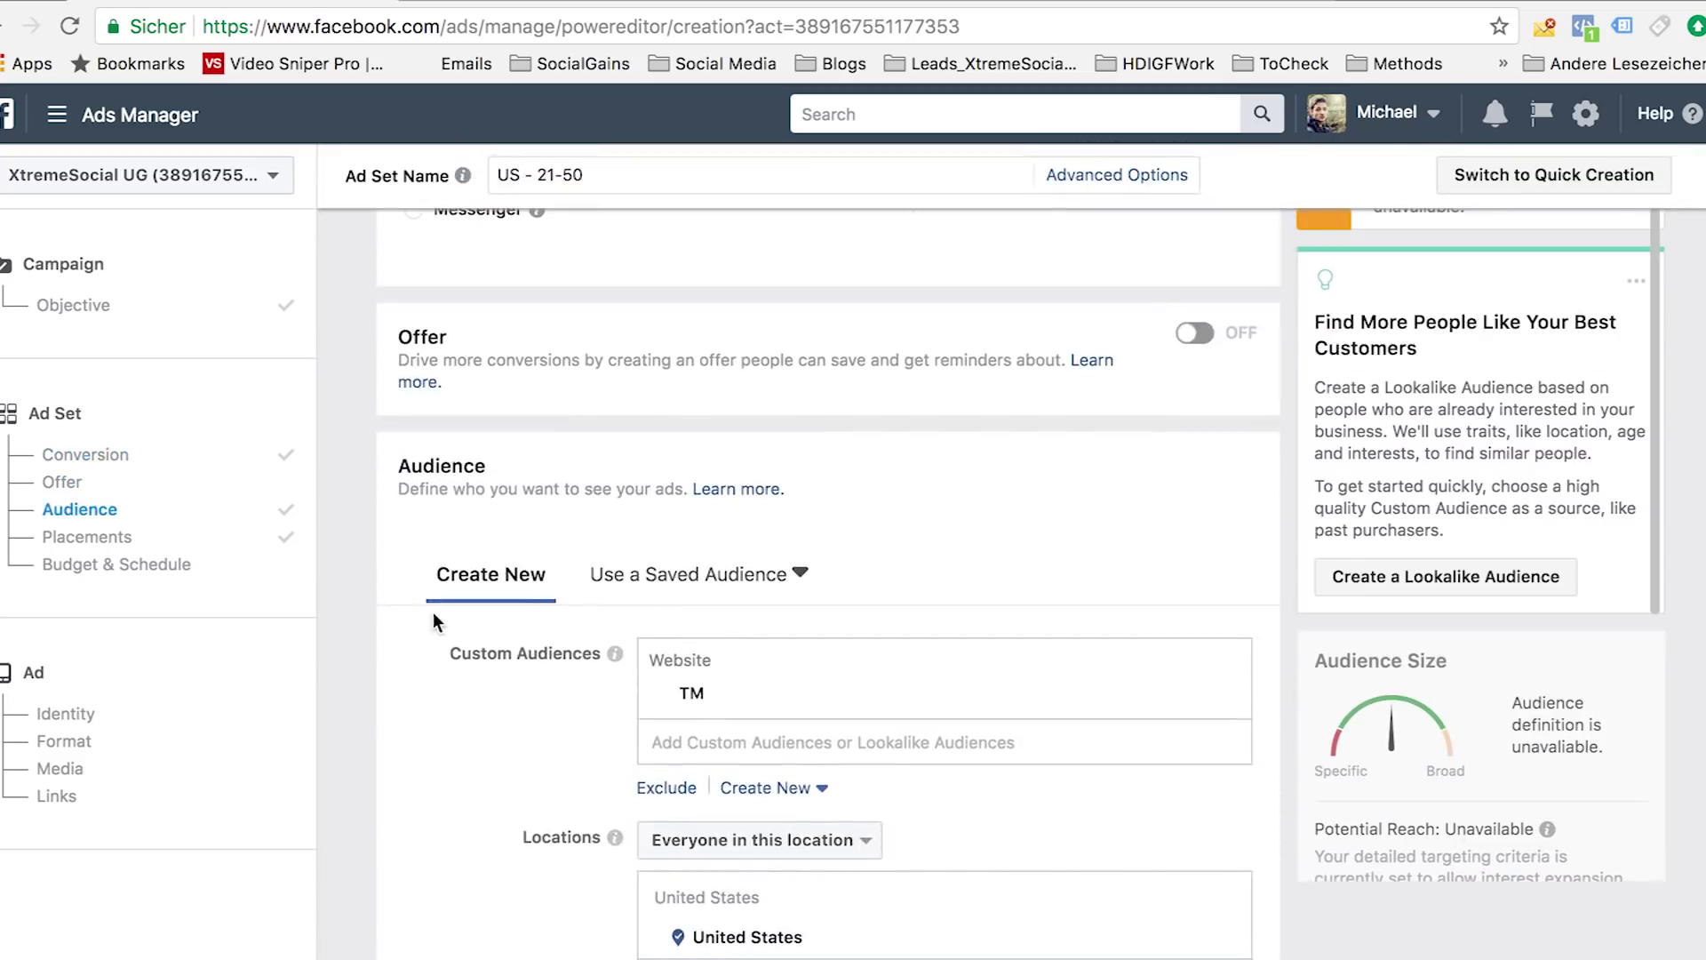
scroll(435, 619, down, 4)
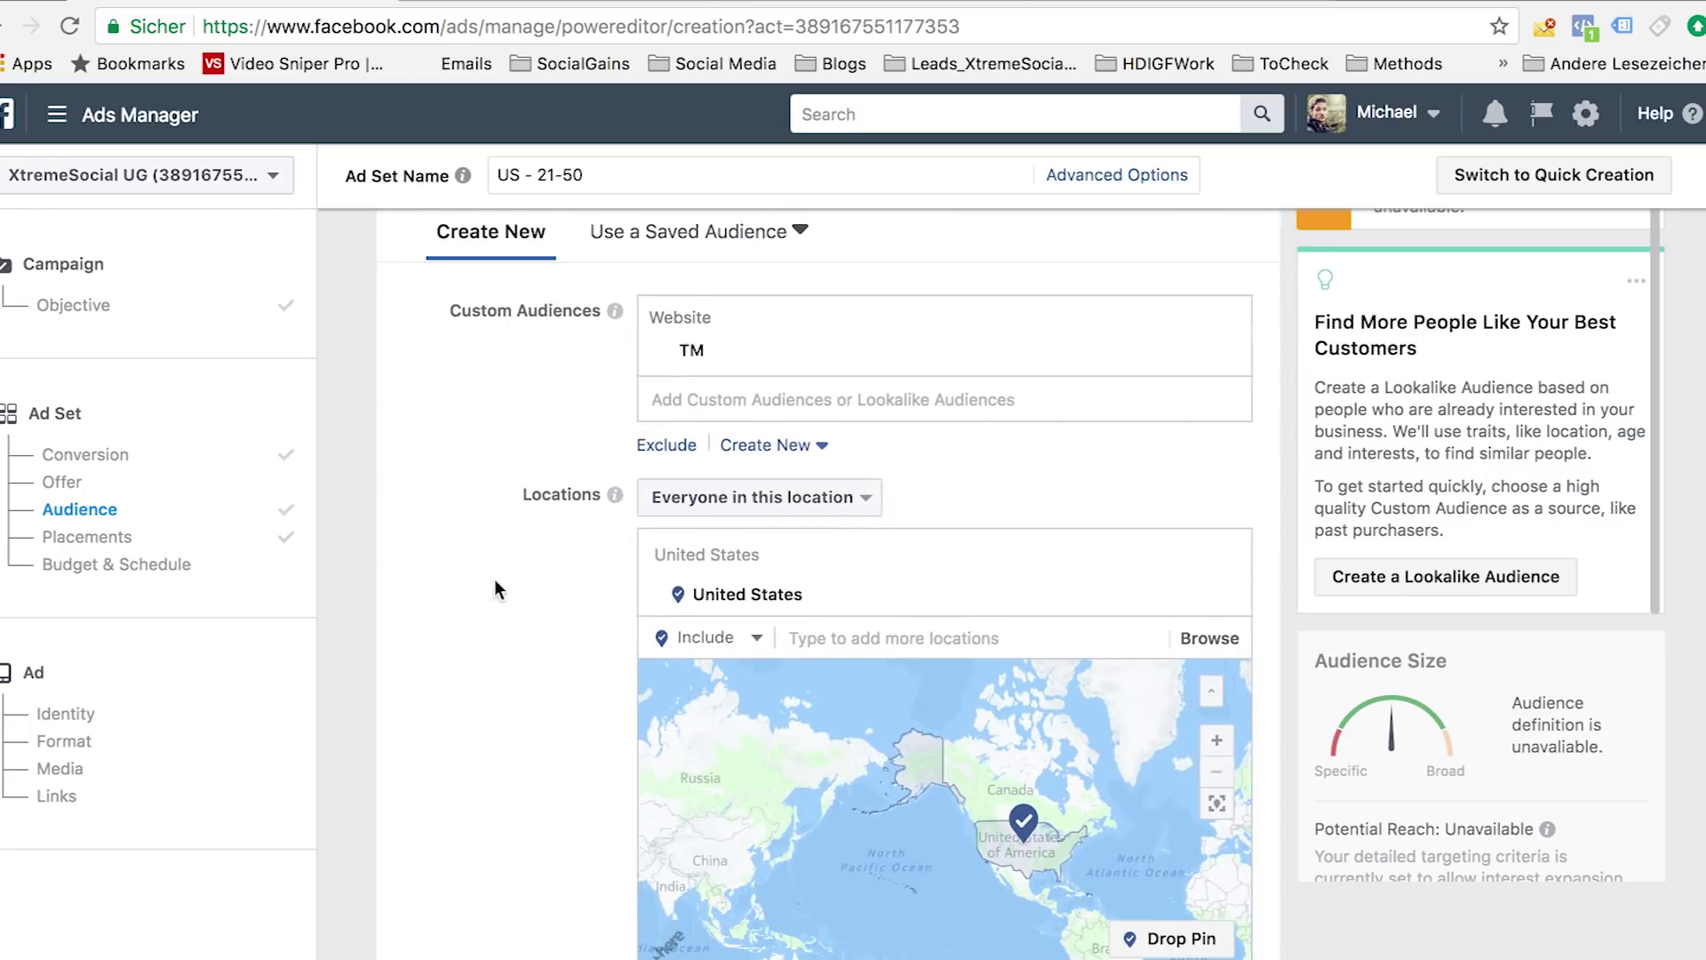
scroll(495, 579, down, 20)
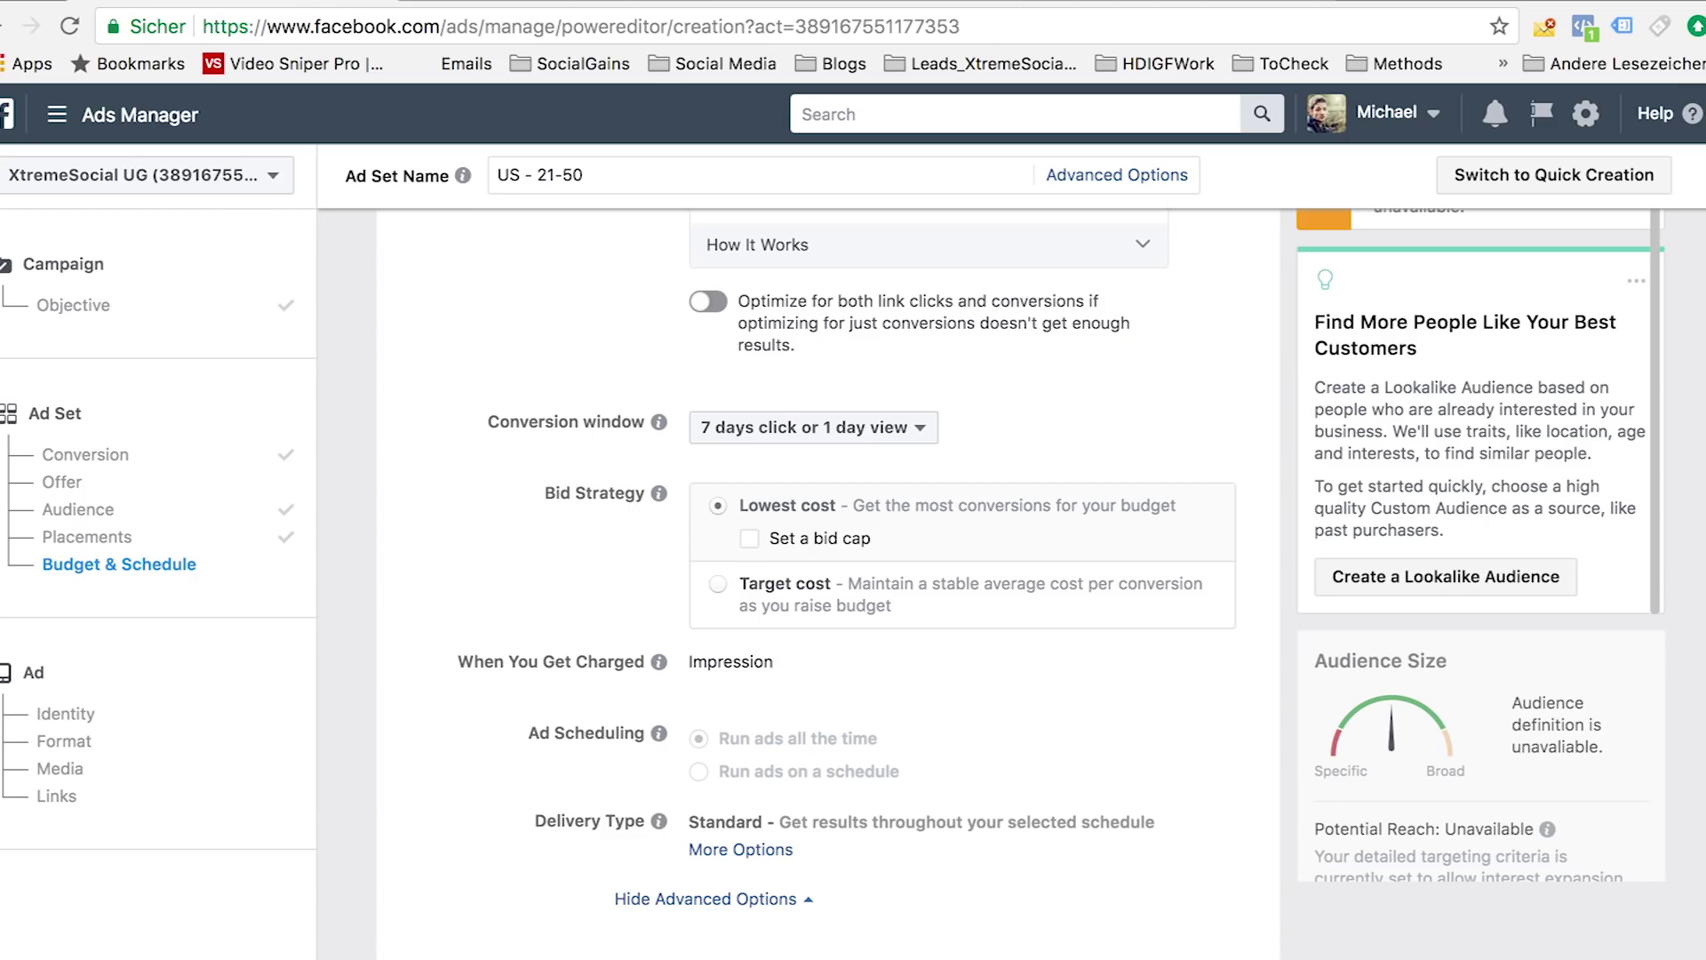
Step: Go to the ad level and set the ad's destination website URL to tubemillionaire.co/vma, copied from the webinar landing page
click(72, 713)
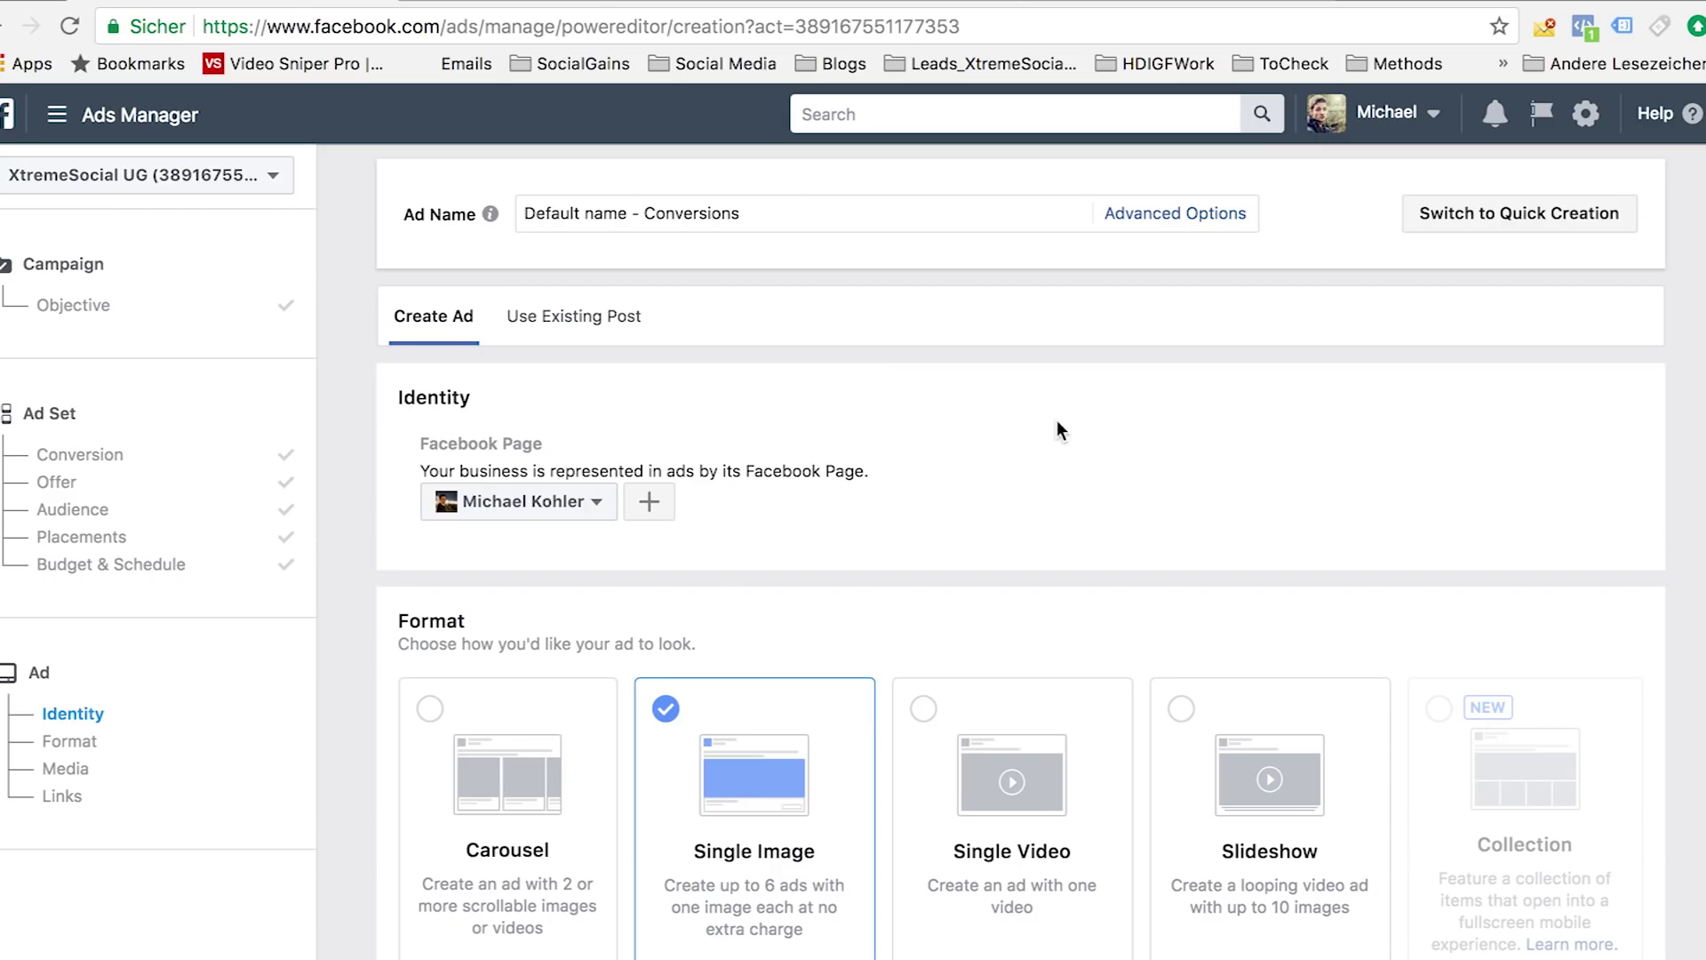
scroll(1058, 419, down, 10)
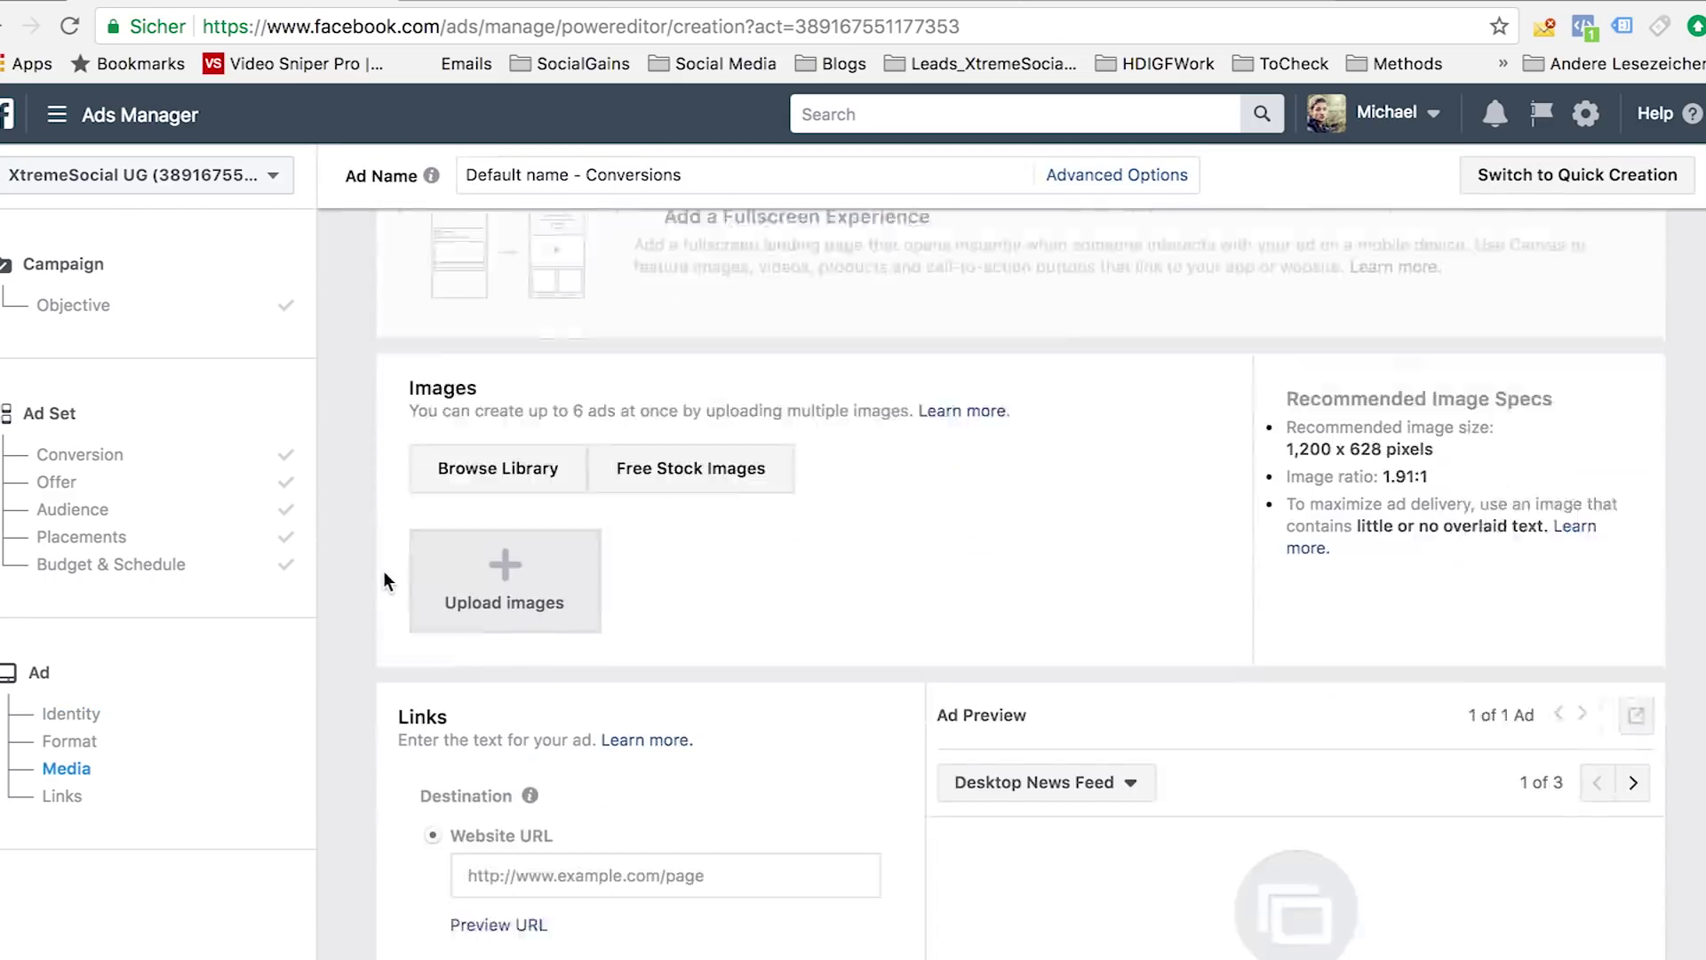
scroll(384, 580, down, 3)
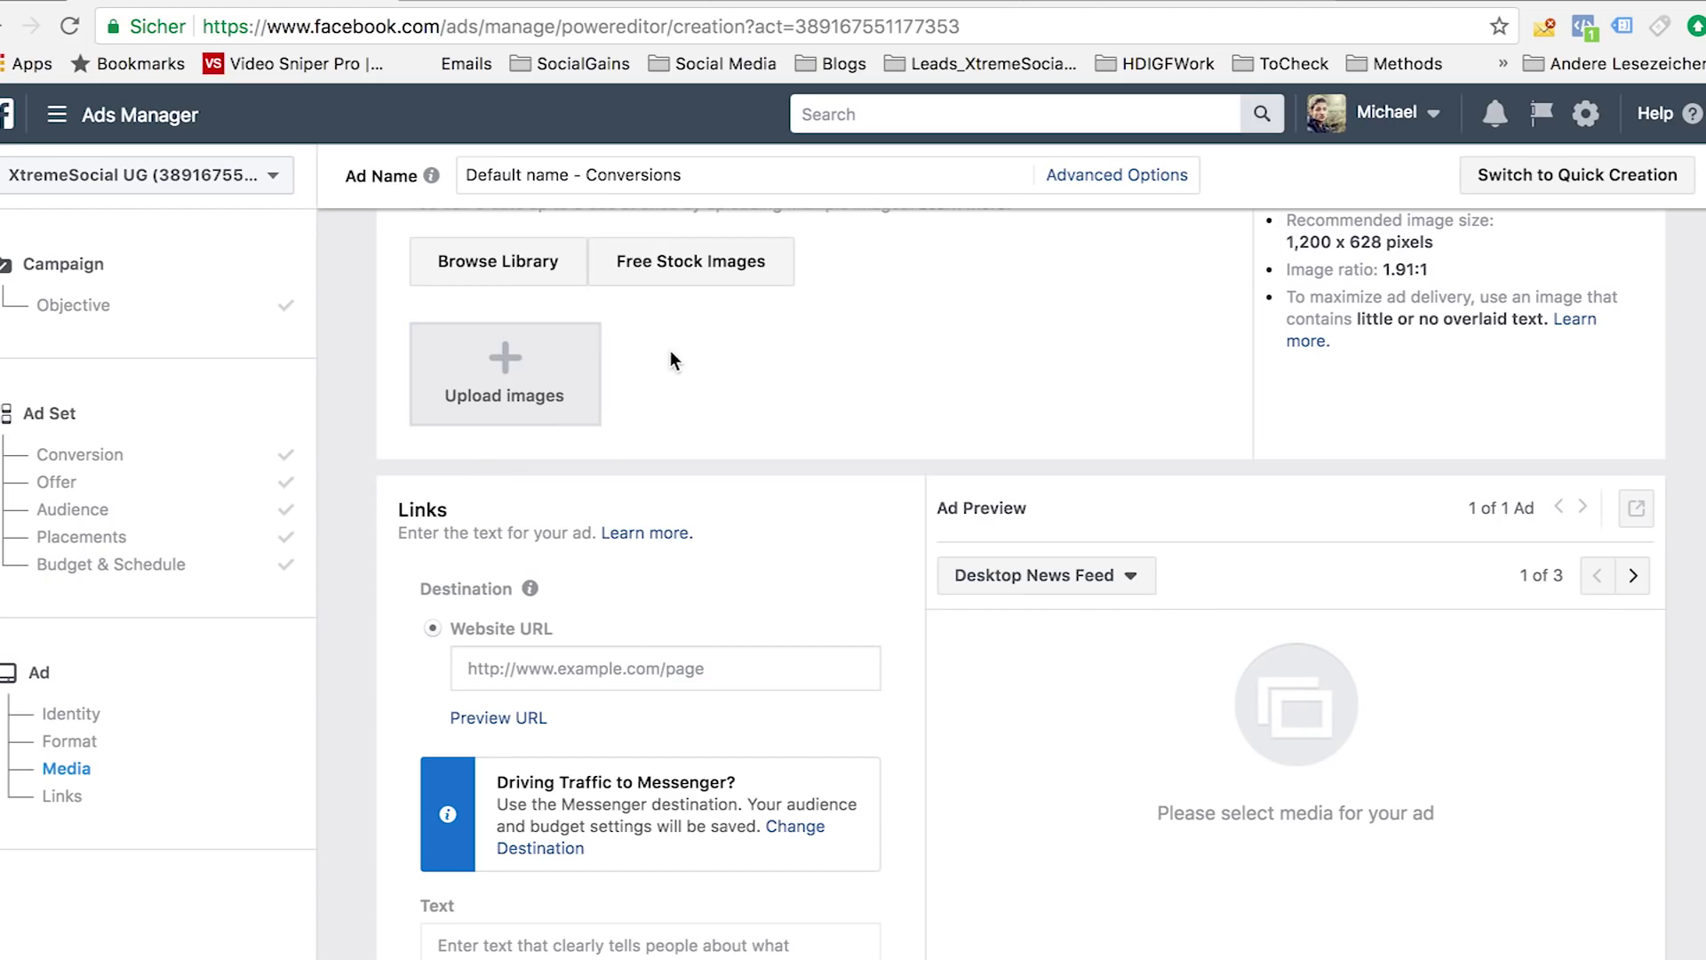
scroll(770, 396, down, 1)
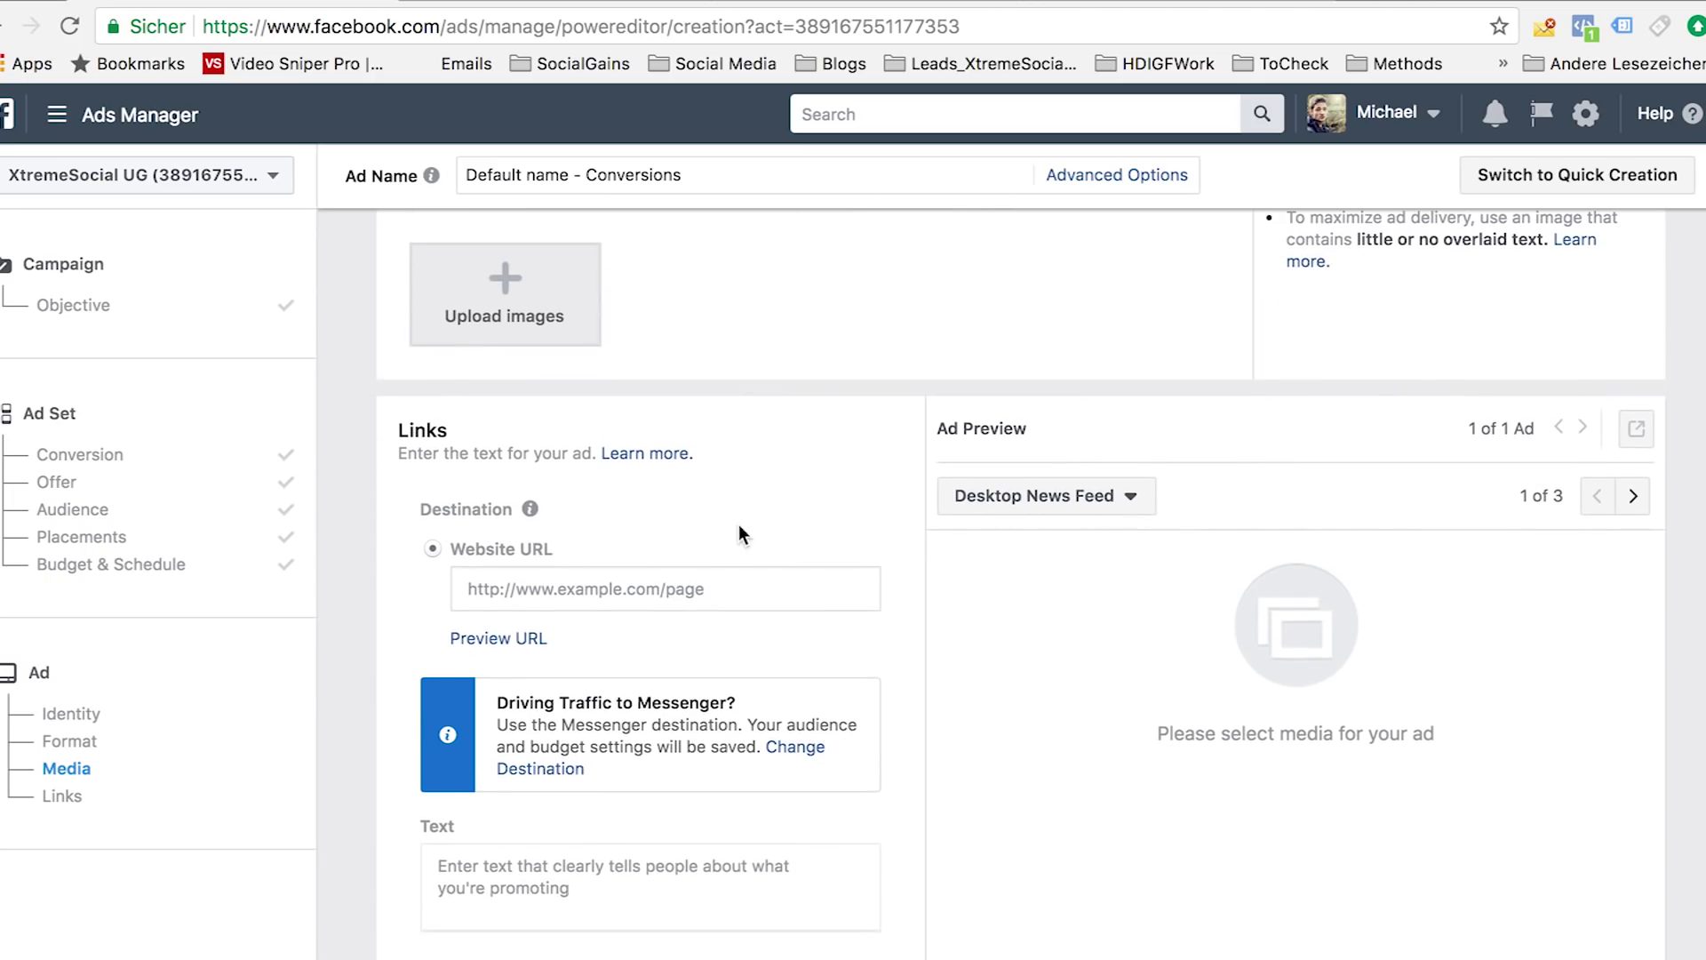
scroll(787, 509, down, 1)
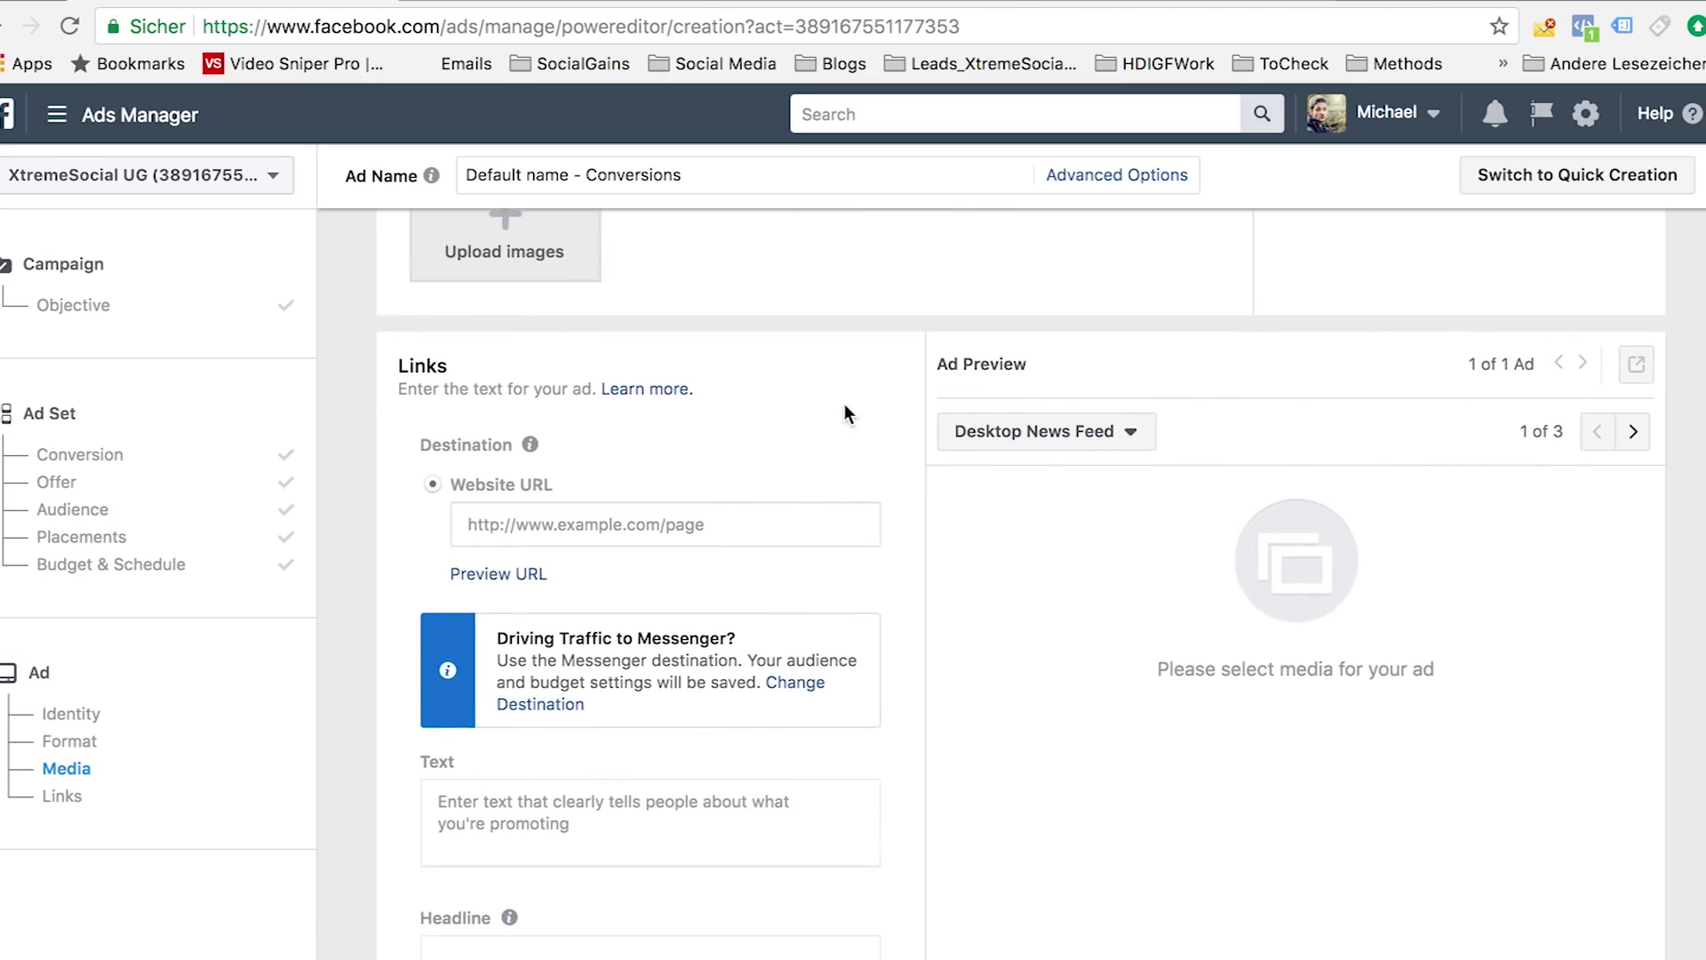
scroll(835, 434, down, 1)
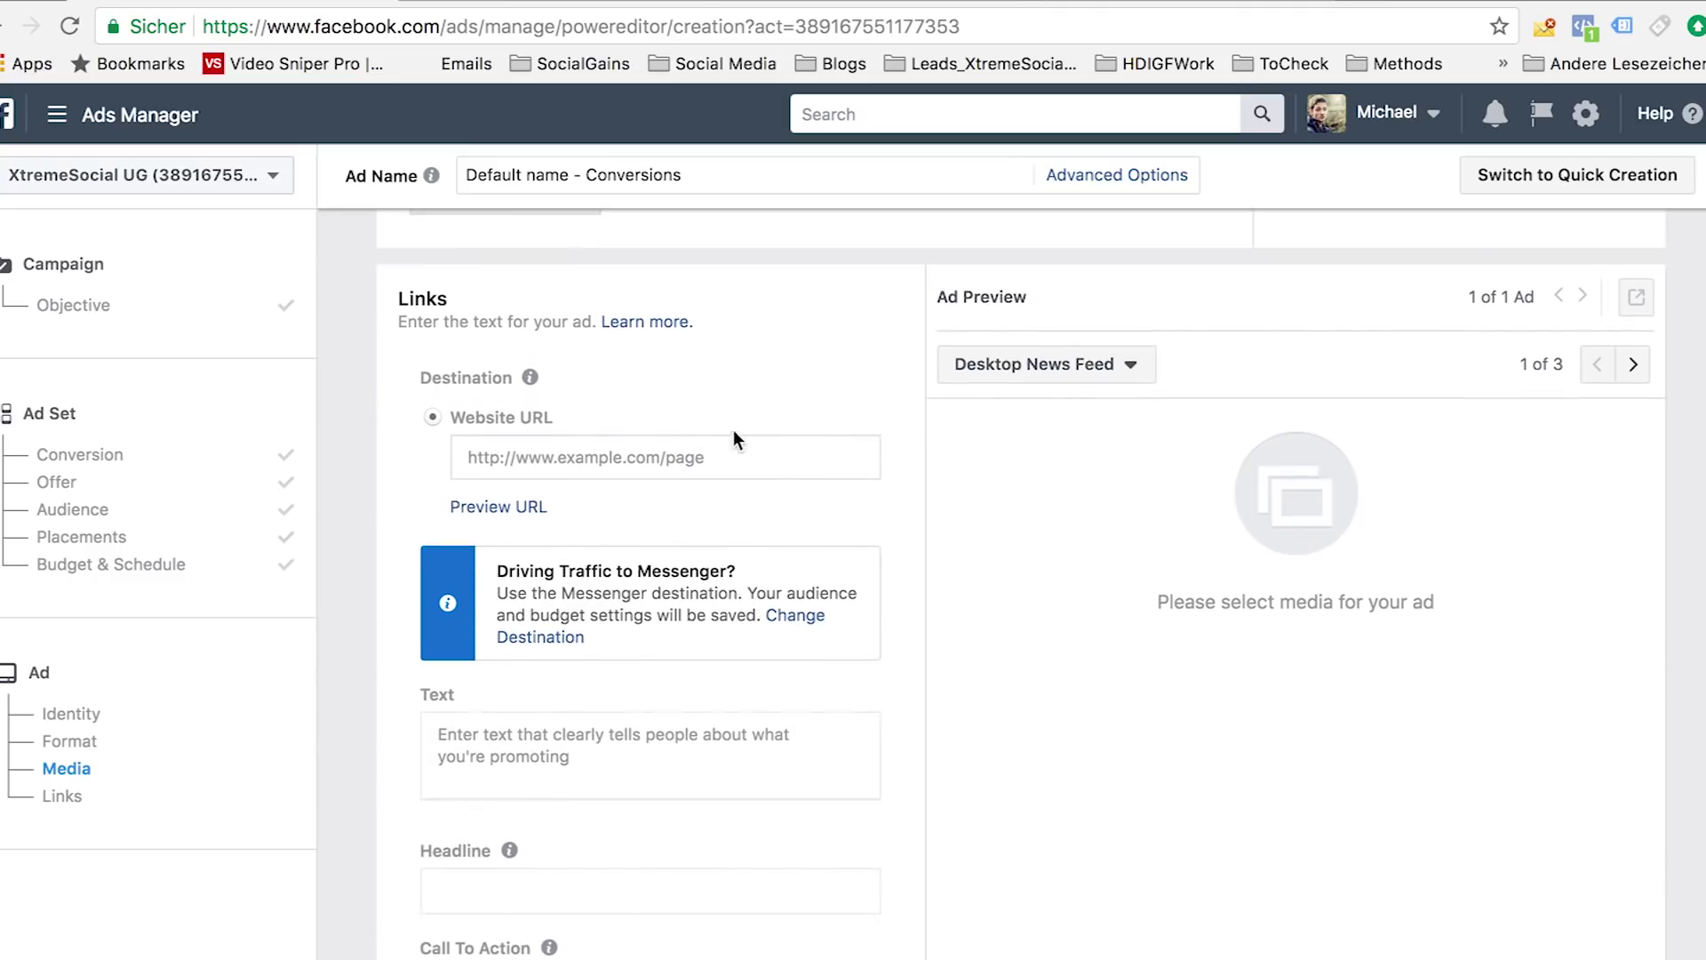
click(868, 51)
click(811, 28)
key(ctrl+c)
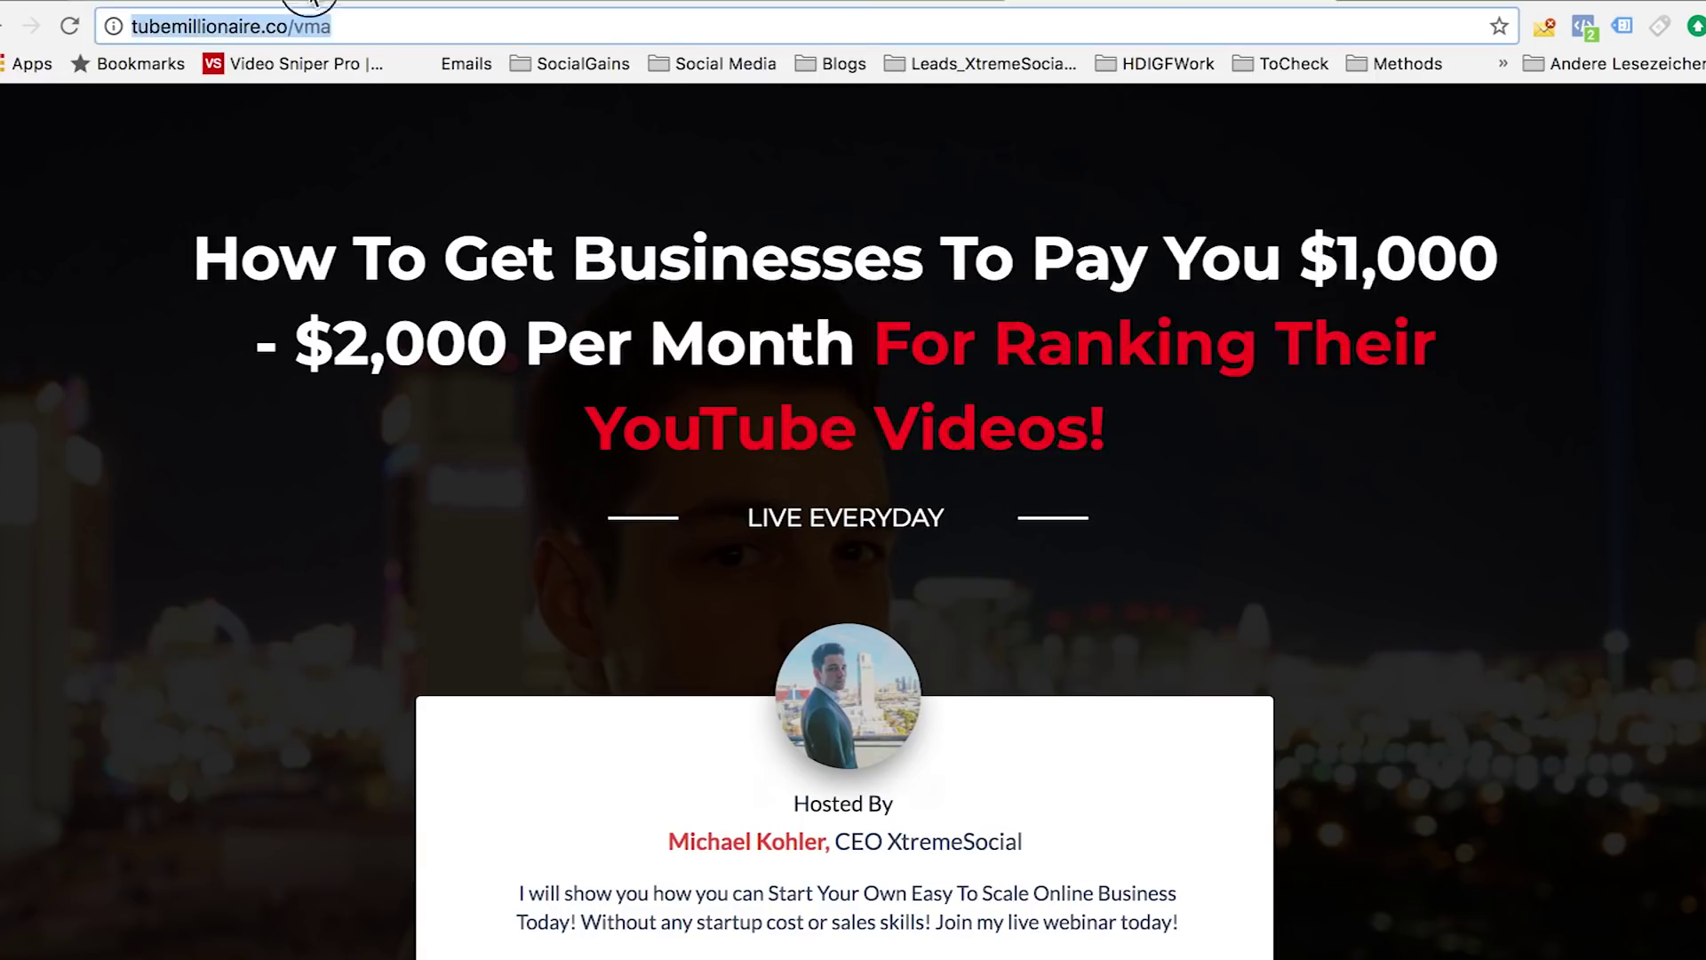
click(311, 7)
key(ctrl+v)
click(367, 478)
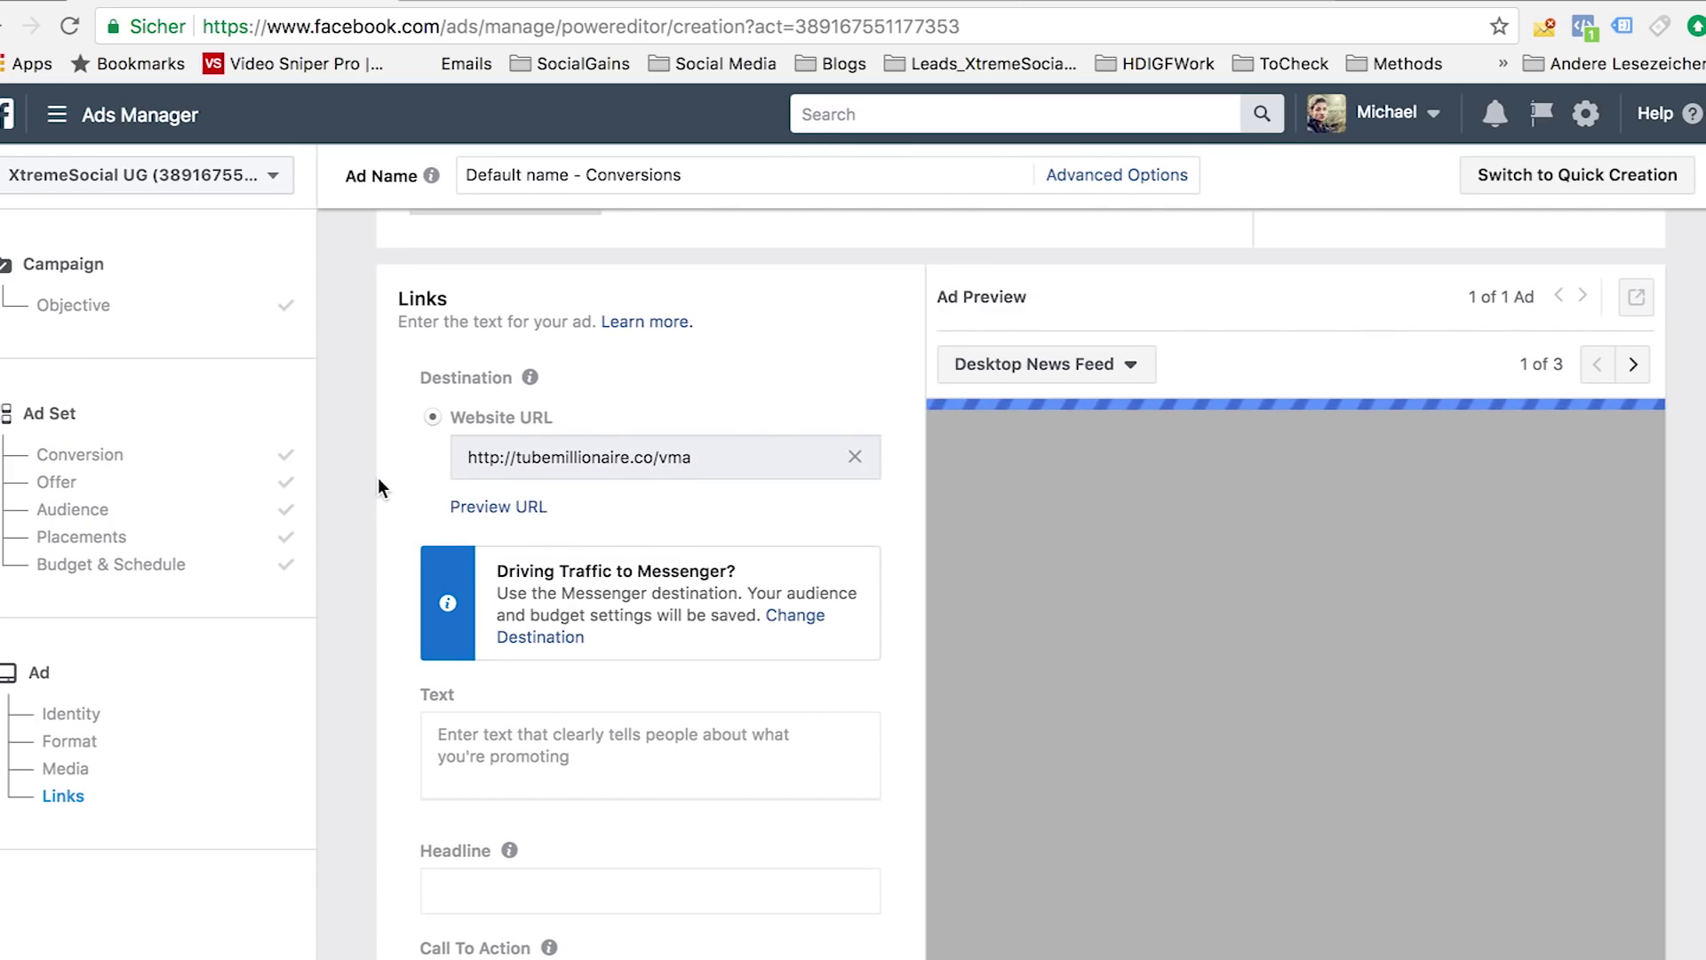
Step: Add the first "YOU + Your Agency =" picture from the account images as the ad's image
scroll(392, 478, down, 3)
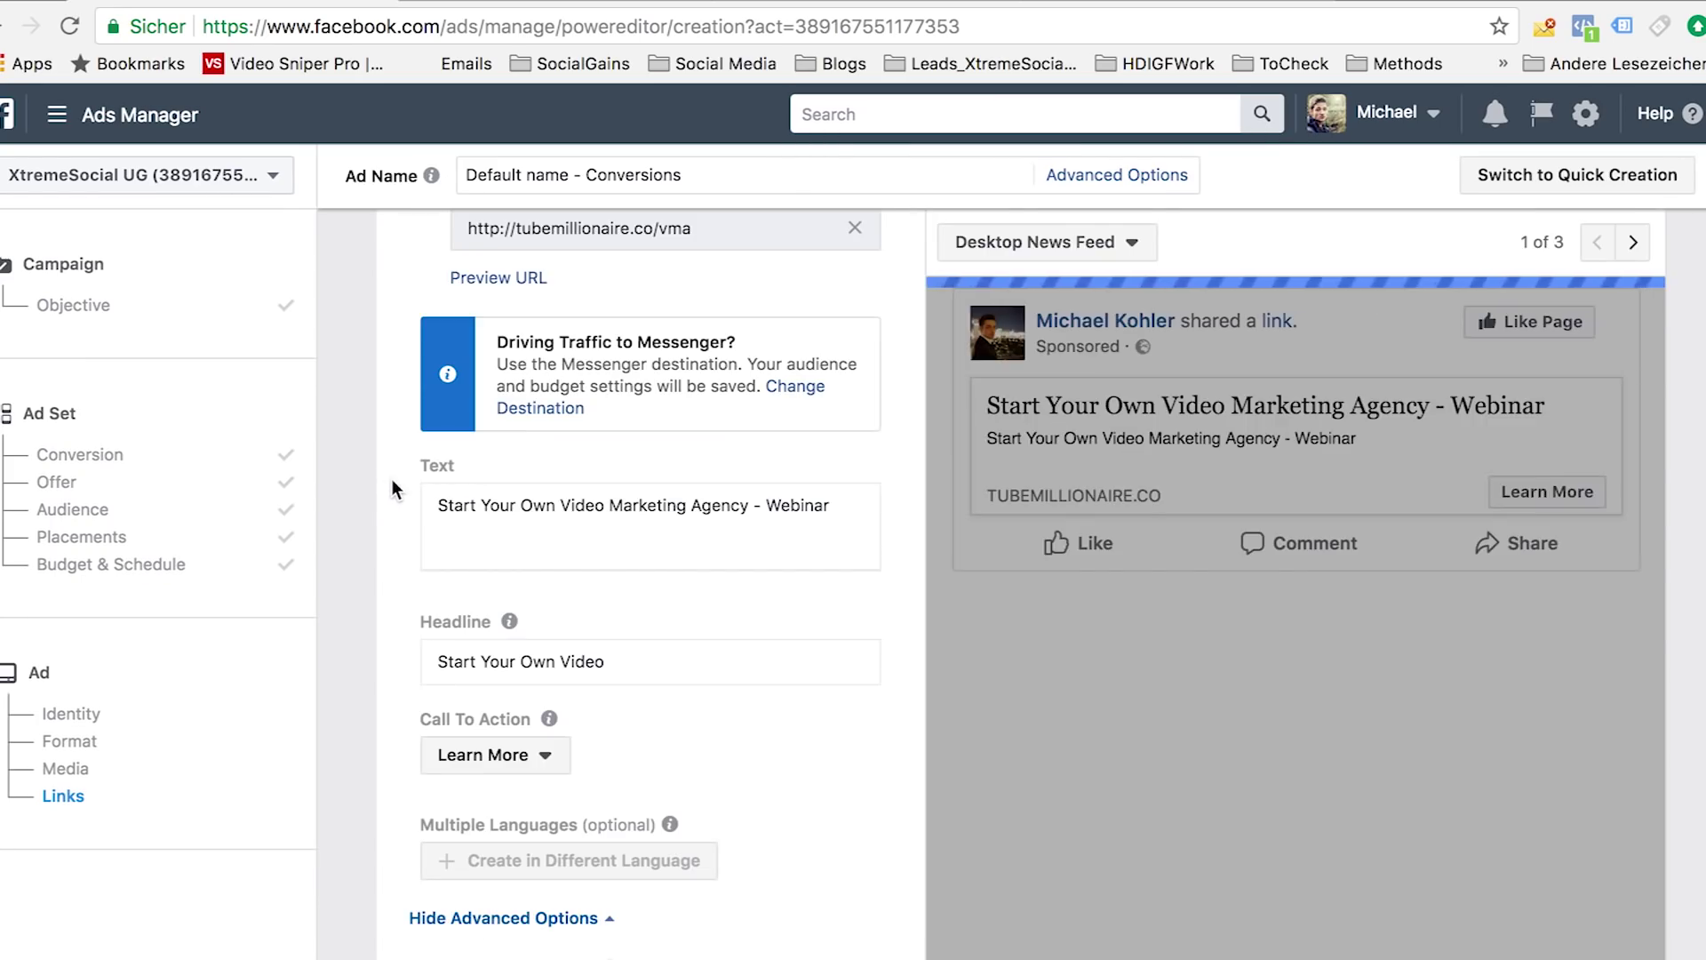
scroll(711, 569, up, 7)
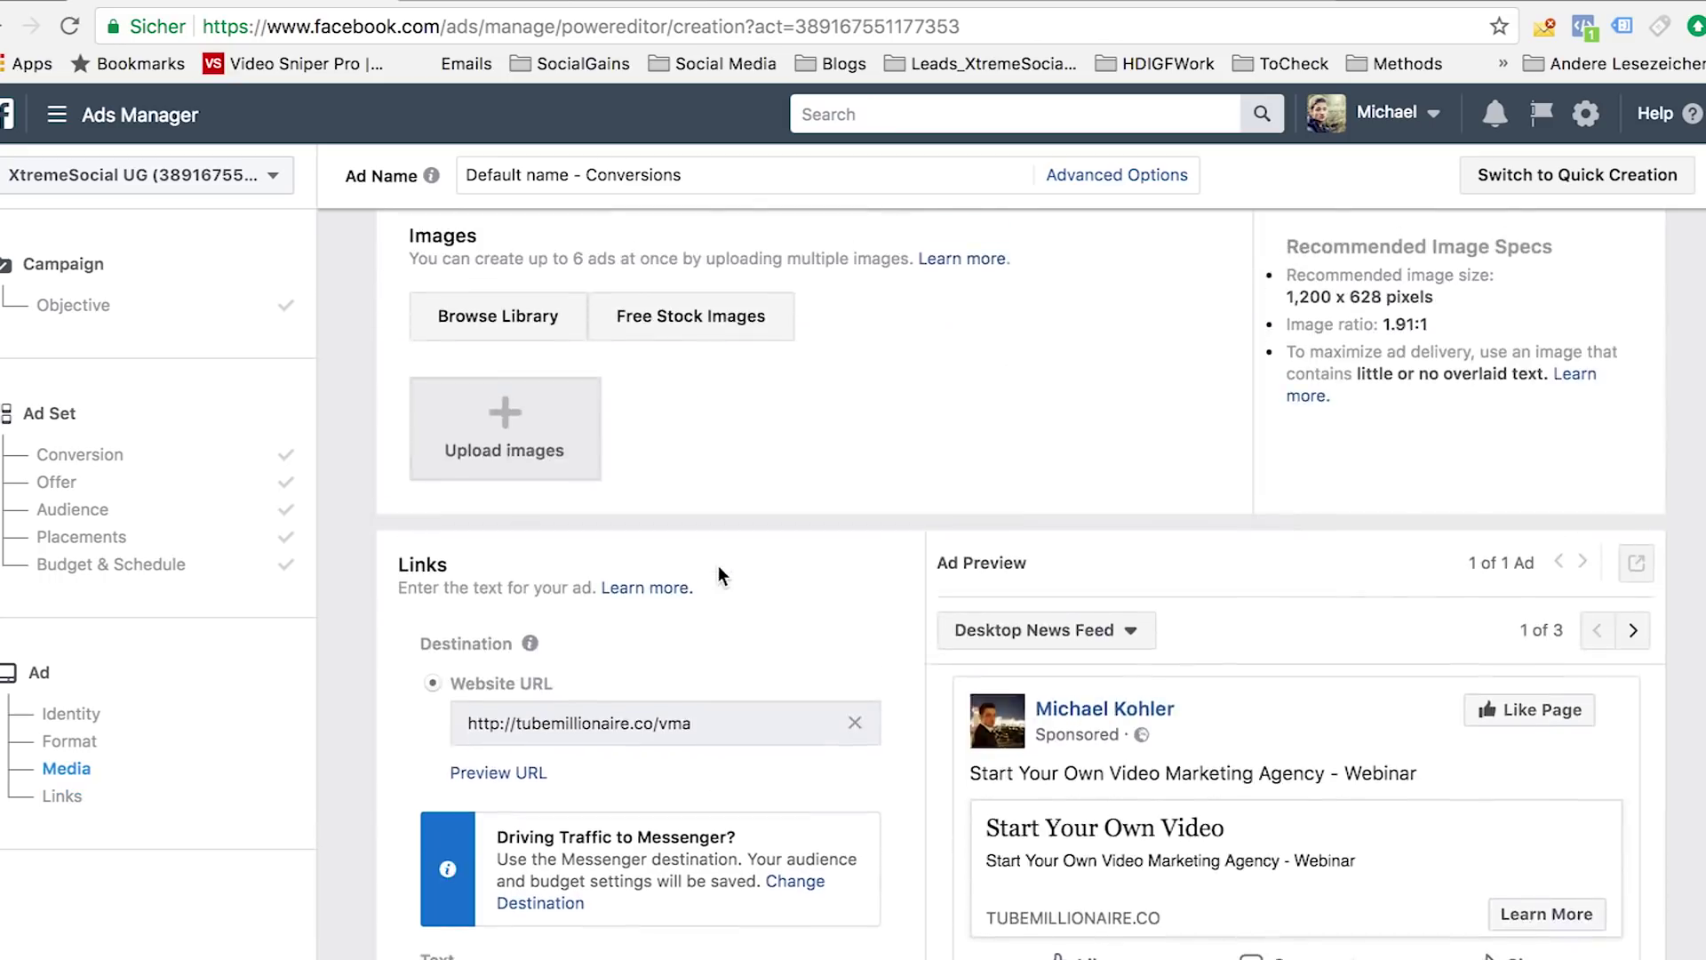
click(508, 457)
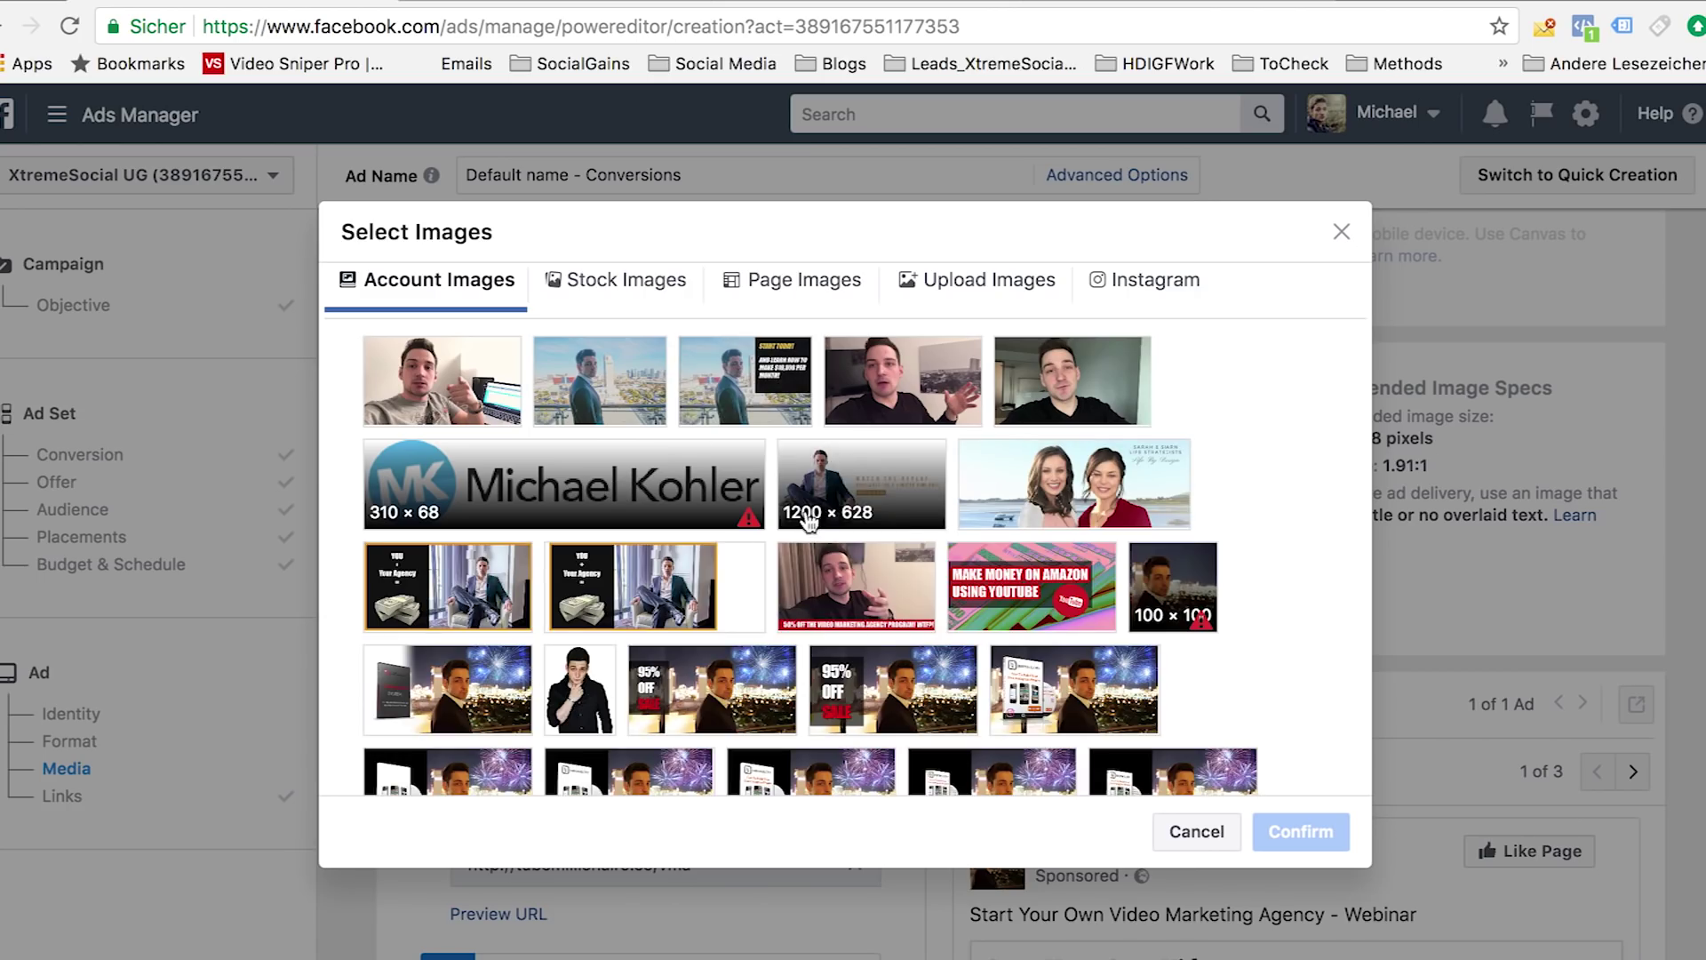
click(449, 591)
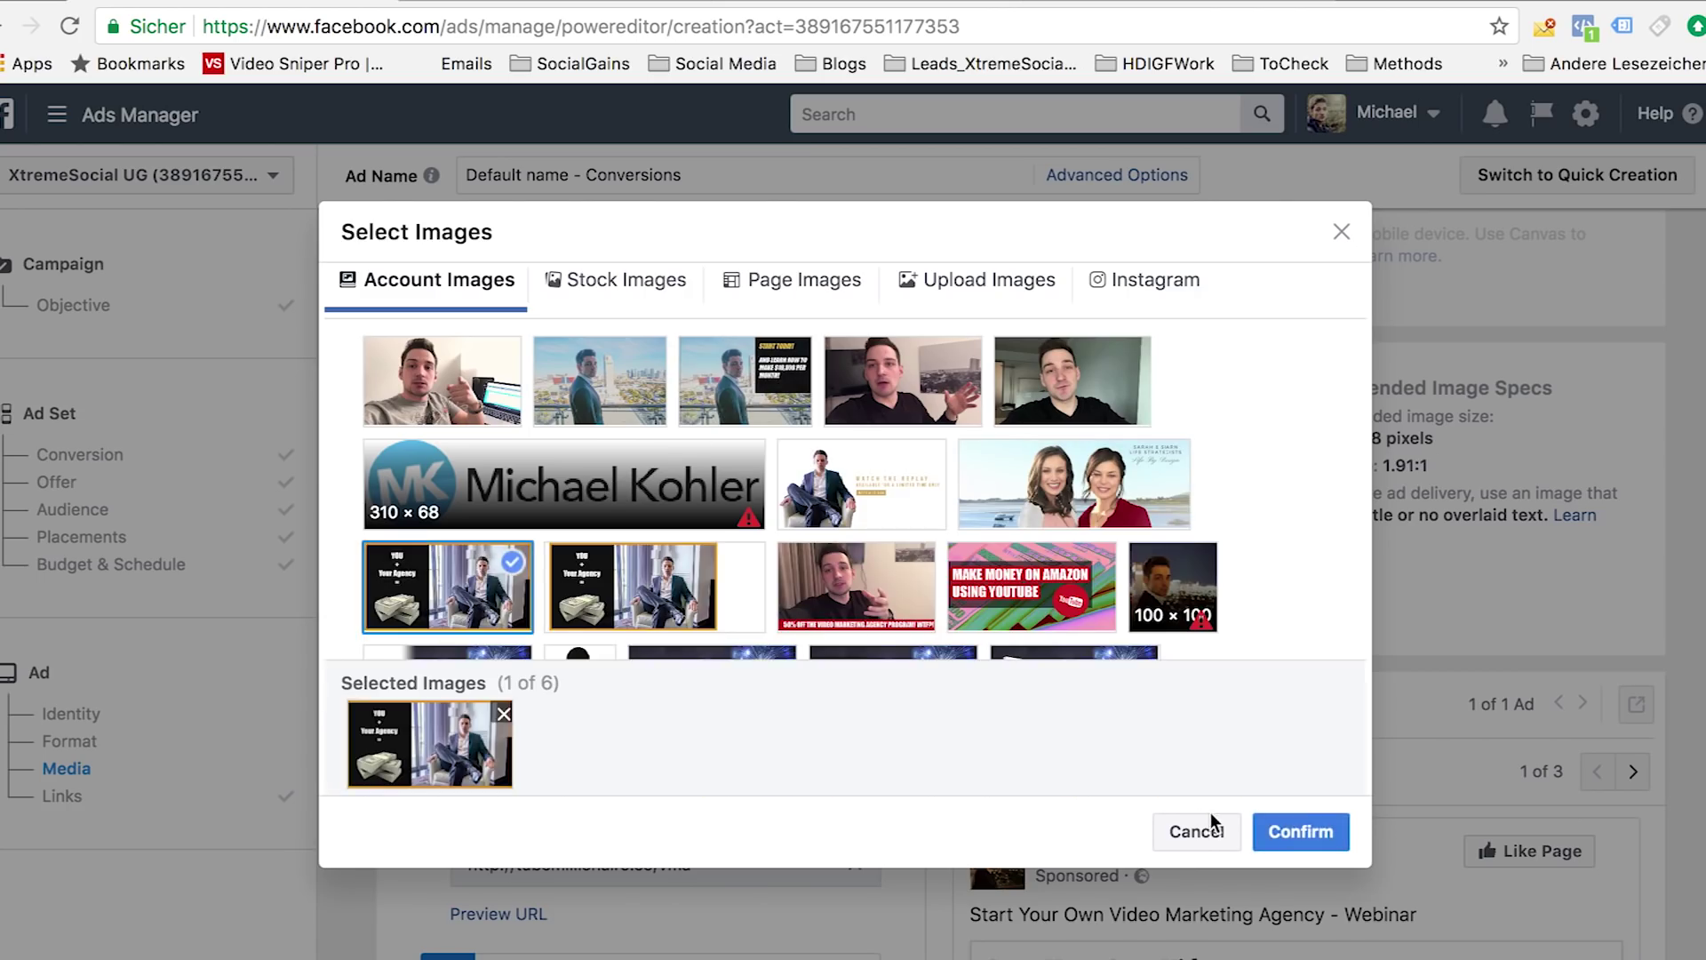
click(1275, 832)
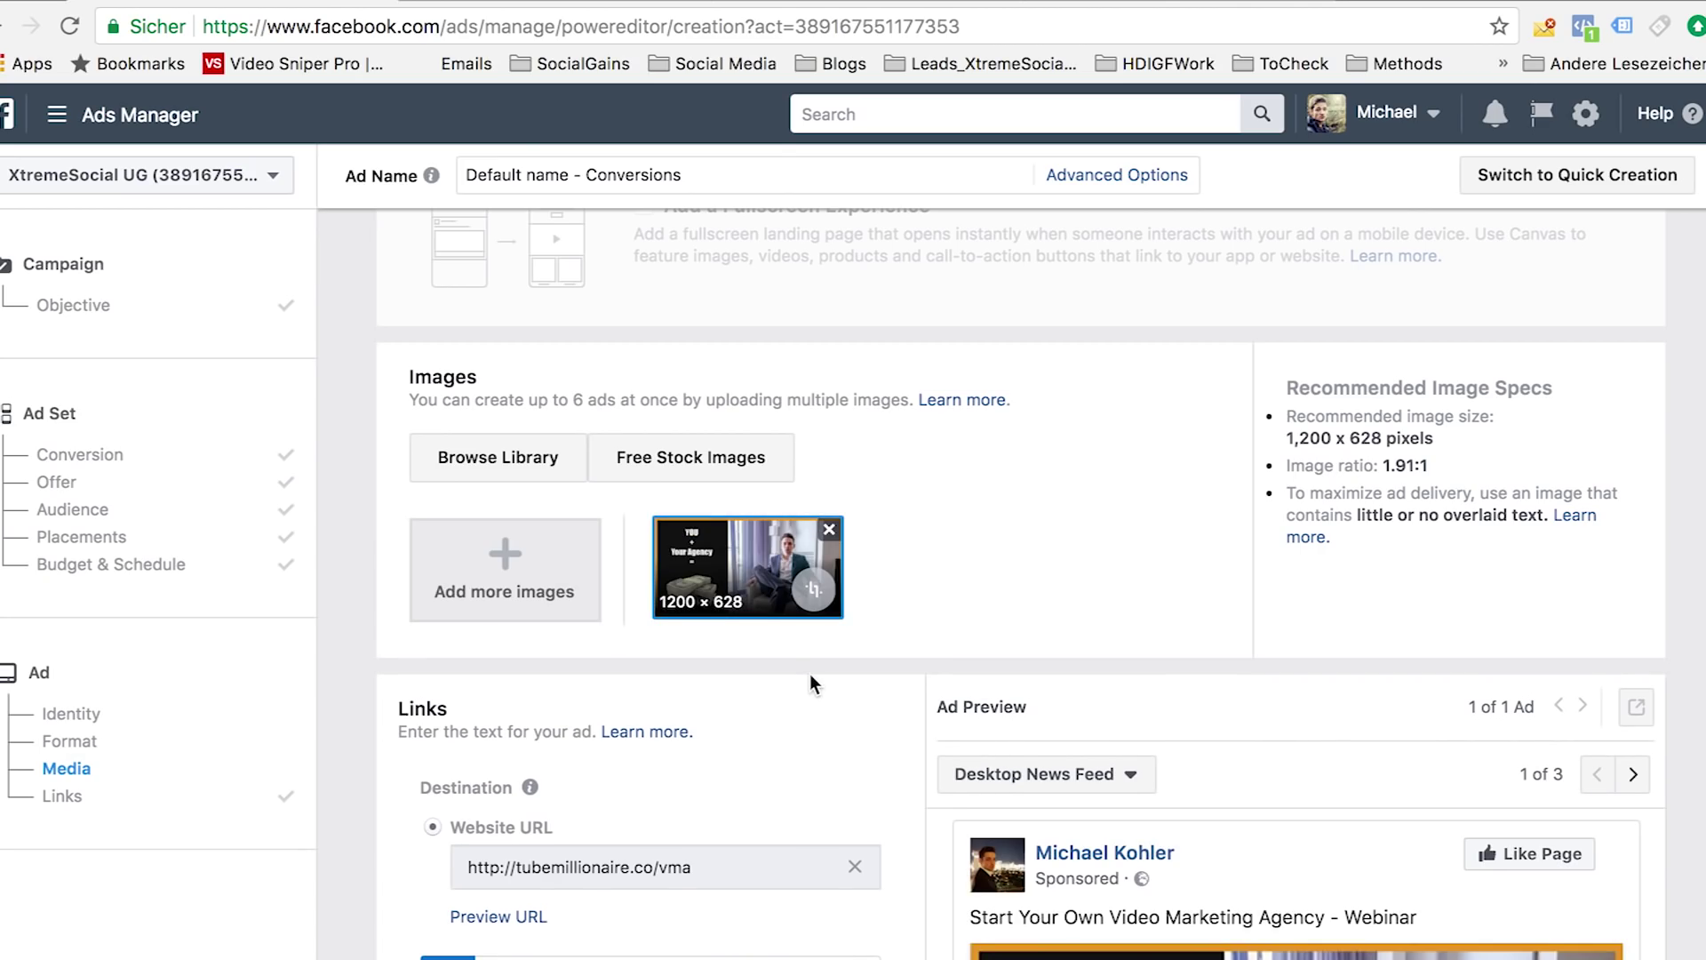
Step: Examine the ad's text and how it appears in the desktop news feed preview
scroll(808, 685, down, 5)
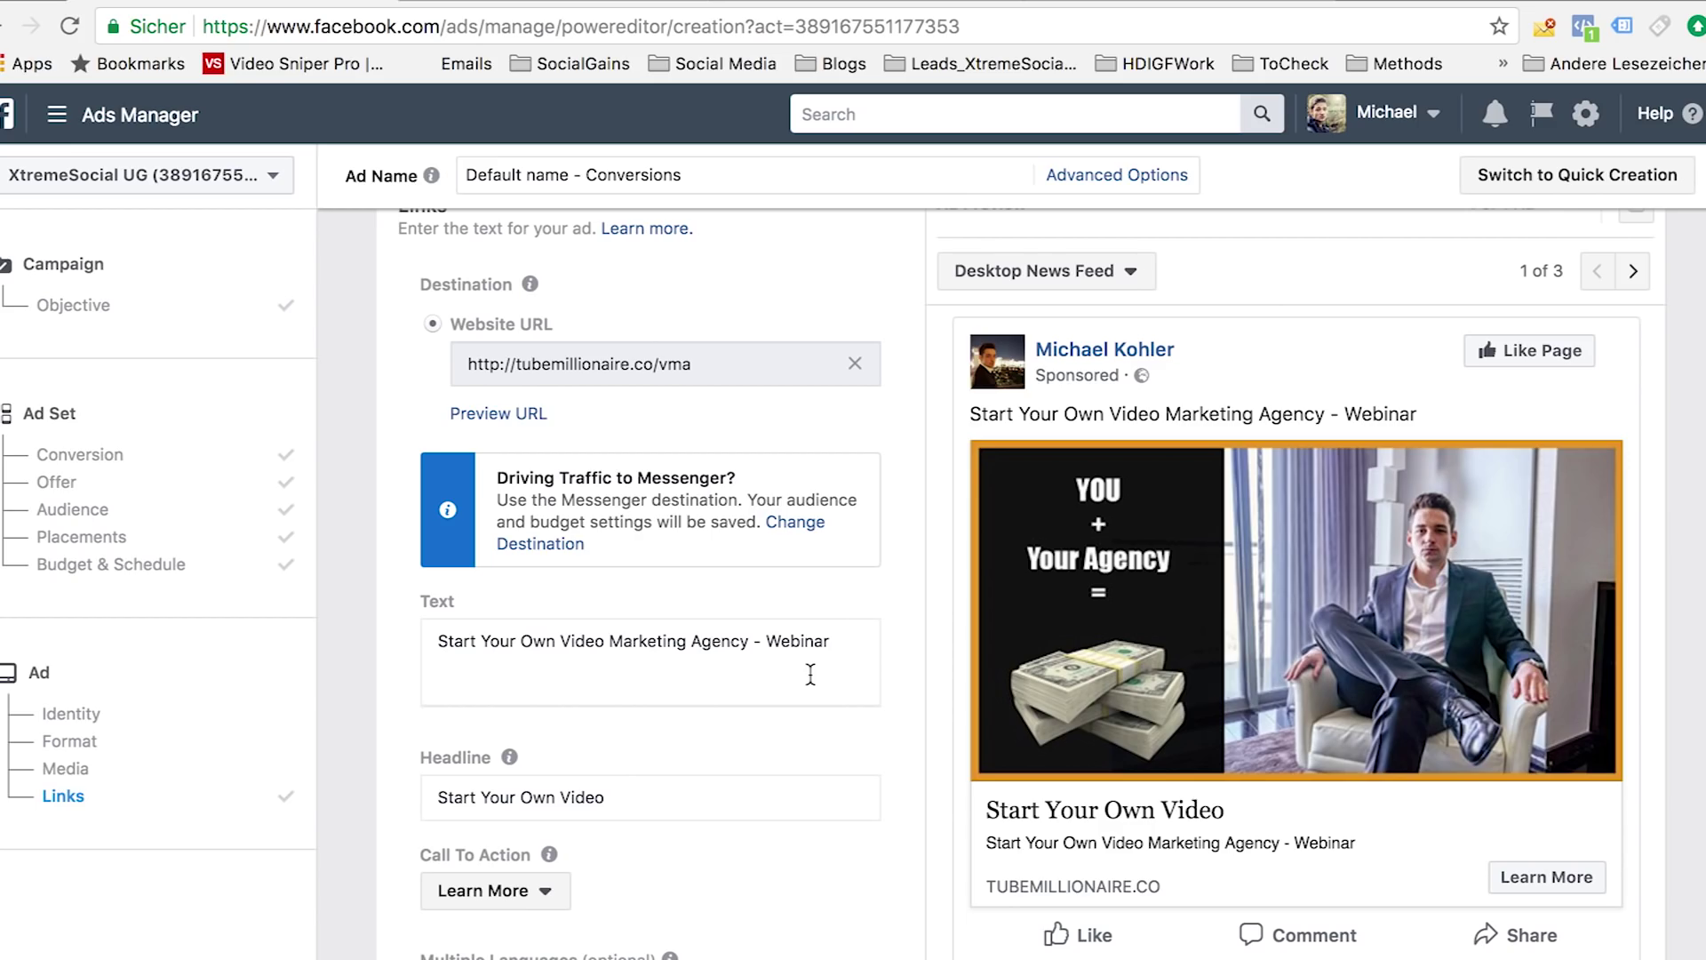
drag(831, 649, 334, 627)
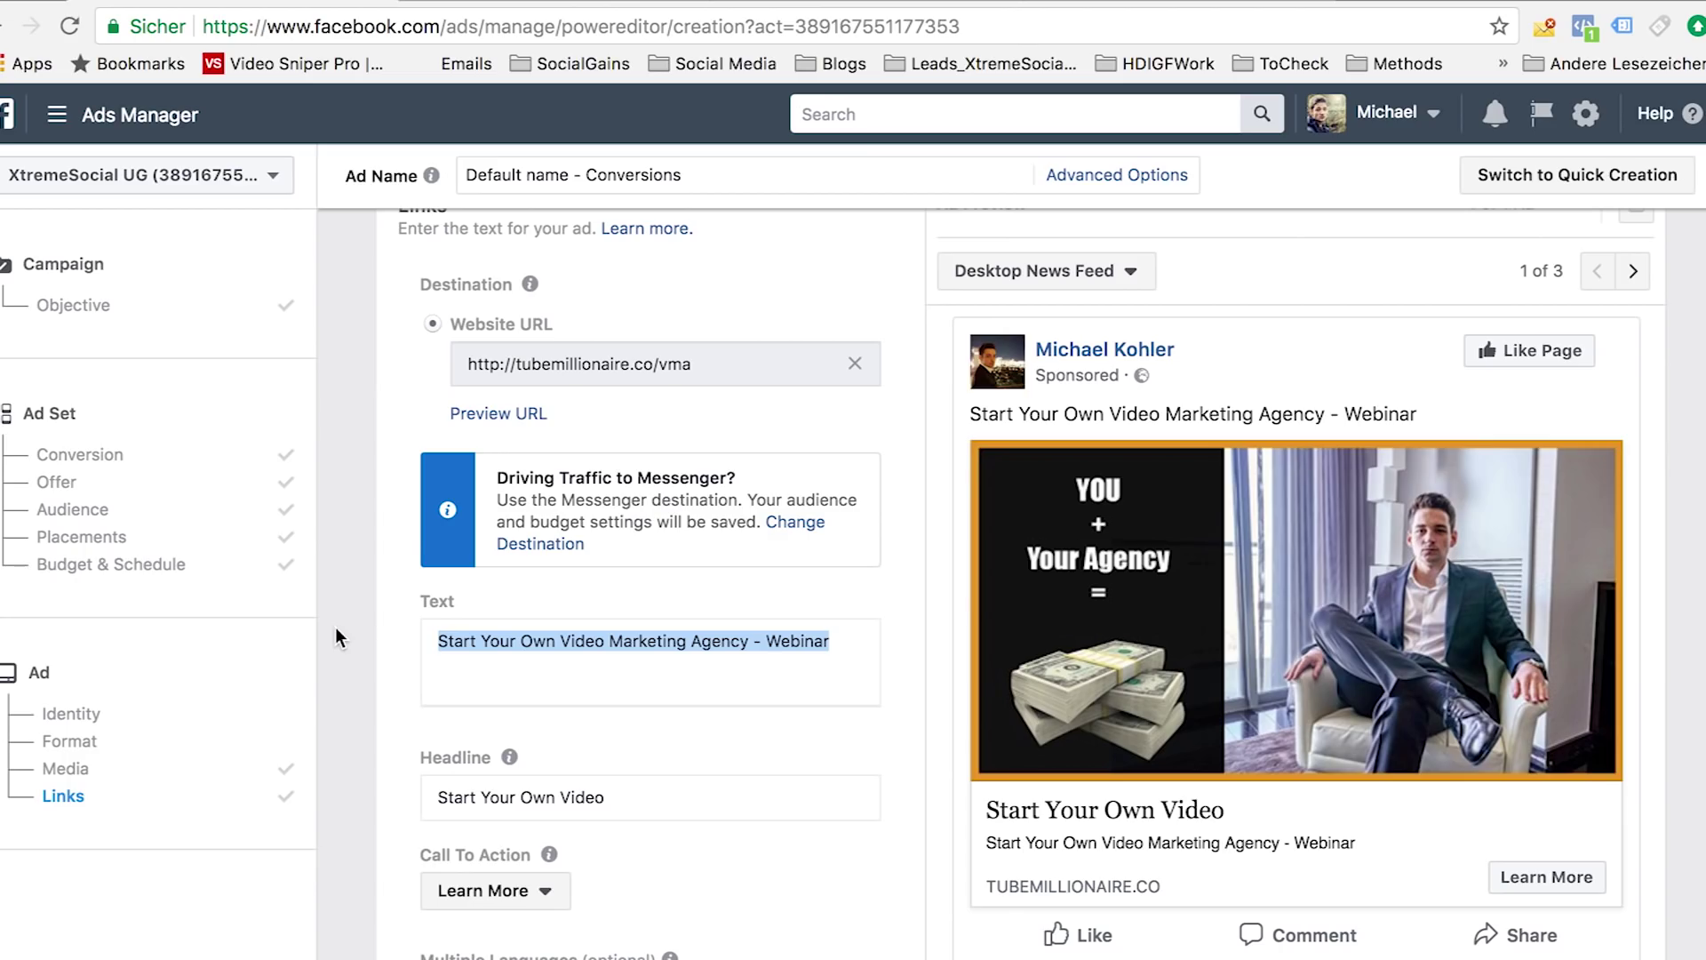
click(761, 655)
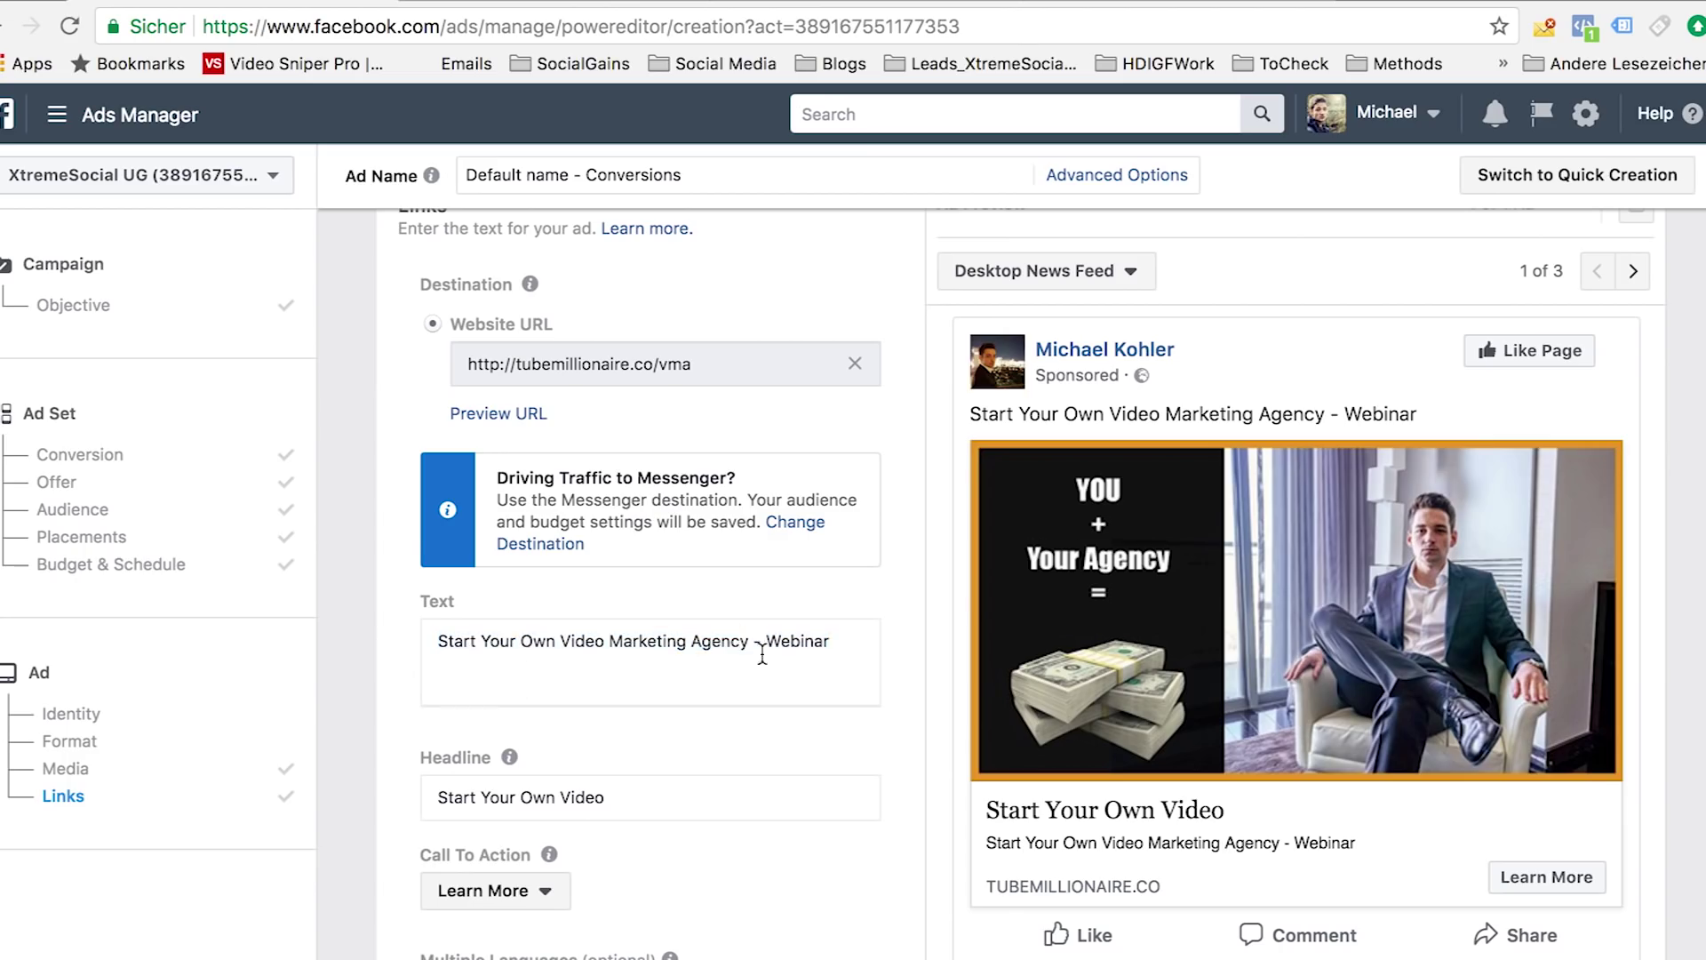
key(super+a)
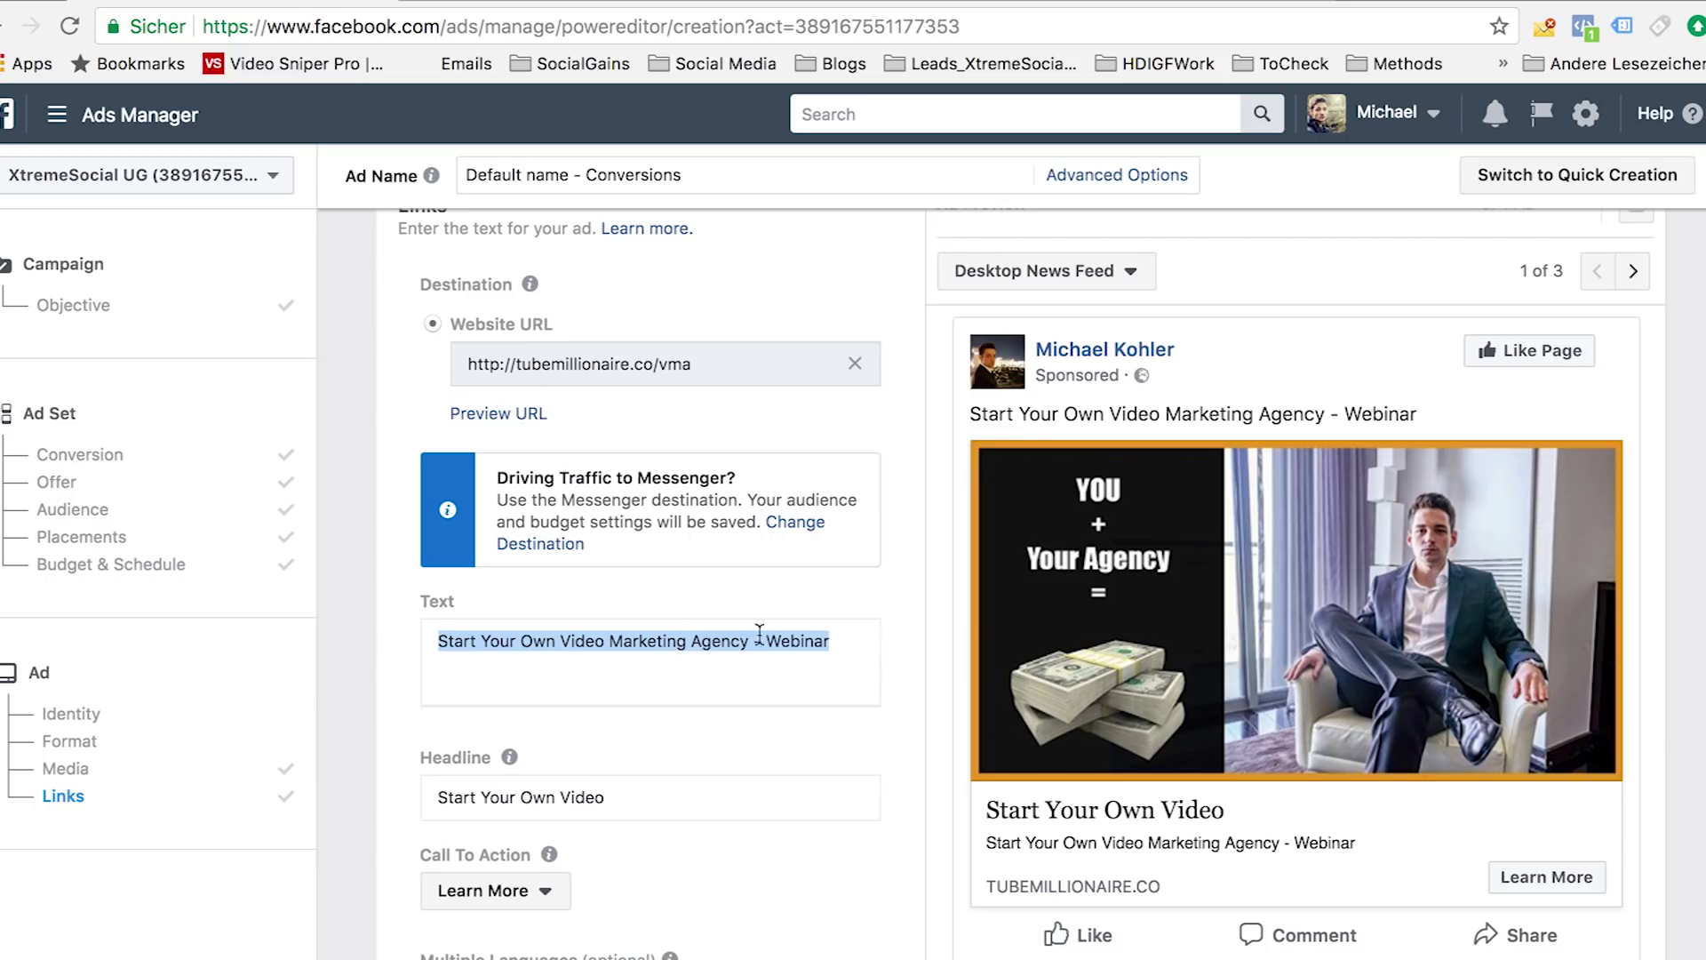
click(569, 6)
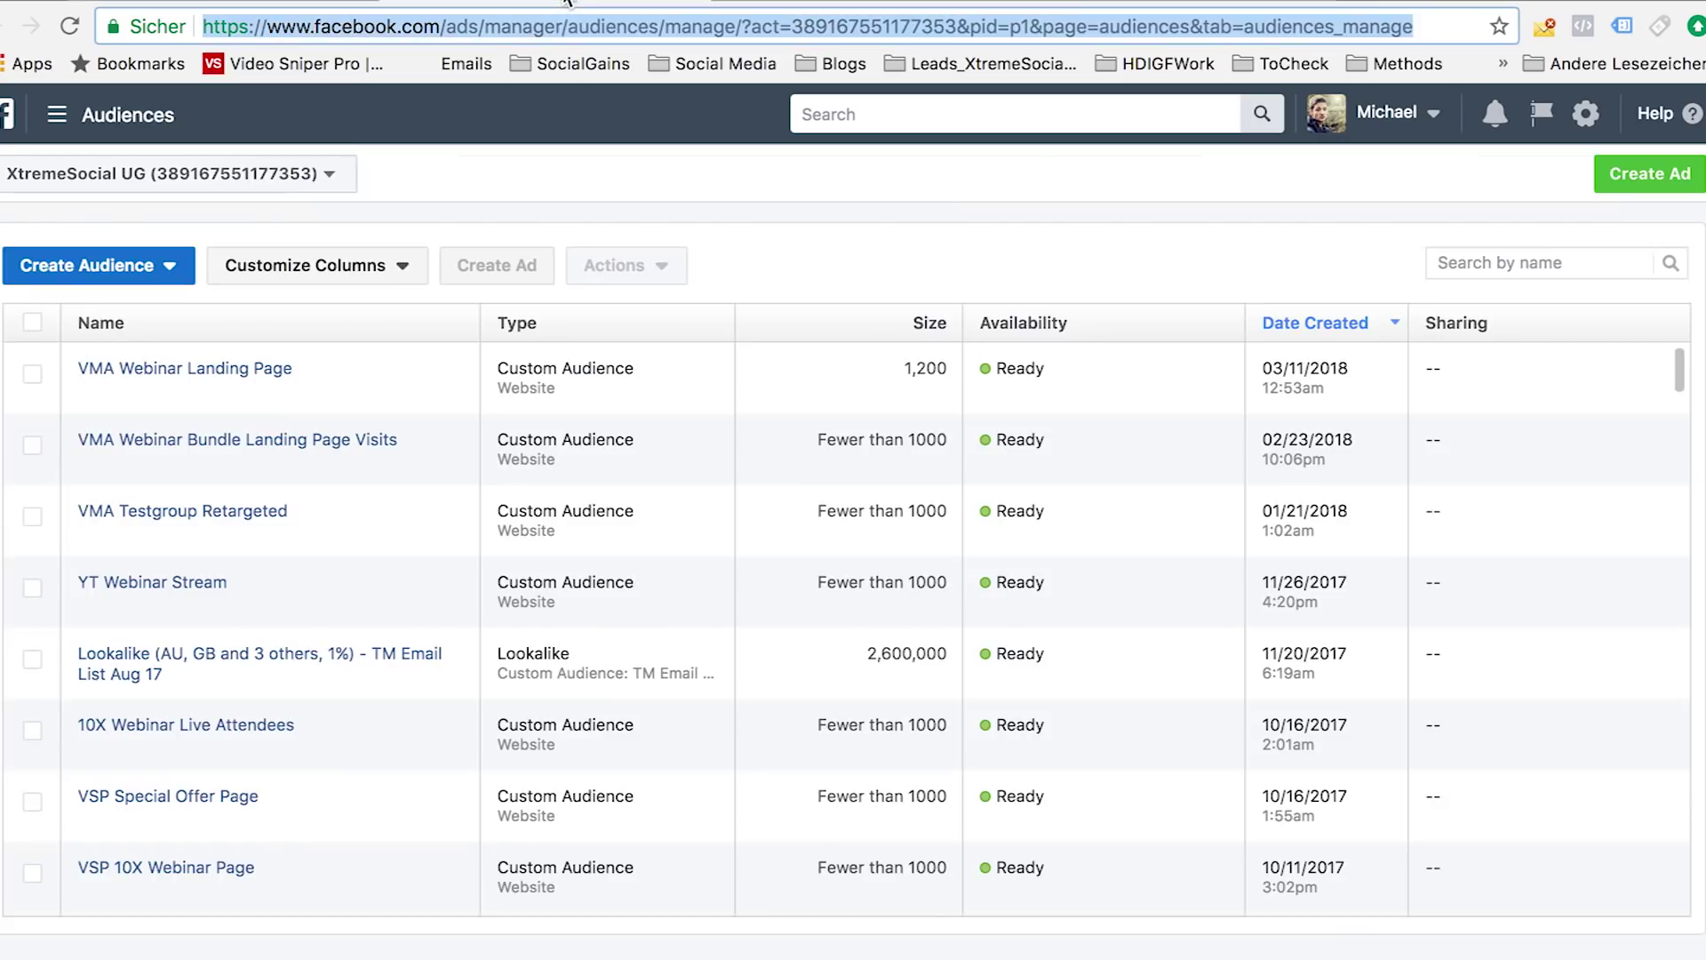
click(169, 6)
click(978, 413)
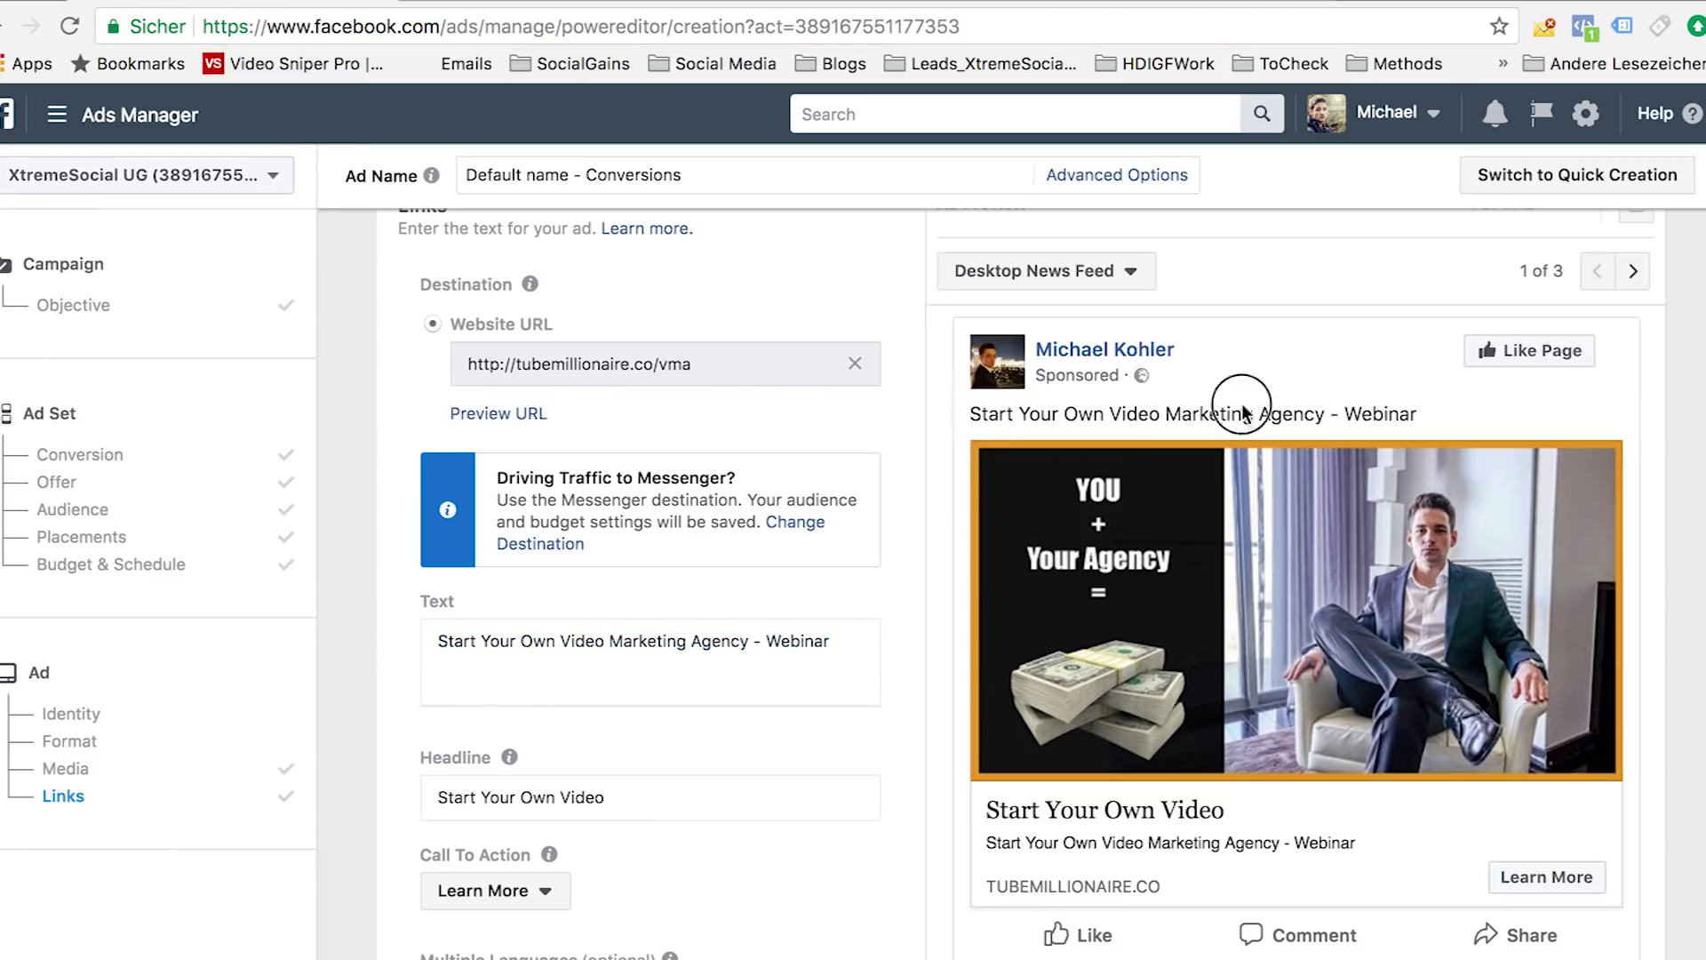
click(571, 675)
drag(845, 662, 377, 644)
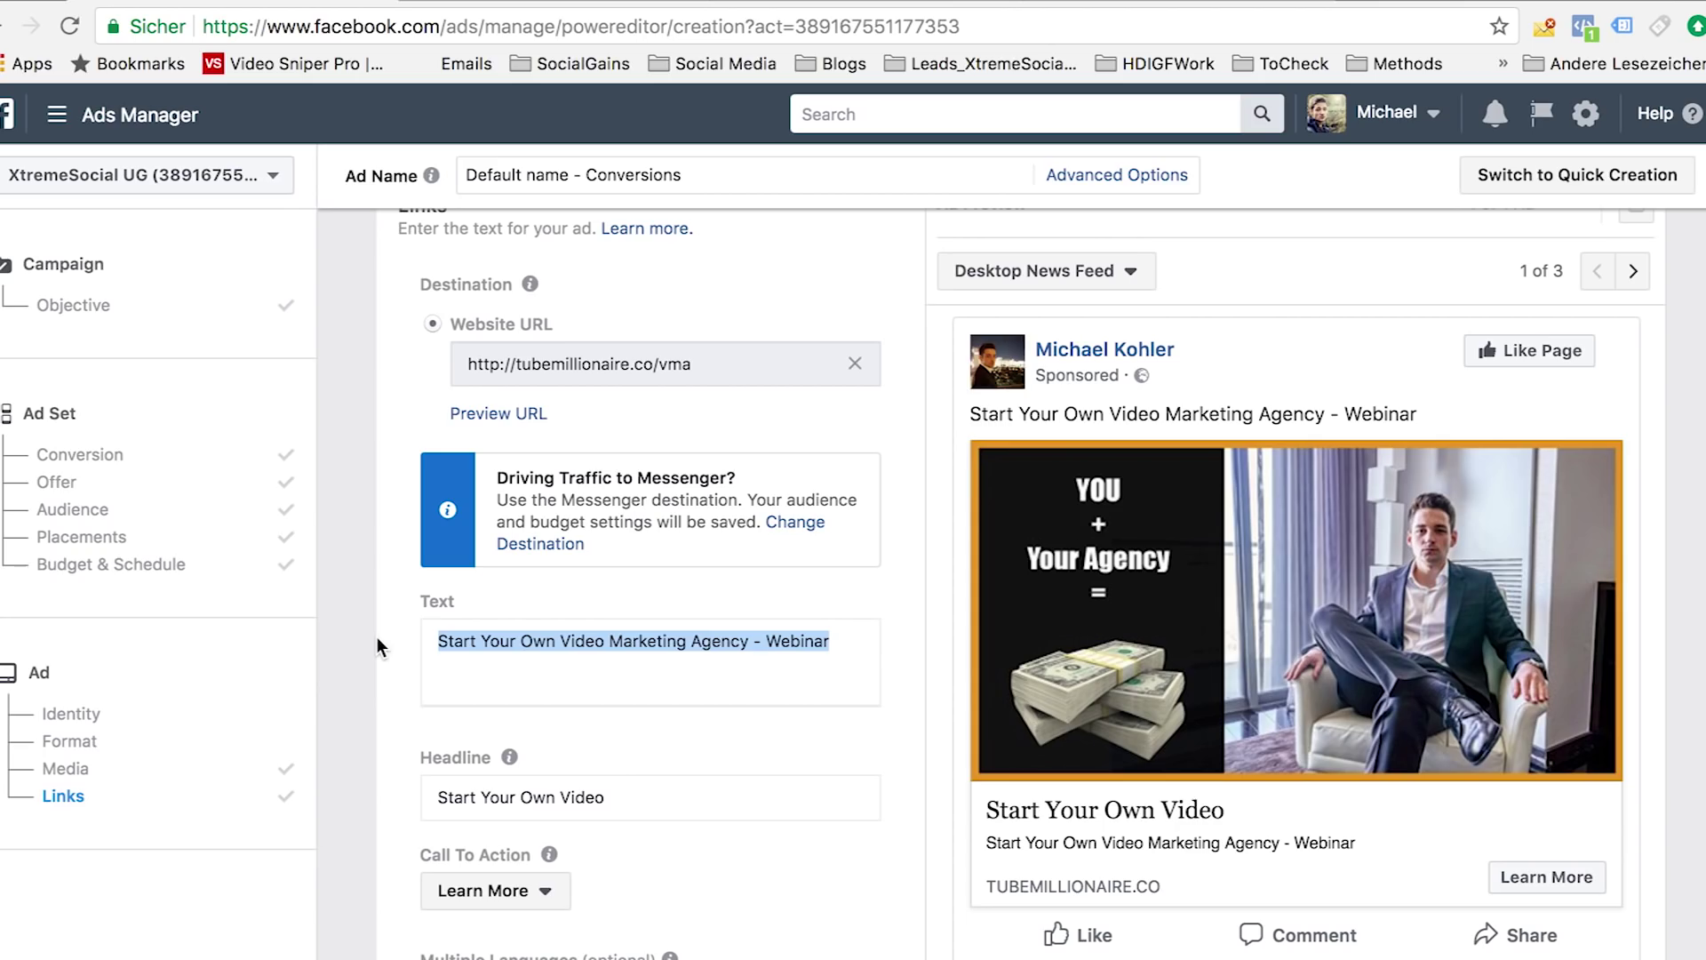
Step: Replace the ad's headline with "HOW TO GET BUSINESSES TO PAY YOU $1K PER MONTH"
drag(755, 797, 308, 771)
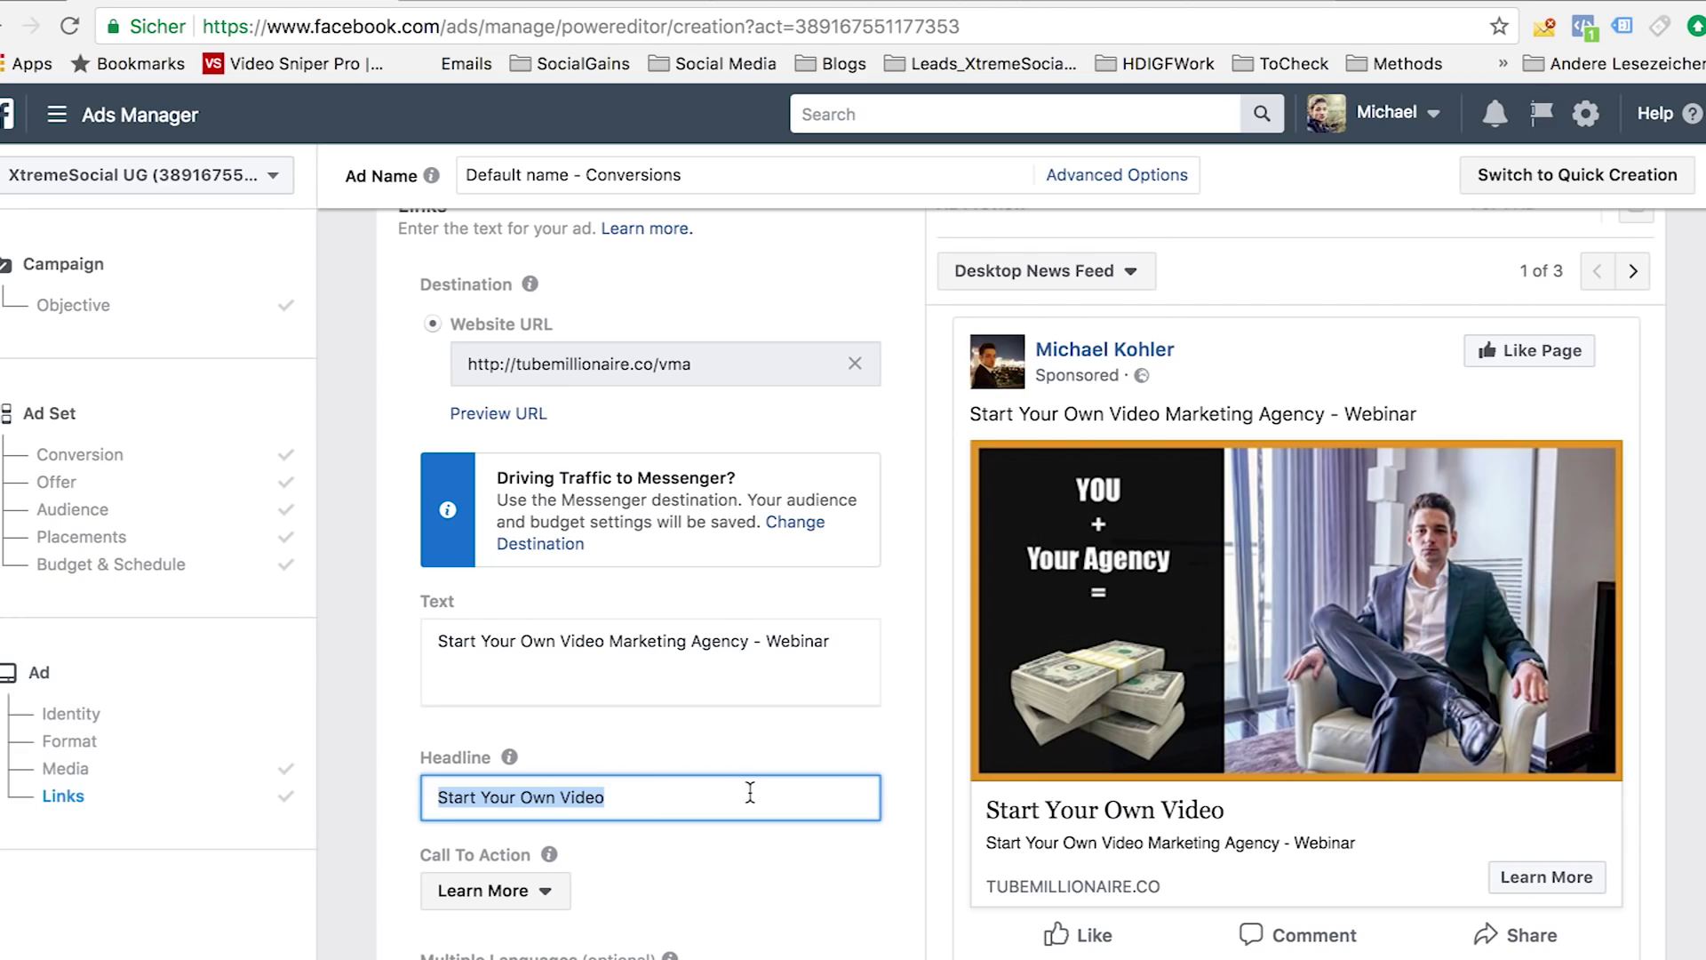
text(HOW TO GTE)
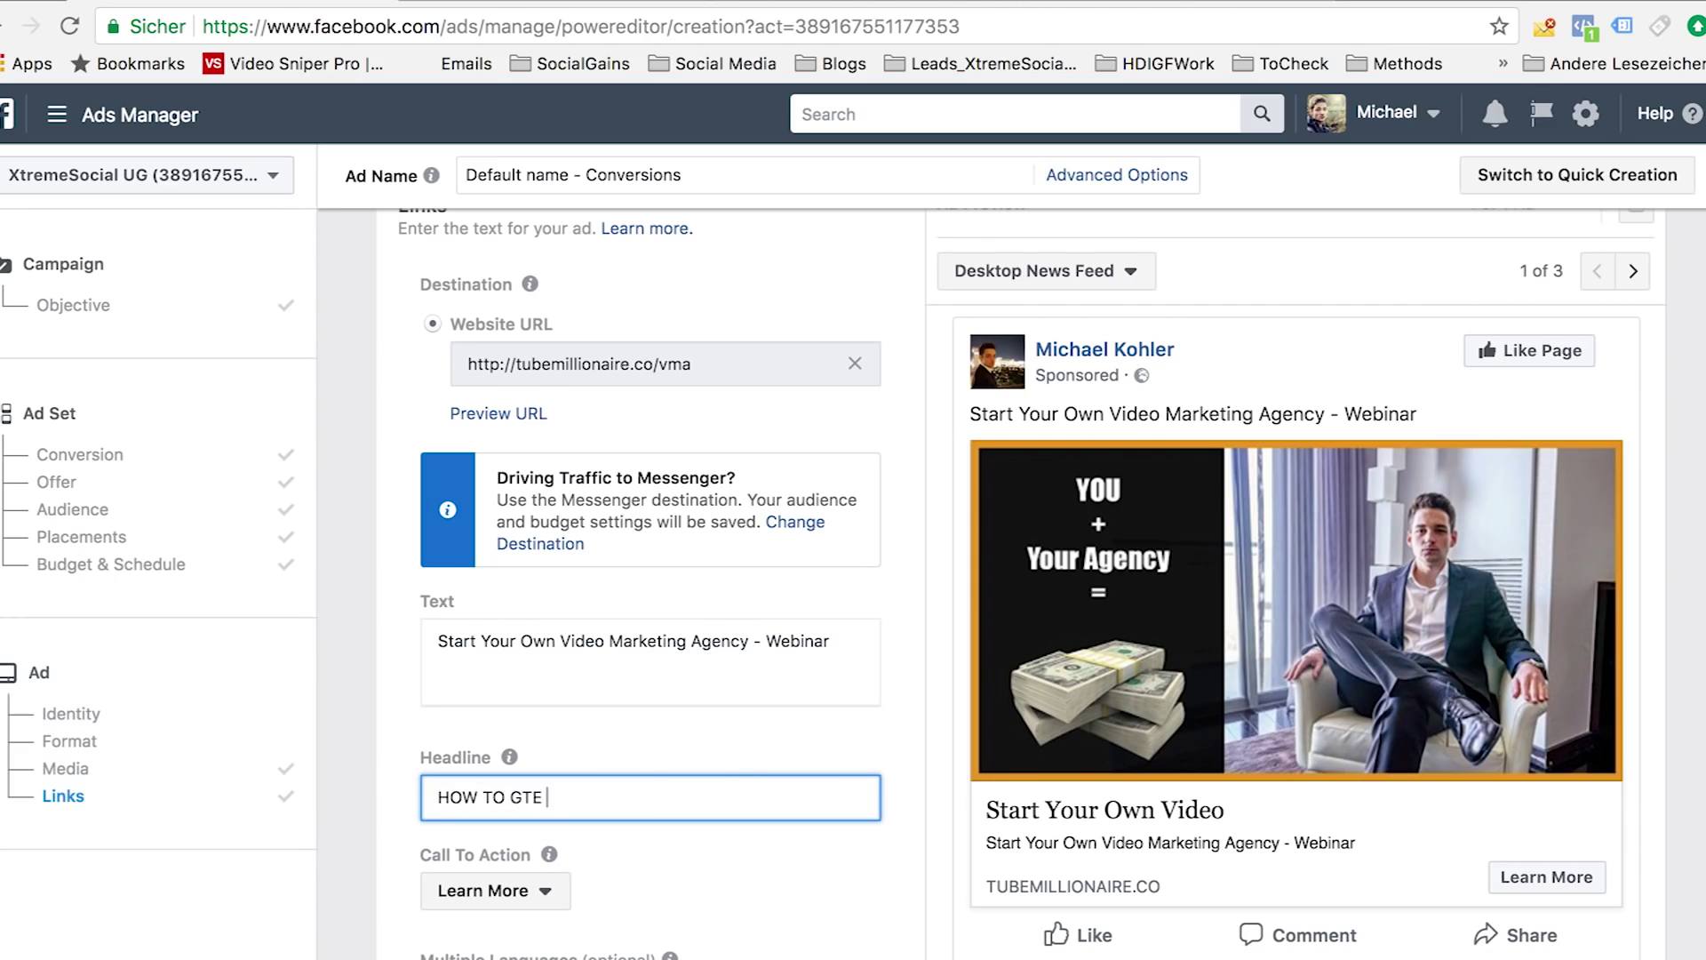
key(BackSpace)
key(BackSpace)
text(ET BUSINESSS)
key(BackSpace)
key(BackSpace)
text(ES TO PAY PYU)
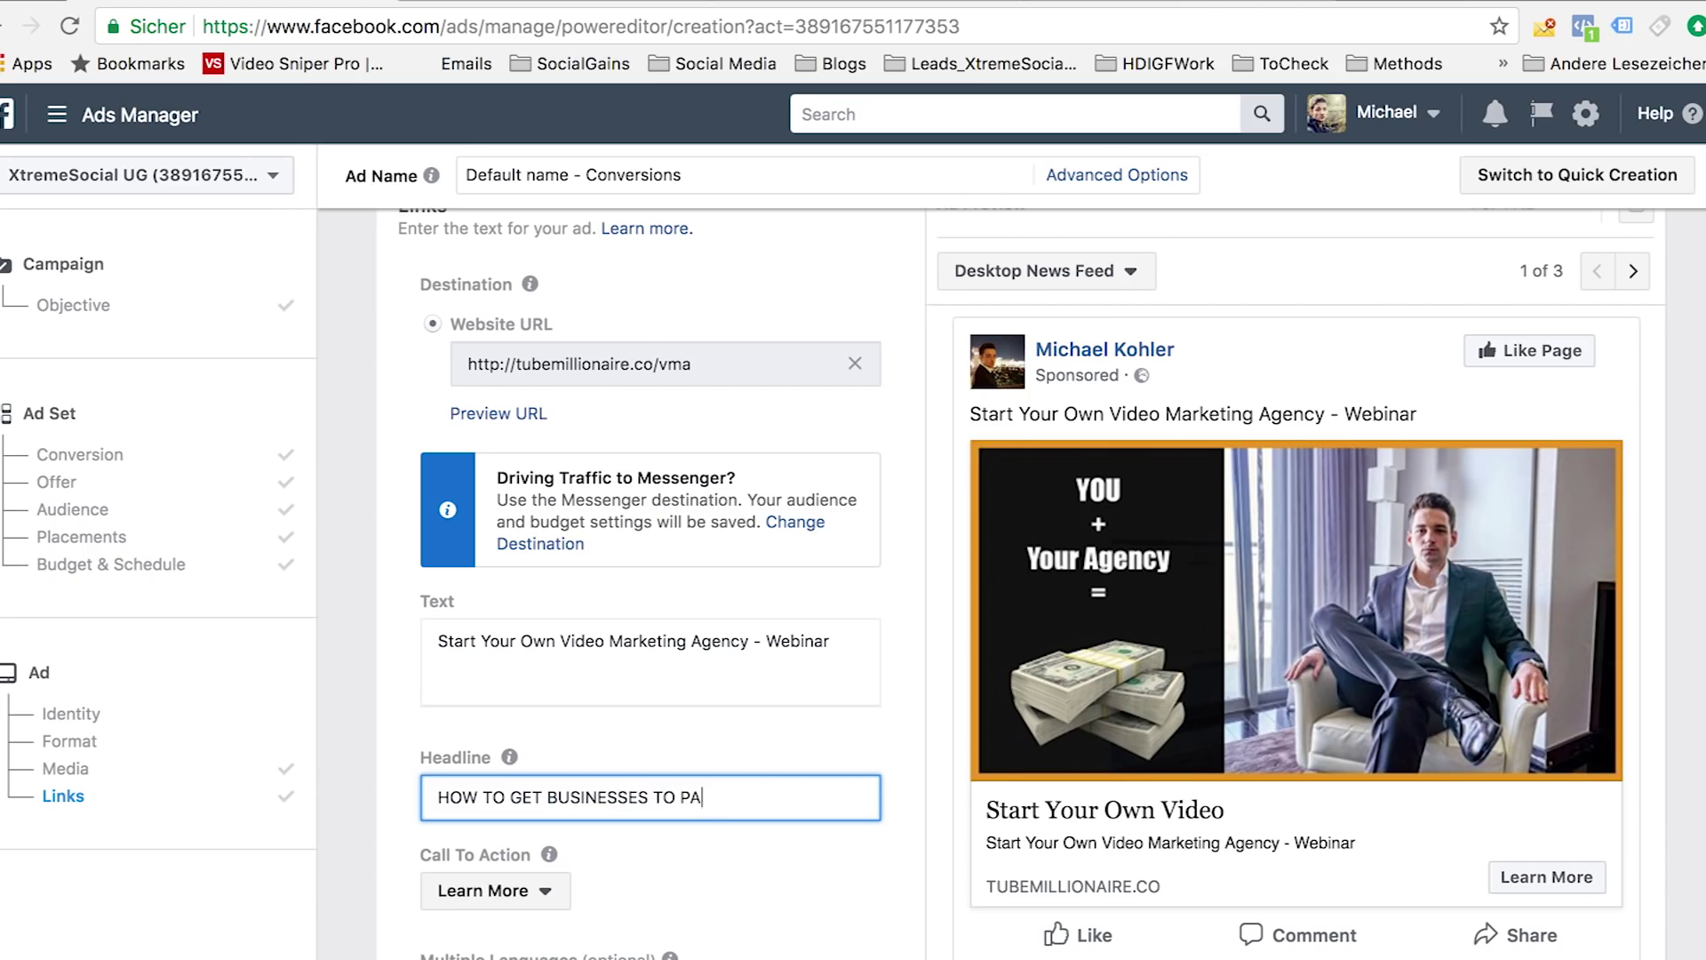
key(BackSpace)
key(BackSpace)
key(BackSpace)
text(YOU)
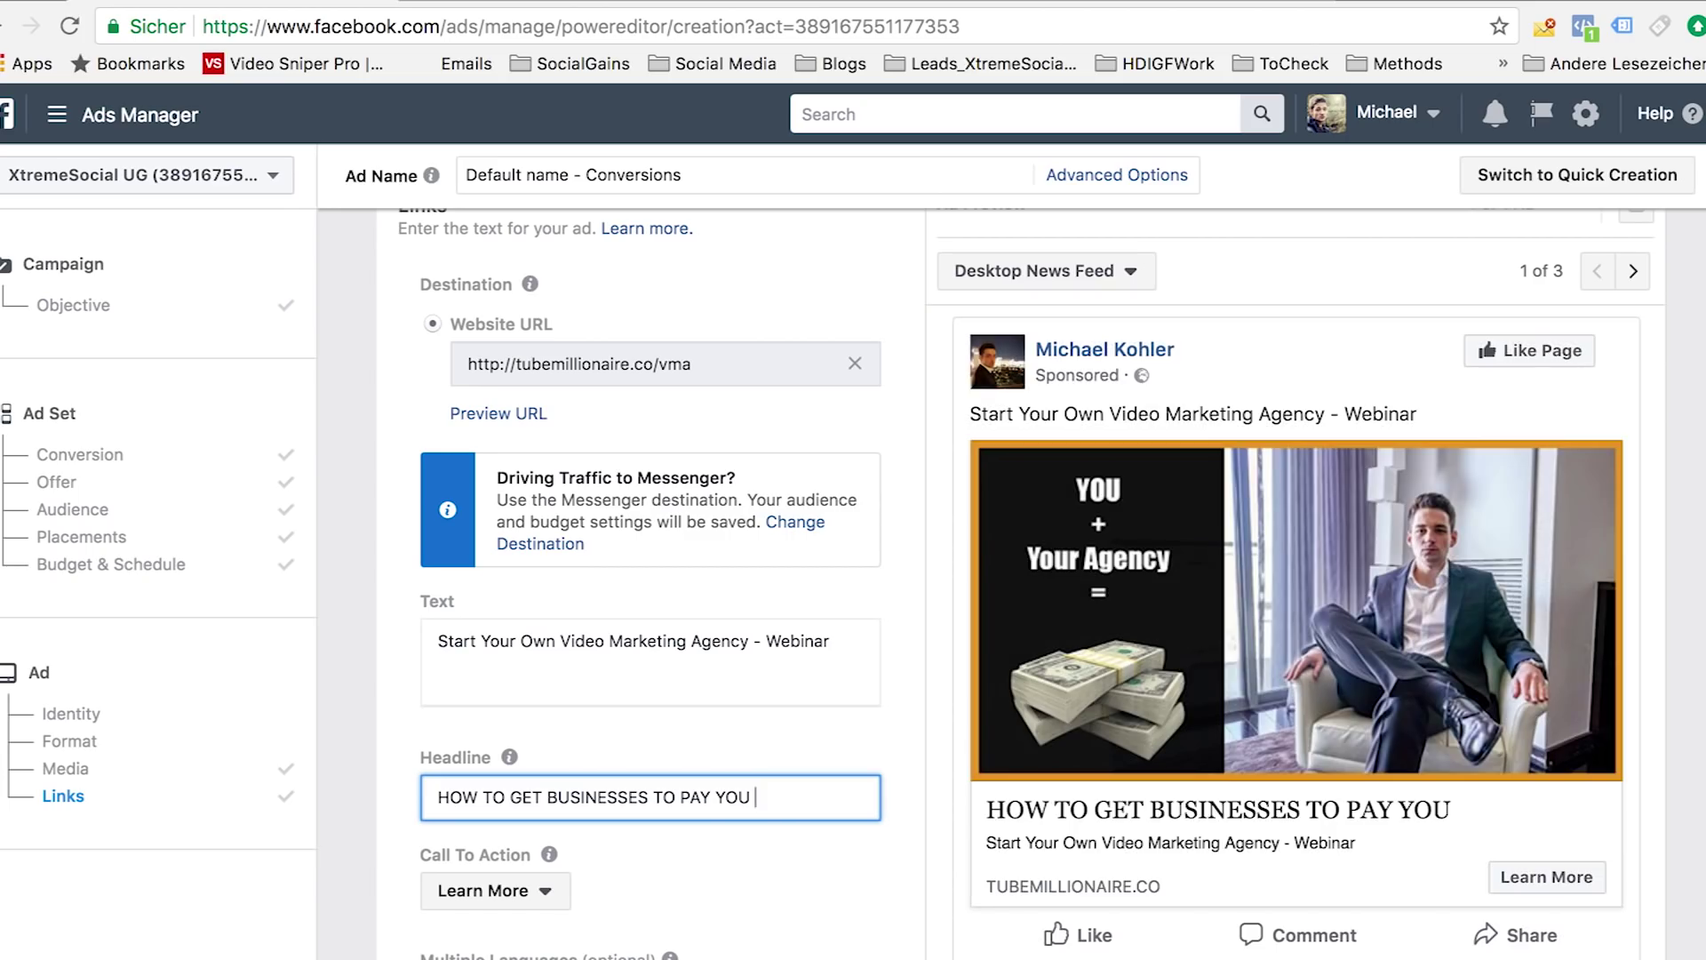
text($1K PER MONTH)
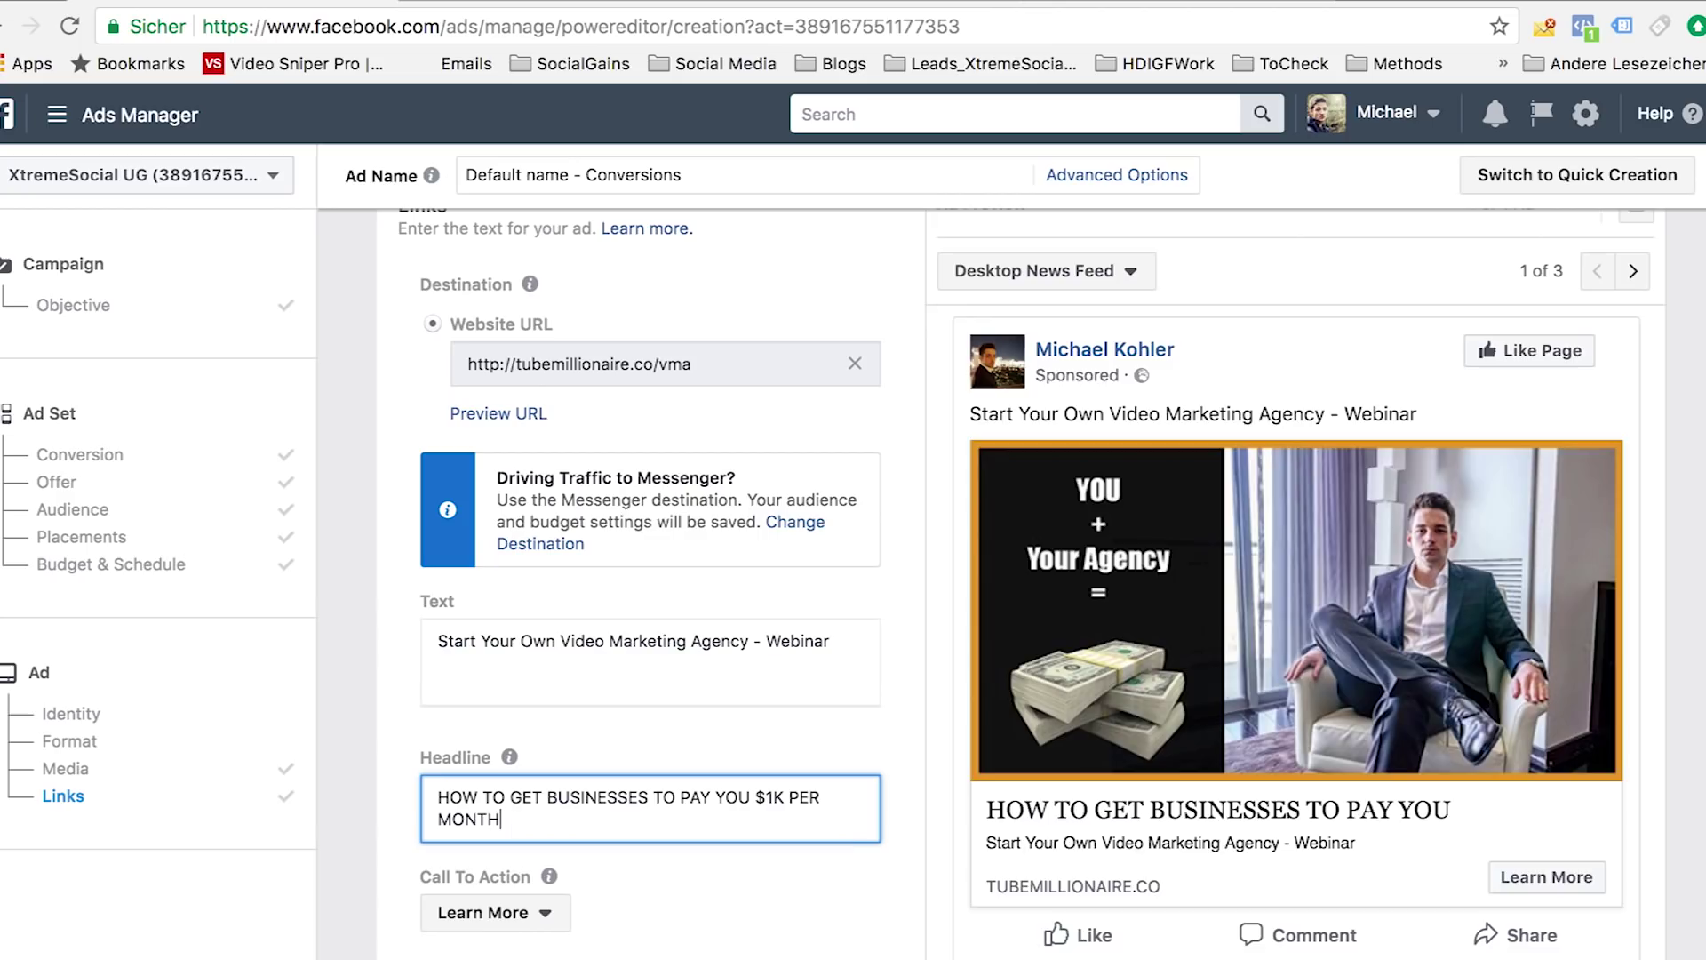
Step: Review the ad's updated preview, optional link settings and Facebook pixel conversion tracking
scroll(828, 845, down, 2)
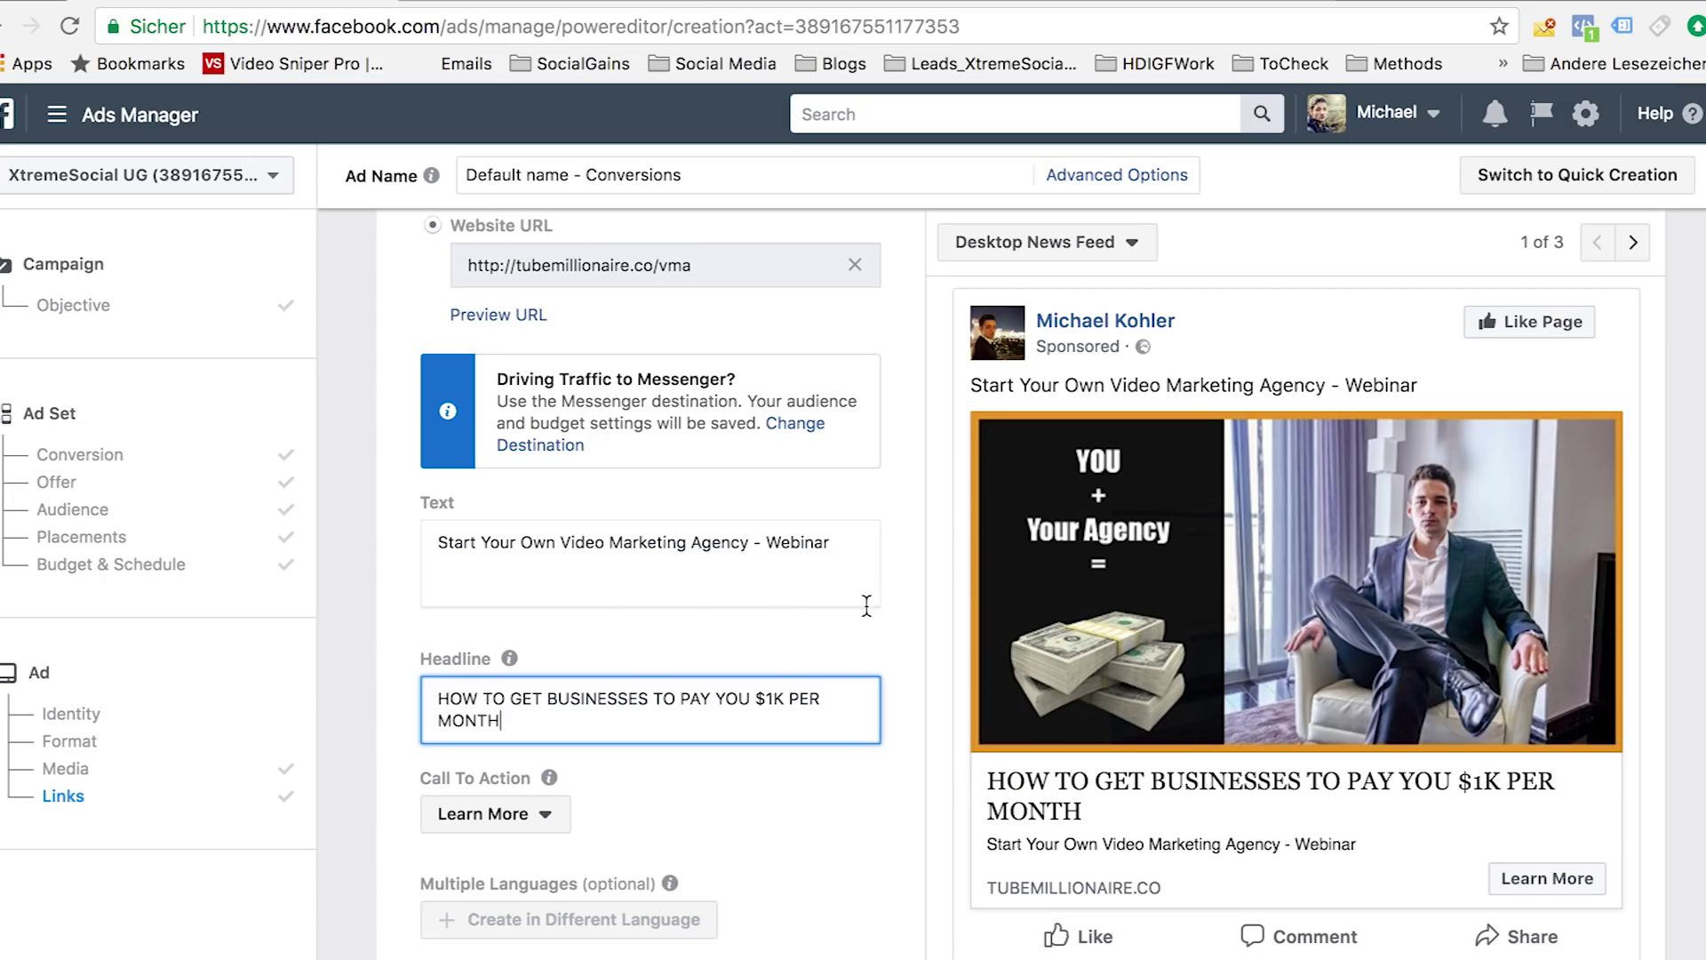
scroll(865, 610, down, 10)
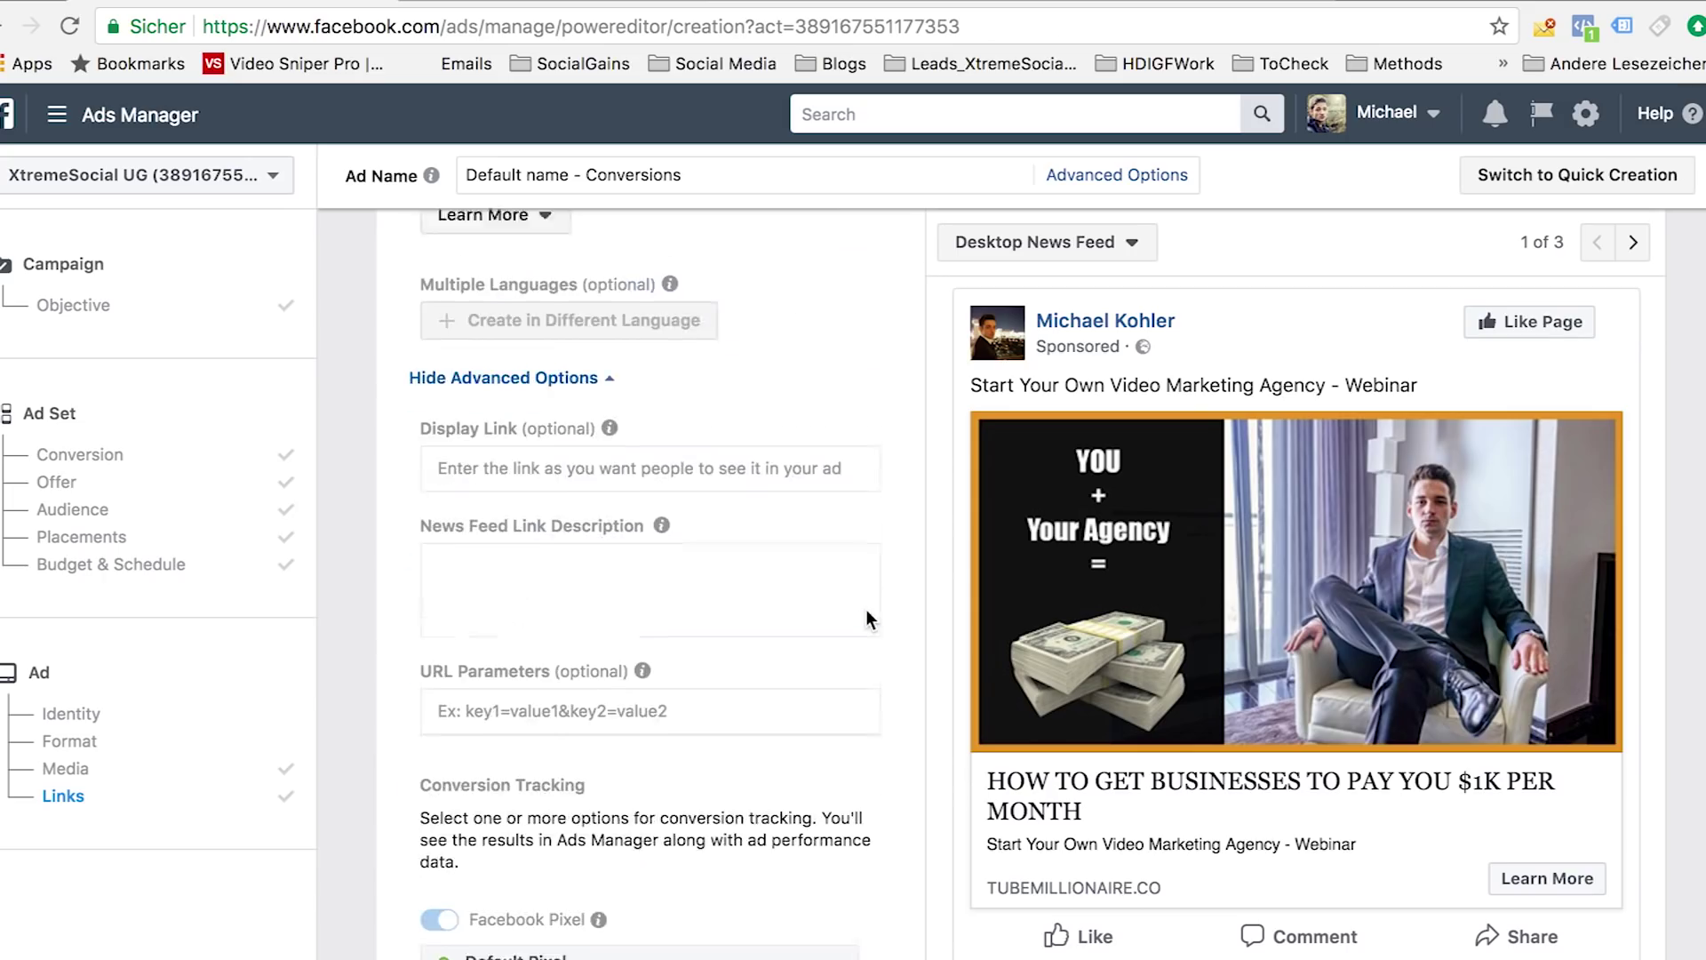
scroll(866, 619, down, 1)
scroll(390, 618, down, 1)
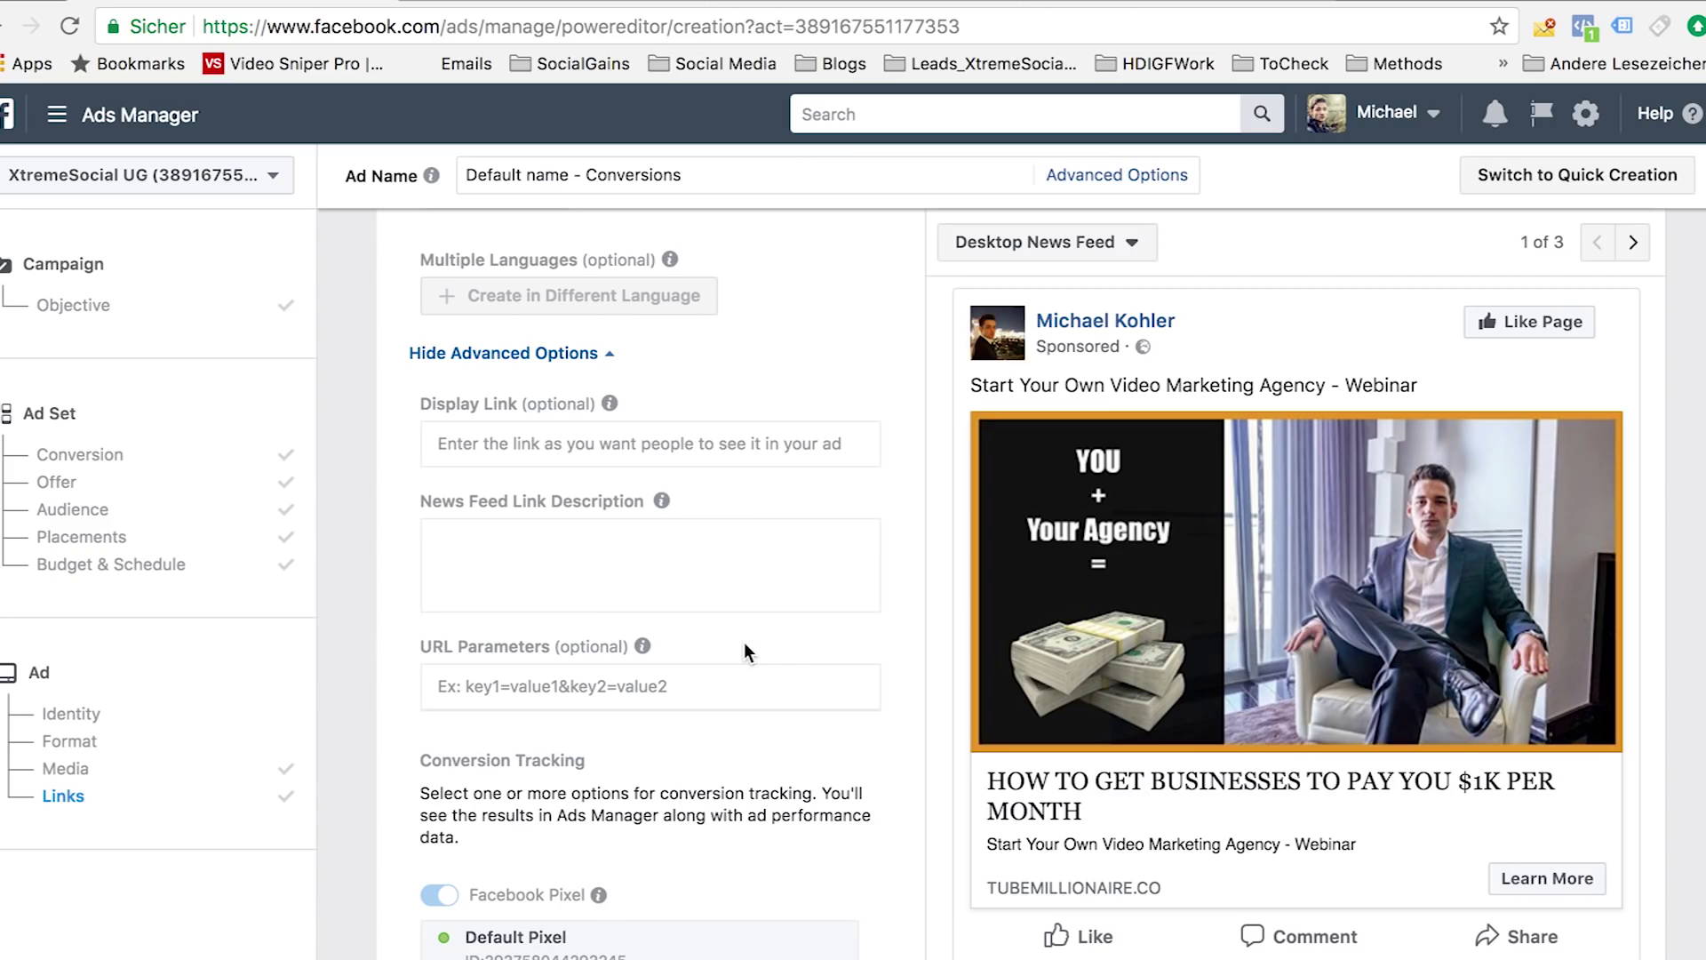
Step: Review the finished ad's settings, from the optional link fields and headline through the image and format to the Facebook page identity
click(722, 545)
click(775, 649)
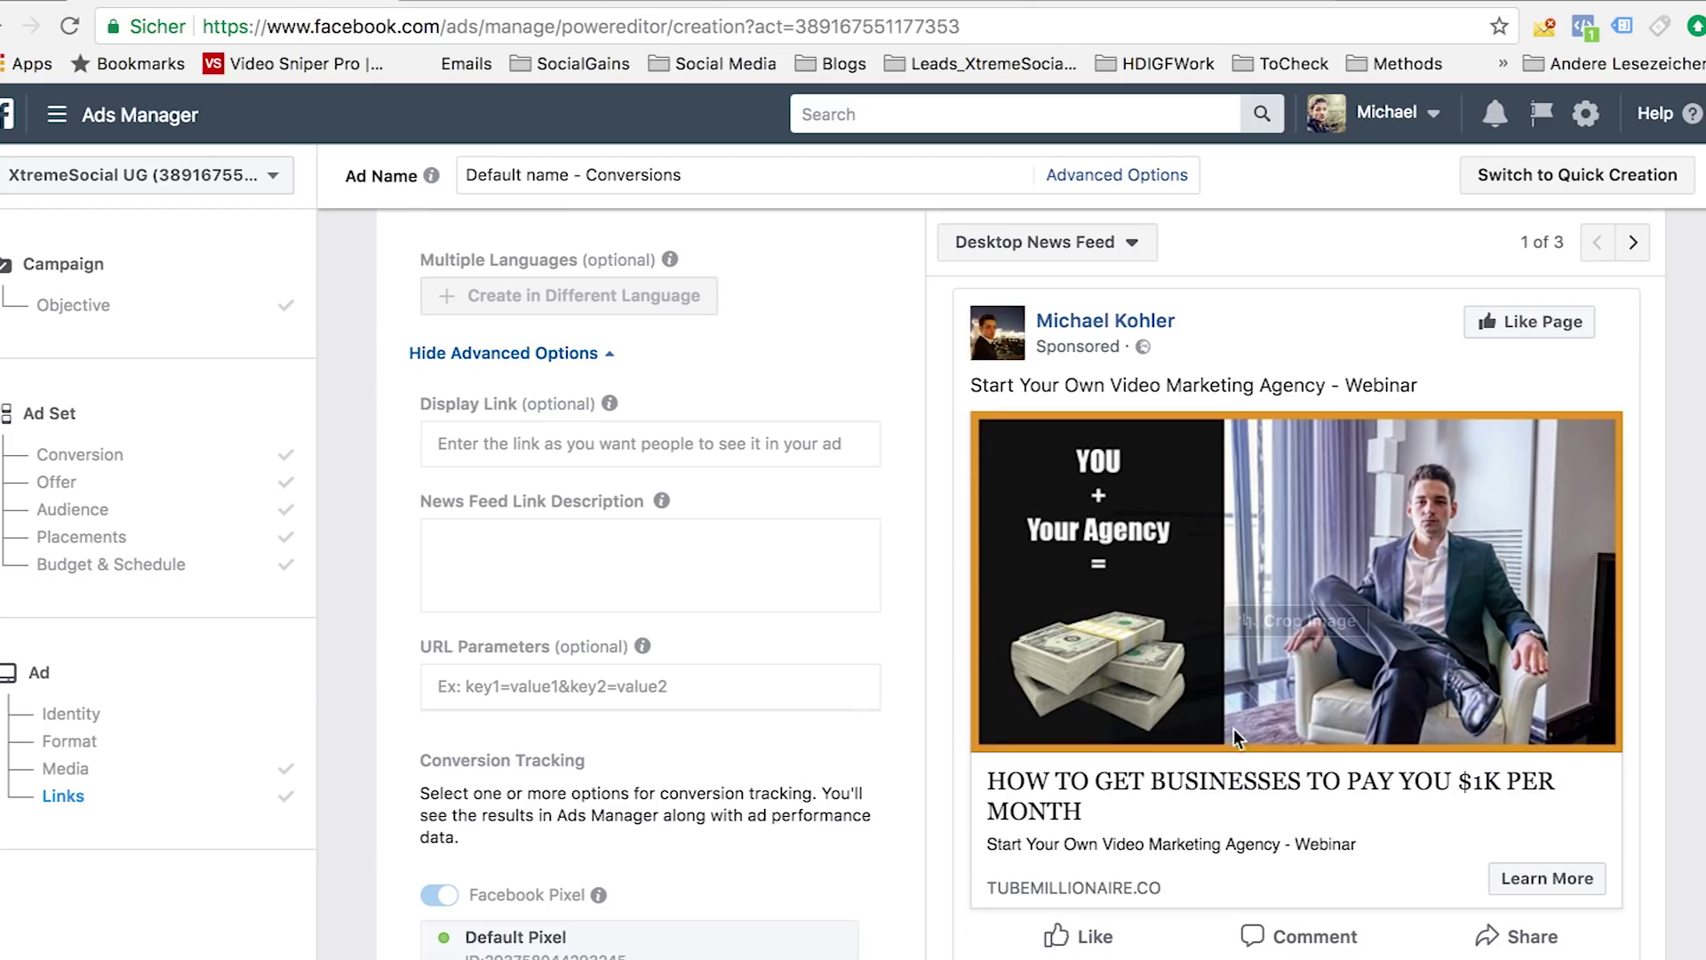
scroll(704, 616, up, 5)
scroll(704, 627, up, 1)
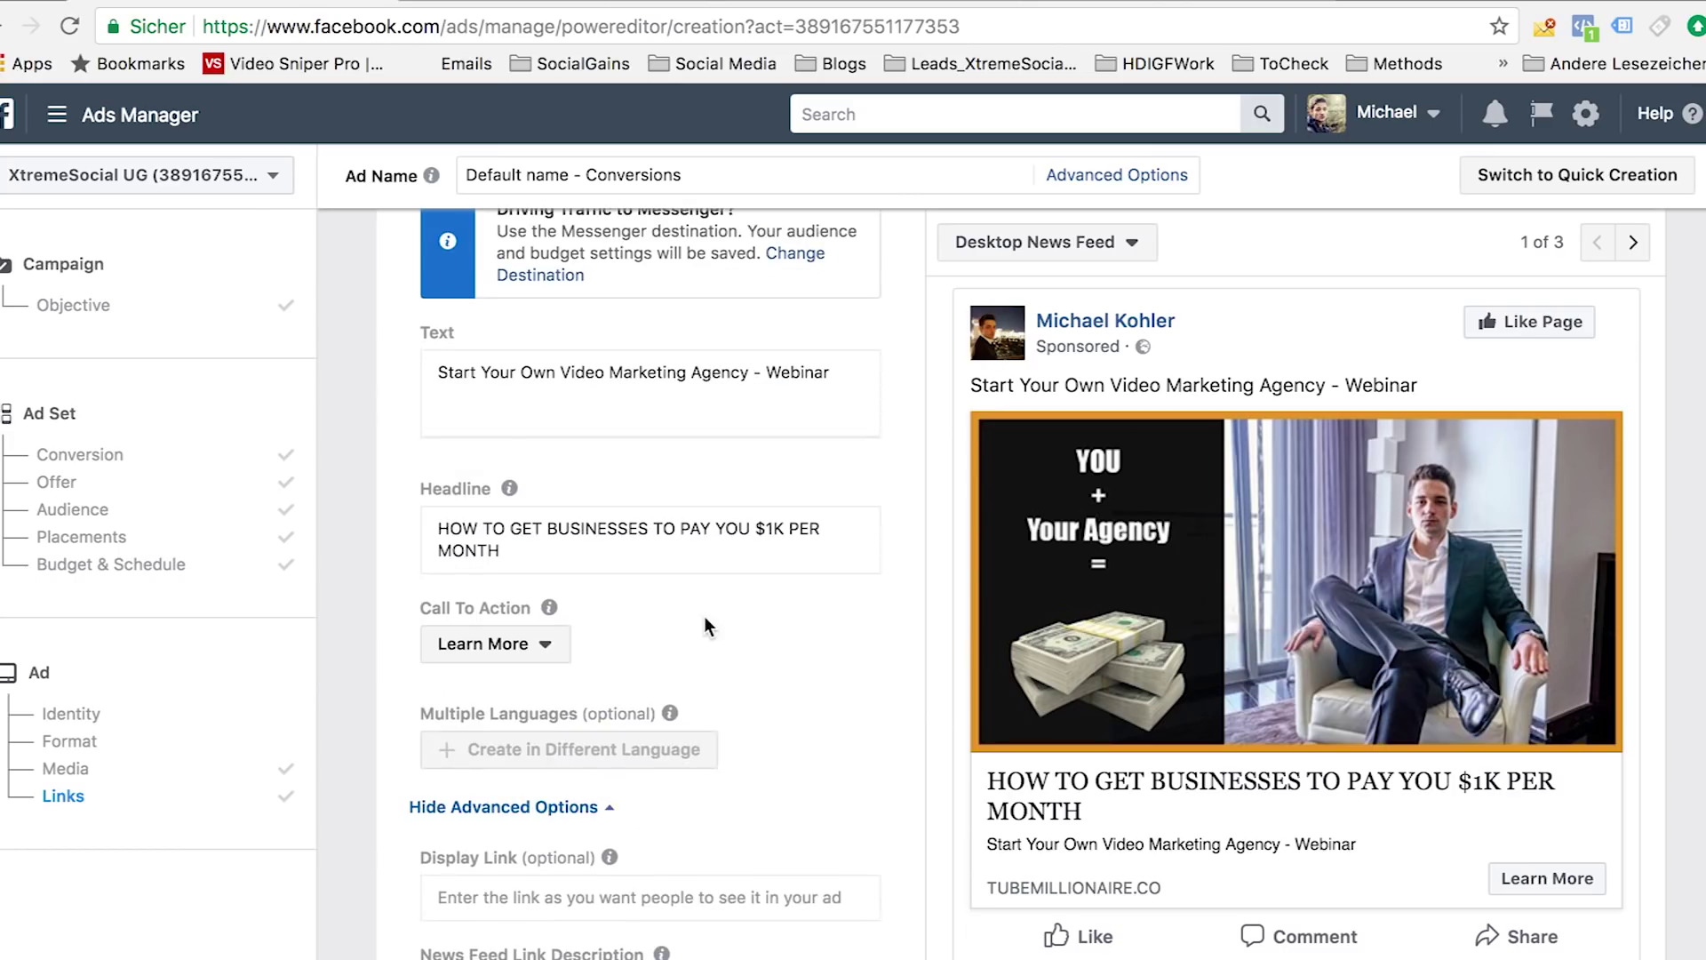
scroll(706, 626, up, 10)
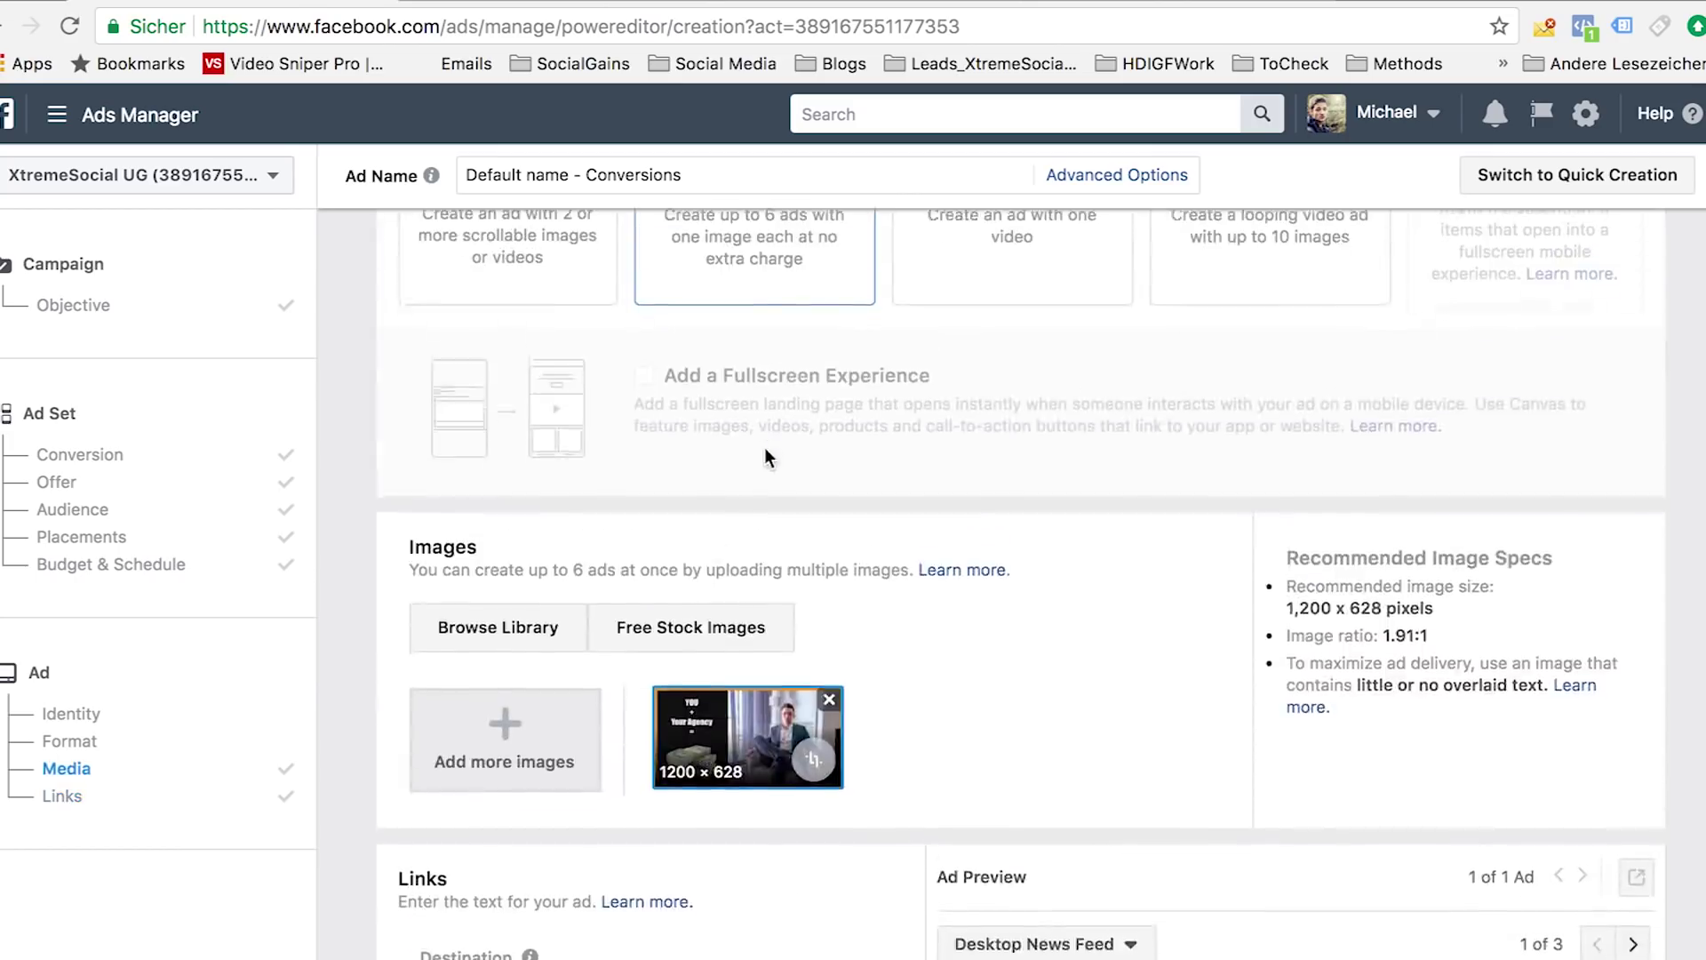
scroll(882, 542, up, 5)
scroll(1052, 441, up, 3)
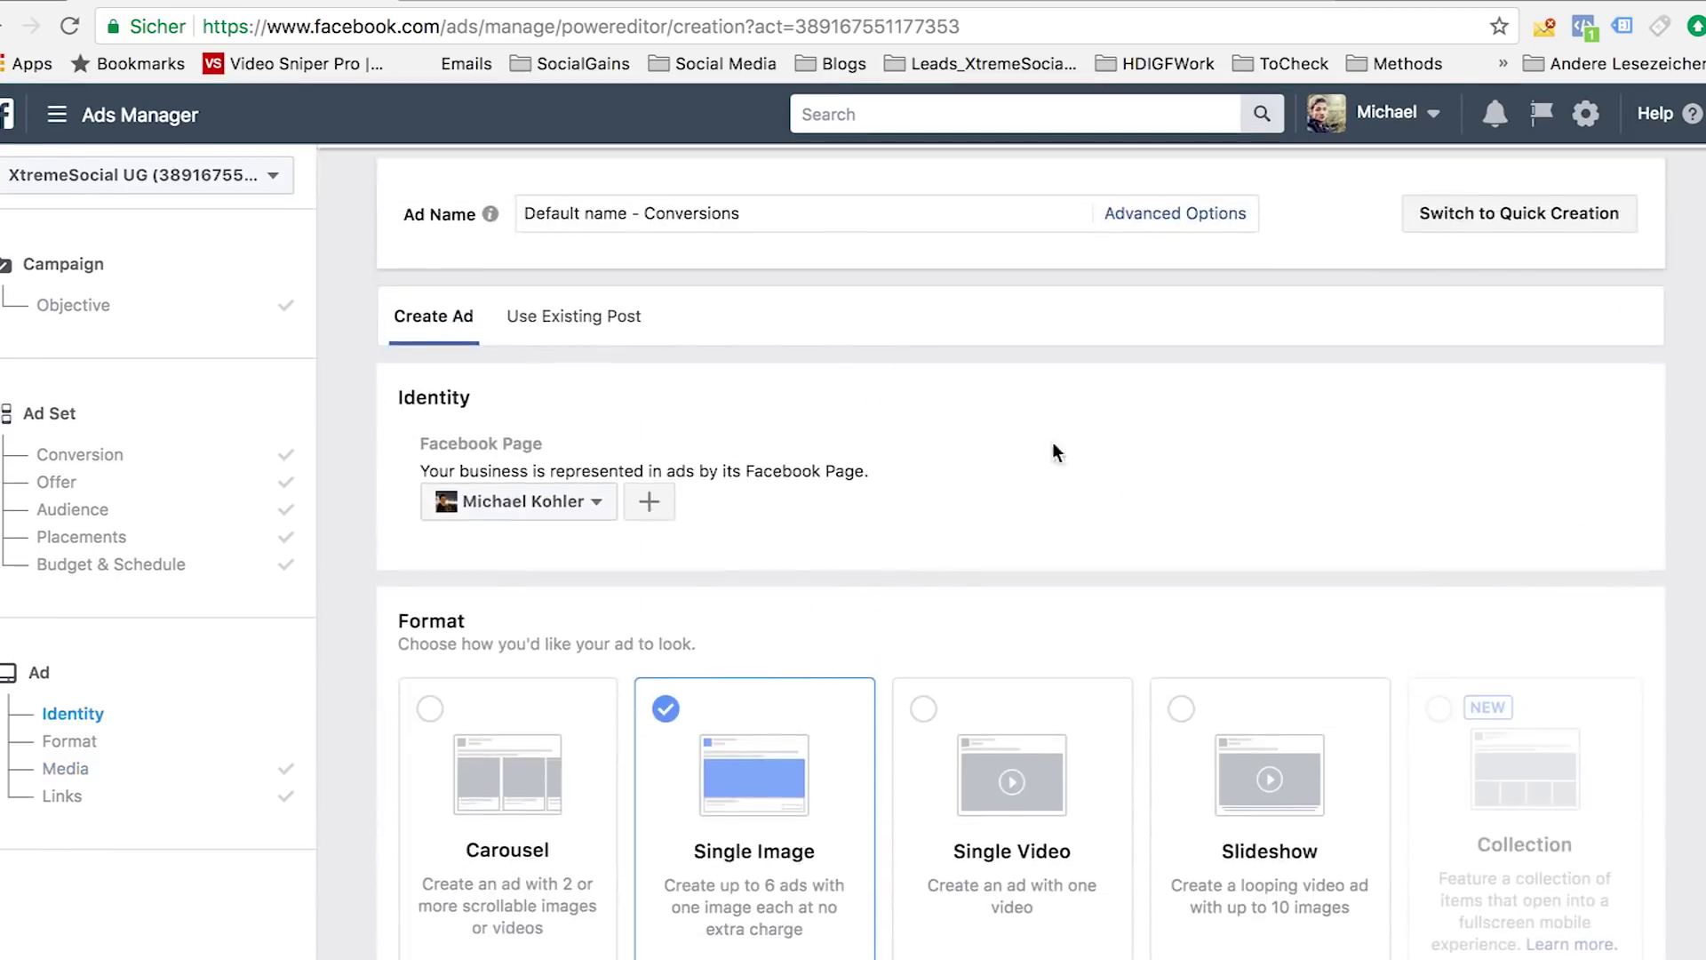
scroll(685, 590, down, 10)
scroll(685, 590, down, 15)
scroll(685, 590, up, 7)
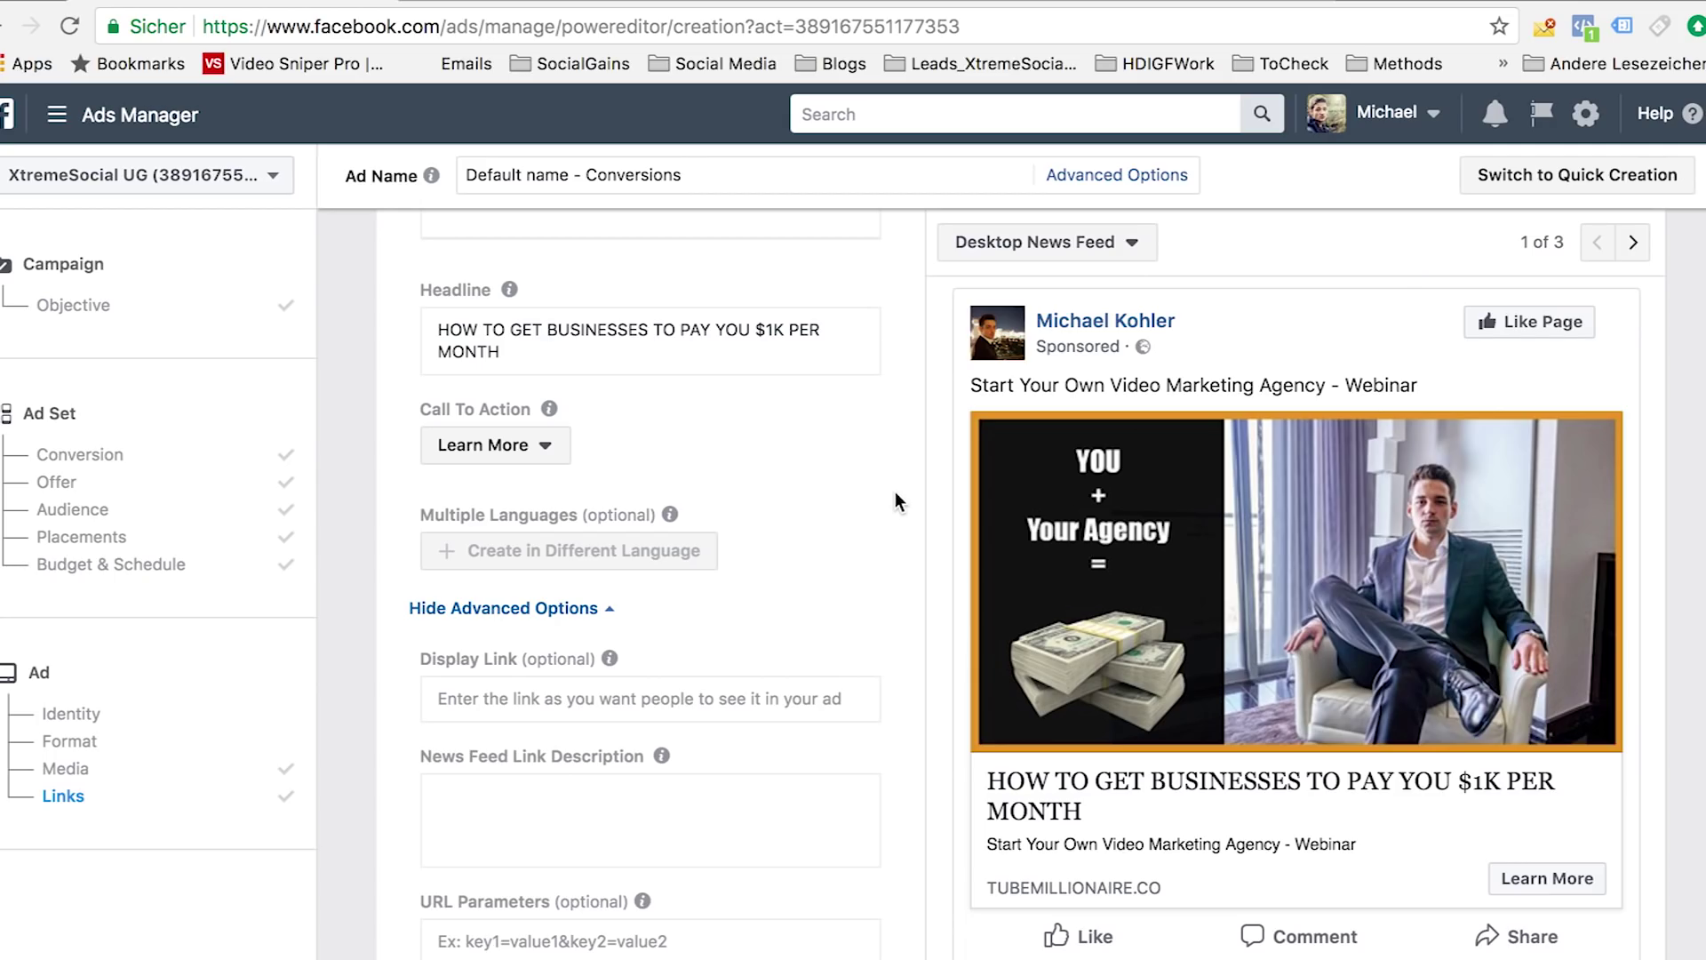
Step: Examine the ad's desktop news feed preview alongside its text, headline, destination URL, image and single image format
mouse_move(1139, 679)
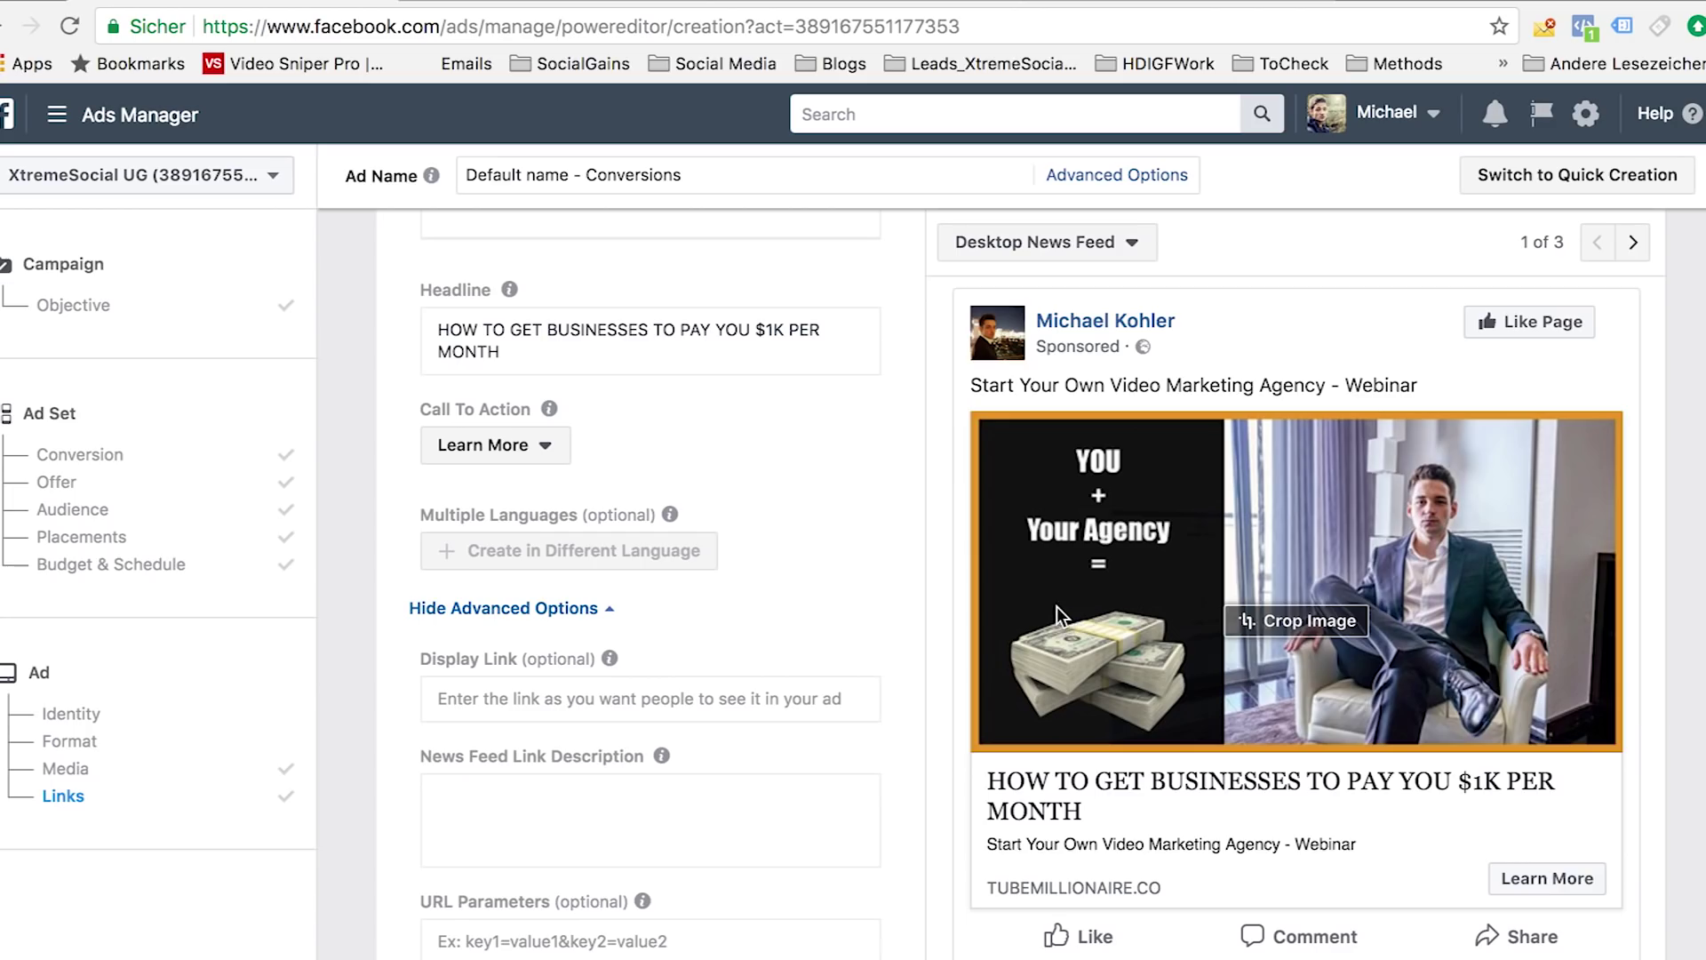
mouse_move(1004, 497)
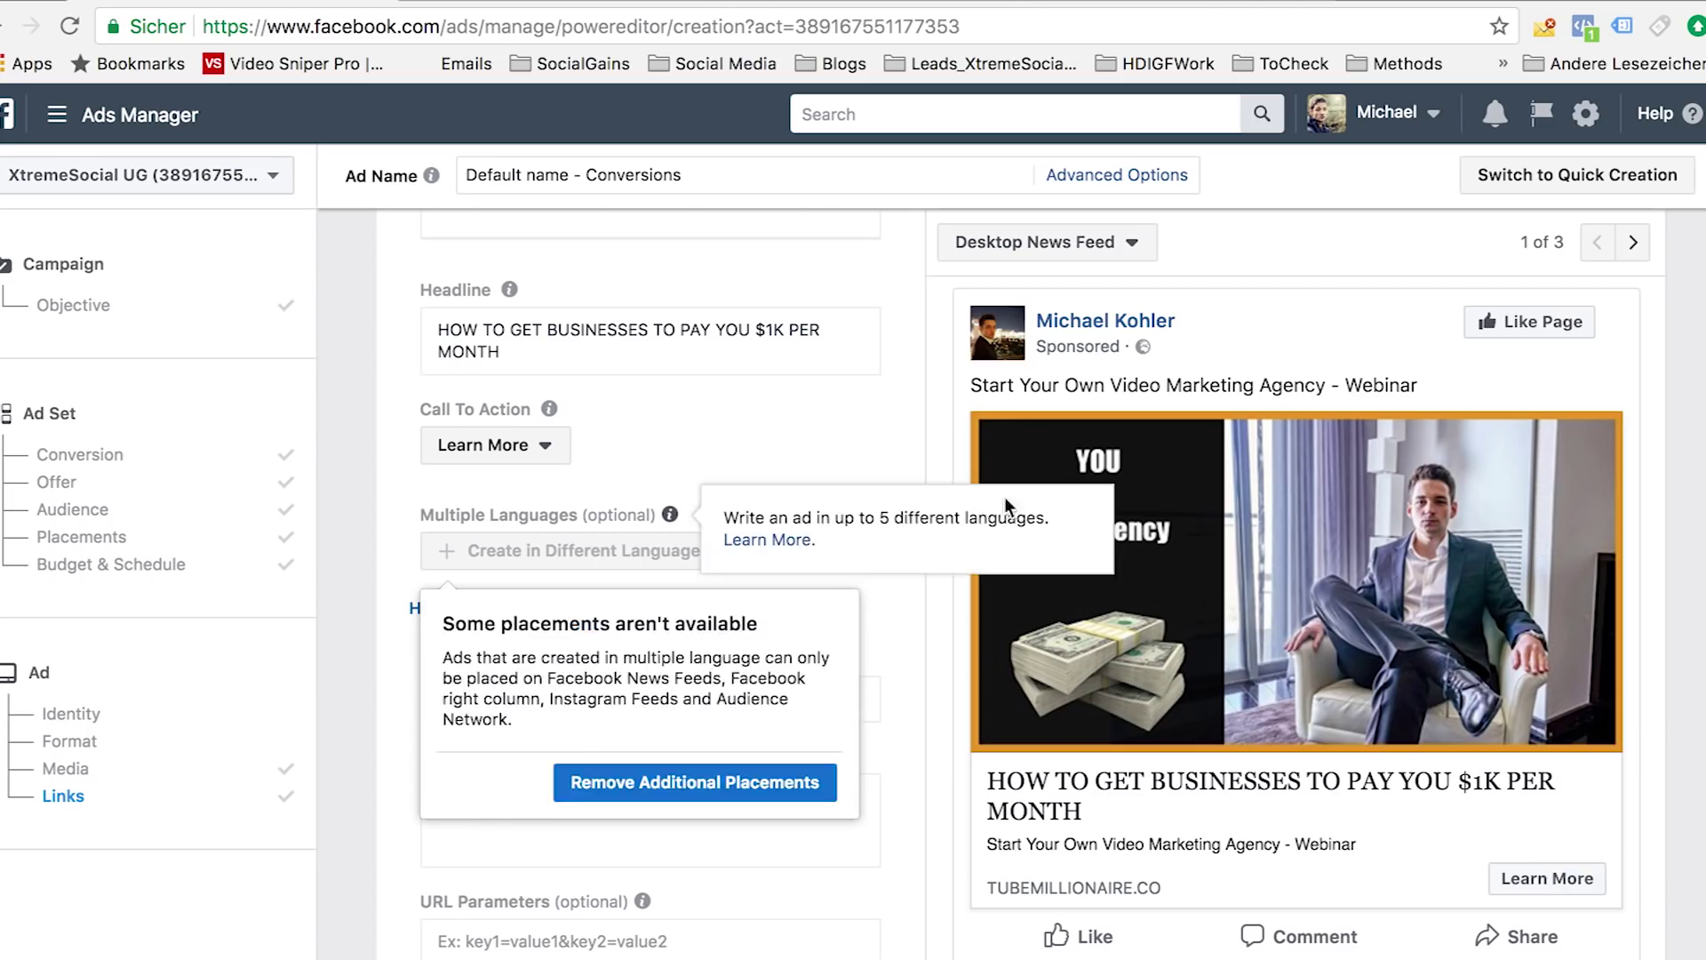
scroll(791, 440, up, 3)
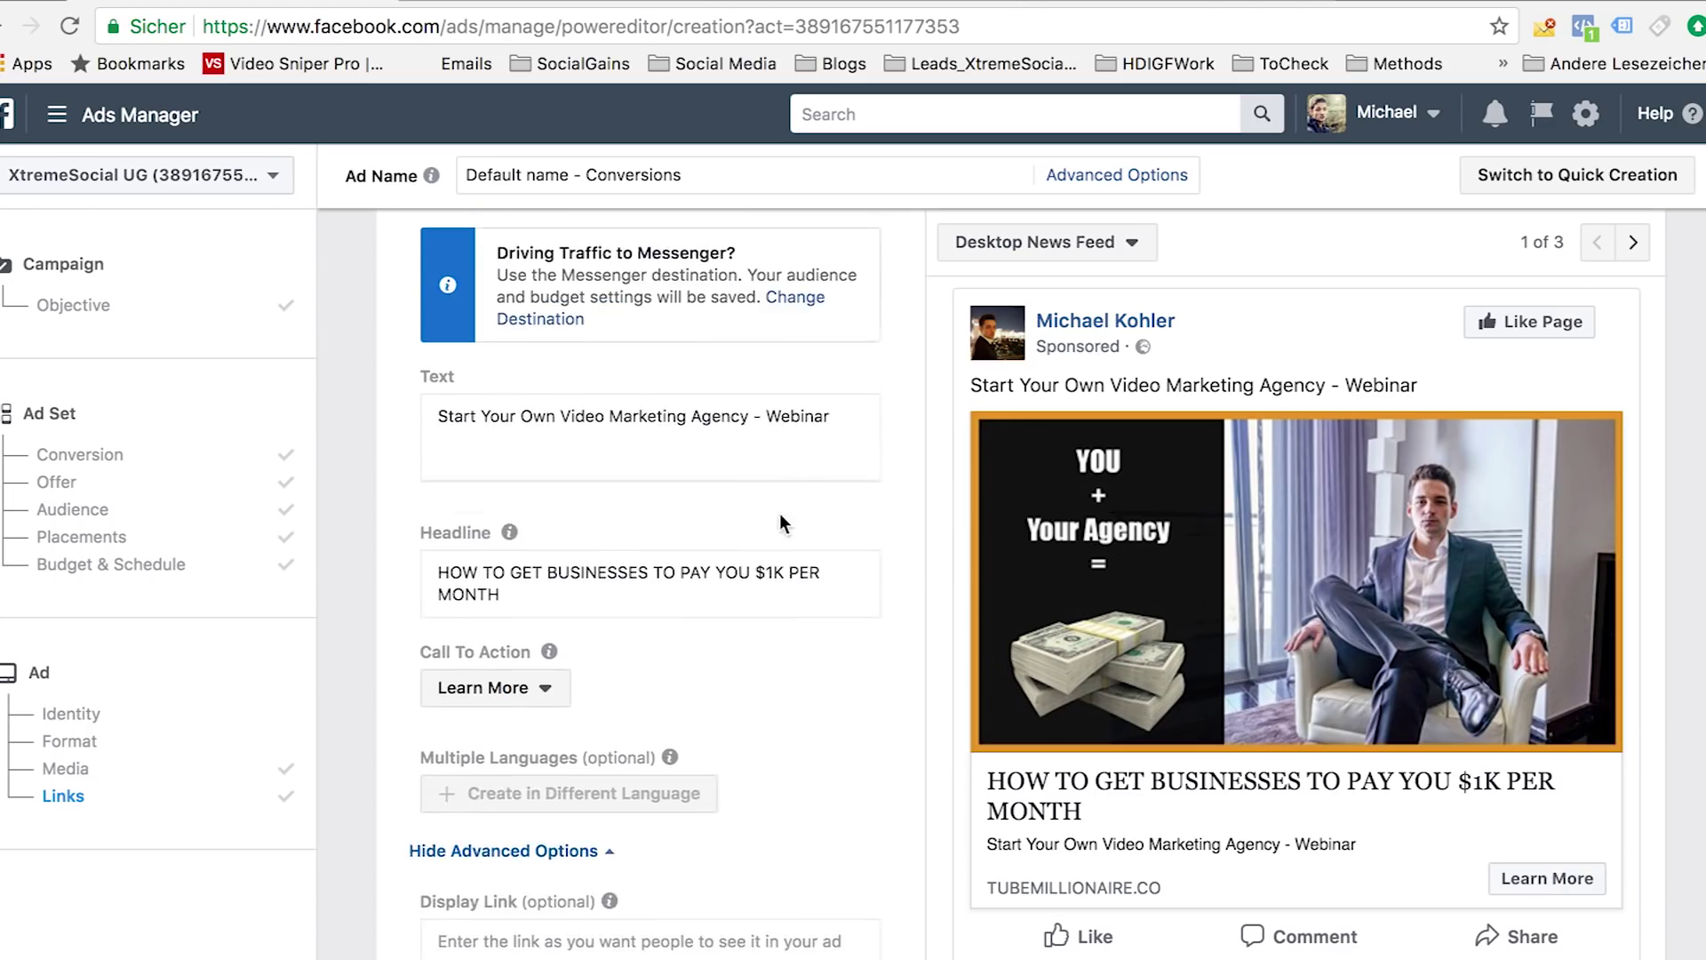
scroll(780, 522, up, 10)
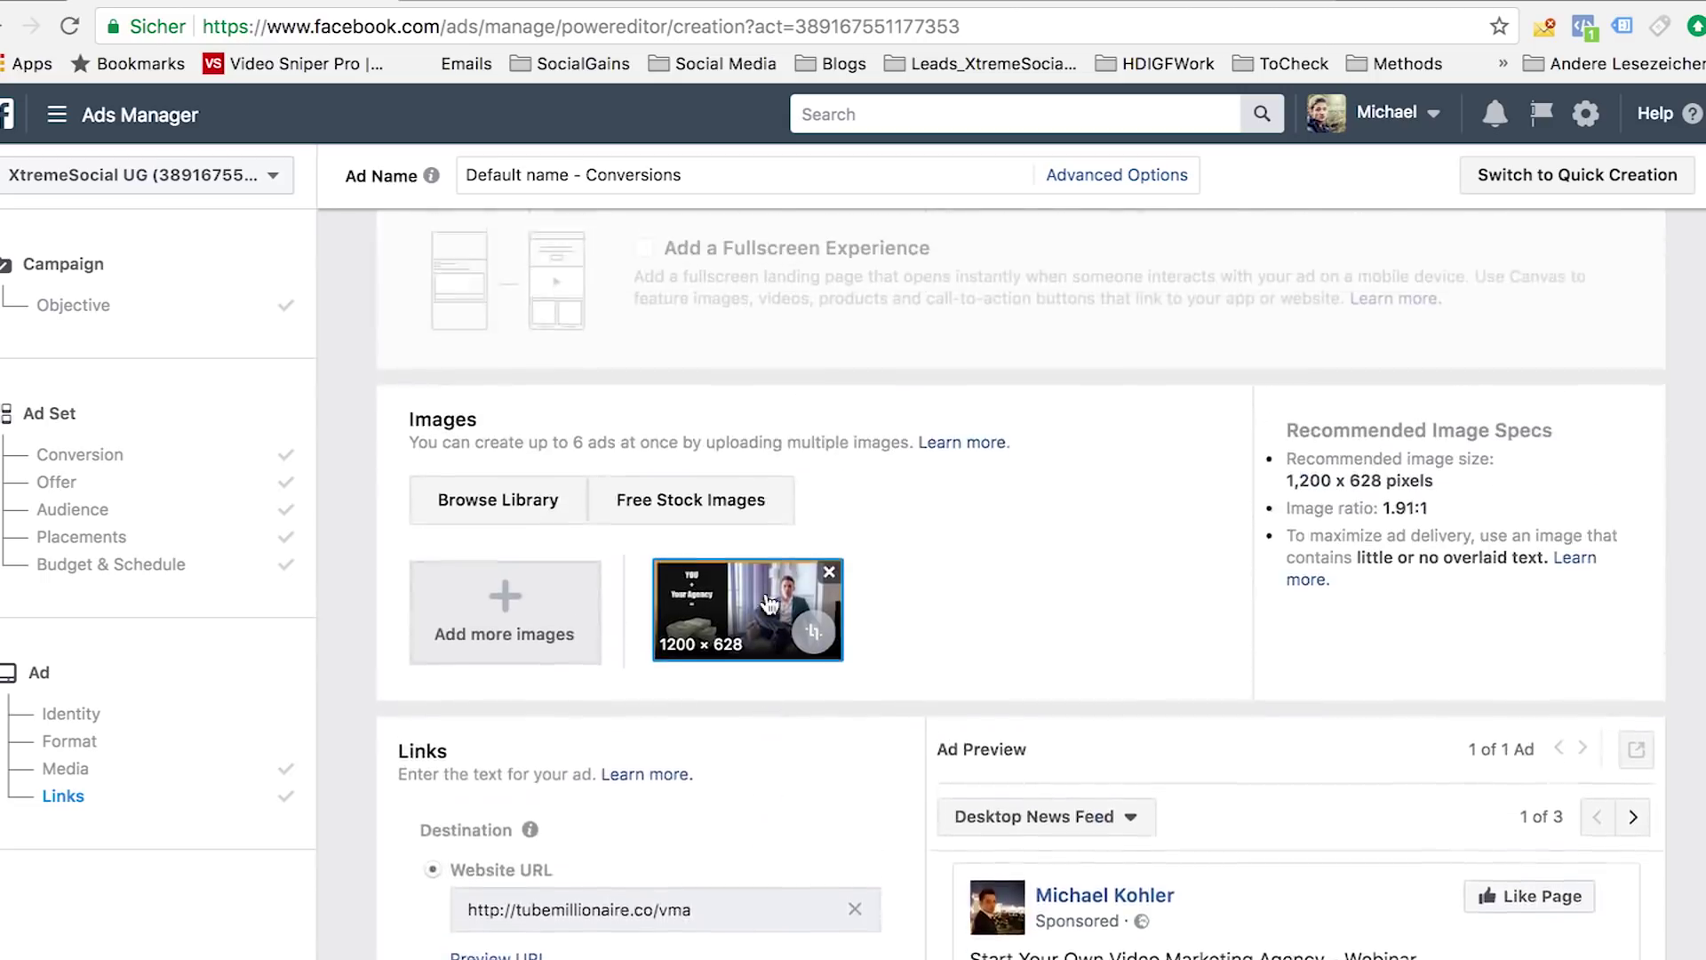
scroll(914, 578, up, 10)
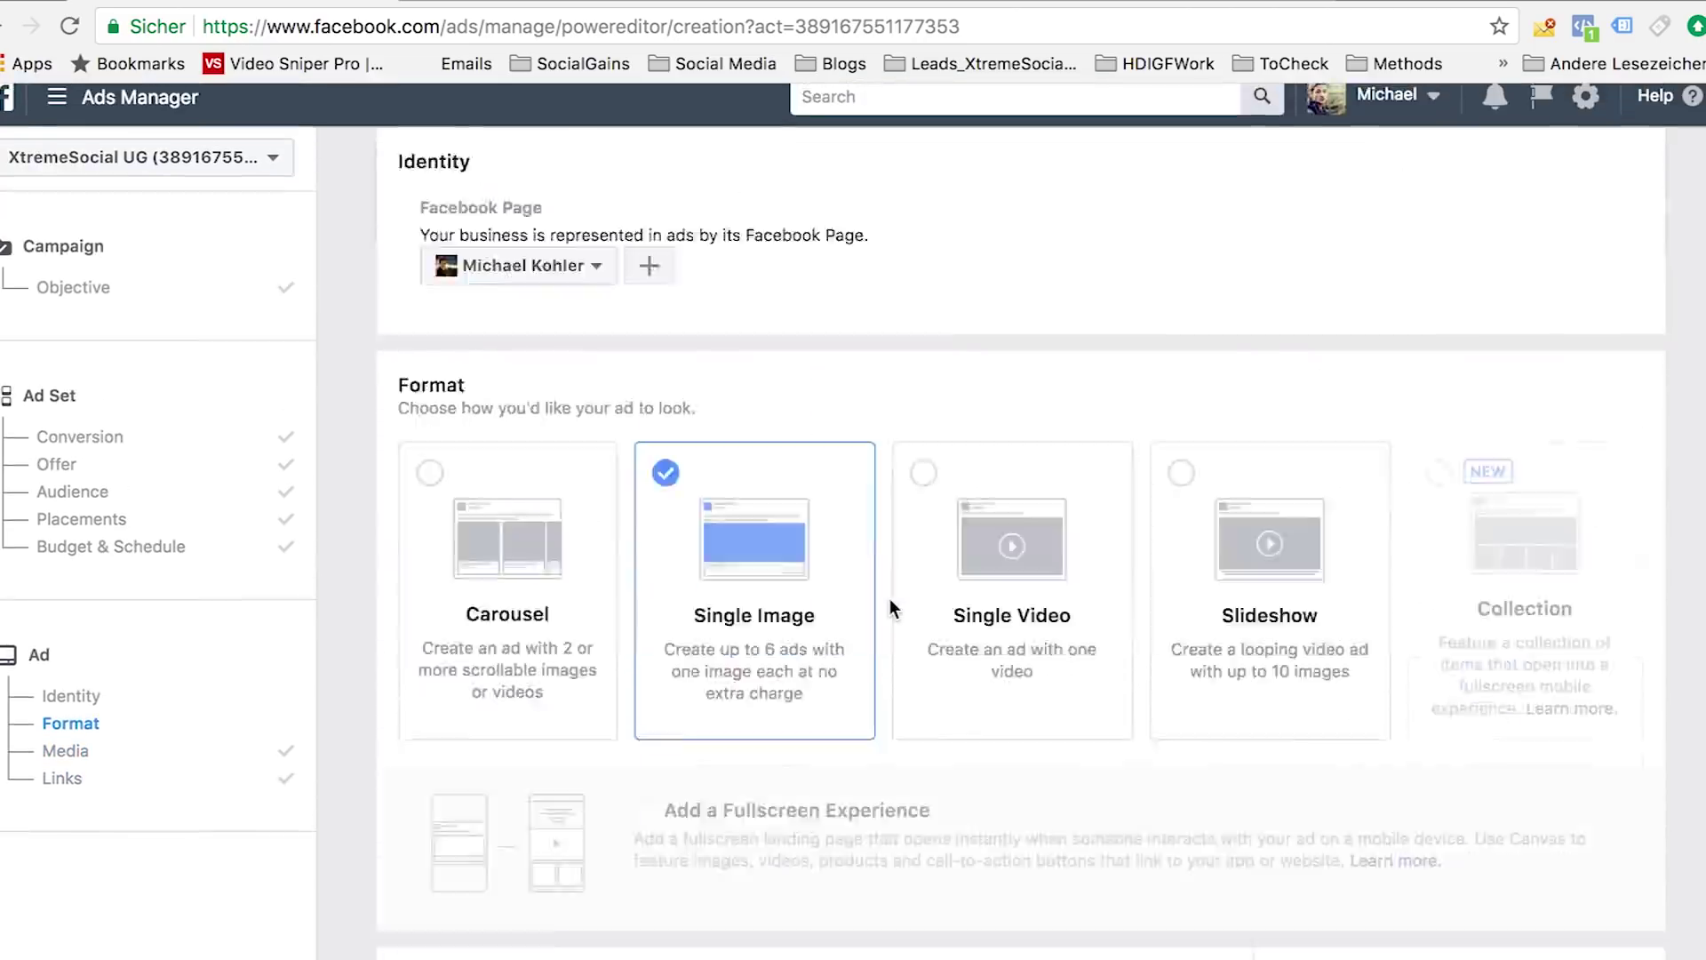
scroll(888, 599, down, 10)
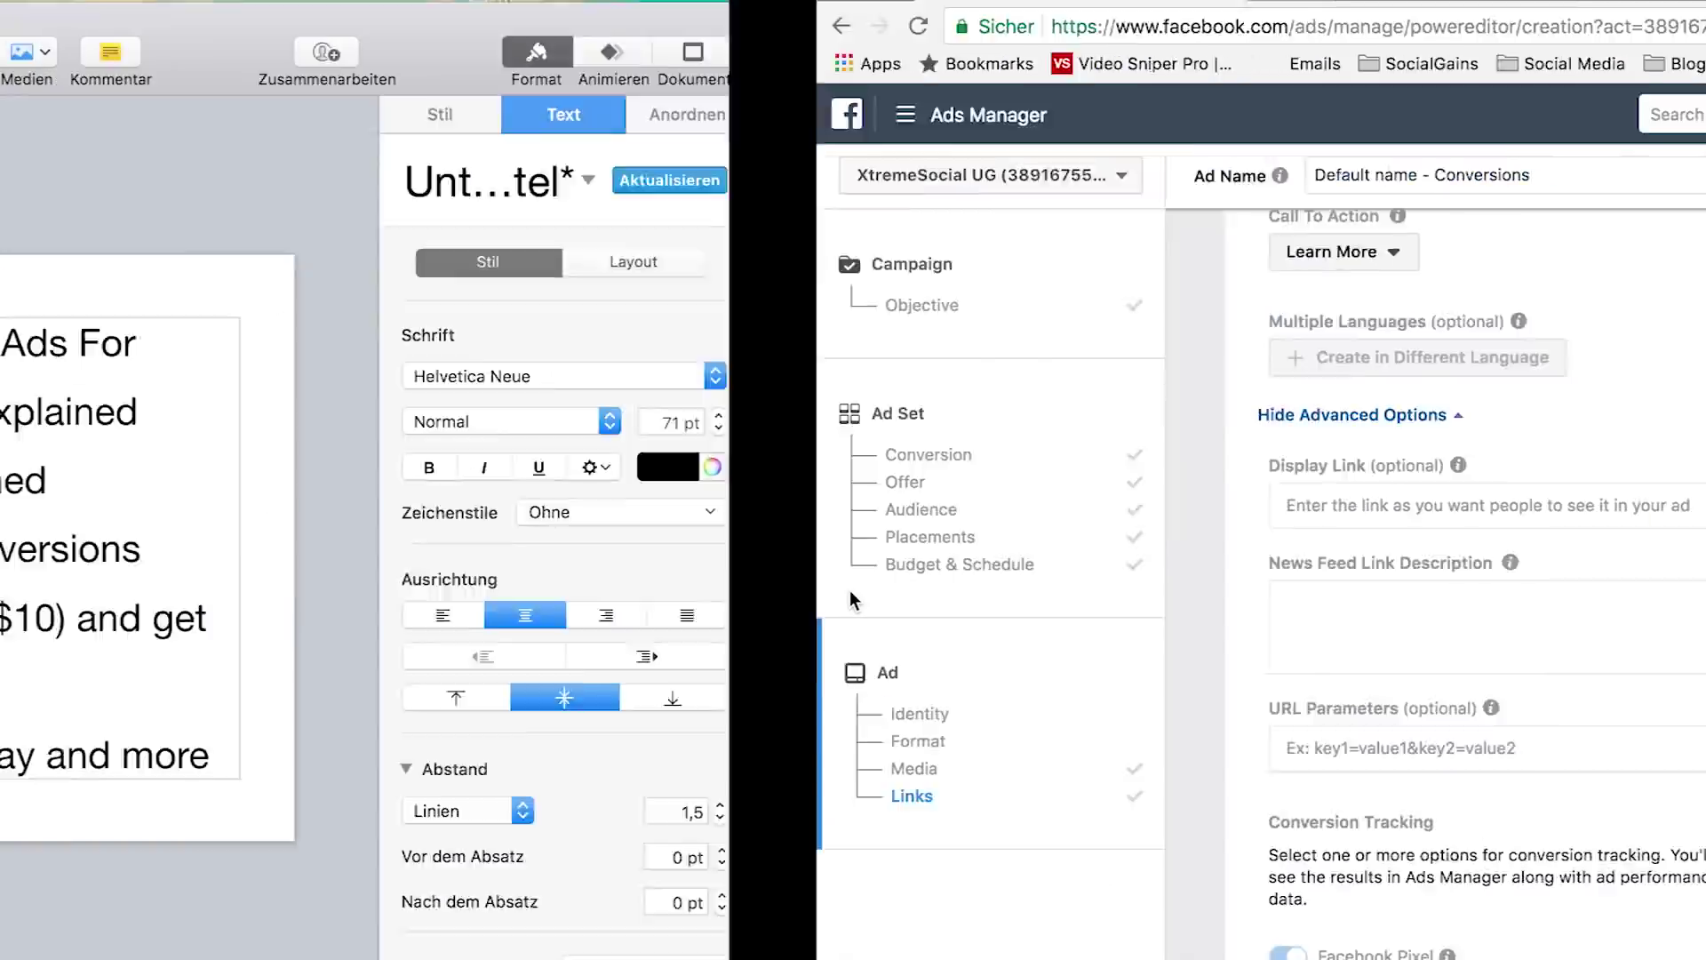
Step: Switch to the Keynote presentation and add the line "CUSTOM AUDIENCES —> LOOKALIKE!!" below the last bullet on slide 4
drag(373, 755, 1059, 751)
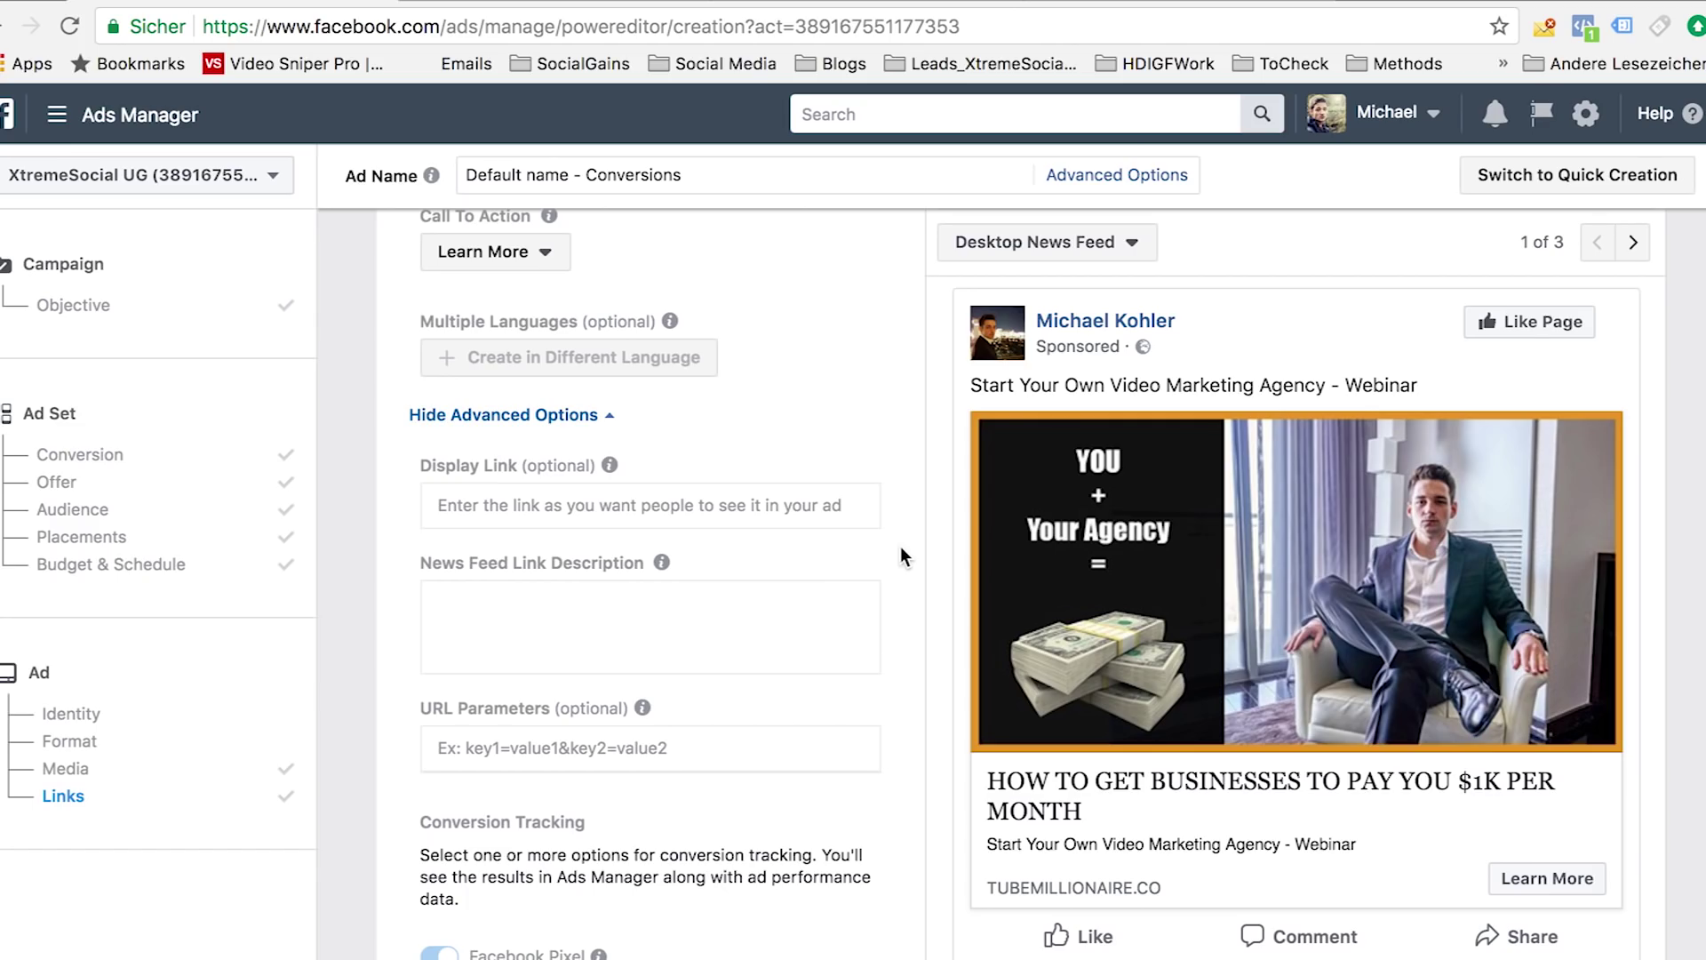
scroll(900, 545, left, 5)
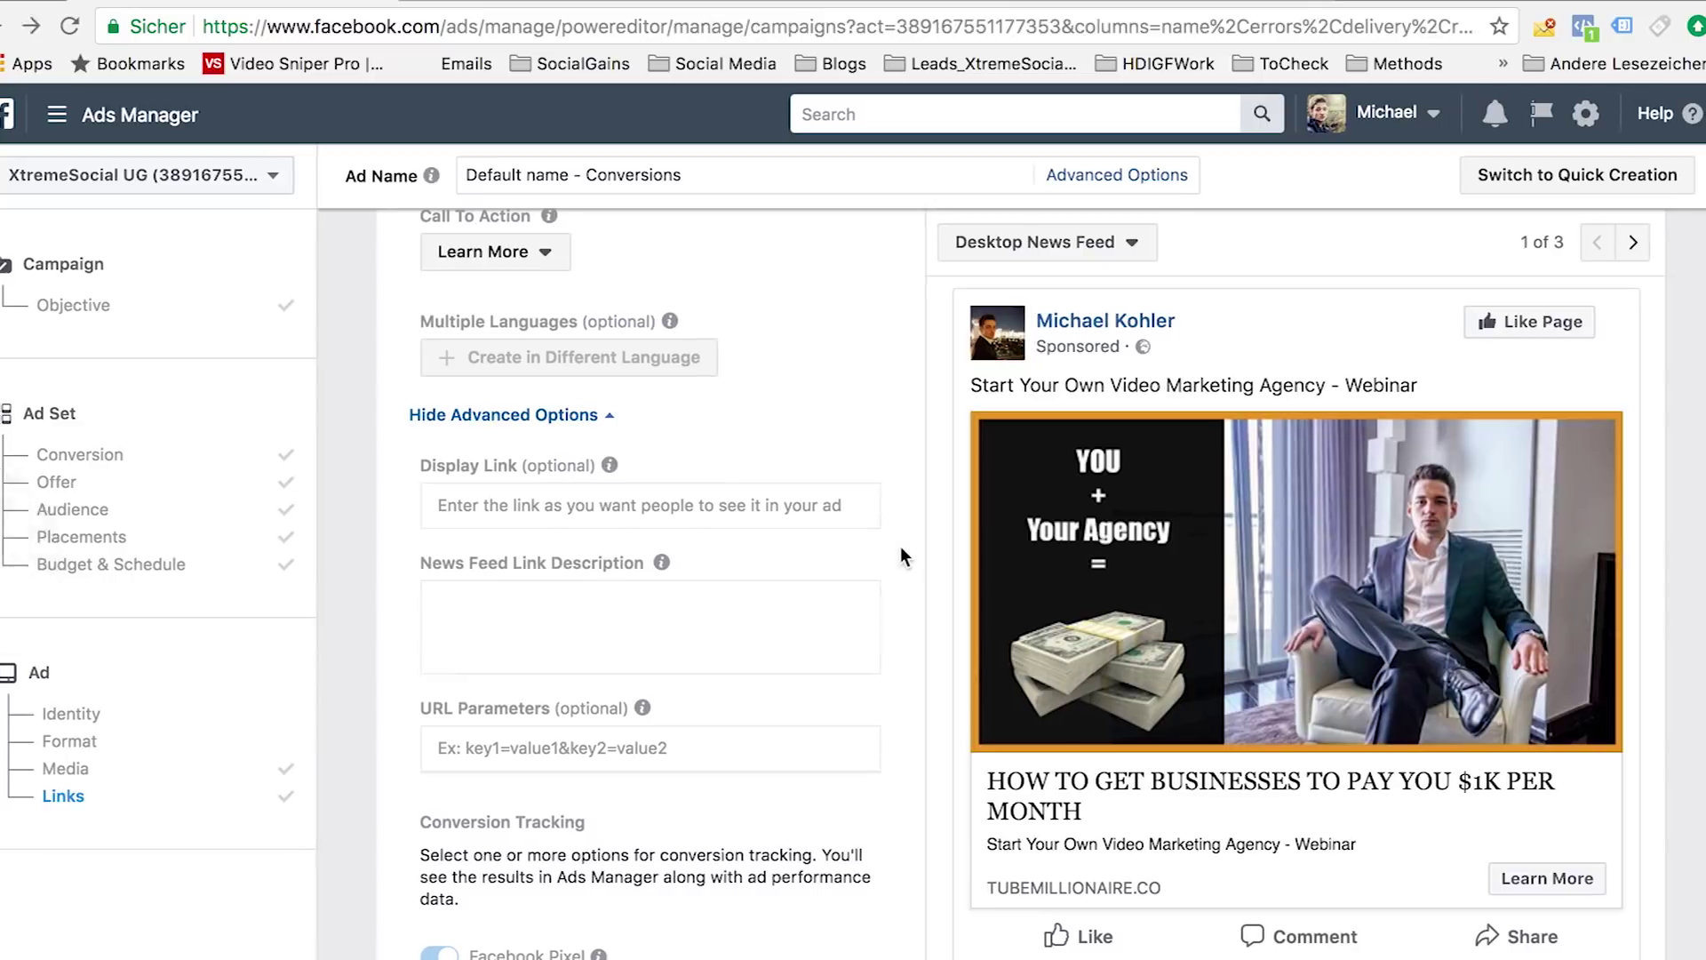
key(ctrl+Left)
click(769, 705)
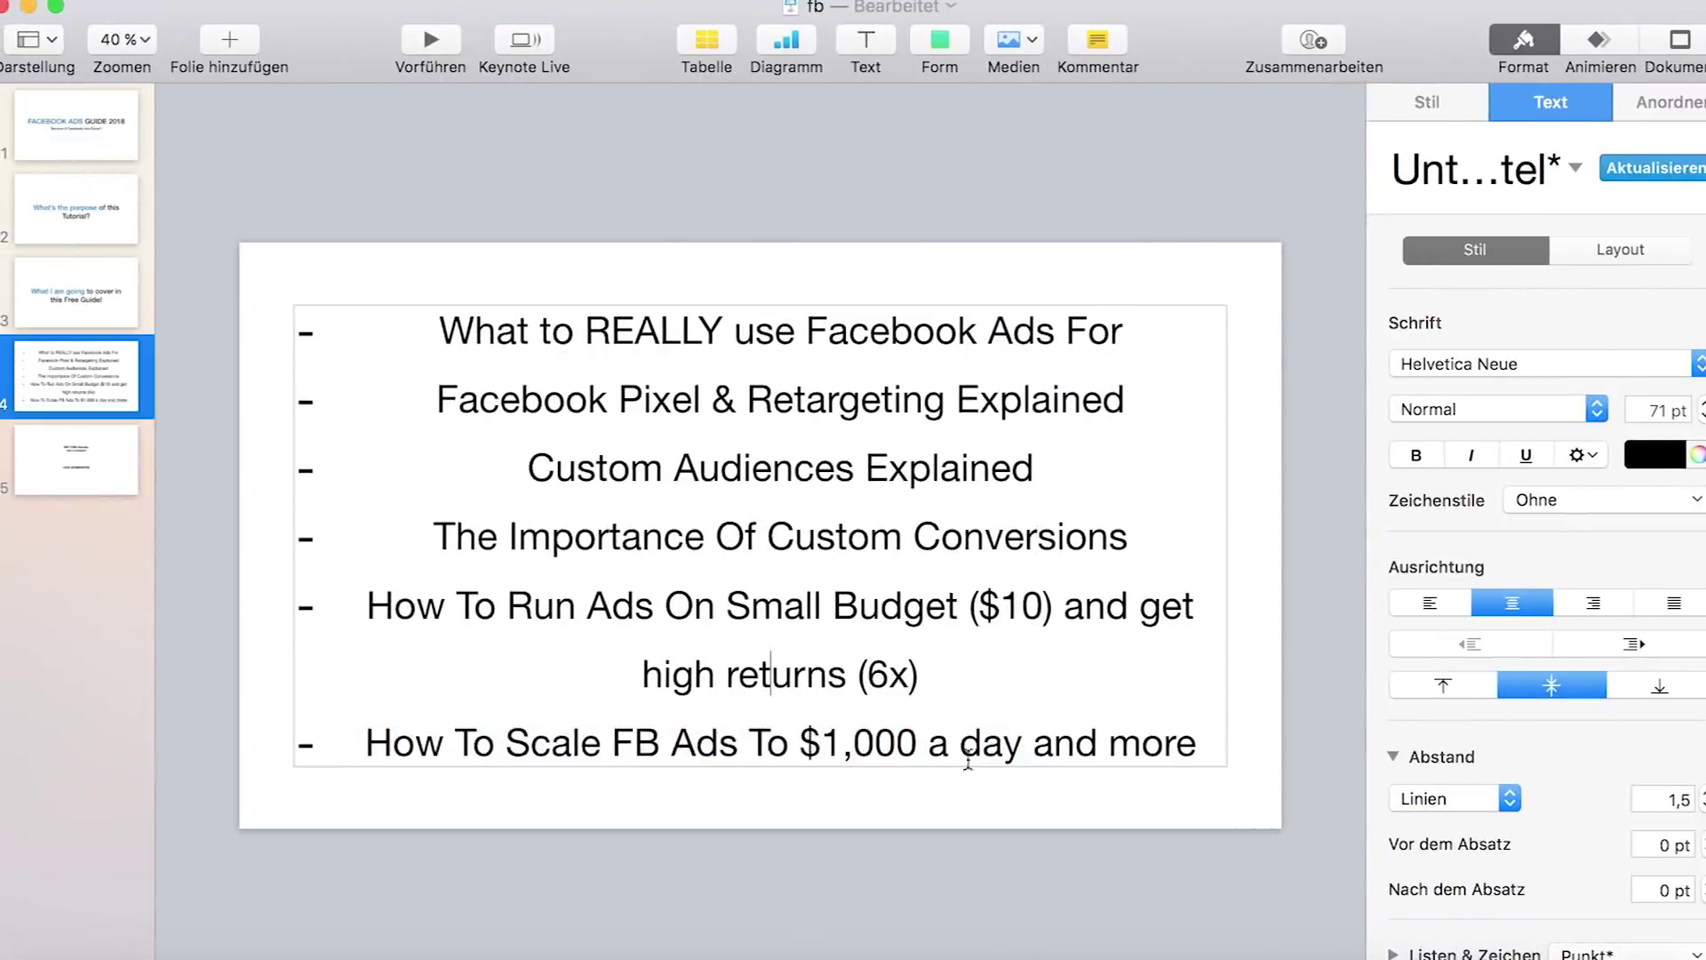
click(1203, 743)
key(Return)
text(CUSTO)
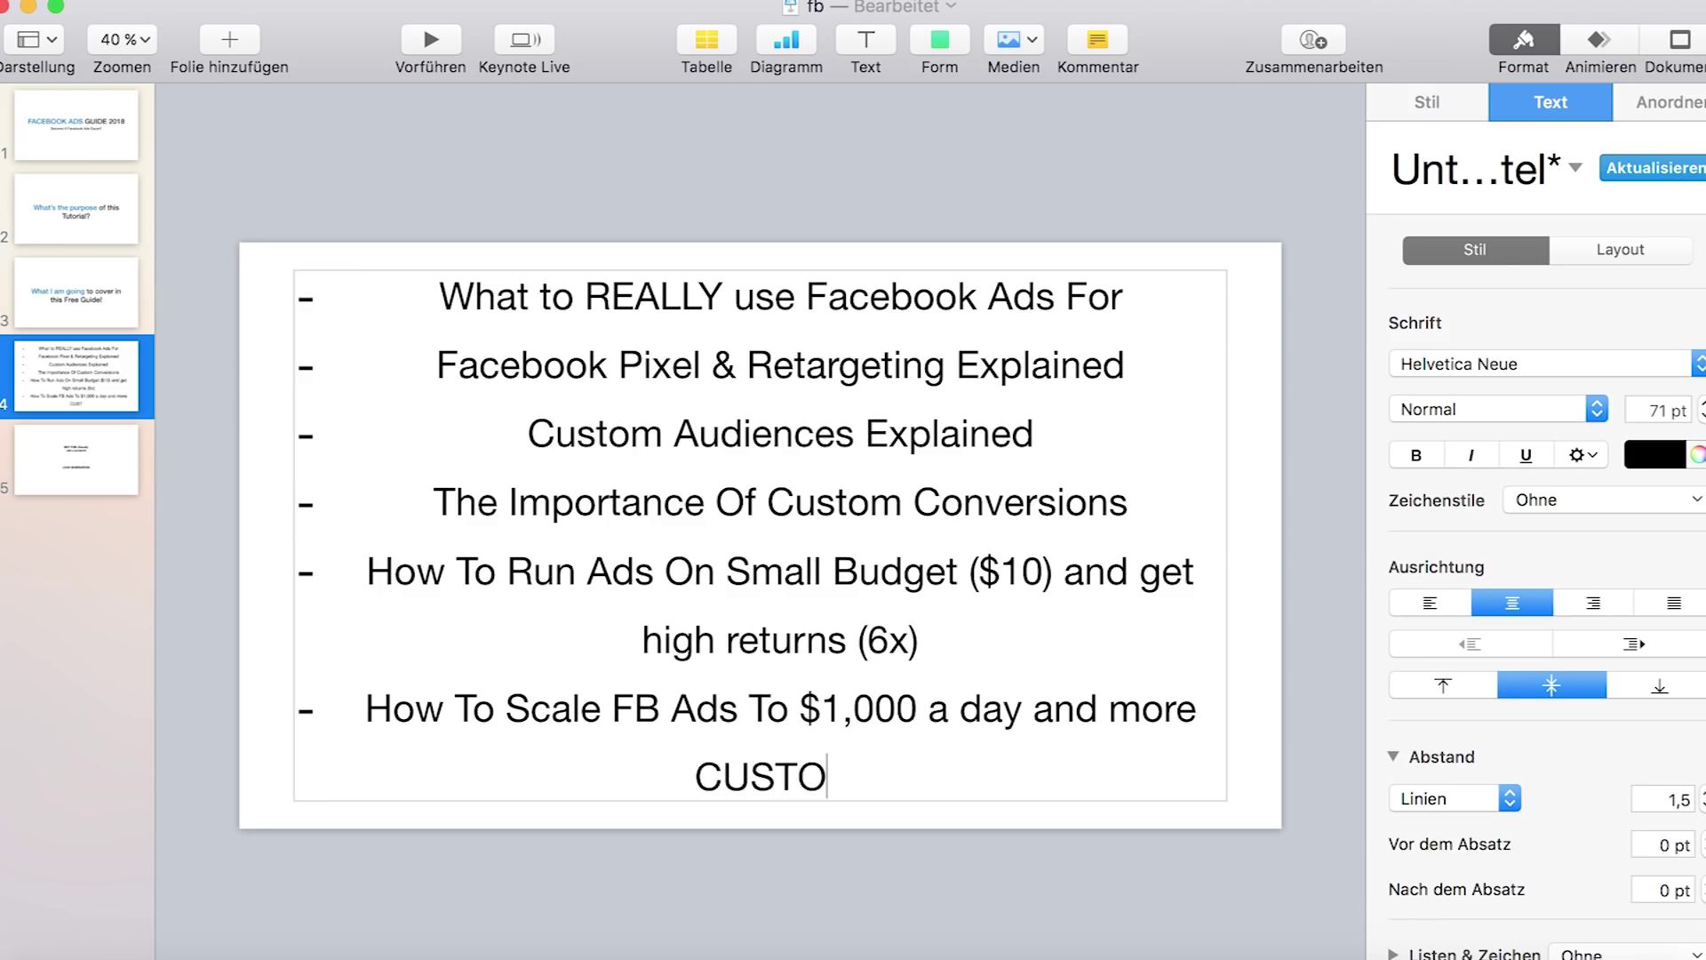
text(M AUDIENCES -->)
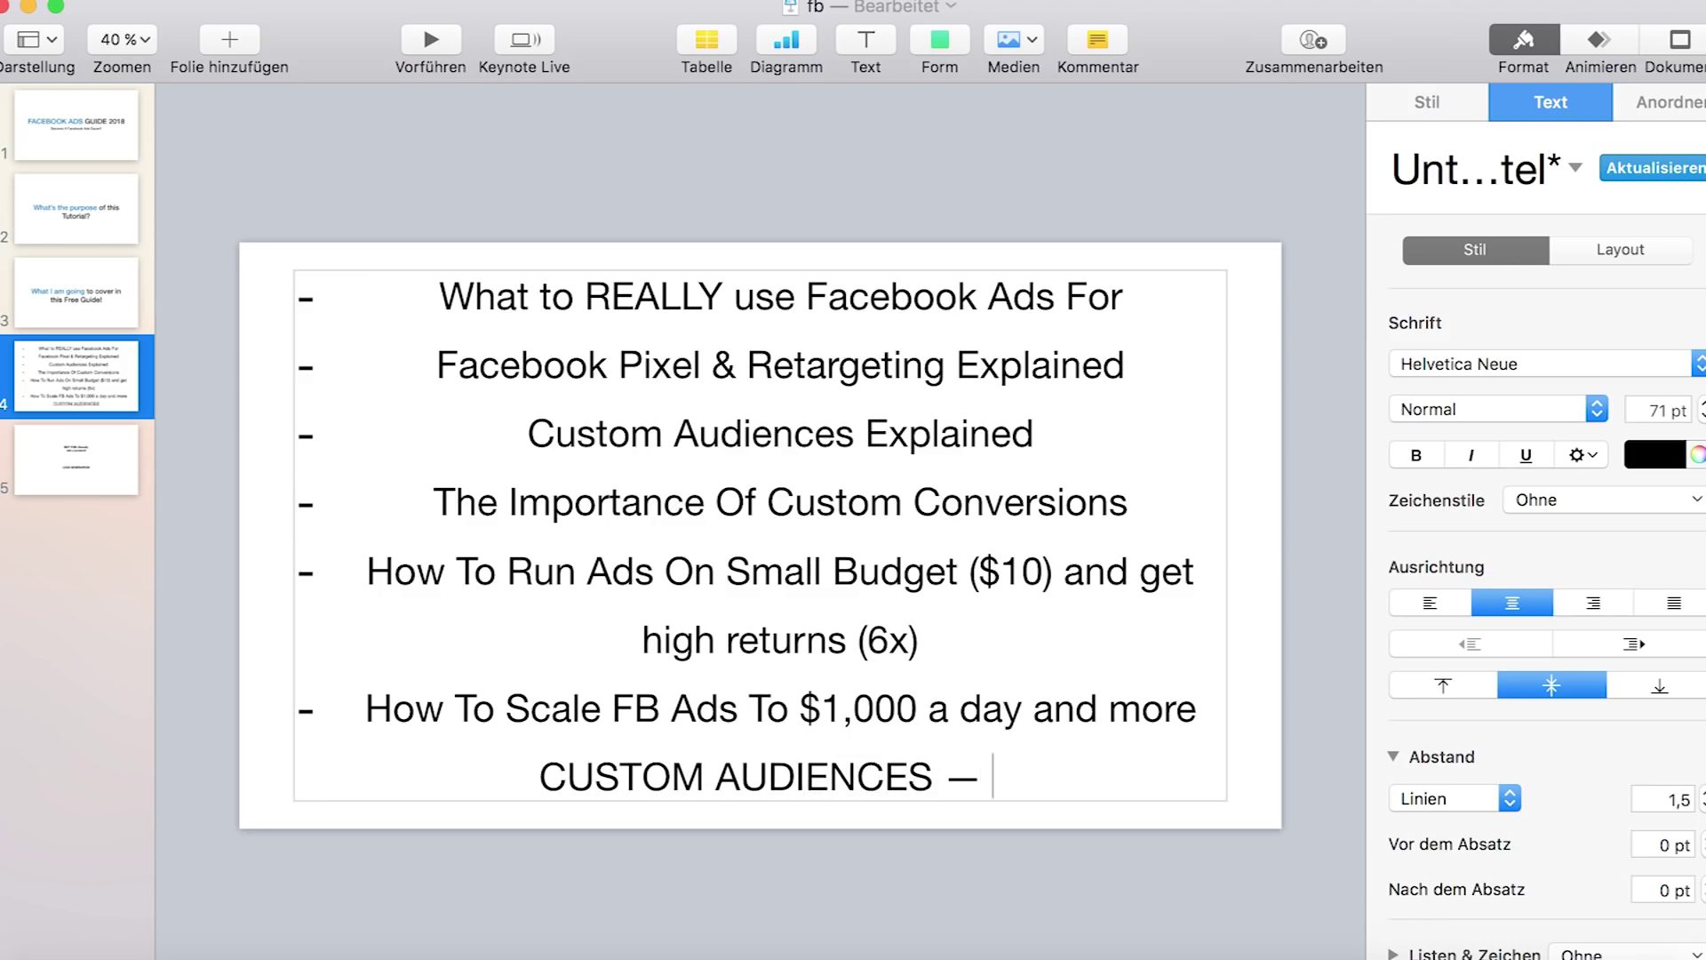
text( LOO)
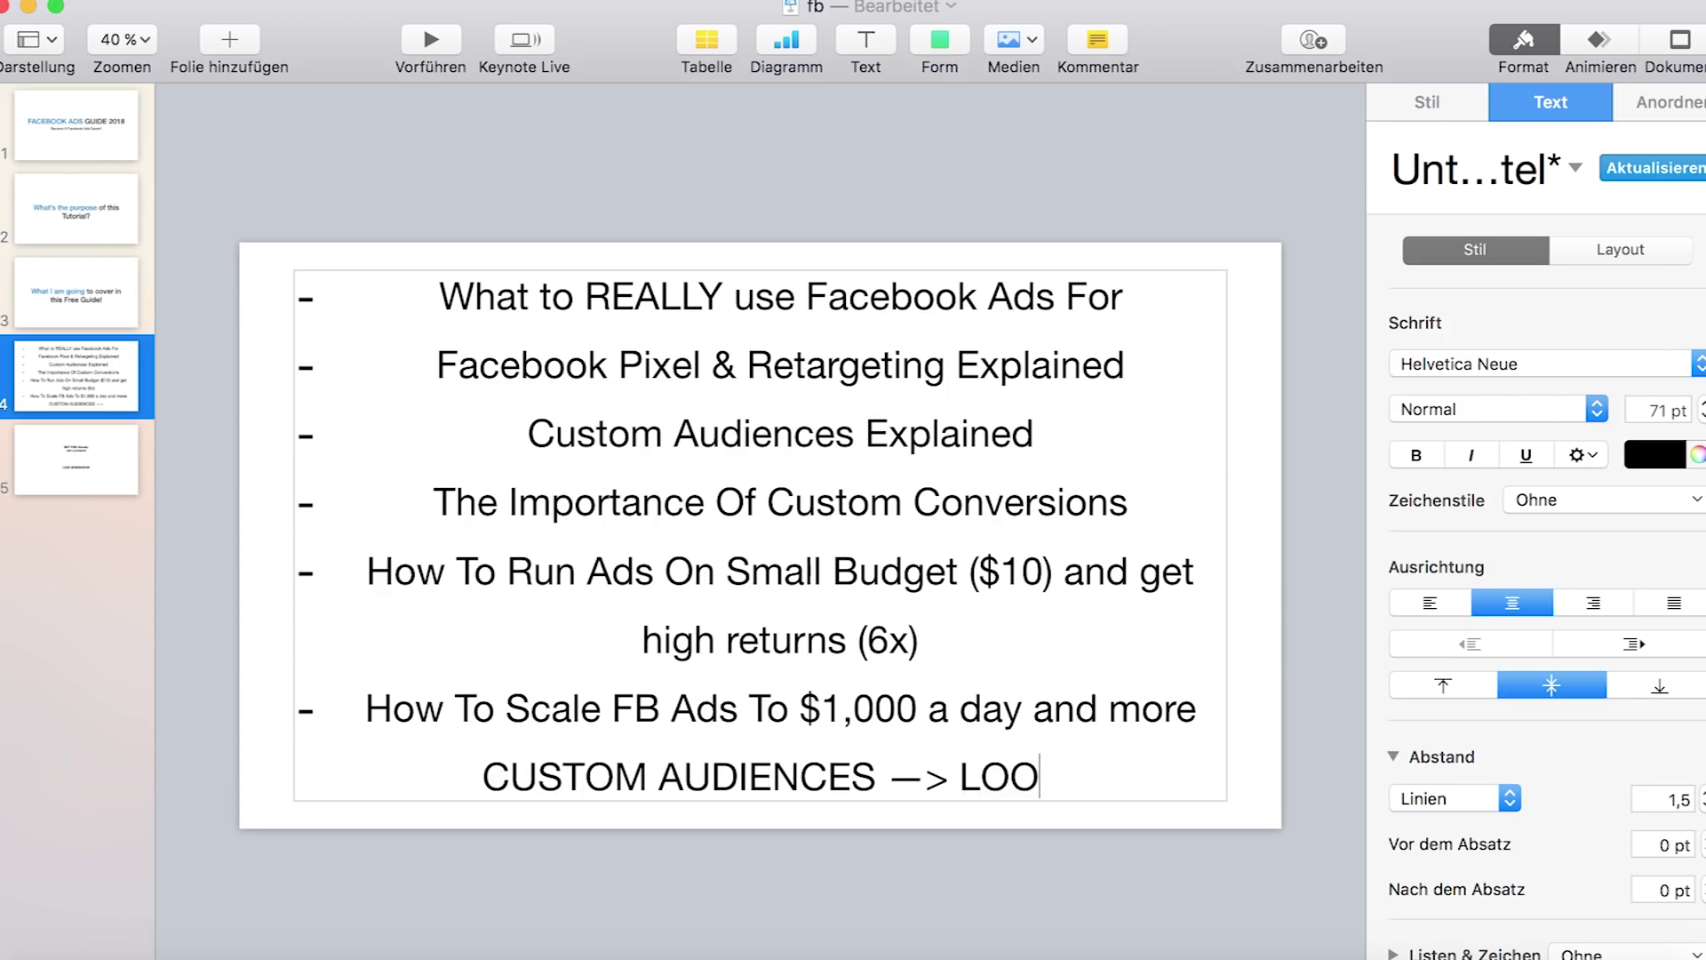
text(KALIKE!!)
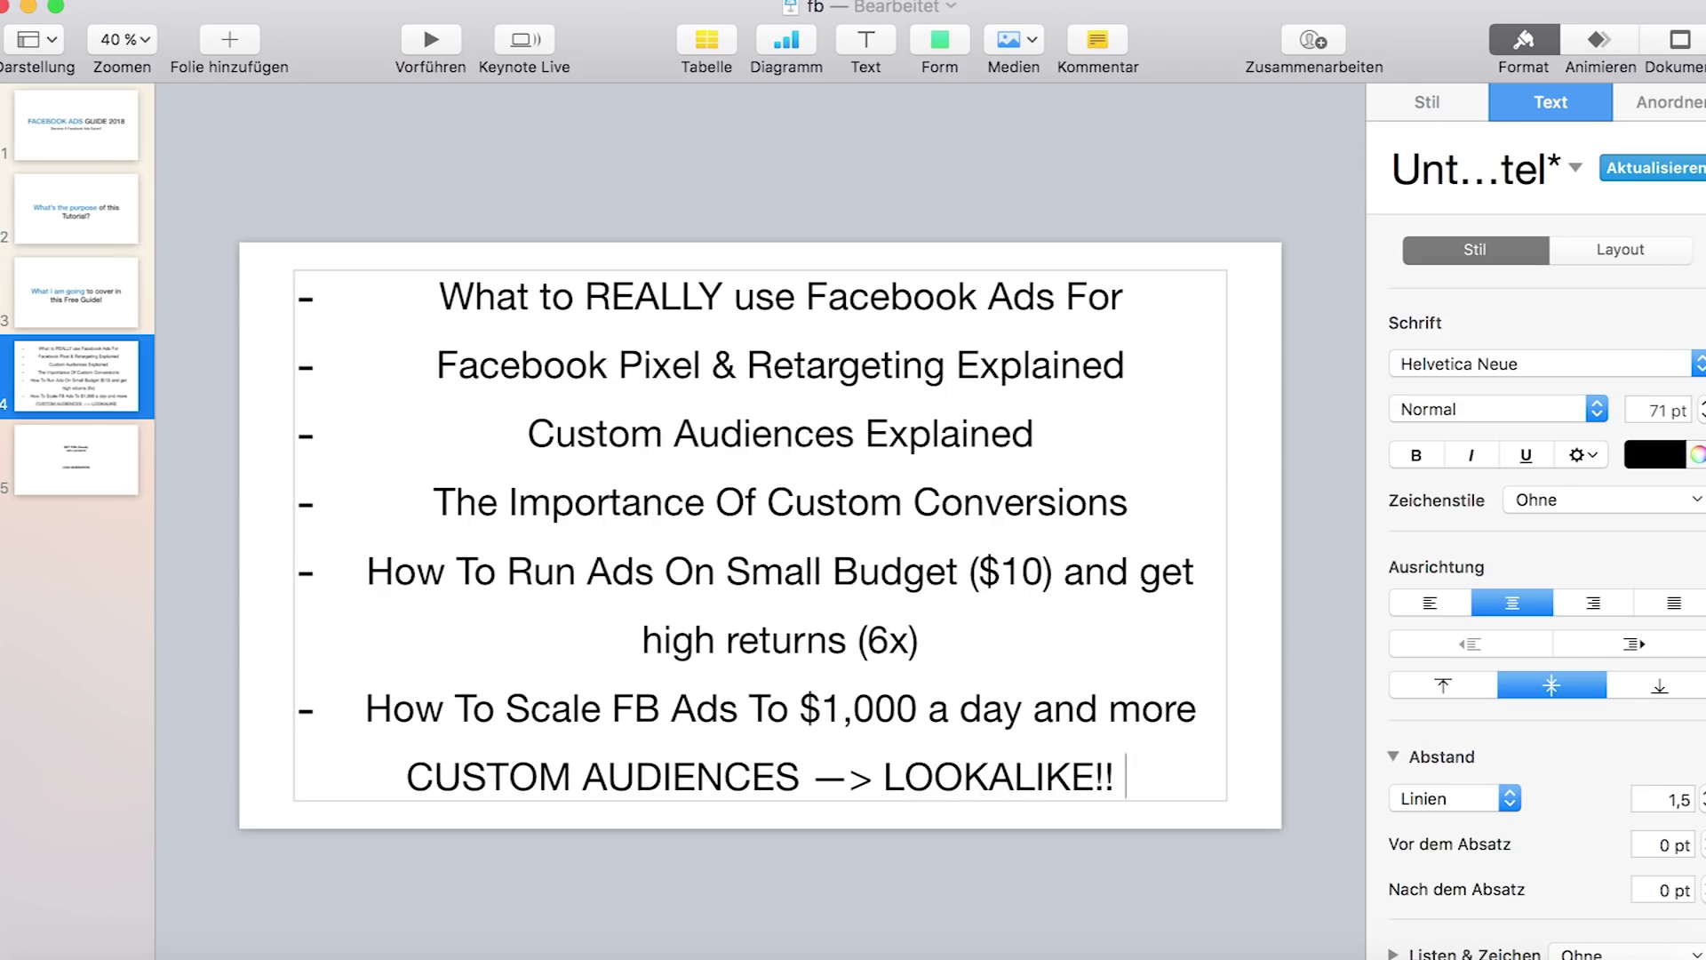